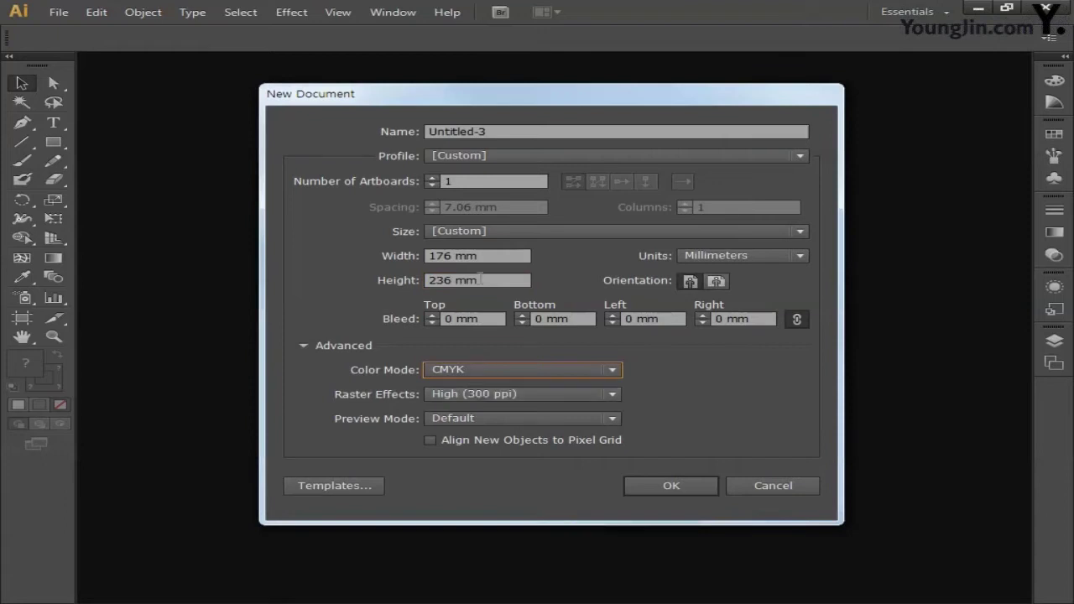
Name the new document 일러스트작업 and create it
left_click(417, 131)
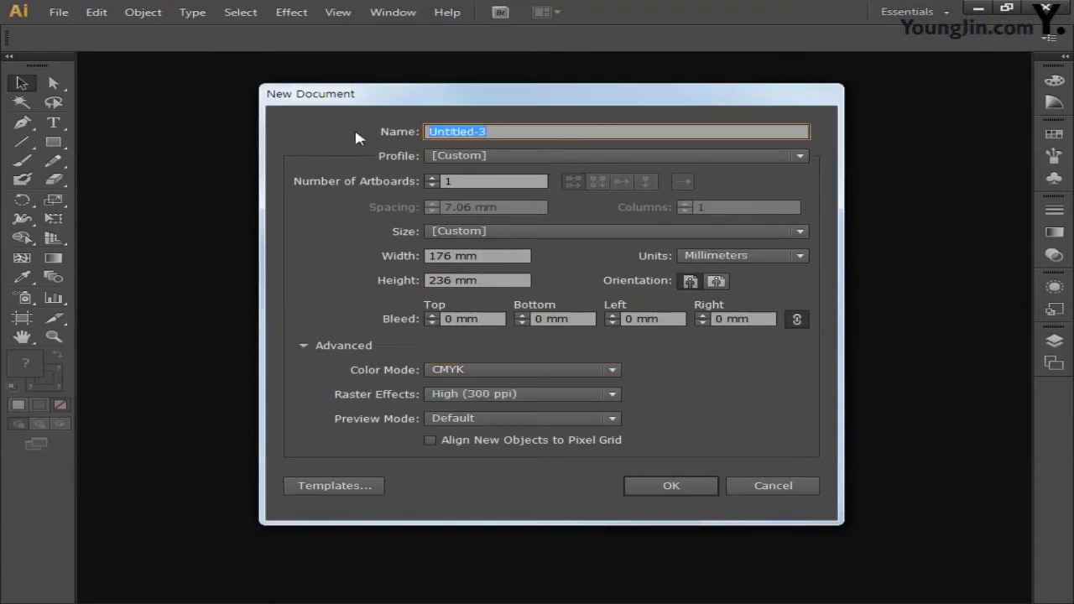
type("일러스트")
type("작ㅇ")
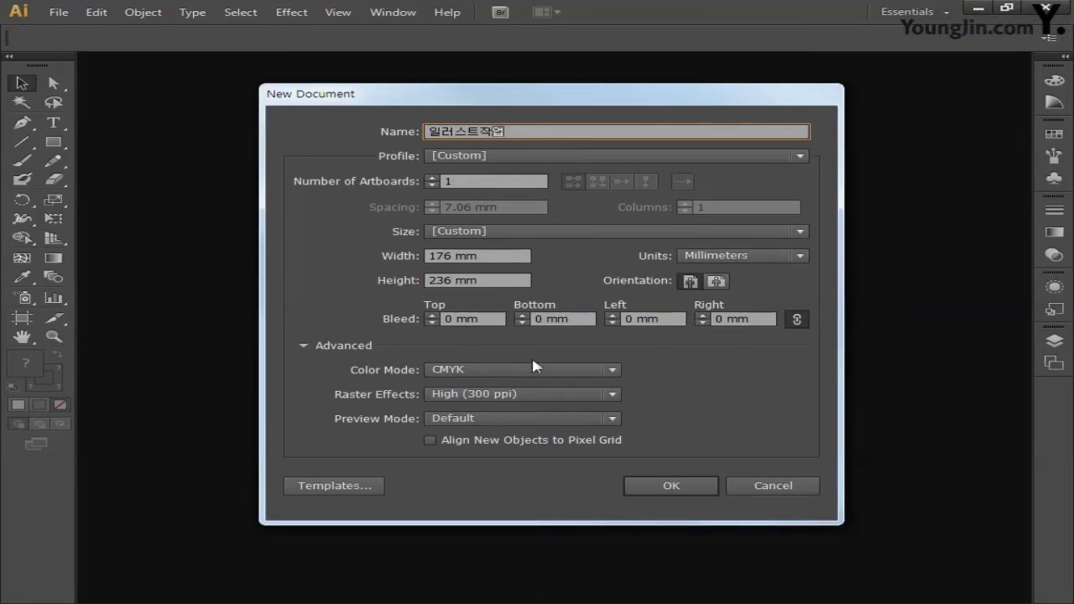
left_click(662, 487)
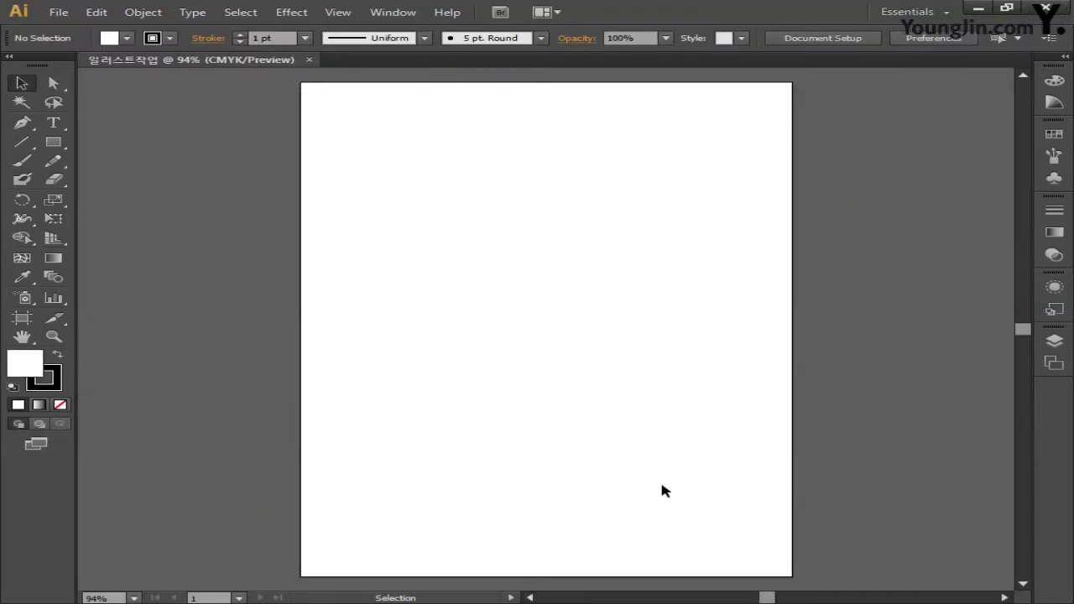
Create a 170 x 230 mm rectangular grid on the artboard with 3 horizontal and 3 vertical dividers
left_click(18, 146)
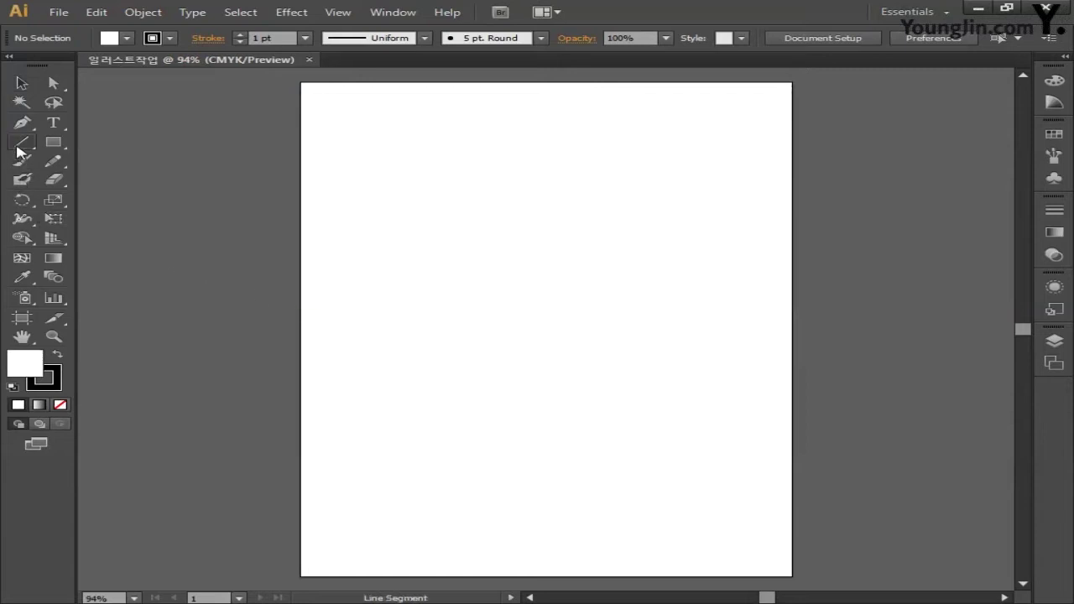
left_click_drag(19, 151, 113, 199)
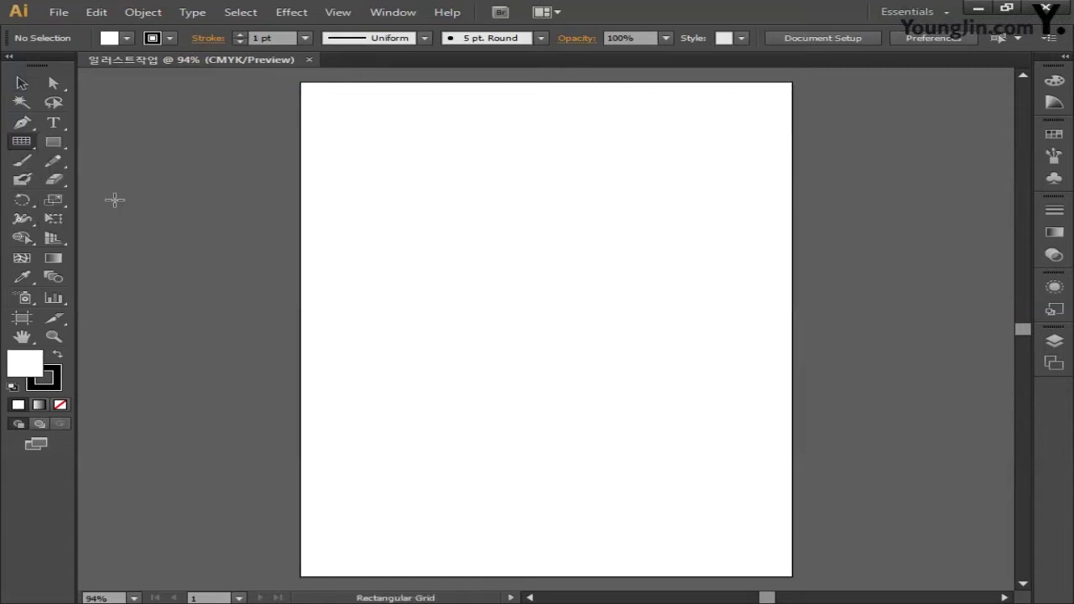
left_click(375, 200)
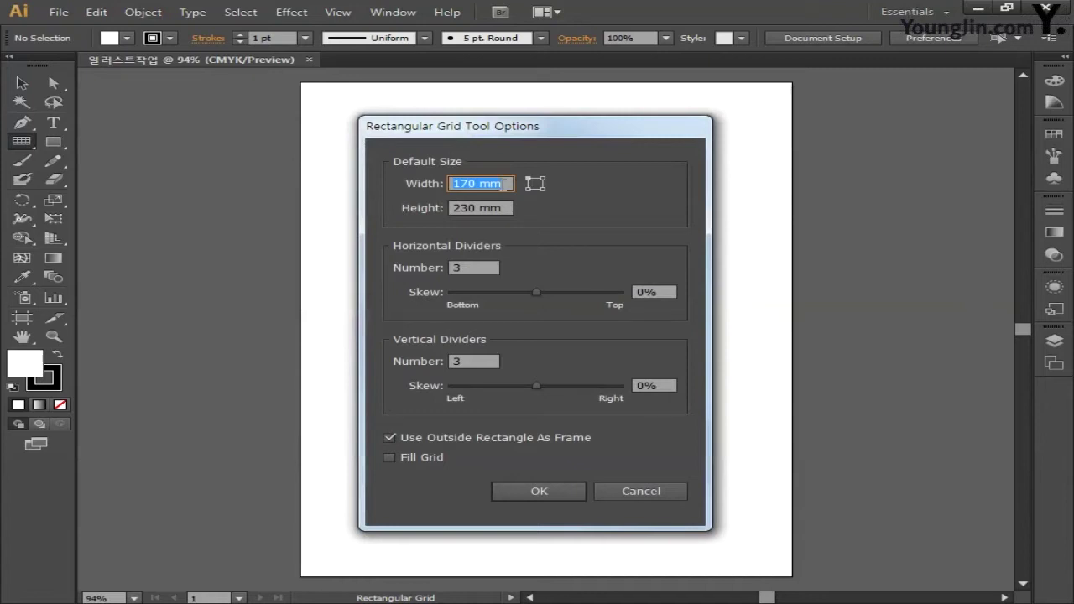
type("1")
key("Tab")
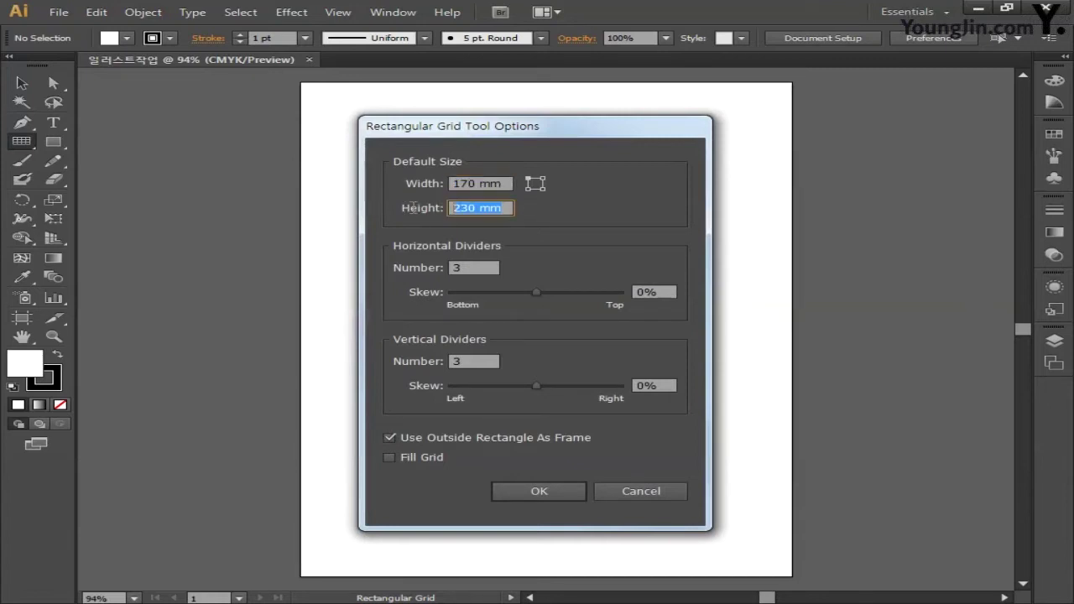
type("23")
left_click(457, 268)
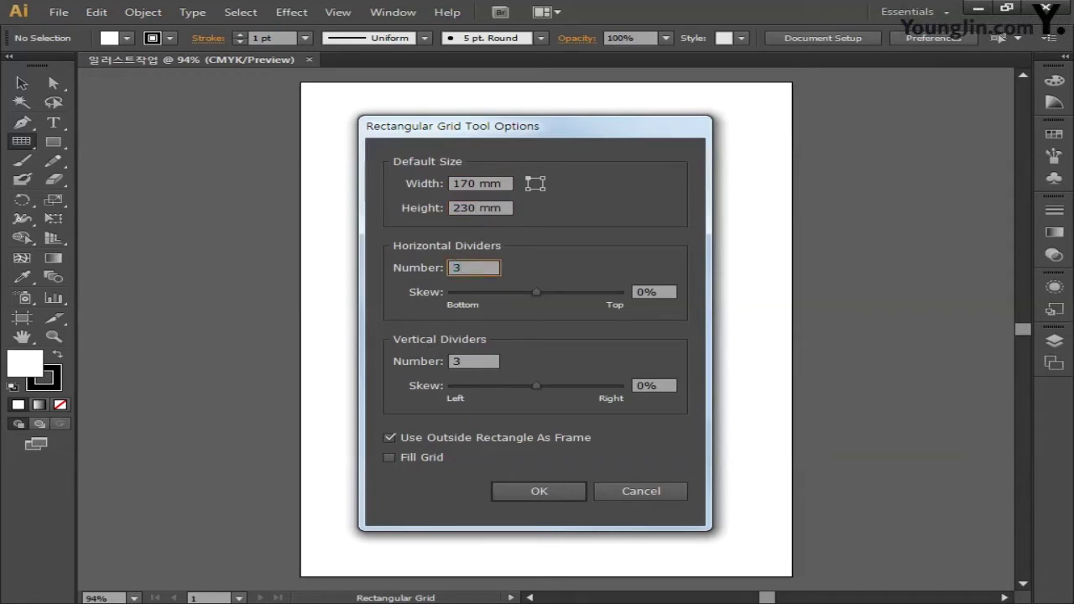
key("Tab")
left_click(529, 494)
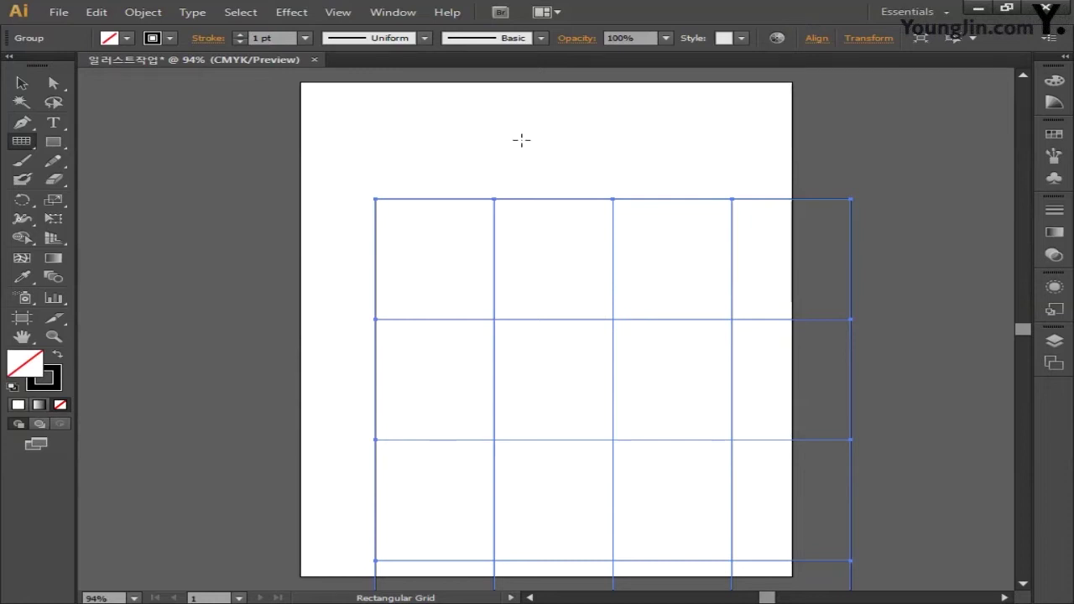
Align the grid to the artboard's horizontal and vertical centre, and lock it in place
left_click(393, 12)
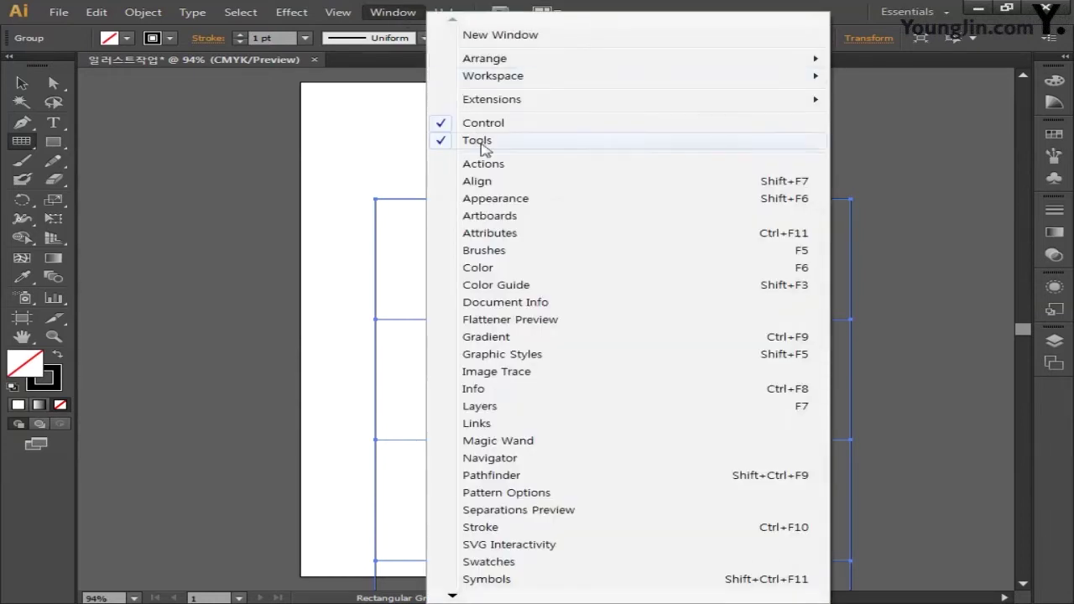
left_click(495, 183)
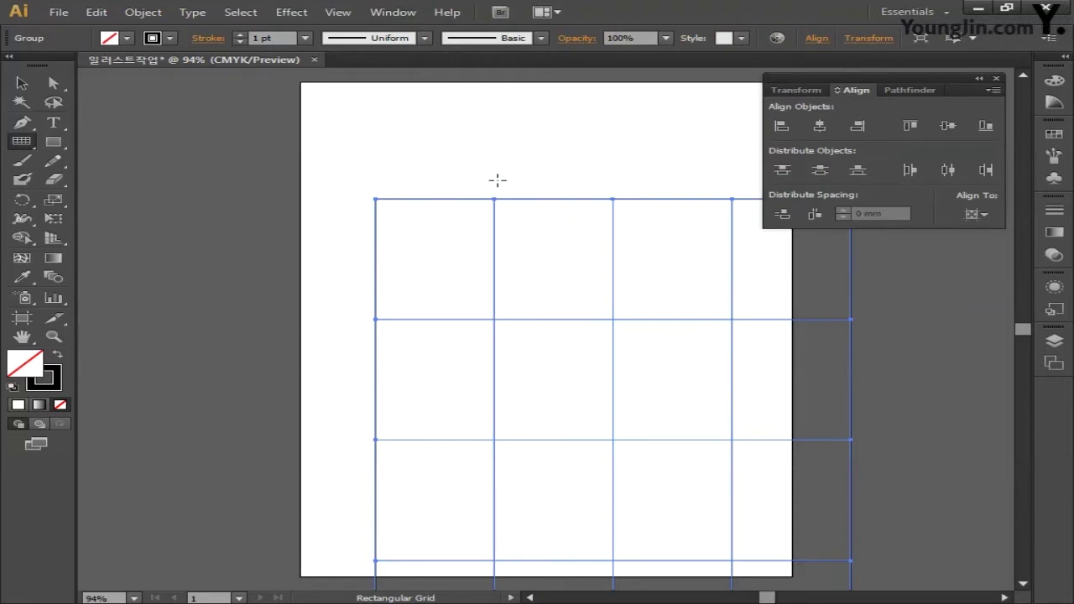
left_click(975, 215)
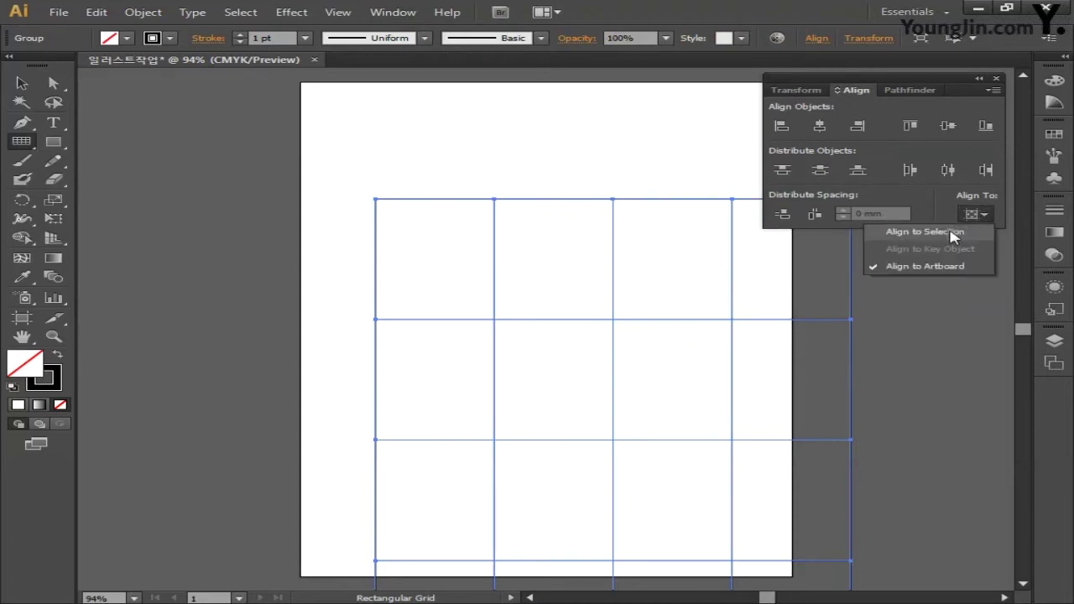
left_click(942, 267)
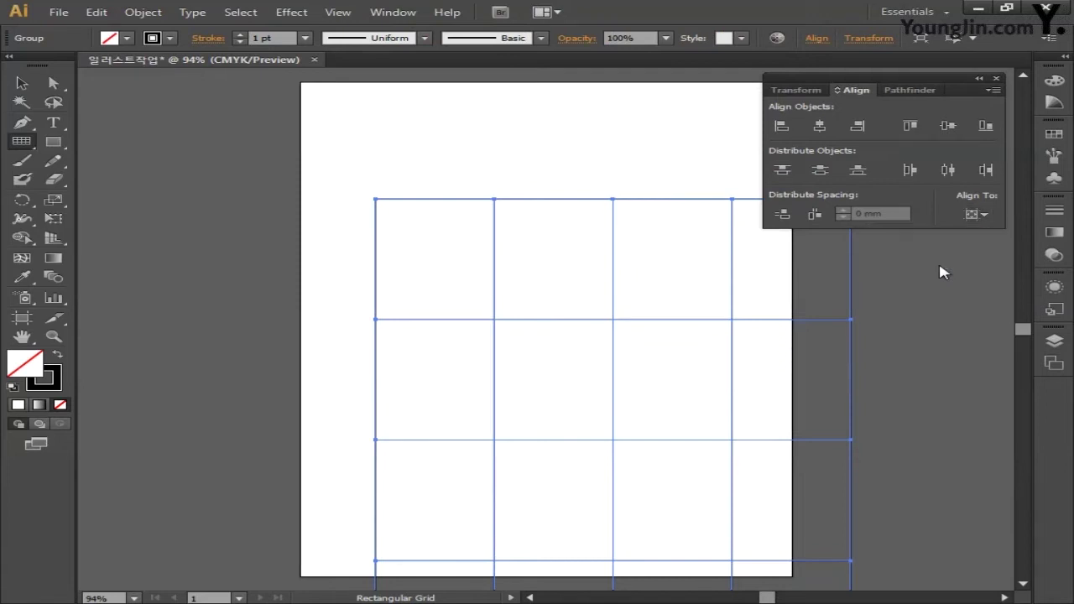
left_click(822, 126)
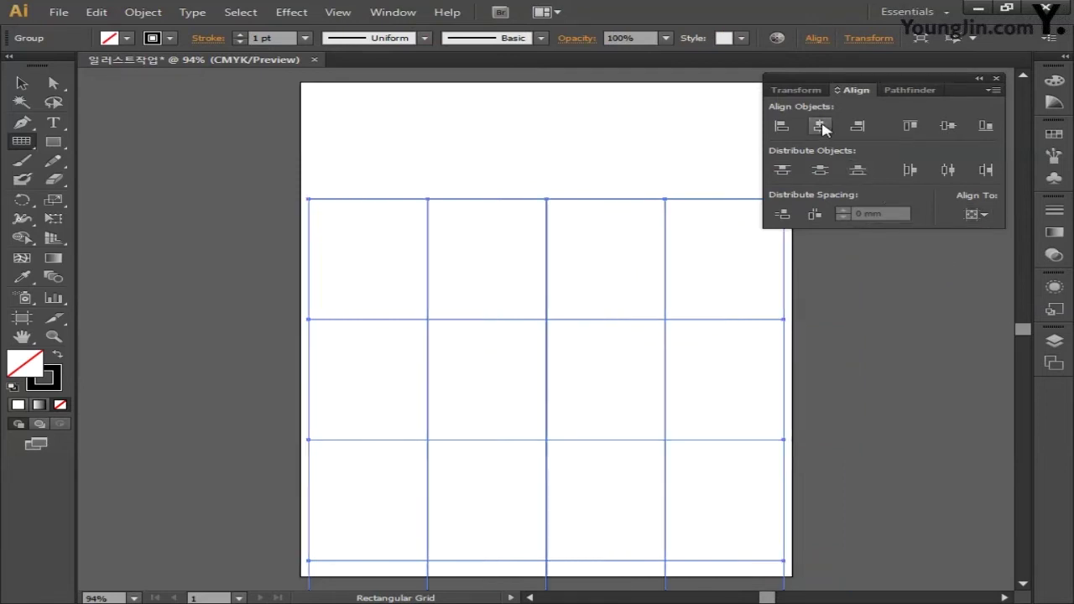
left_click(947, 126)
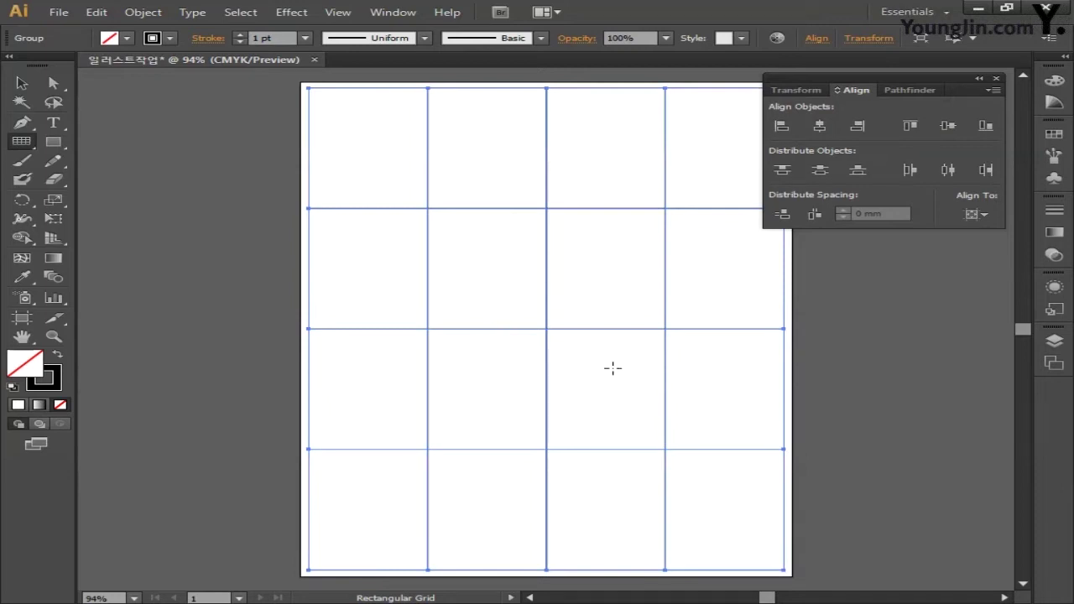
left_click(997, 79)
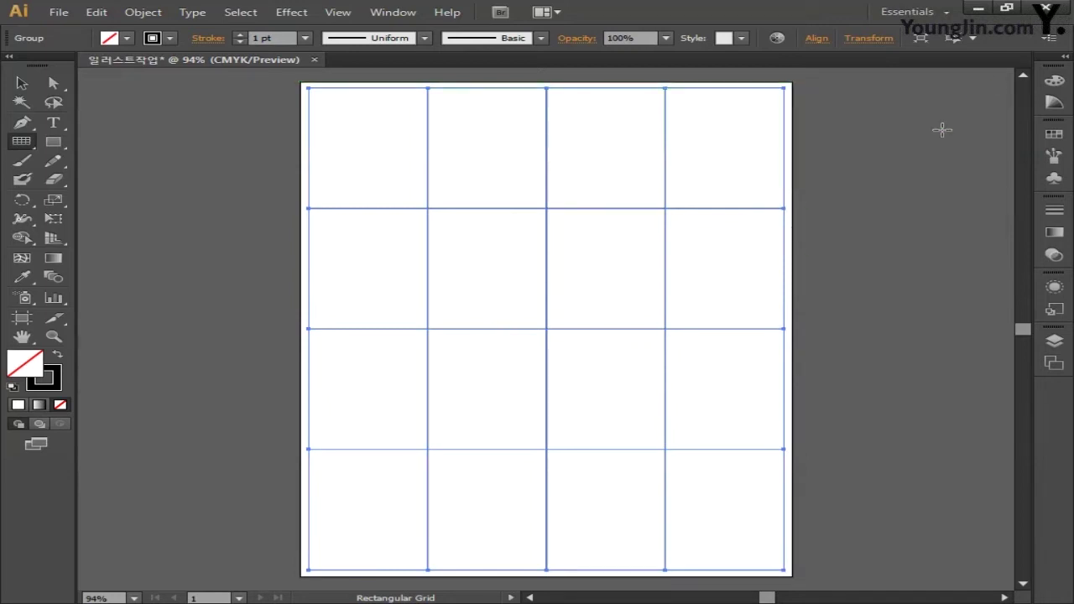
key("ctrl")
left_click(887, 183, "ctrl")
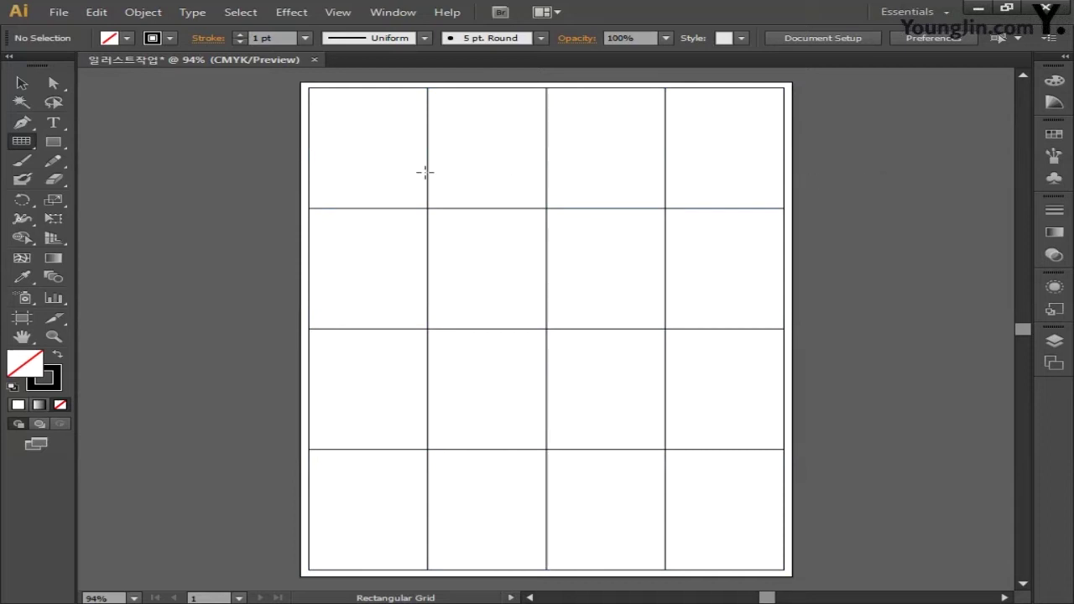
Draw seven parallel line segments sloping down to the right, crossing every grid cell diagonally from corner to corner
left_click_drag(32, 141, 110, 142)
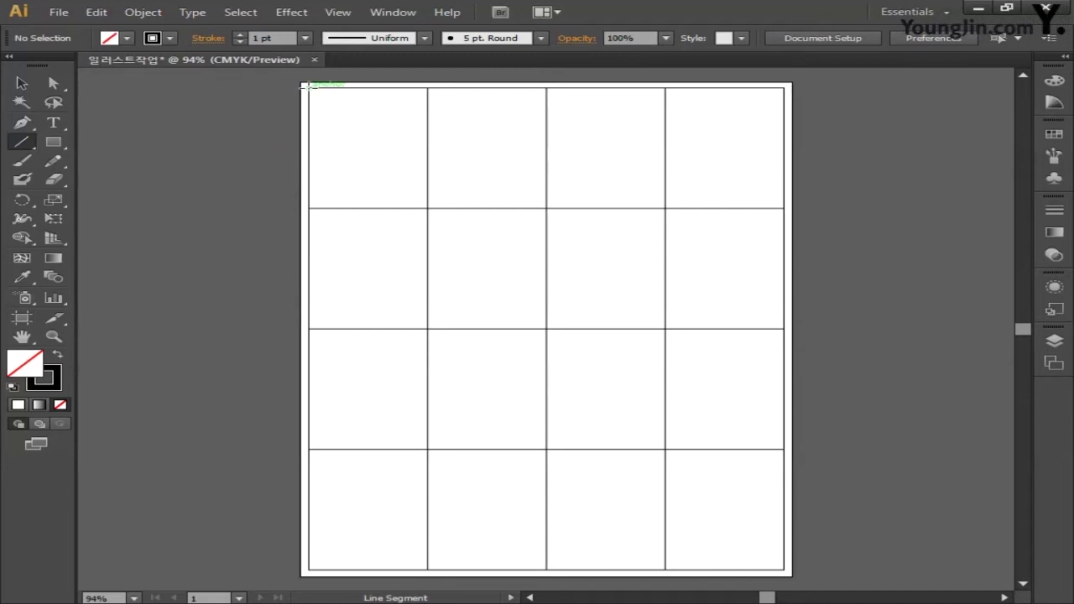
mouse_move(308, 87)
left_mouse_down()
mouse_move(600, 336)
mouse_move(784, 568)
left_mouse_up()
mouse_move(309, 329)
left_mouse_down()
mouse_move(382, 388)
mouse_move(547, 570)
left_mouse_up()
left_click_drag(309, 450, 427, 570)
left_click_drag(309, 208, 666, 570)
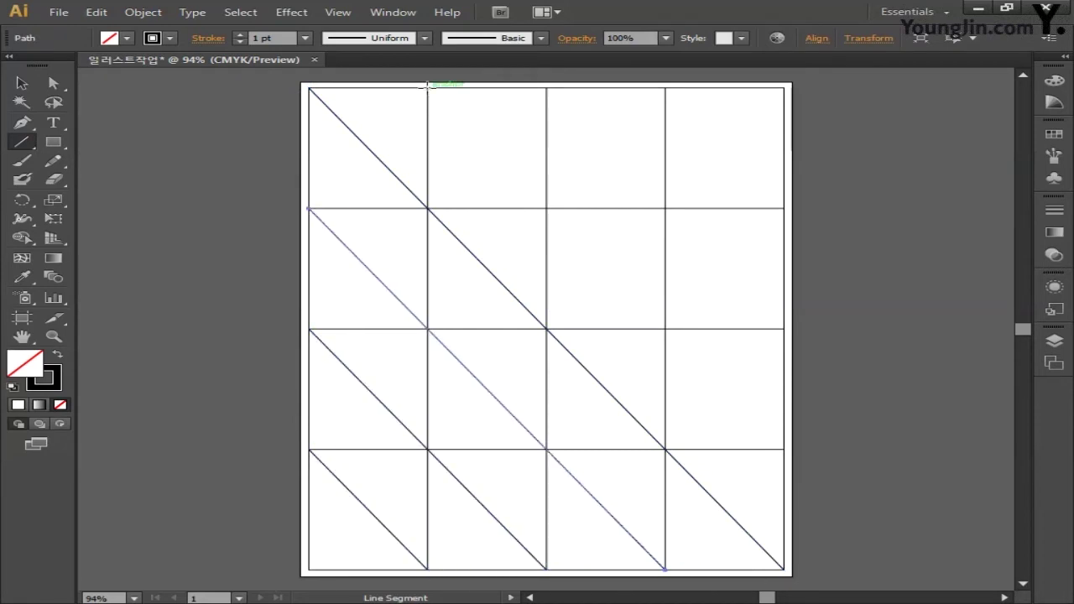
left_click_drag(427, 87, 784, 450)
left_click_drag(546, 87, 784, 329)
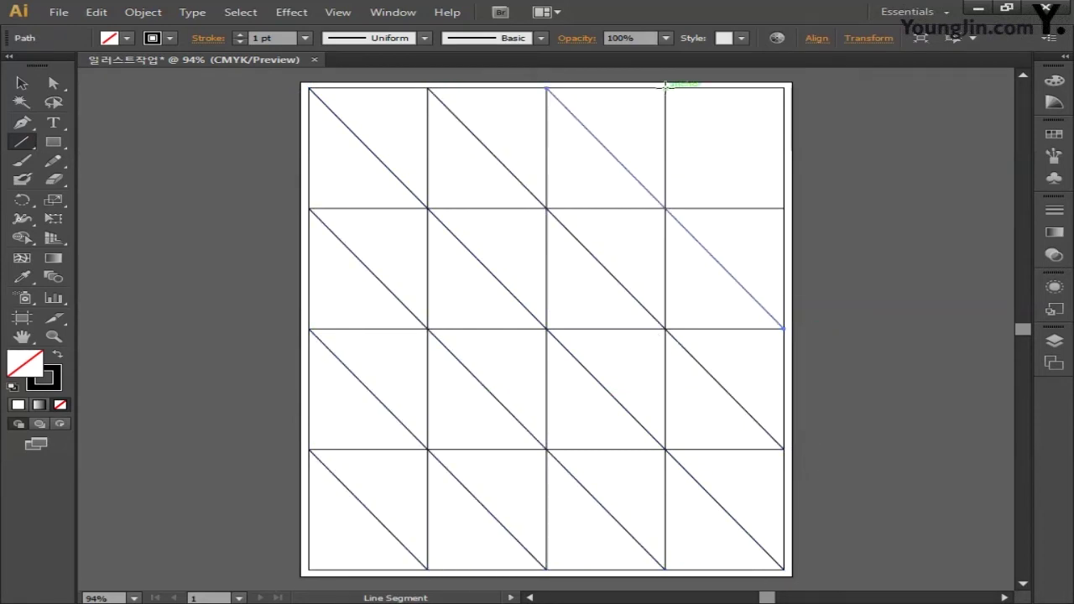
mouse_move(665, 86)
left_mouse_down()
mouse_move(798, 209)
mouse_move(785, 208)
left_mouse_up()
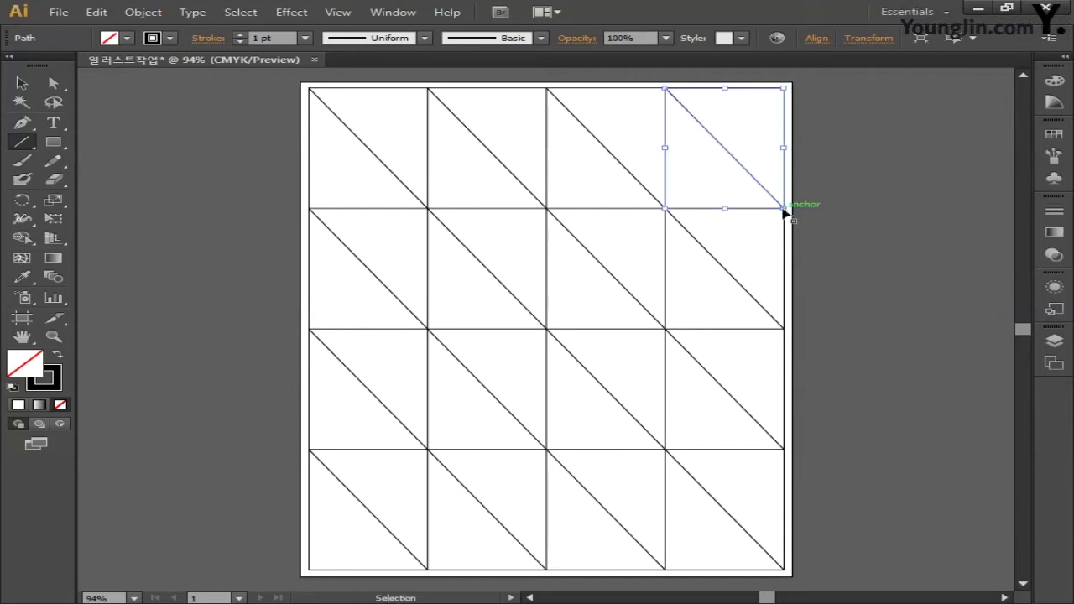
Select all the diagonal lines and reflect a copy of them across the vertical axis
key("ctrl+a")
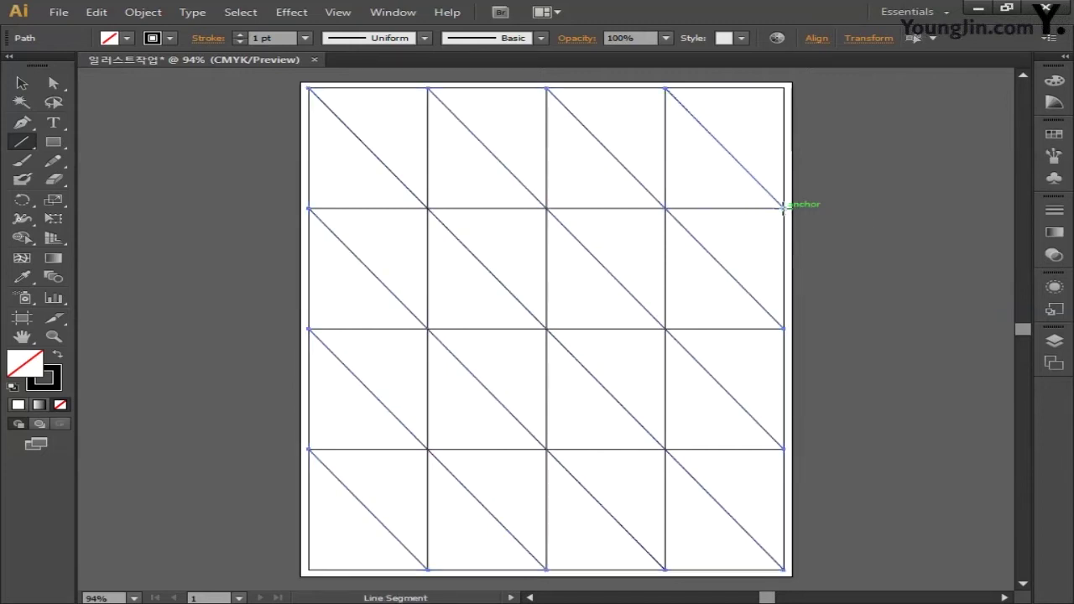
left_click(23, 202)
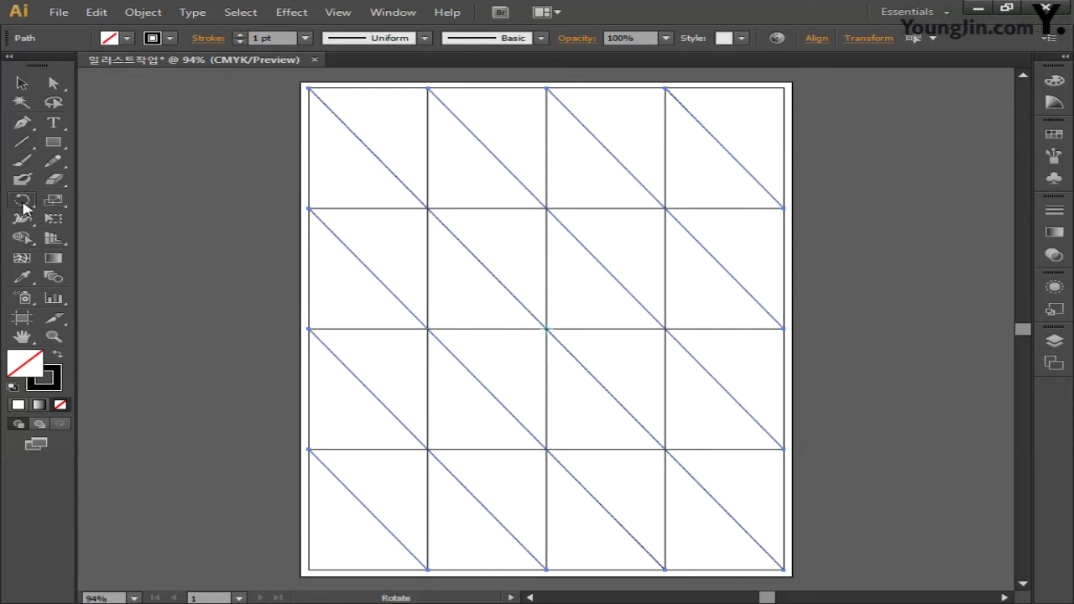
left_click_drag(22, 202, 106, 218)
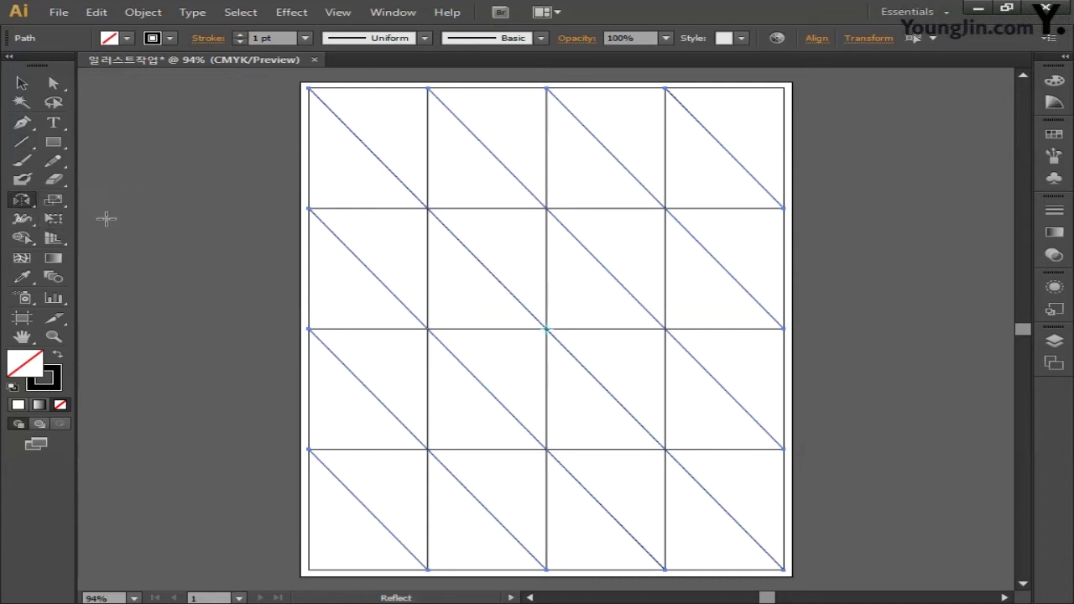
double_click(23, 203)
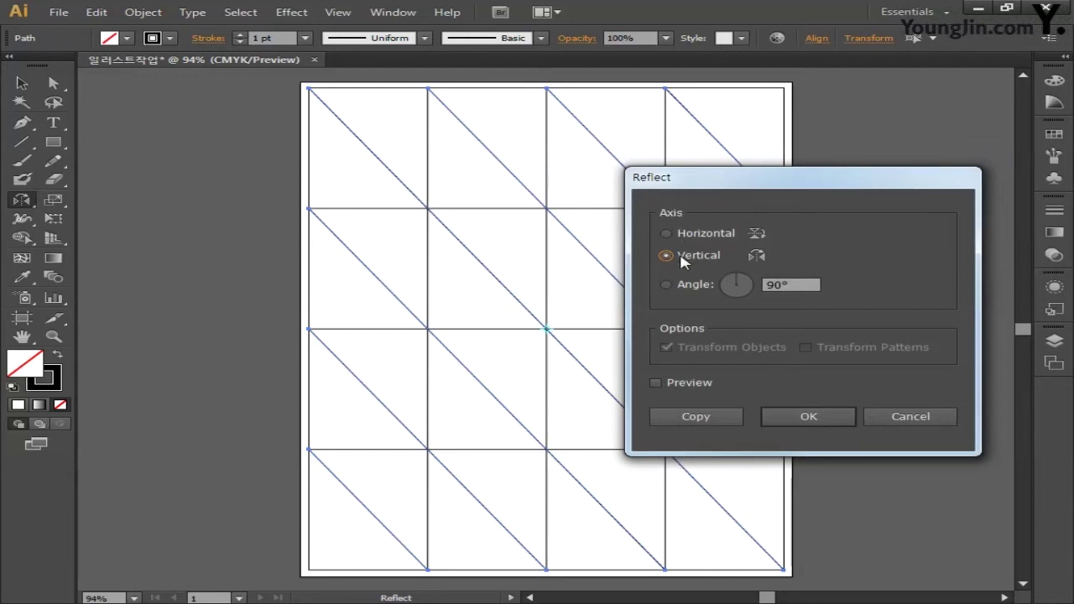
left_click(710, 416)
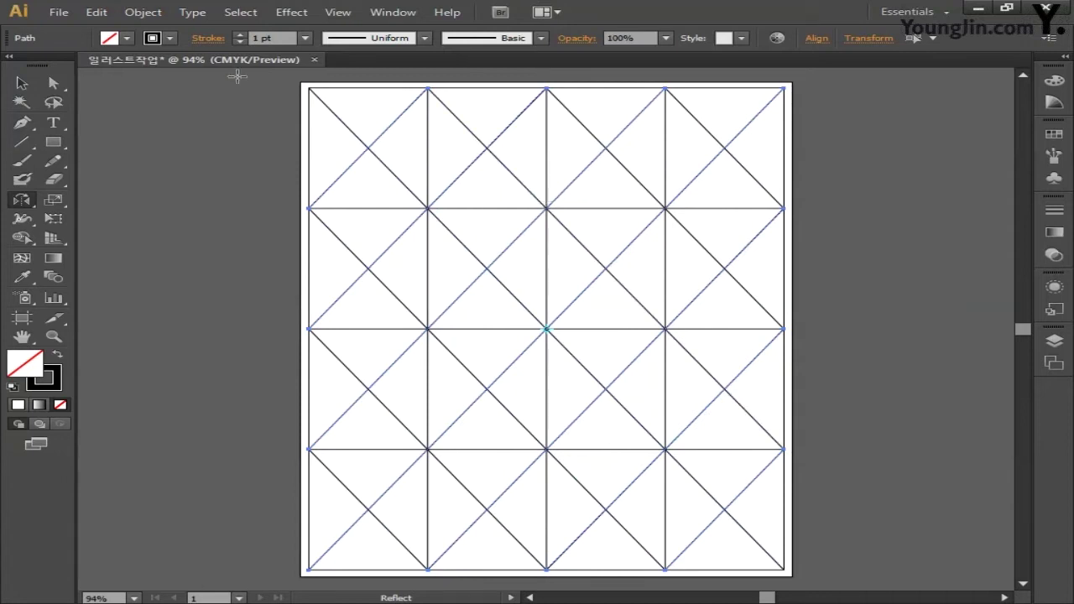
Unlock the grid and set the stroke of the grid and all diagonal lines to red FF0000
left_click(145, 12)
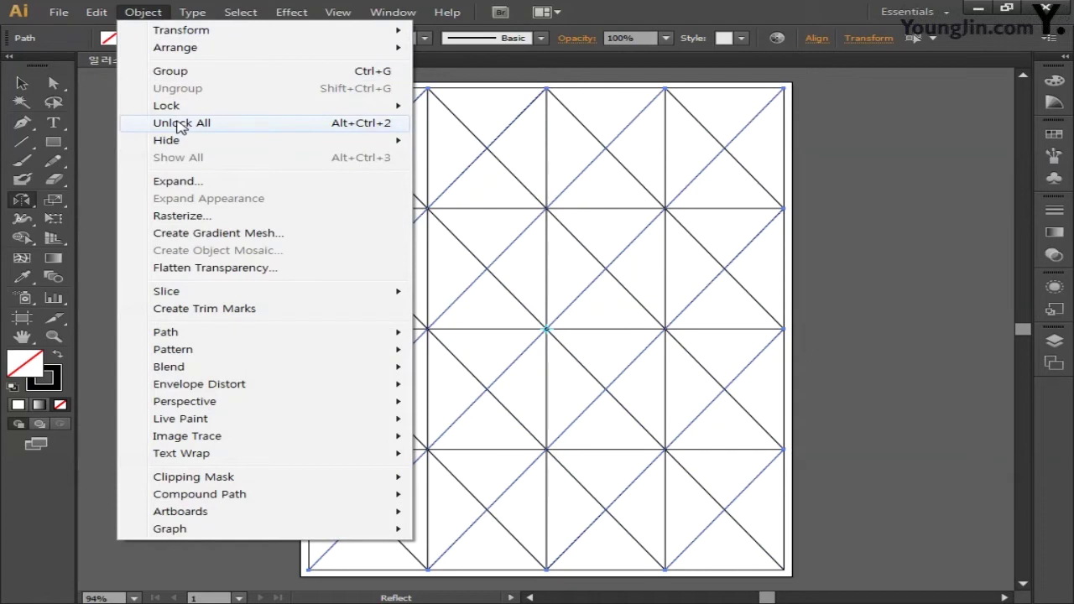
left_click(179, 123)
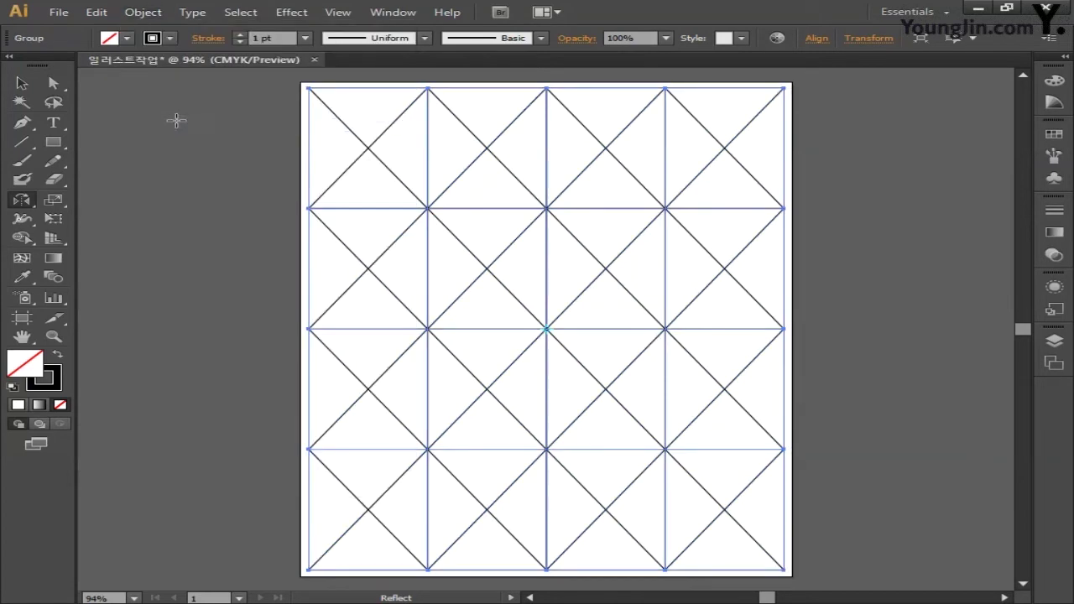
key("ctrl+a")
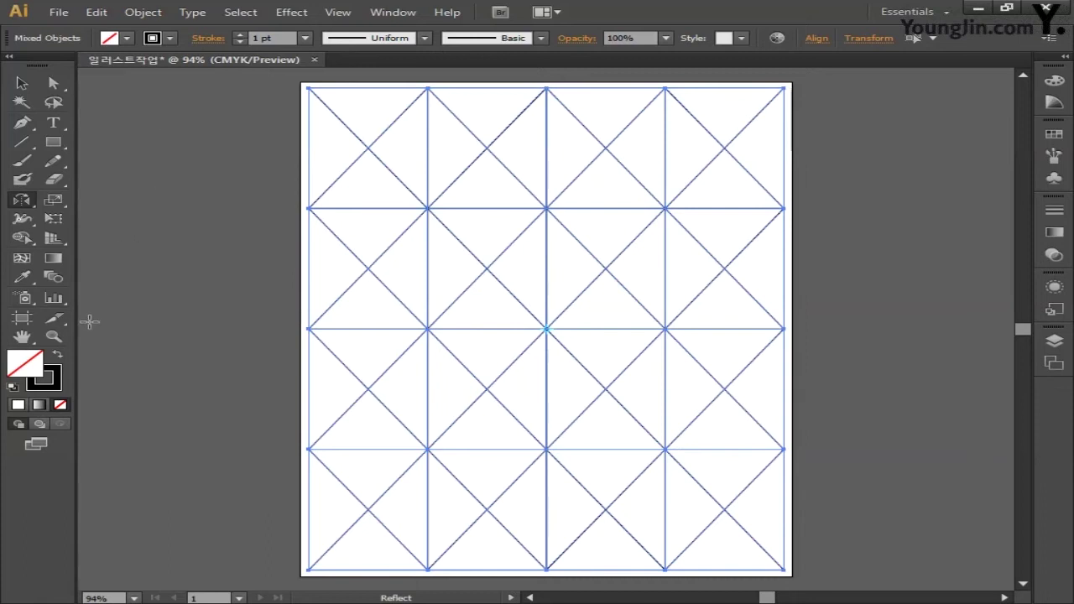
double_click(63, 382)
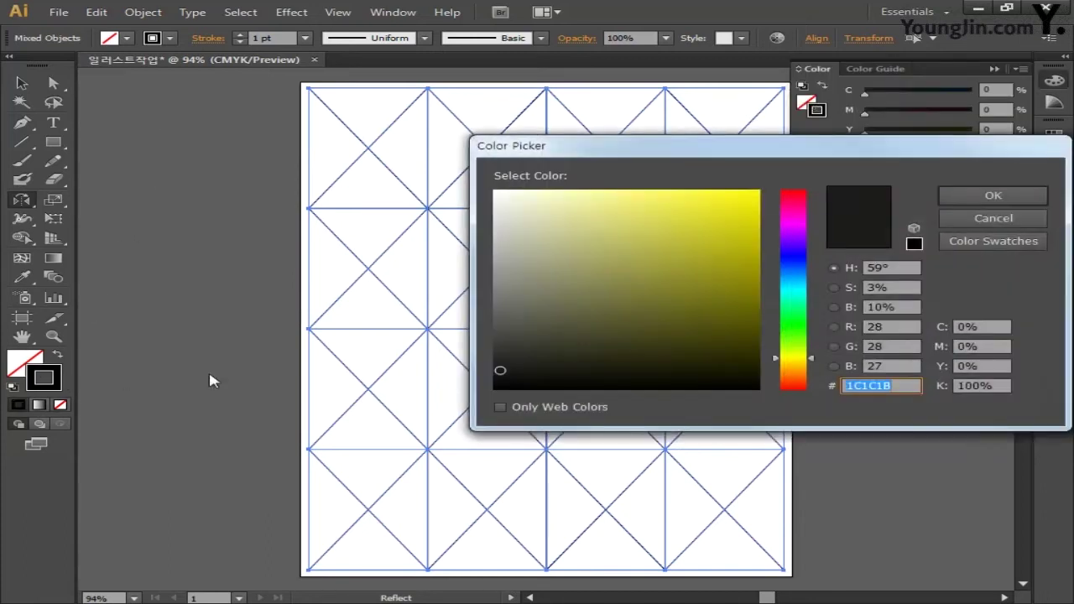
mouse_move(684, 240)
left_mouse_down()
mouse_move(777, 182)
mouse_move(802, 202)
mouse_move(802, 189)
left_mouse_up()
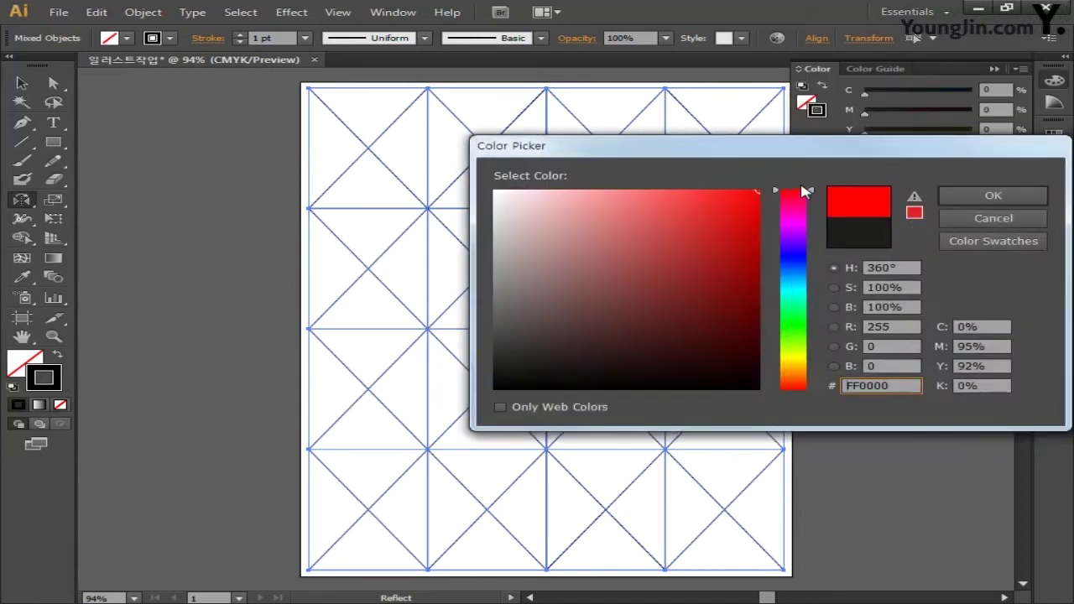
left_click(974, 201)
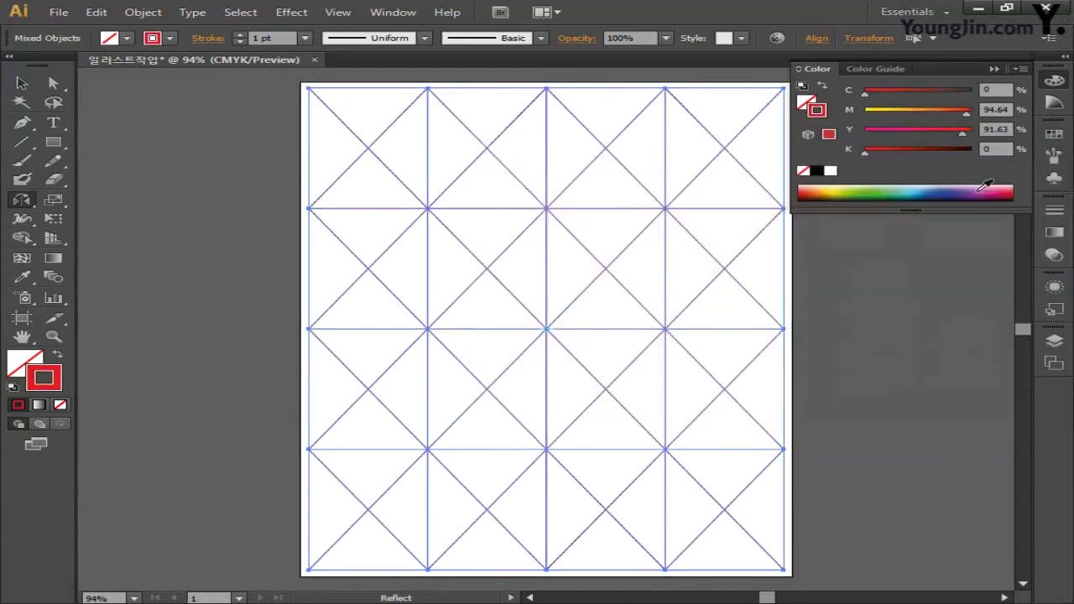
left_click(1053, 81)
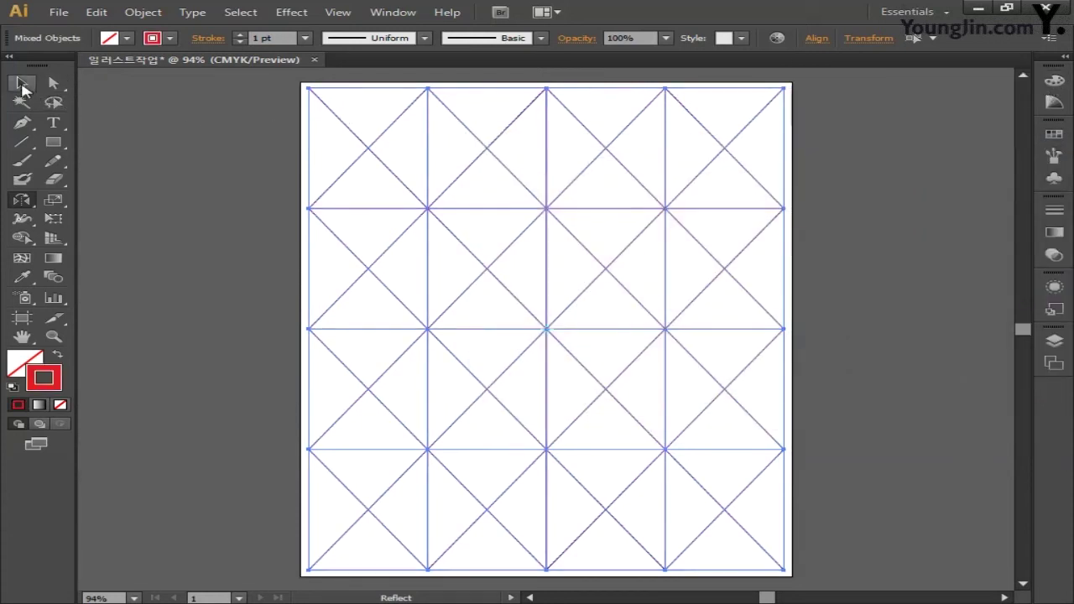
left_click(22, 84)
left_click(155, 161)
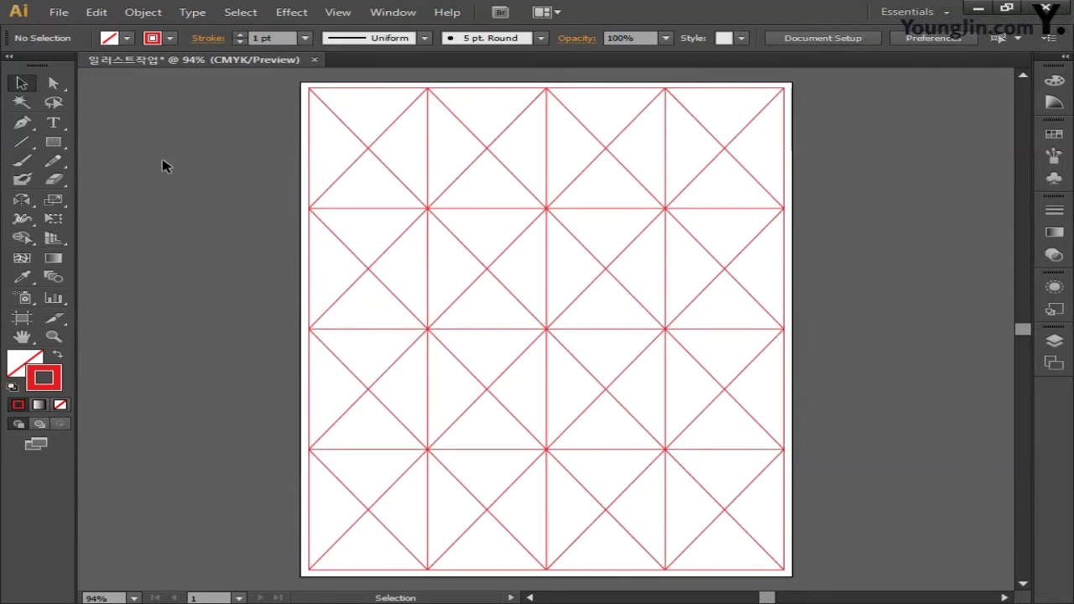
Save the document as 일러스트작업 in Adobe Illustrator format with the Illustrator CS6 version and default options
left_click(58, 12)
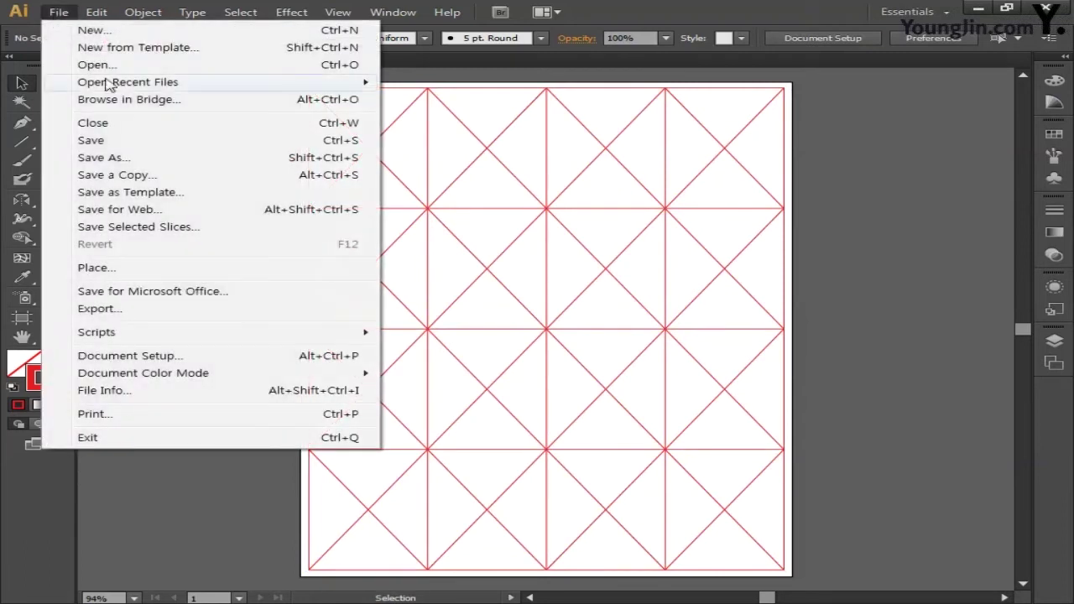
left_click(125, 141)
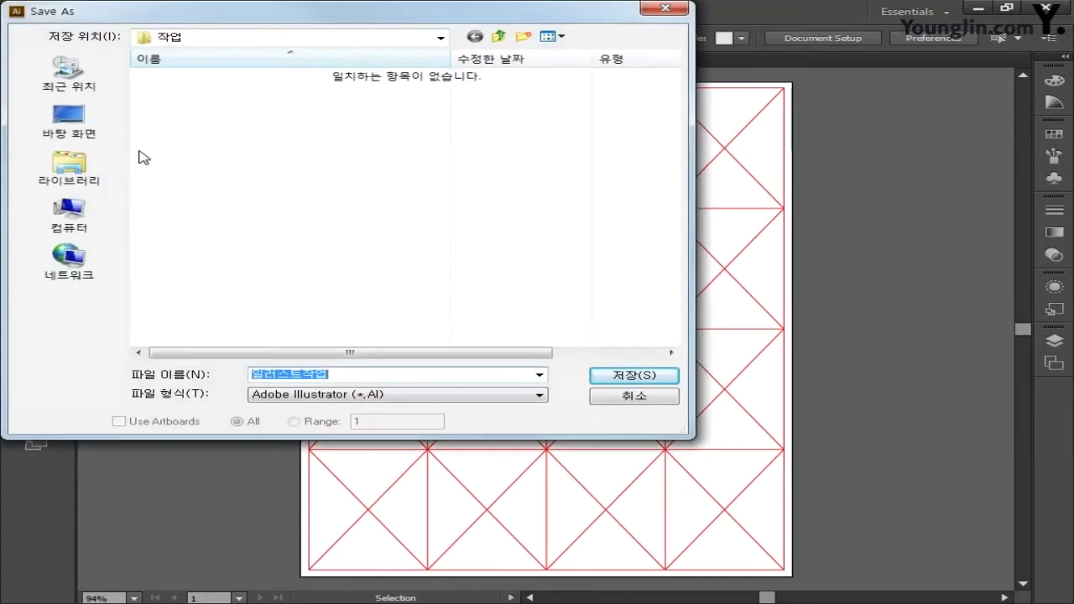
left_click(343, 375)
key("ctrl+a")
key("BackSpace")
type("일러스ㅌ")
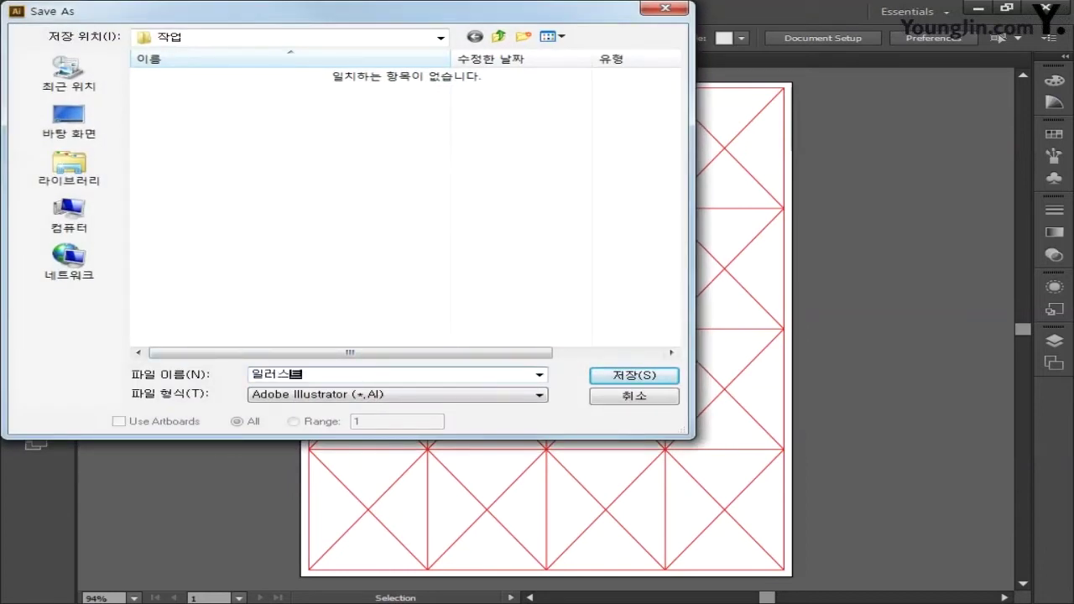
type("ㅡ작ㅇ")
key("Return")
left_click(600, 376)
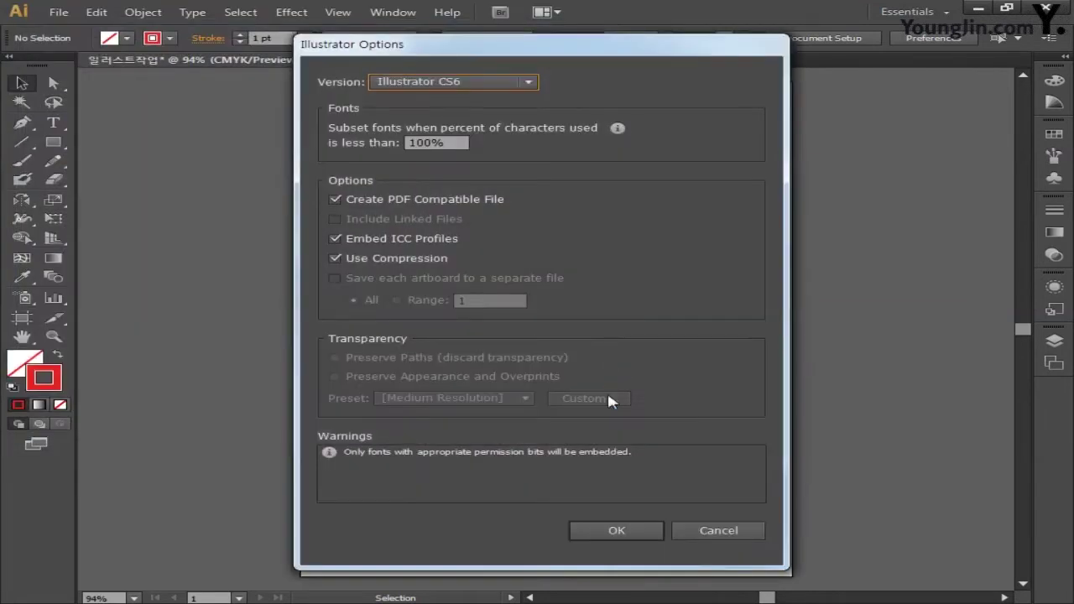
left_click(616, 530)
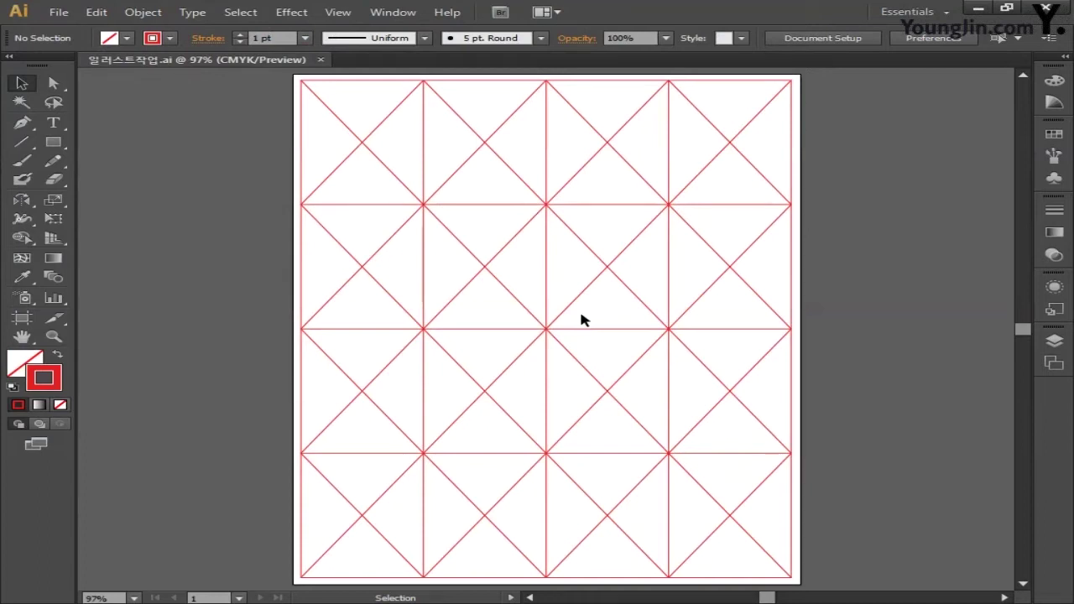
Turn on Overprint Preview for the document, with the empty canvas beside the artboard in view
key("space")
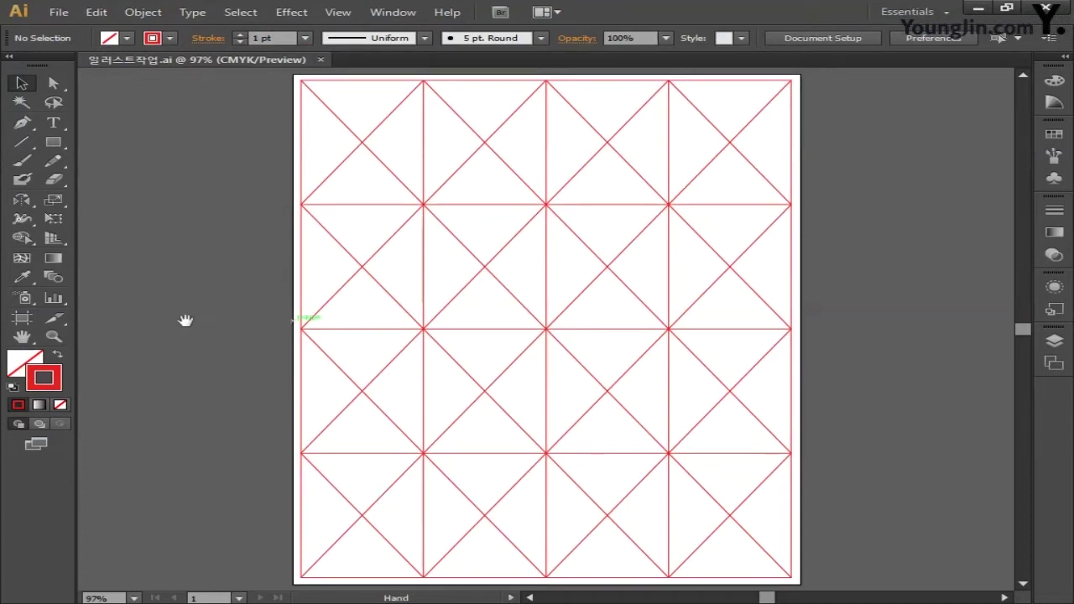
left_click_drag(182, 319, 554, 334)
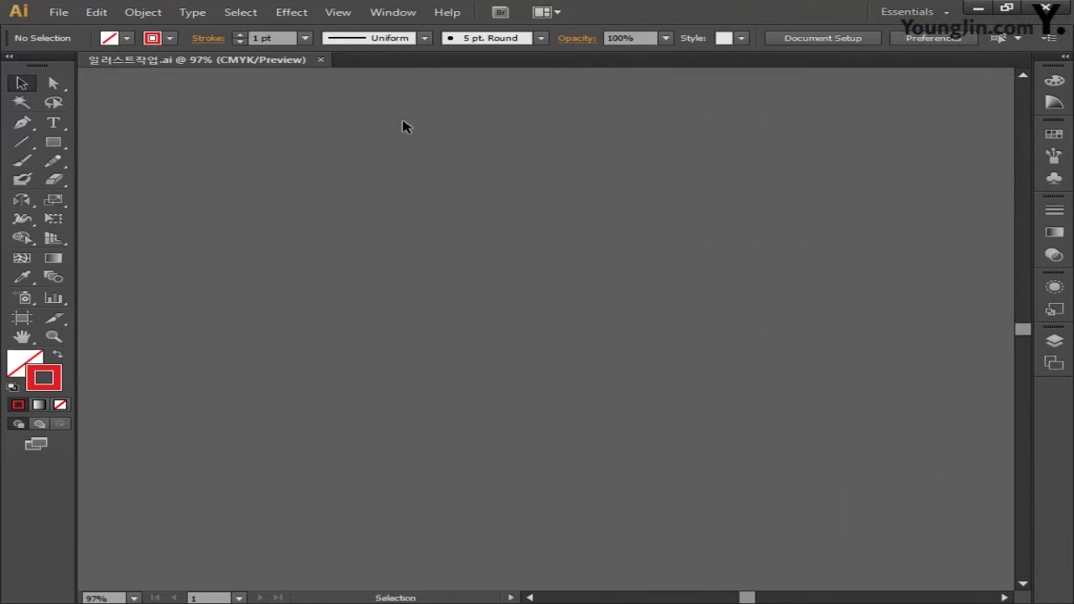
left_click(338, 12)
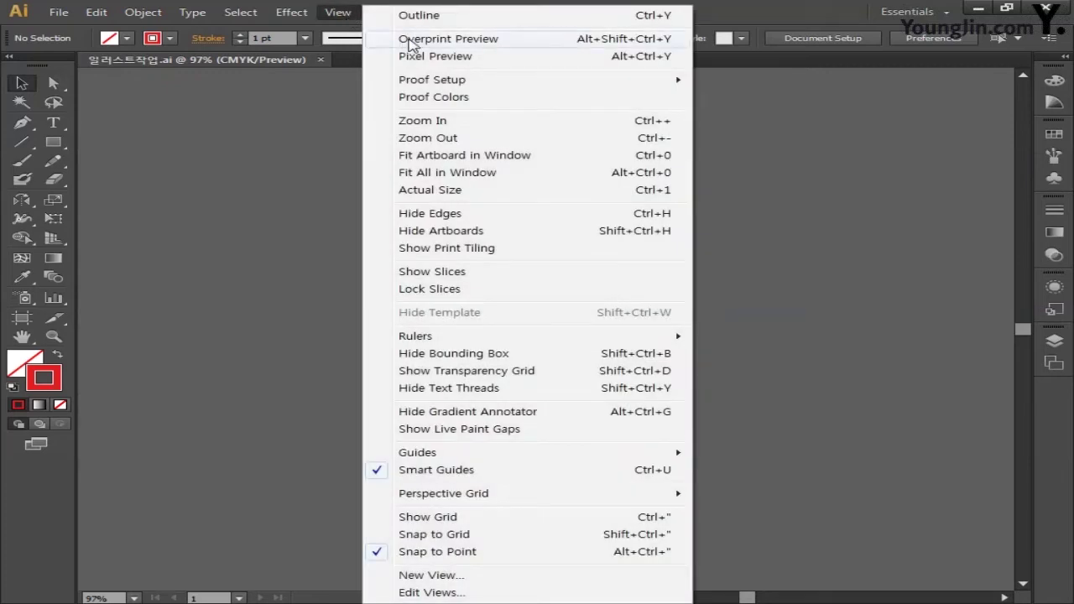
left_click(411, 42)
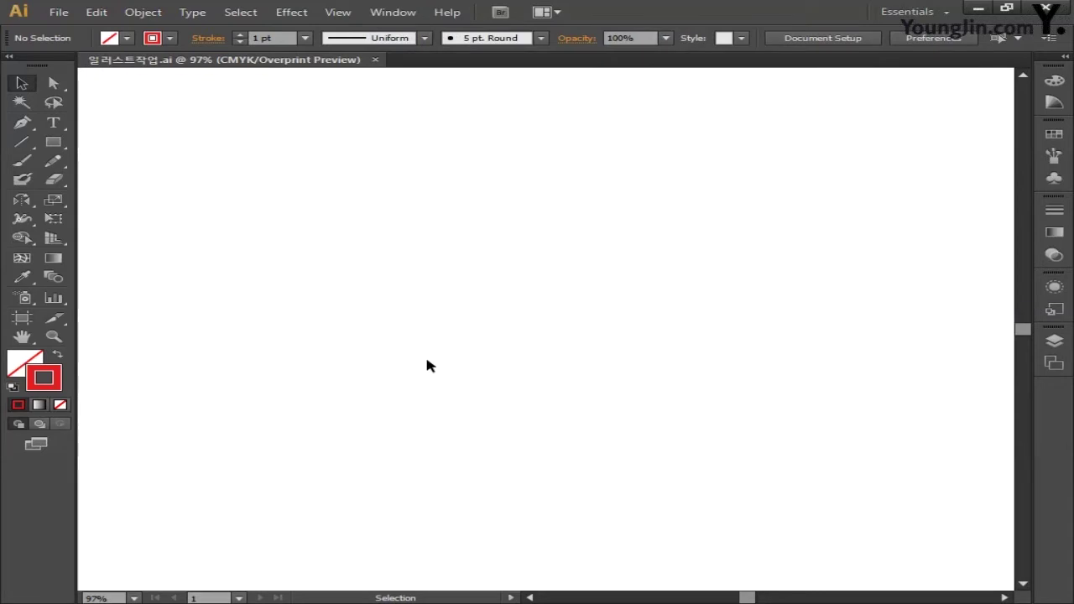
Create a 5 x 5 mm square in the empty area left of the artboard
left_click(61, 139)
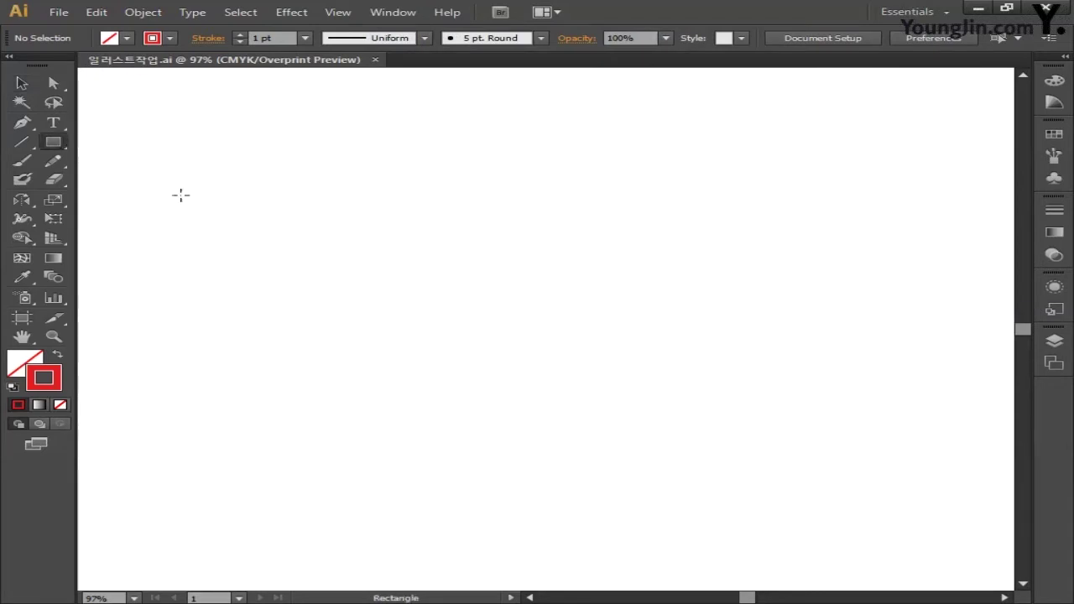
left_click(435, 259)
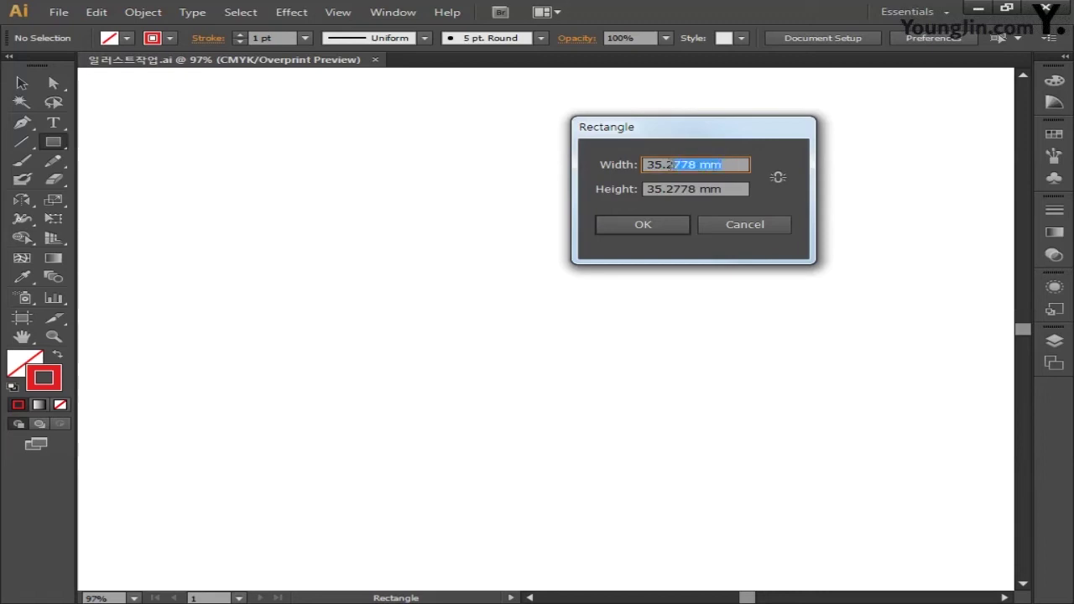
type("5")
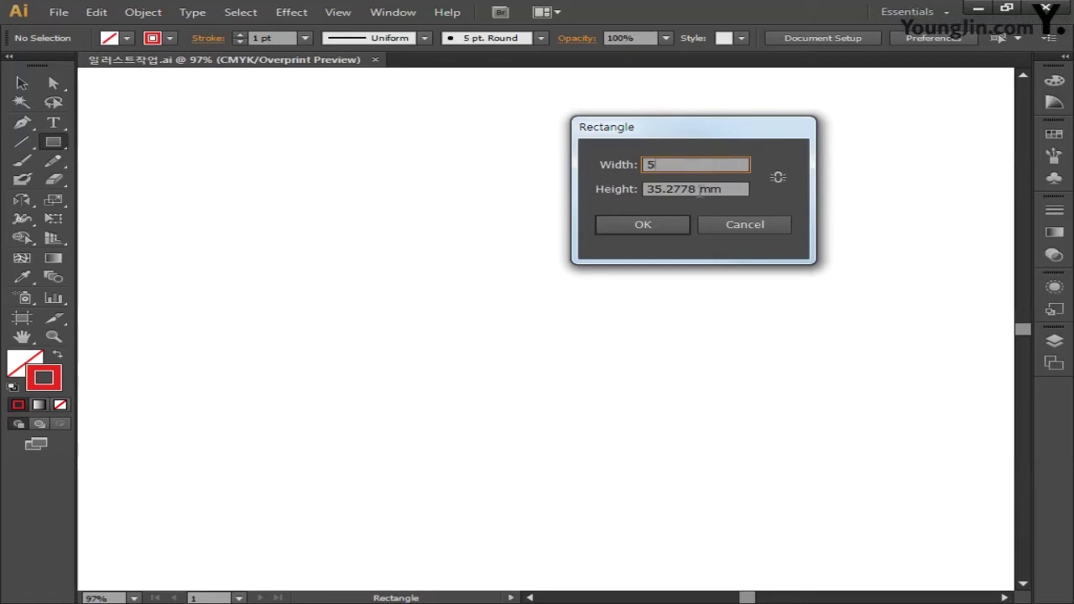
key("Tab")
type("5")
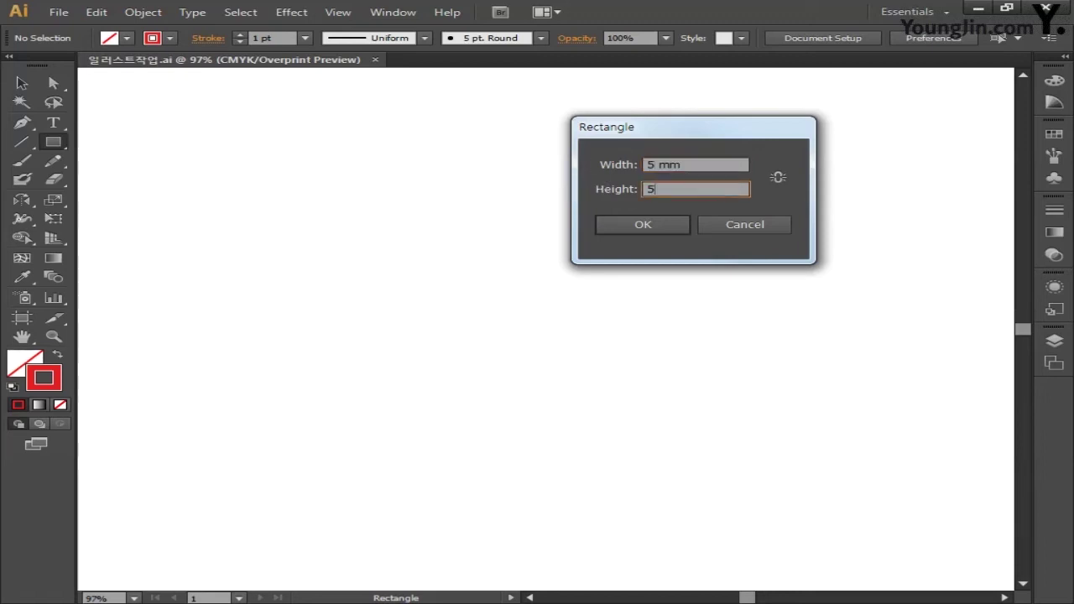
left_click(611, 223)
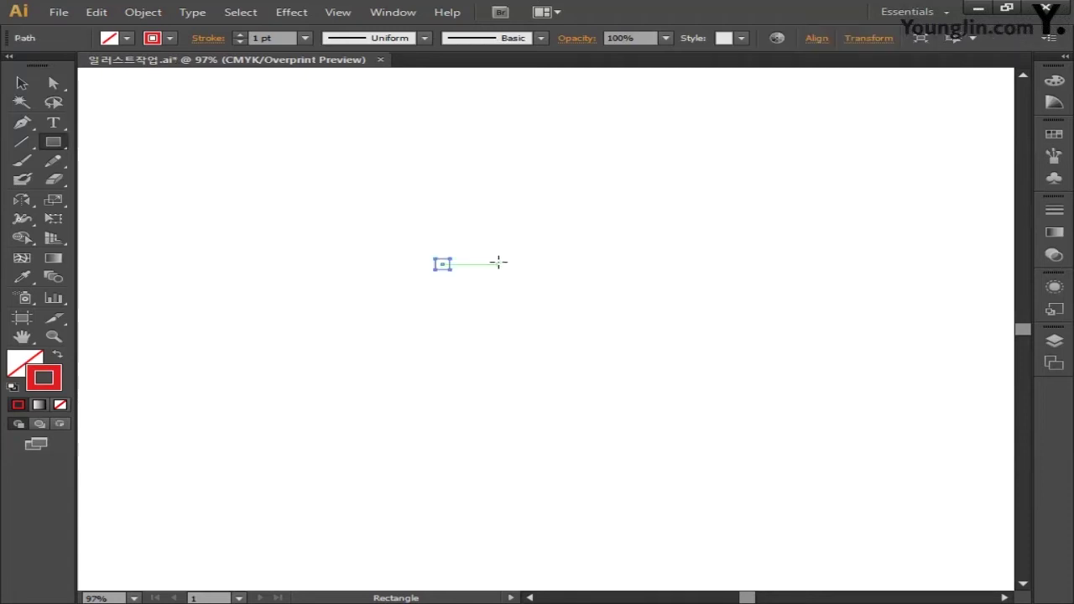
Fill the square with a light grey made of black only, with cyan, magenta and yellow at 0%
key("ctrl+equal")
key("ctrl+equal")
key("ctrl+equal")
key("ctrl+equal")
left_click_drag(492, 254, 612, 371)
key("ctrl+equal")
key("ctrl+equal")
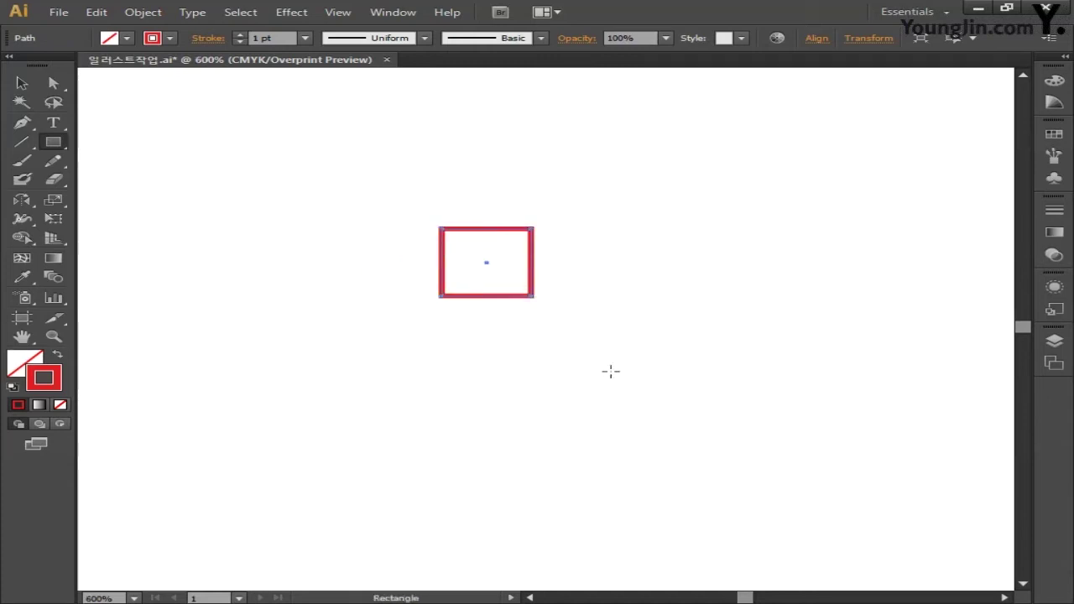
left_click_drag(546, 336, 595, 386)
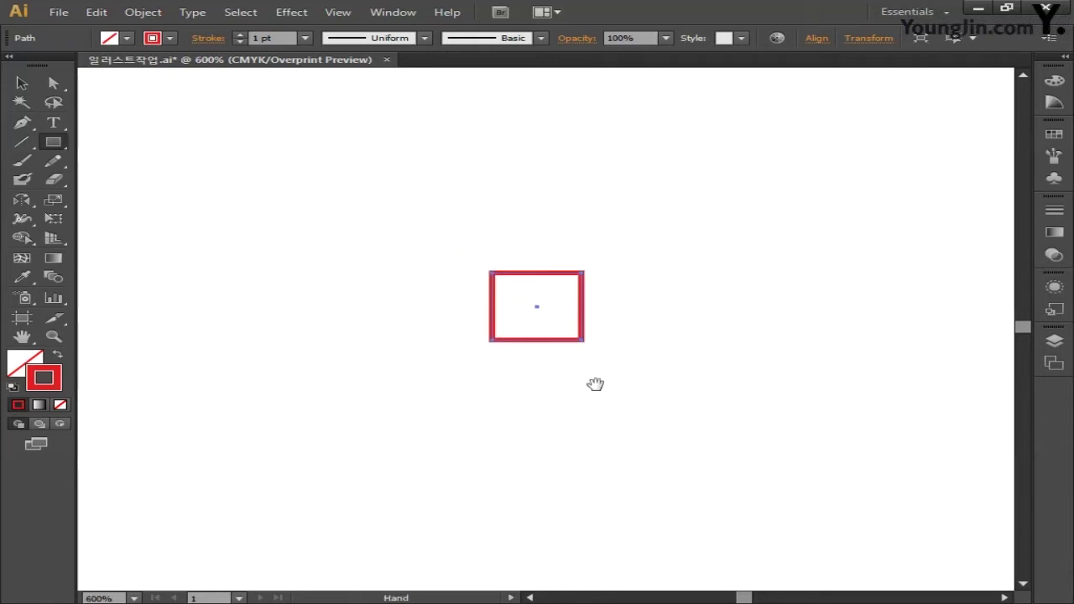
key("ctrl+equal")
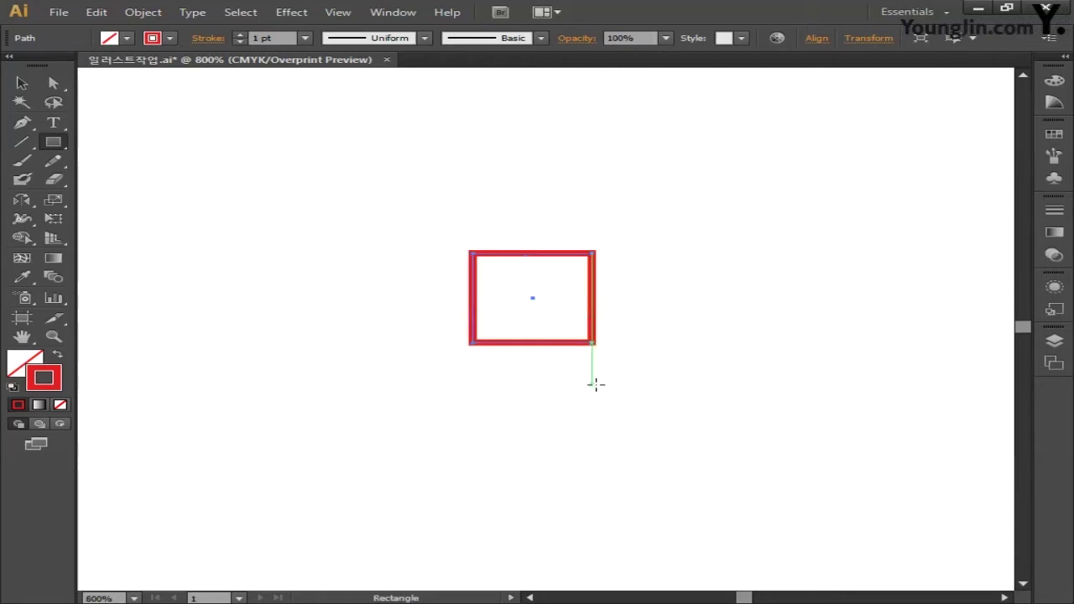
key("space")
left_click_drag(595, 378, 586, 408)
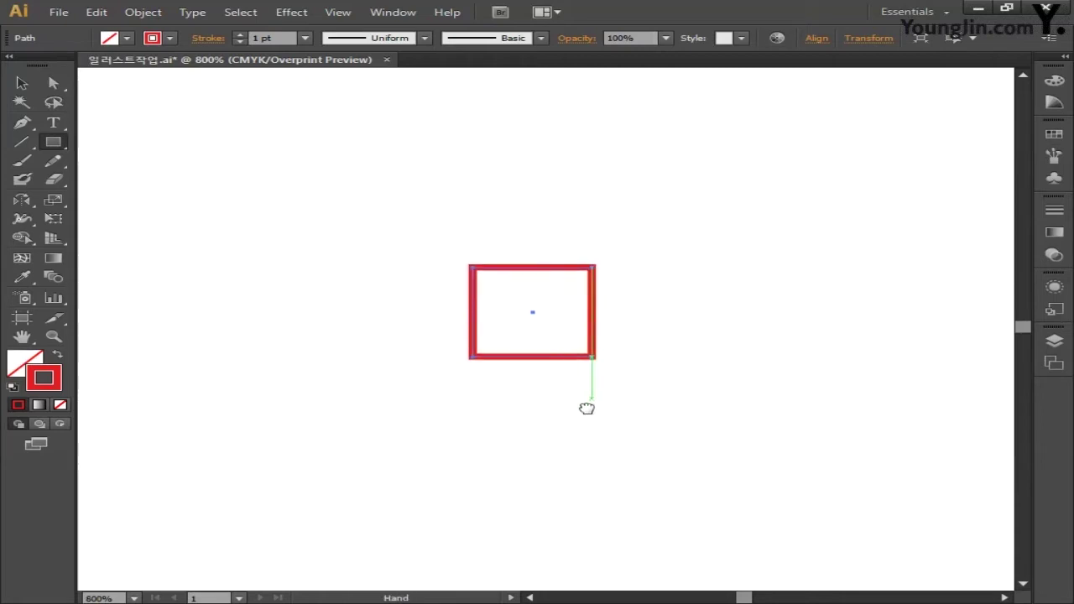
double_click(26, 362)
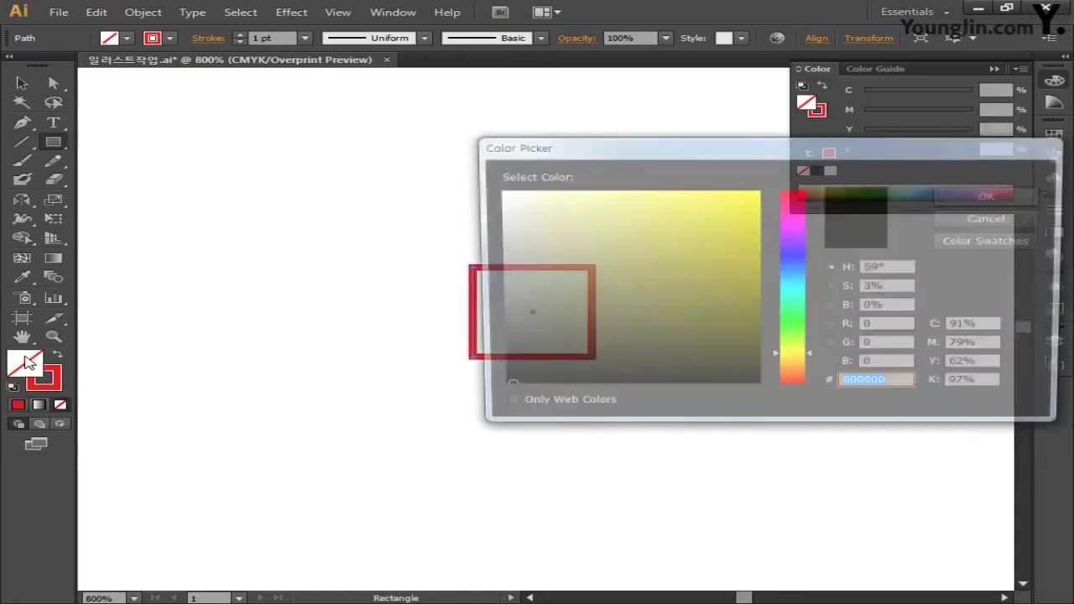
left_click(1003, 327)
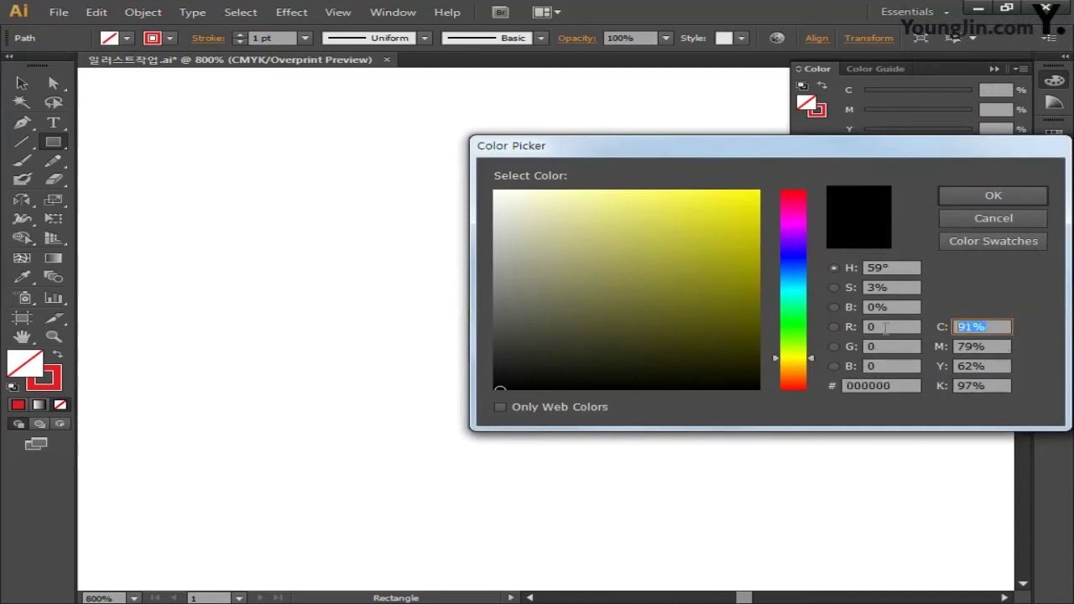
type("0")
type("0")
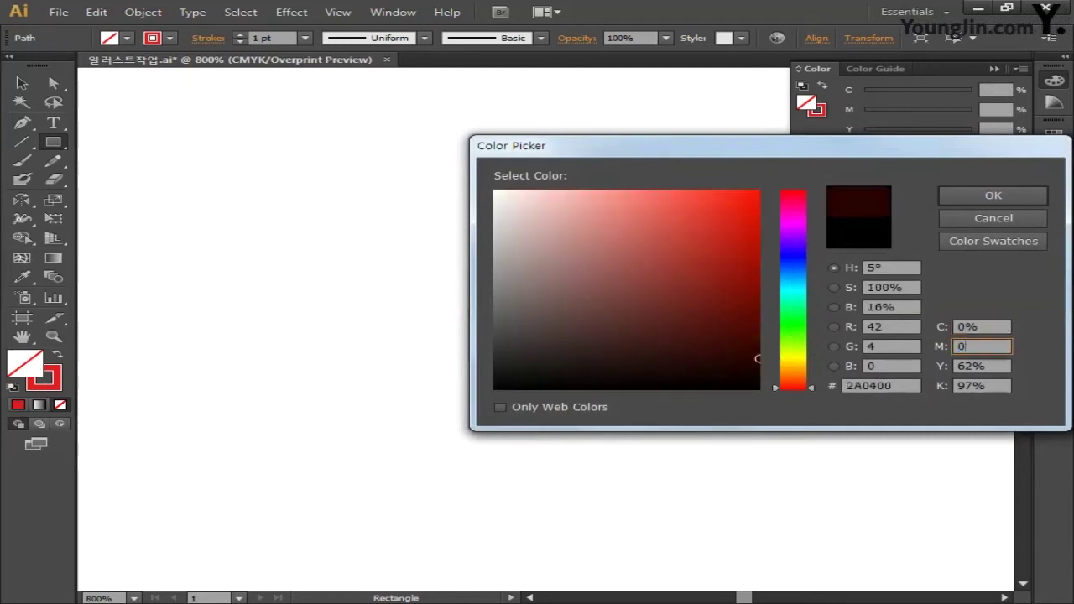
key("Tab")
type("0")
key("Tab")
type("3")
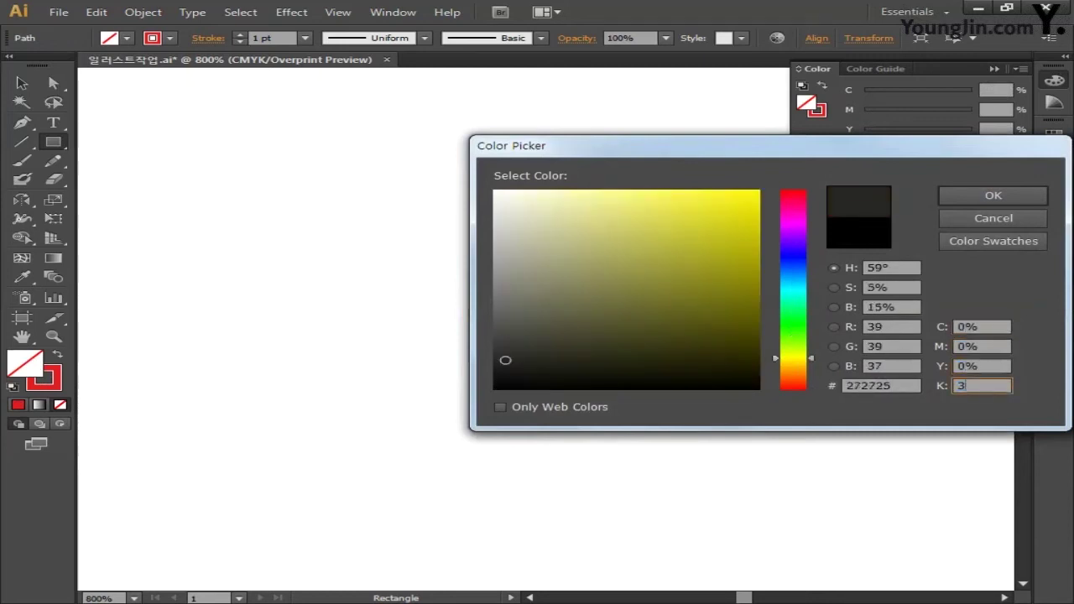
left_click(993, 195)
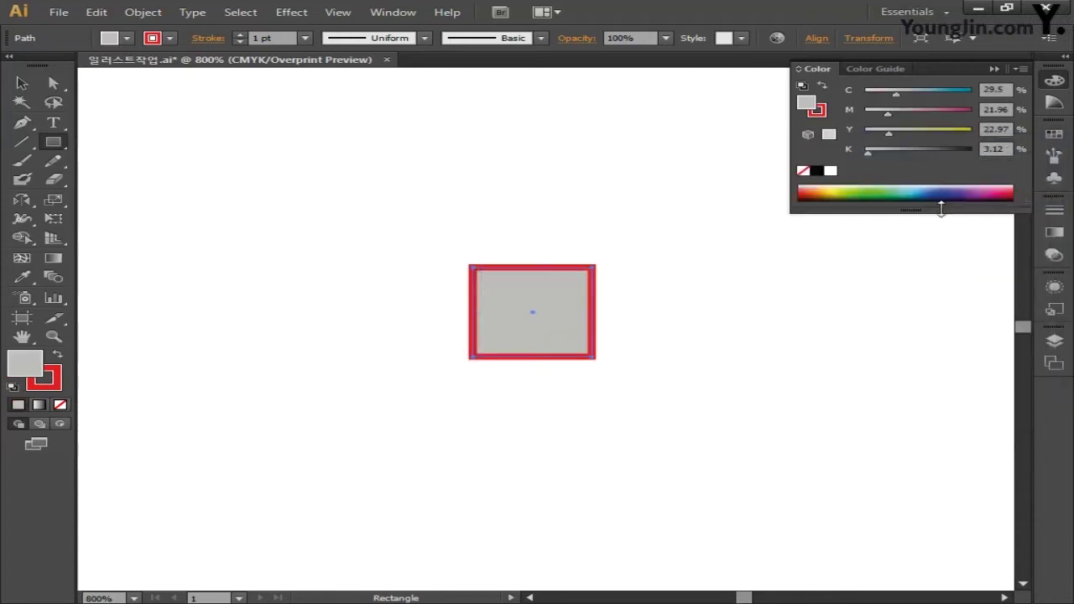
Remove the red stroke from the grey square and put the colour settings away
left_click(57, 389)
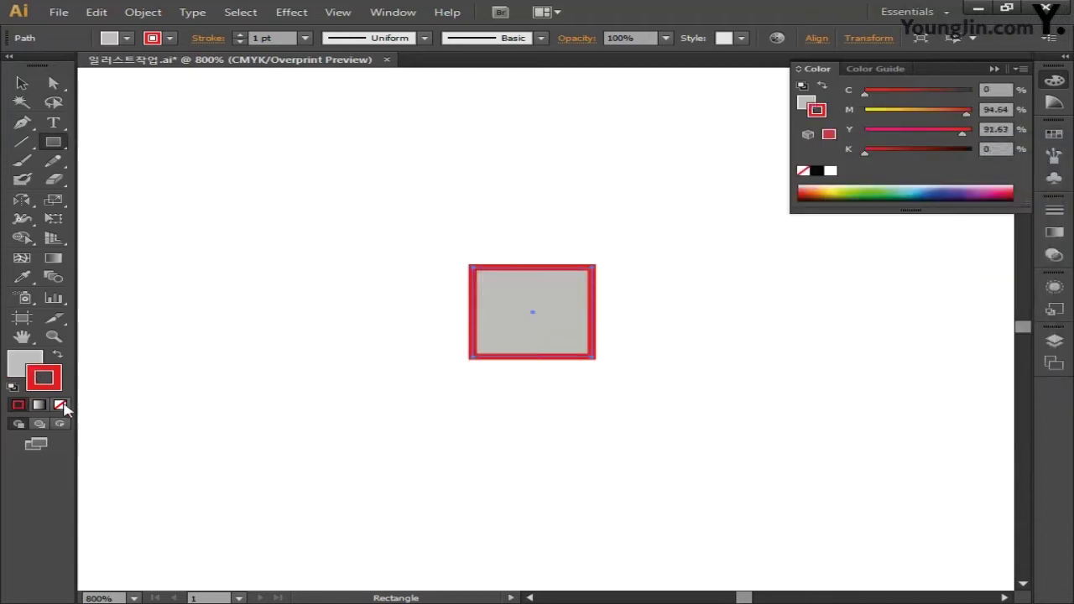
left_click(61, 405)
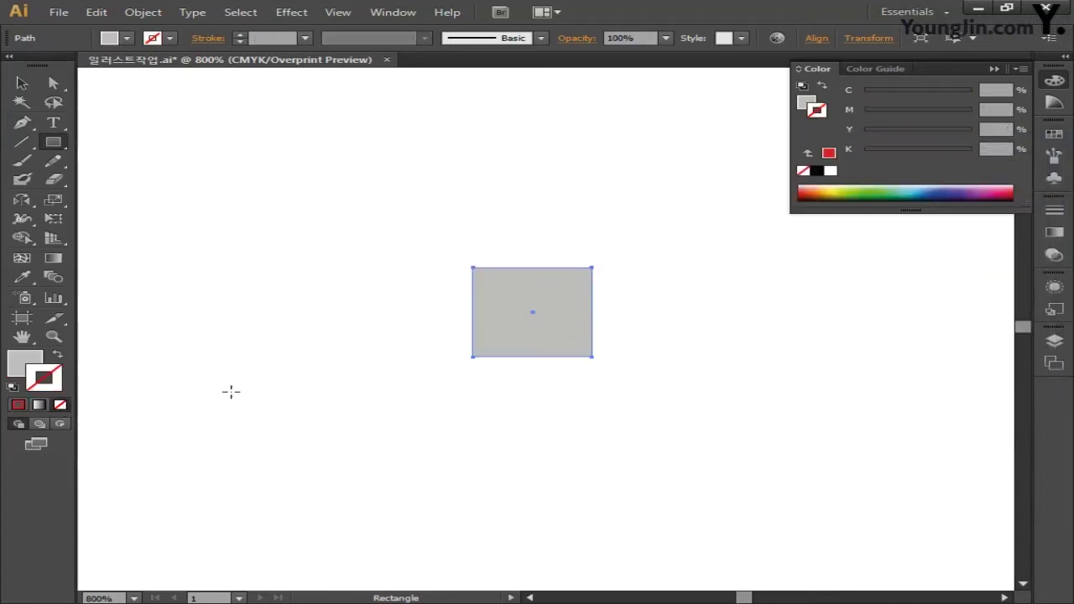
left_click(1054, 81)
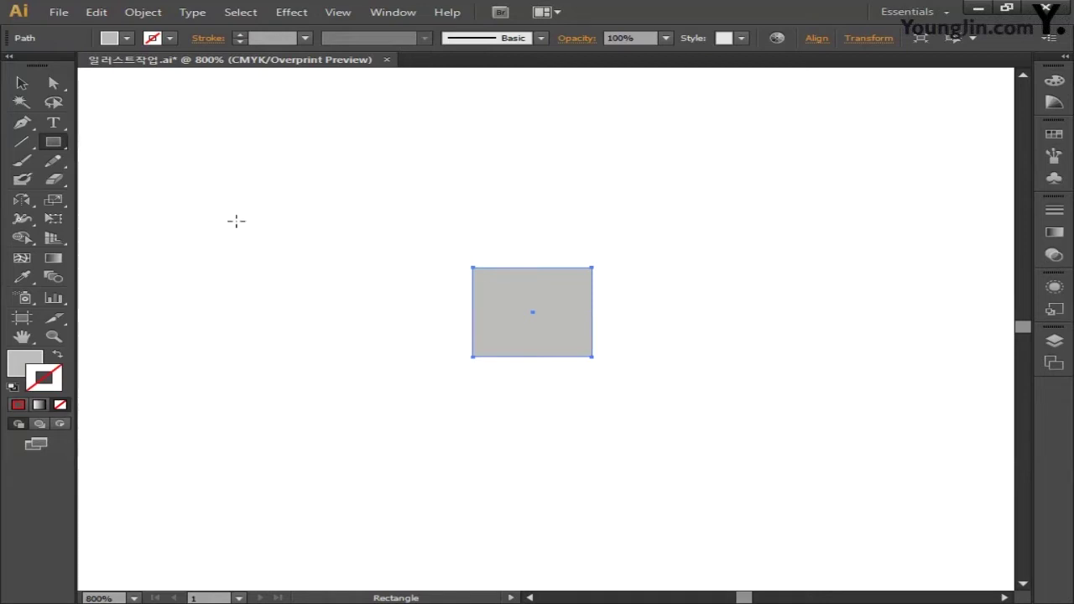
Create a grey rectangle 10 mm wide and 5 mm high beside the square
left_click(363, 277)
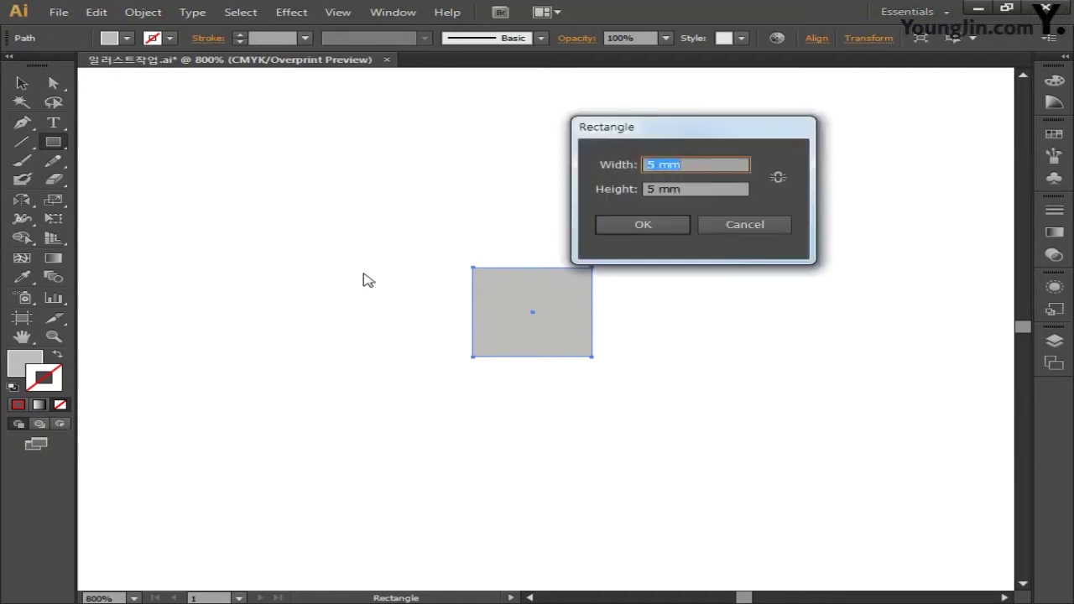
left_click_drag(693, 165, 558, 166)
type("10")
key("Tab")
type("5")
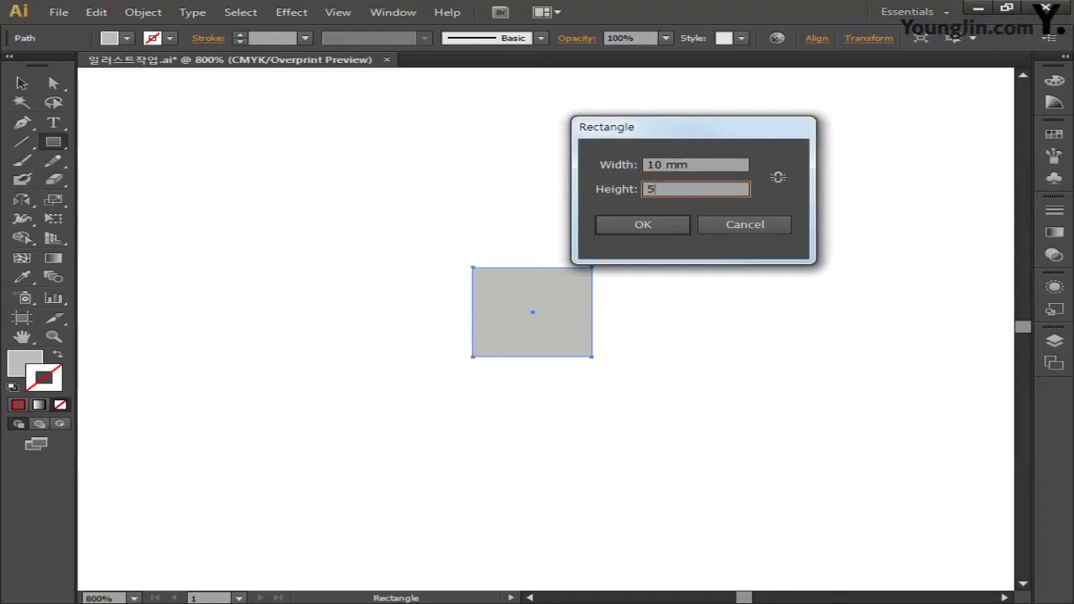
left_click(617, 224)
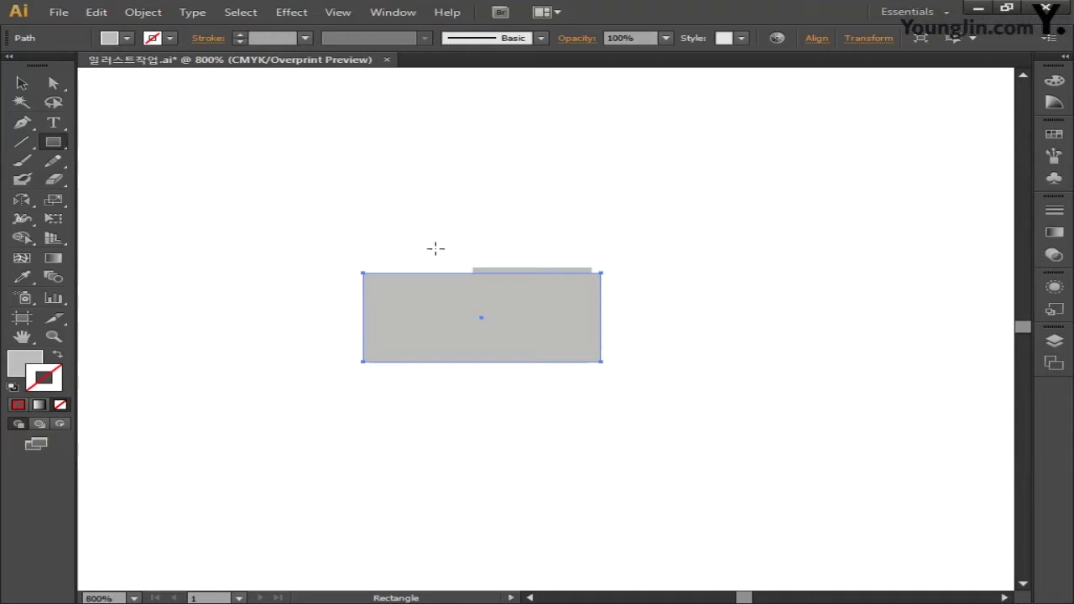
Move the 10 x 5 mm rectangle flush against the square's left edge, aligned with its top, and deselect everything
left_click(22, 82)
left_click_drag(547, 312, 438, 308)
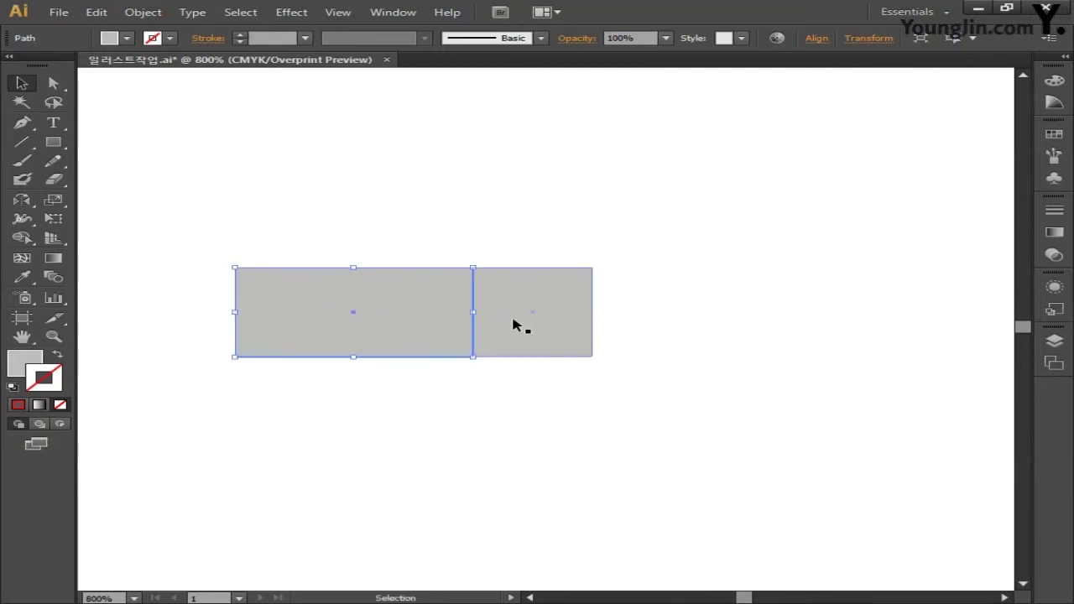
left_click(513, 321)
left_click(448, 327, "shift")
left_click(445, 315)
left_click(437, 252)
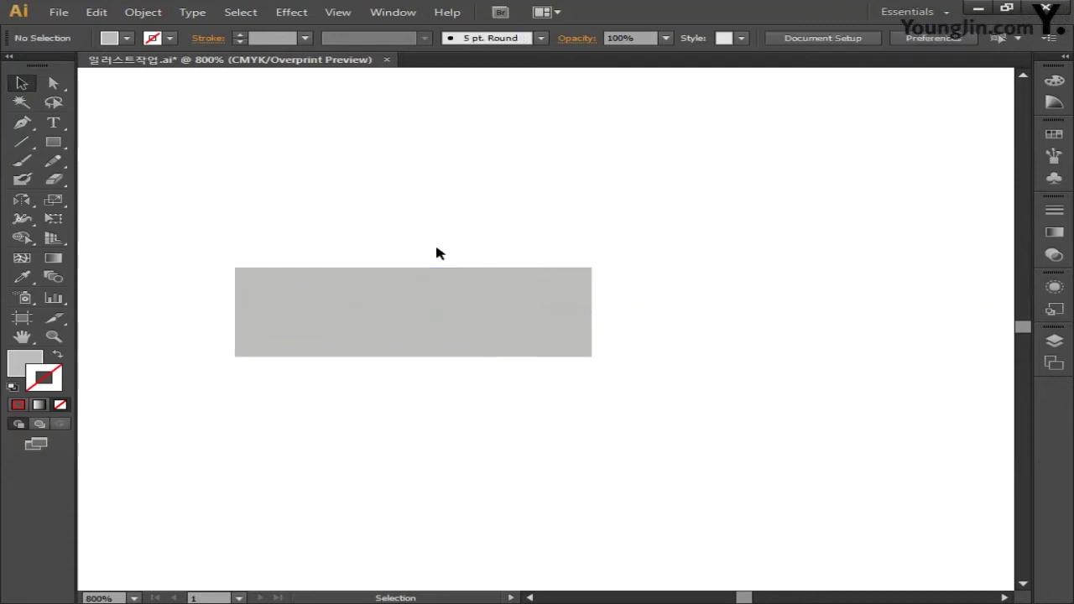
Check whether Smart Guides is enabled, and select the 10 x 5 mm rectangle
left_click(339, 12)
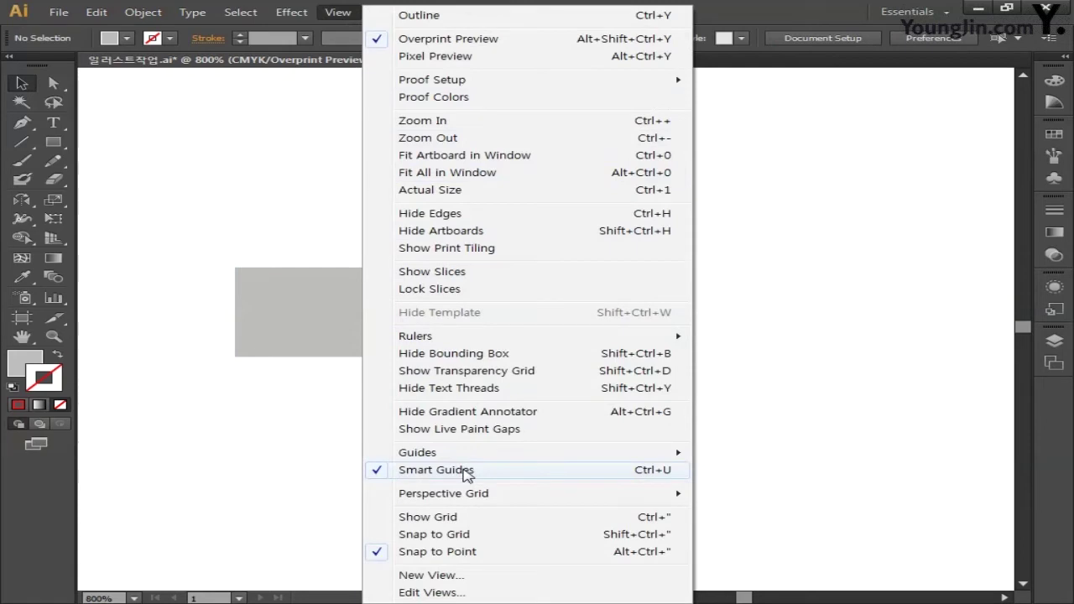
left_click(376, 395)
left_click(380, 346)
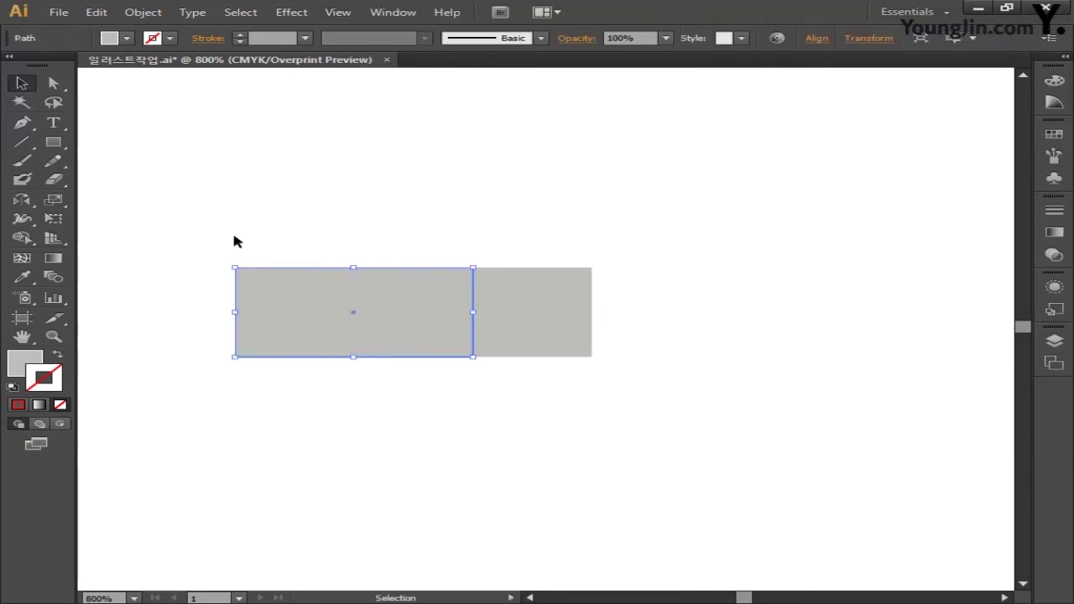
Create a grey rectangle 5 mm wide and 10 mm high above the existing bar
left_click(53, 142)
left_click(496, 179)
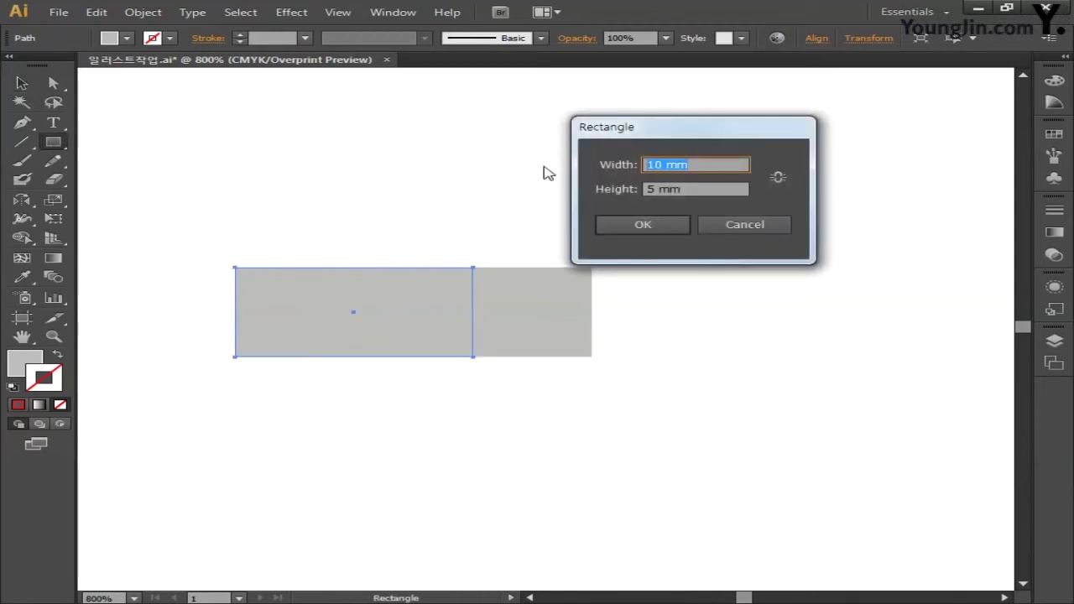
type("5")
key("Tab")
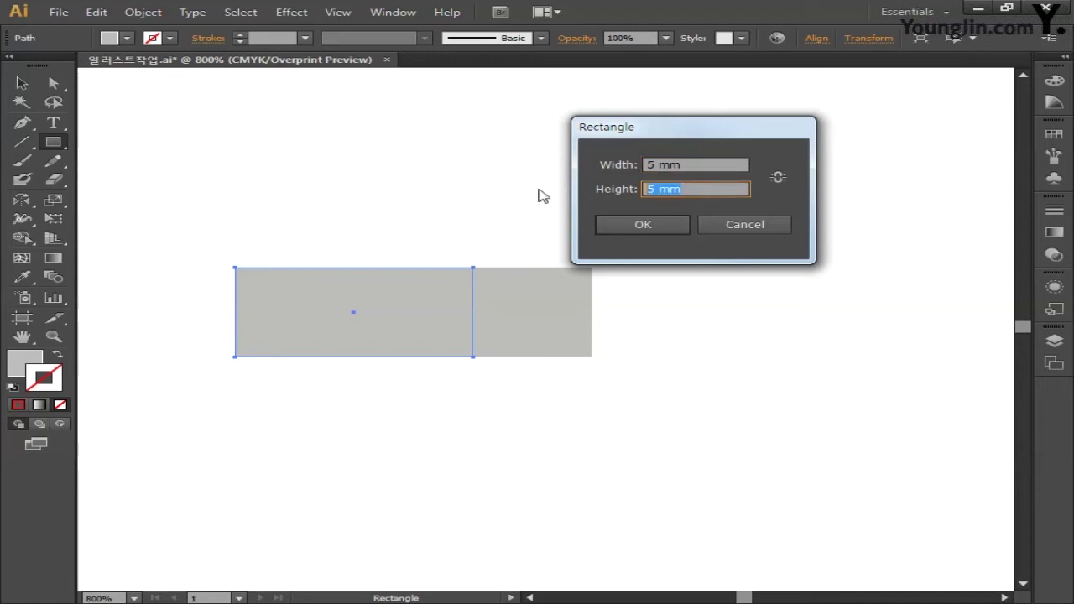
type("10")
left_click(627, 225)
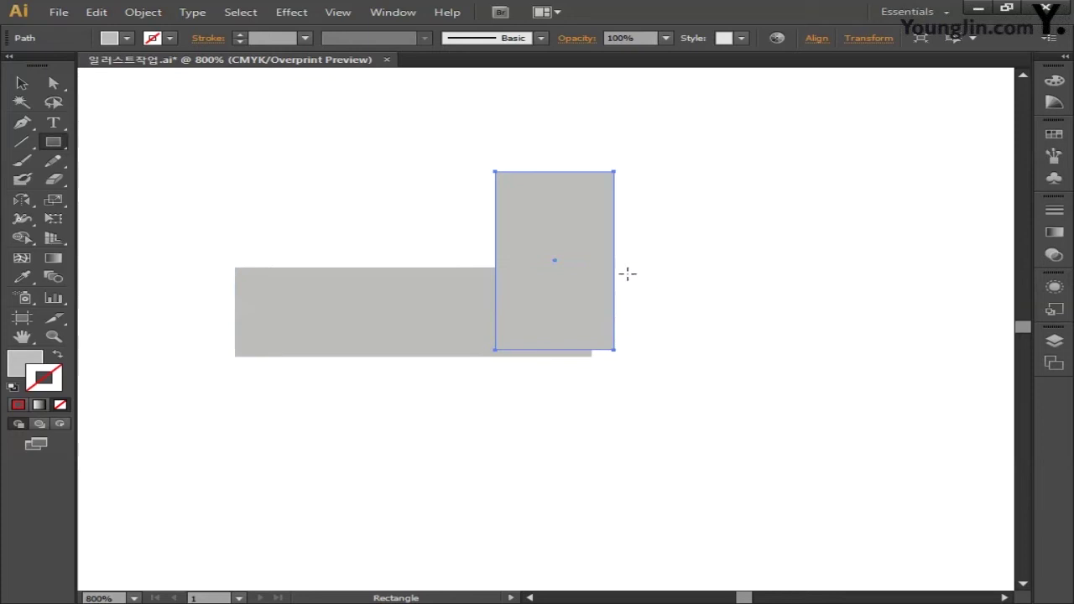
Move the 5 x 10 mm rectangle flush beneath the 10 x 5 mm rectangle, aligned with its left edge, and deselect it
left_click(22, 83)
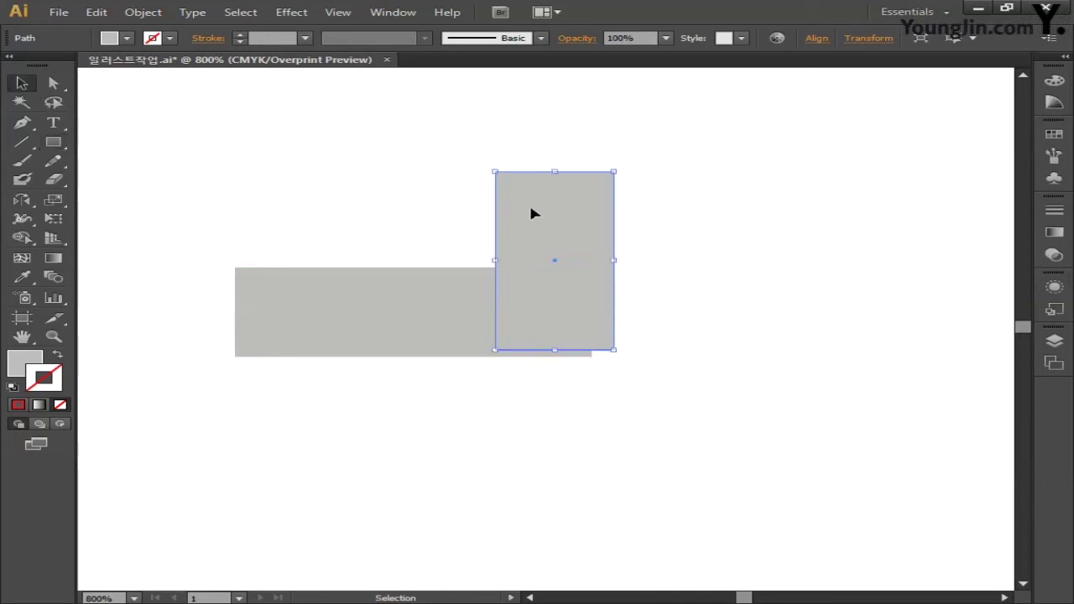
left_click_drag(532, 214, 255, 365)
left_click(474, 426)
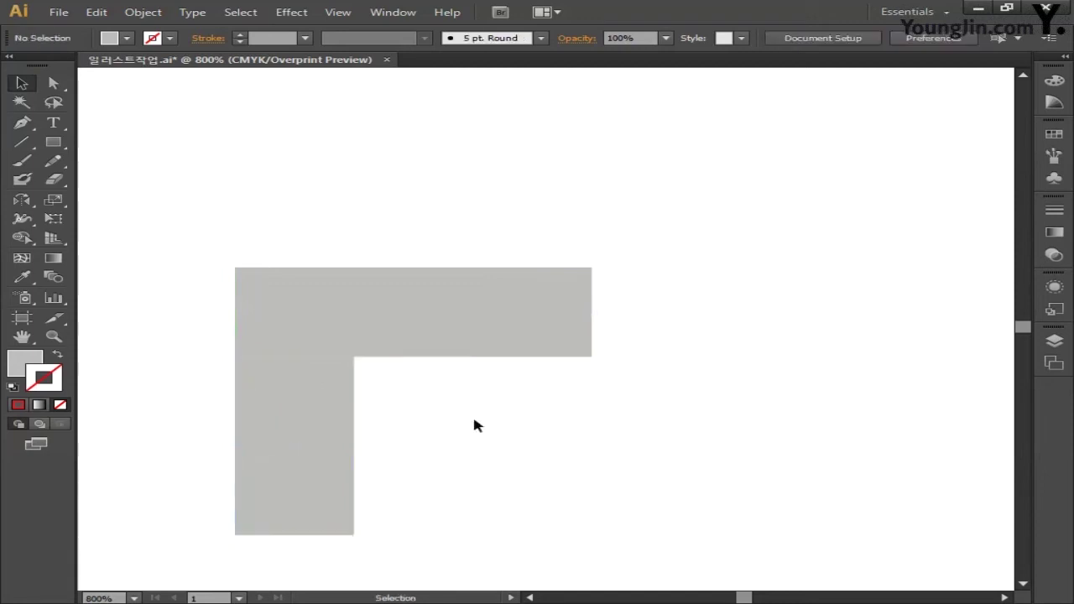
Place a copy of the 10 x 5 mm rectangle flush against the vertical rectangle's left side, with their bottom edges aligned
left_click_drag(474, 421, 657, 297)
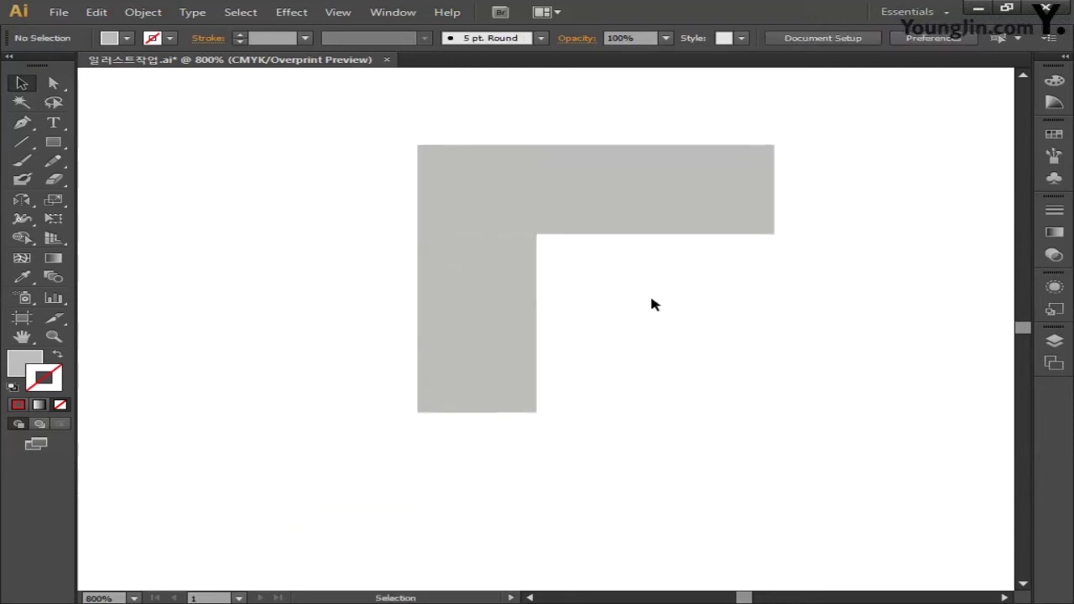
left_click(550, 197)
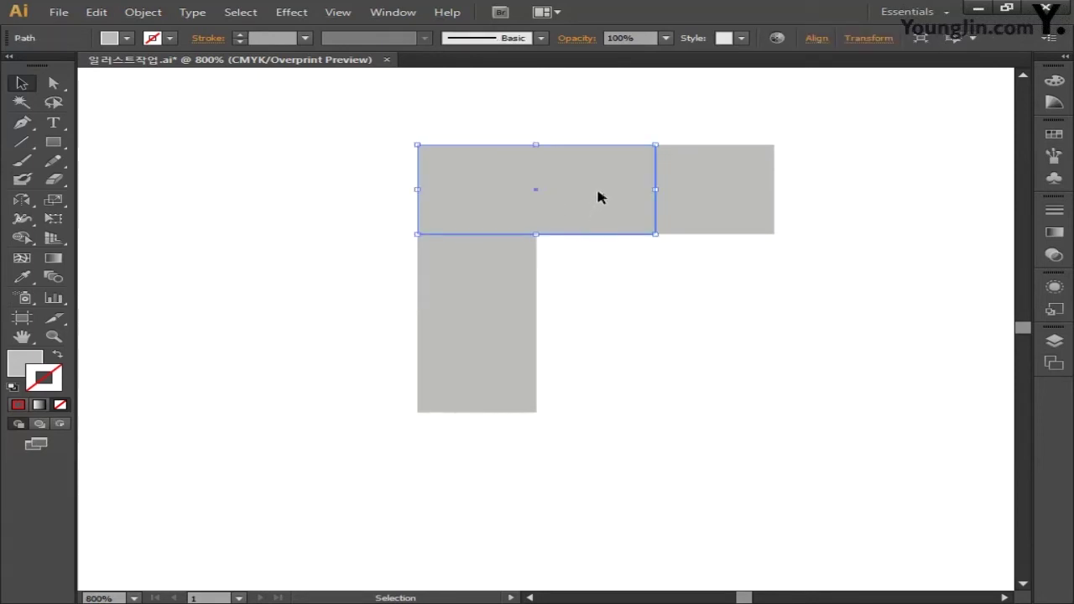
left_click_drag(598, 198, 383, 357)
left_click(515, 389, "shift")
left_click(666, 401)
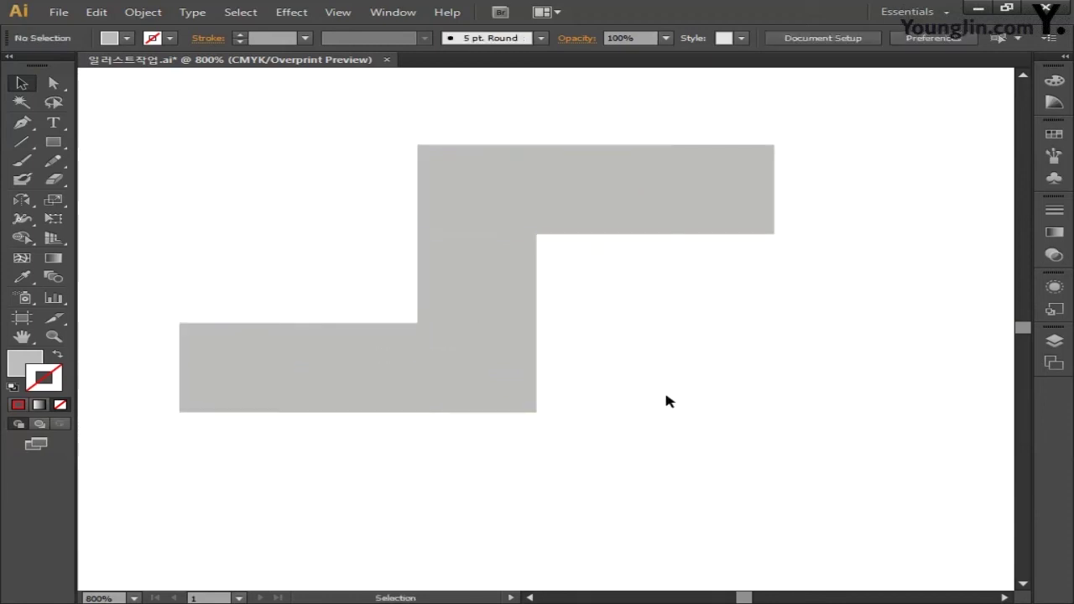
Create a grey rectangle 5 mm wide and 32.5 mm high near the stepped shape
left_click_drag(636, 355, 705, 383)
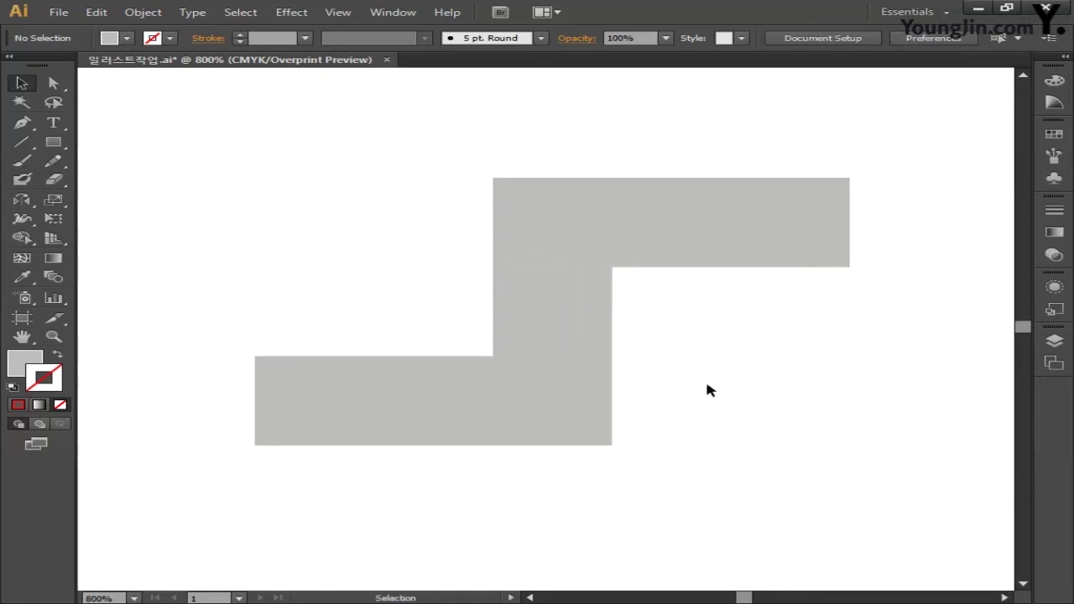
left_click(53, 142)
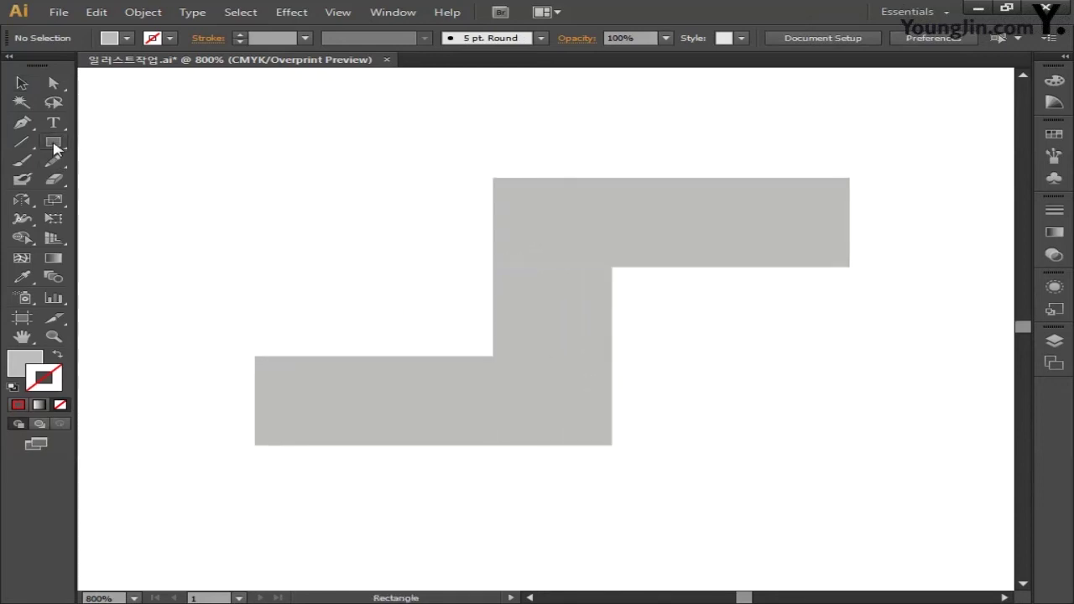
left_click(319, 248)
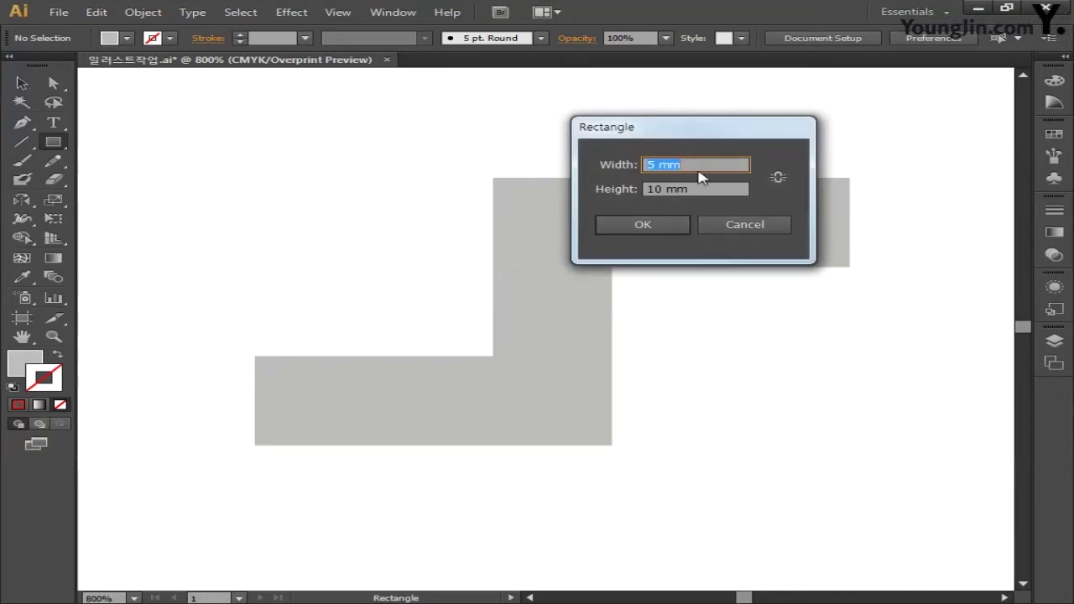
type("5")
key("Tab")
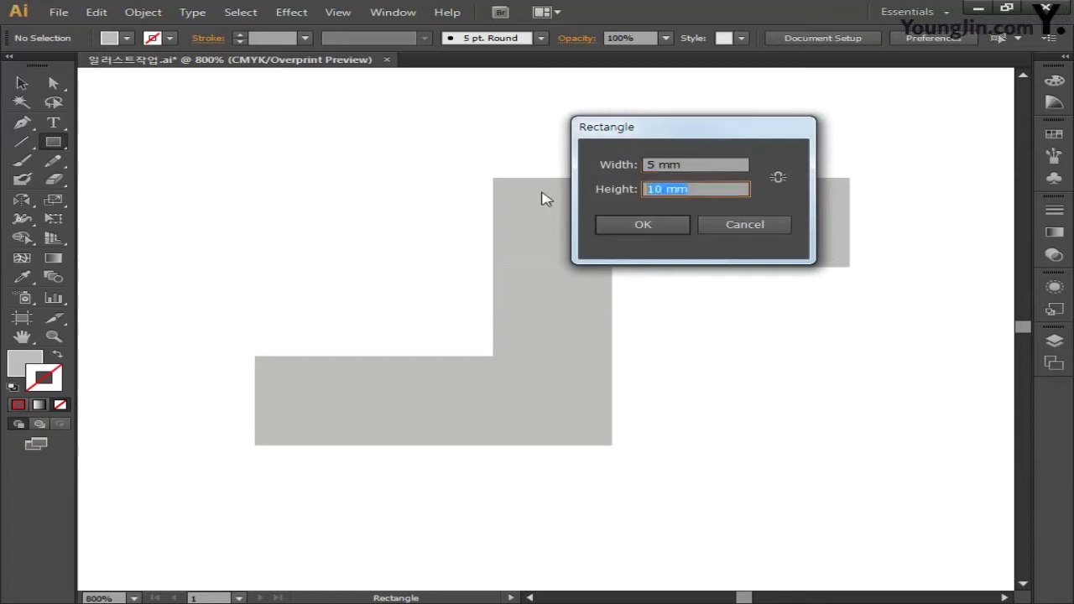
type("32.5")
left_click(637, 229)
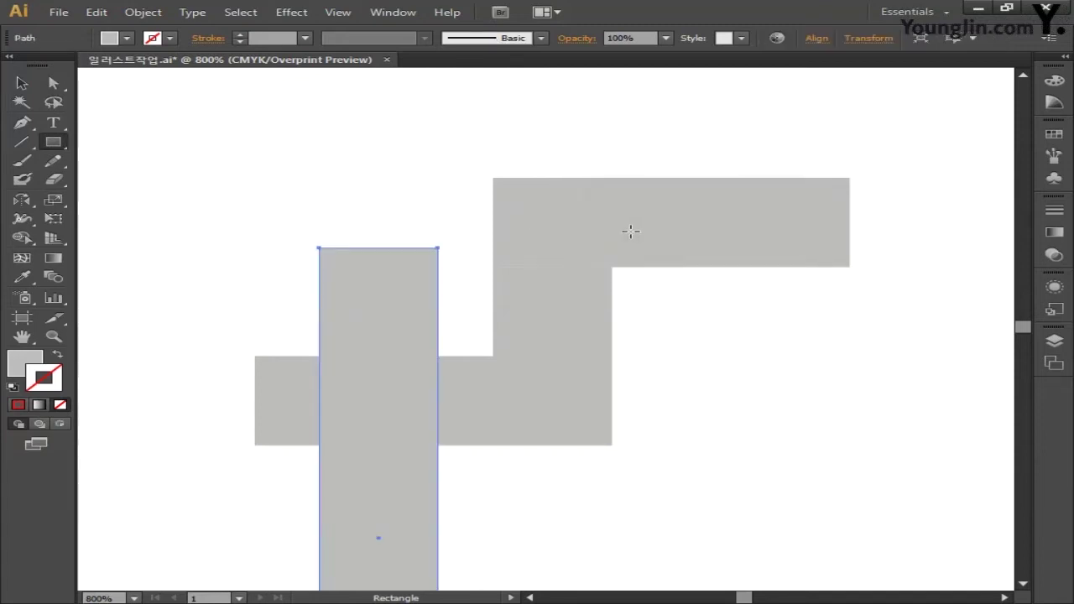
Move the 5 x 32.5 mm rectangle to stand on the left end of the lowest horizontal rectangle, and deselect it
left_click(598, 253, "ctrl+shift")
key("ctrl+minus")
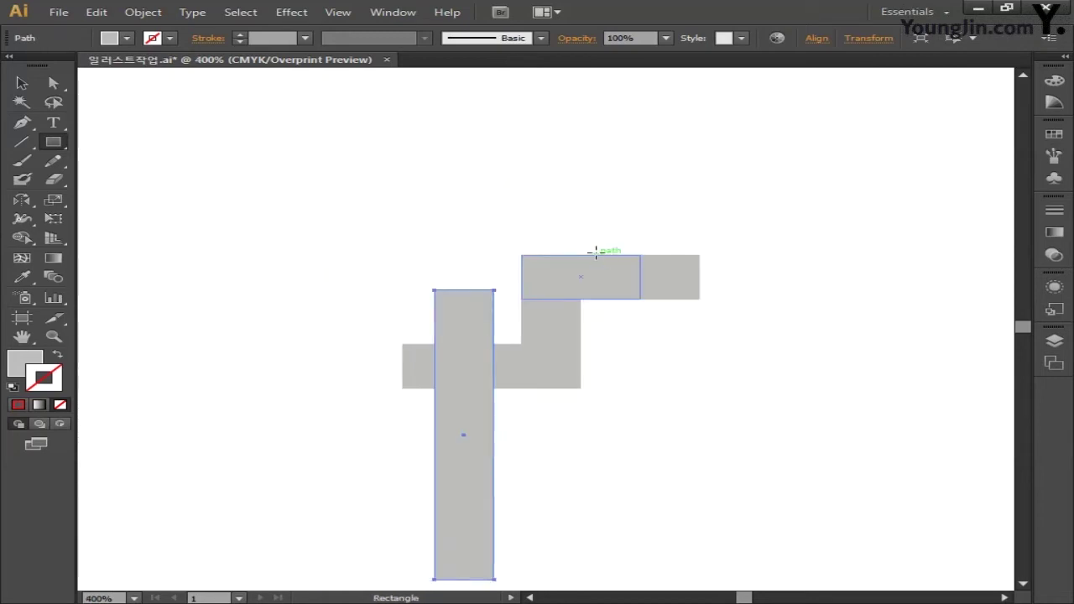
left_click(21, 83)
left_click(193, 250)
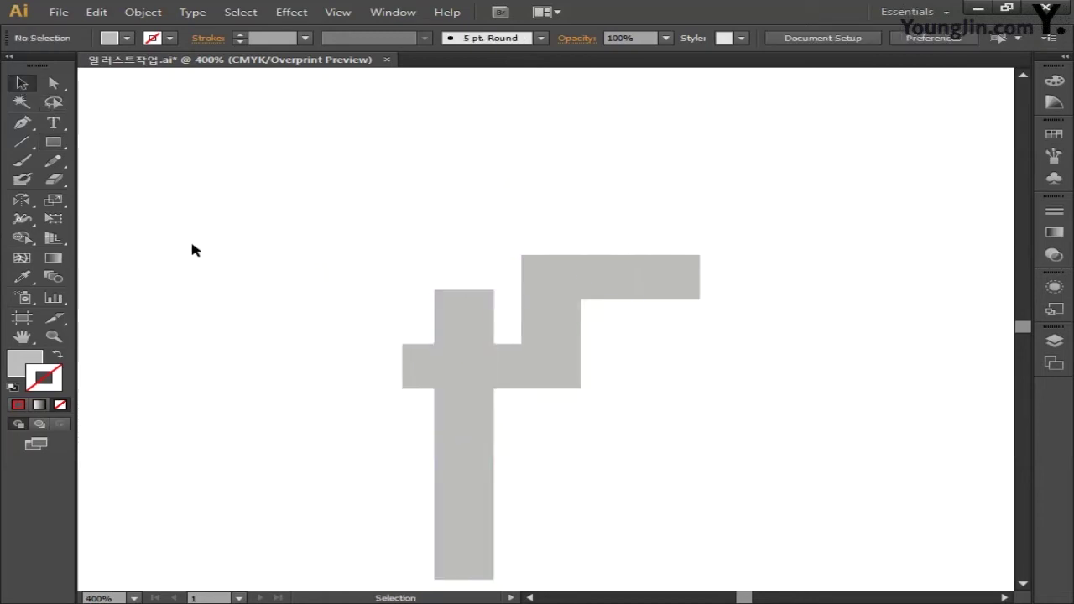
left_click_drag(454, 502, 426, 268)
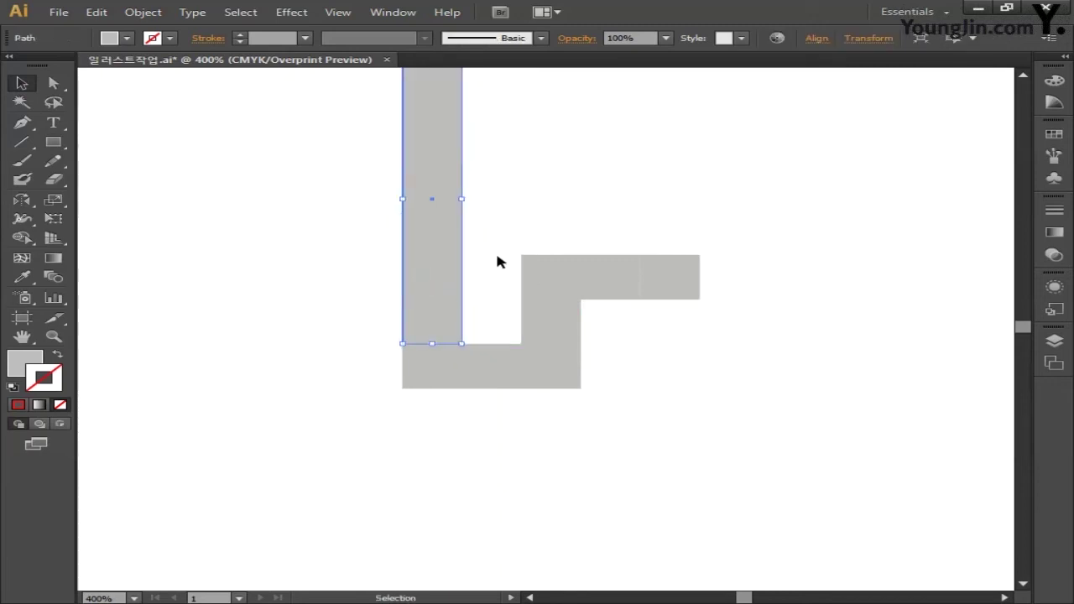
left_click(498, 262)
Select the four rectangles apart from the end square and create a copy rotated 90° around the square's centre
left_click_drag(552, 199, 571, 280)
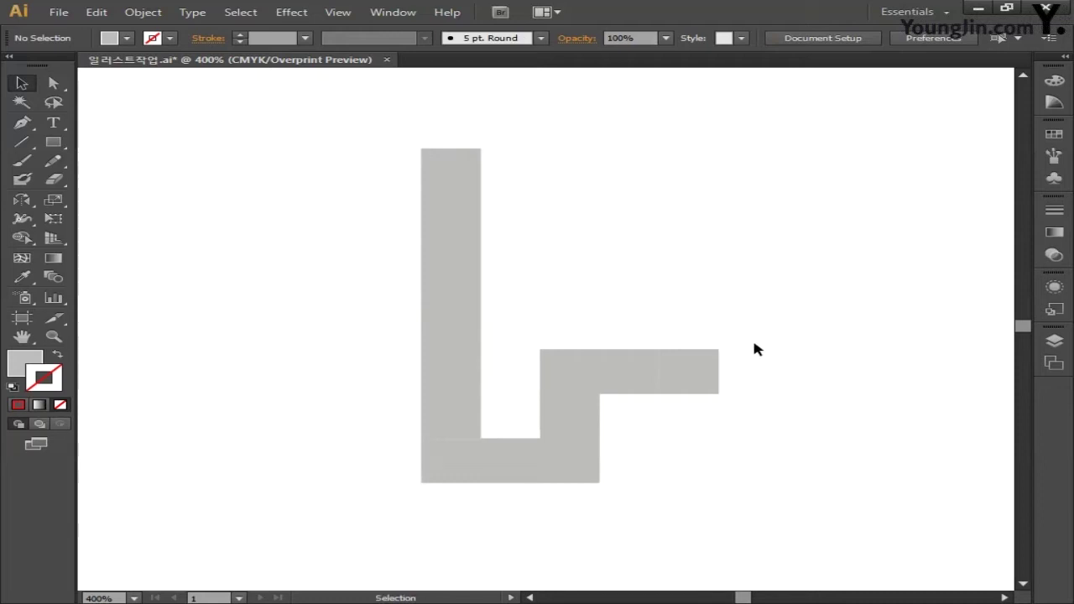
left_click(25, 85)
left_click_drag(255, 181, 622, 528)
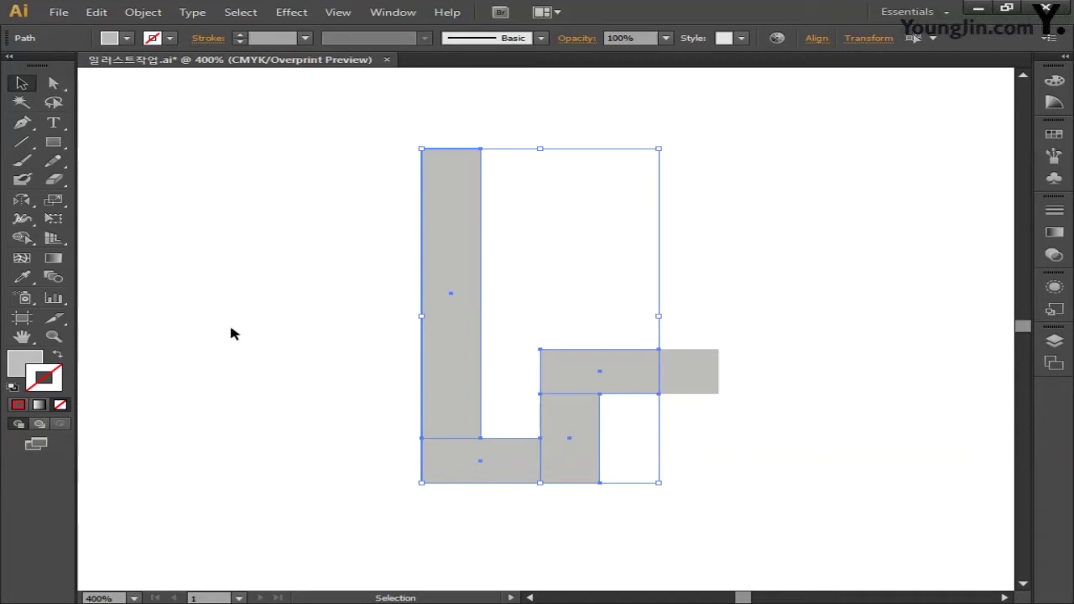
left_click(21, 200)
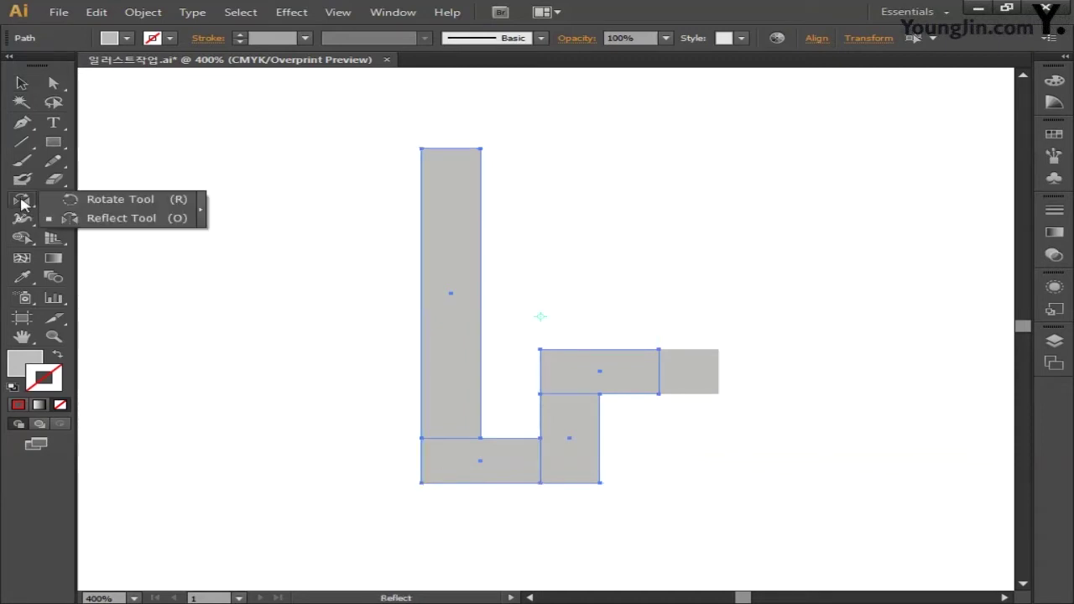
left_click(94, 206)
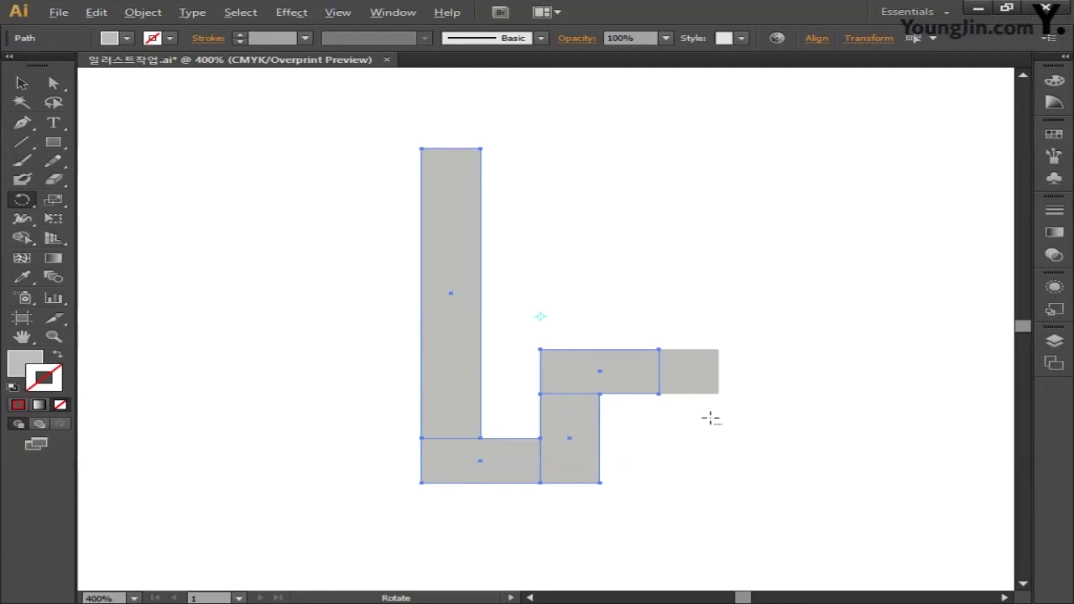
left_click(686, 371, "alt")
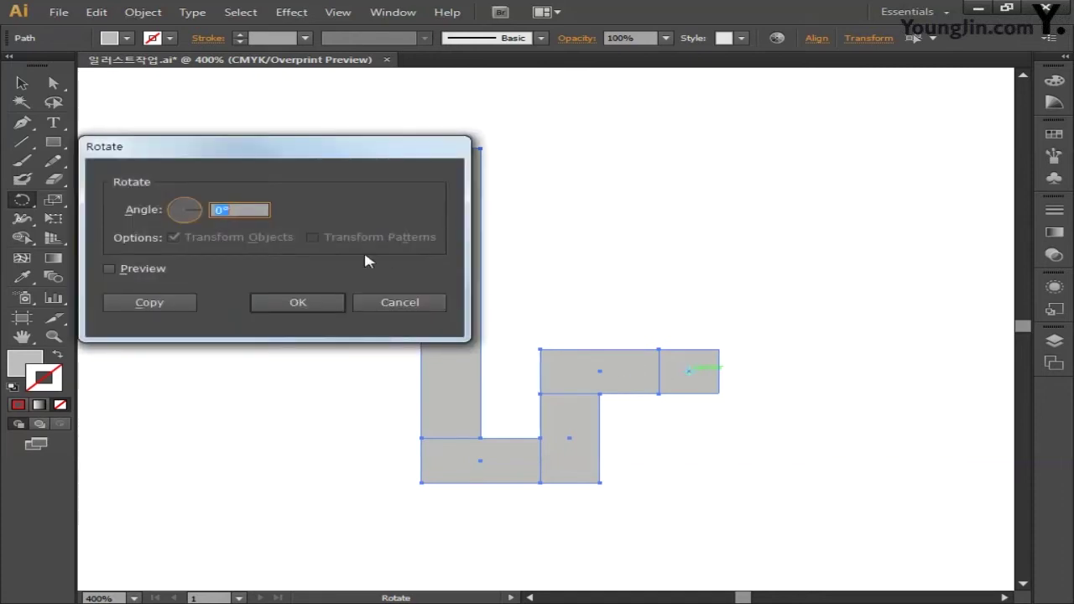
type("90")
left_click(147, 304)
Repeat the 90° rotated copy twice to complete the four arms around the square
key("space")
left_click_drag(283, 349, 210, 333)
key("ctrl+minus")
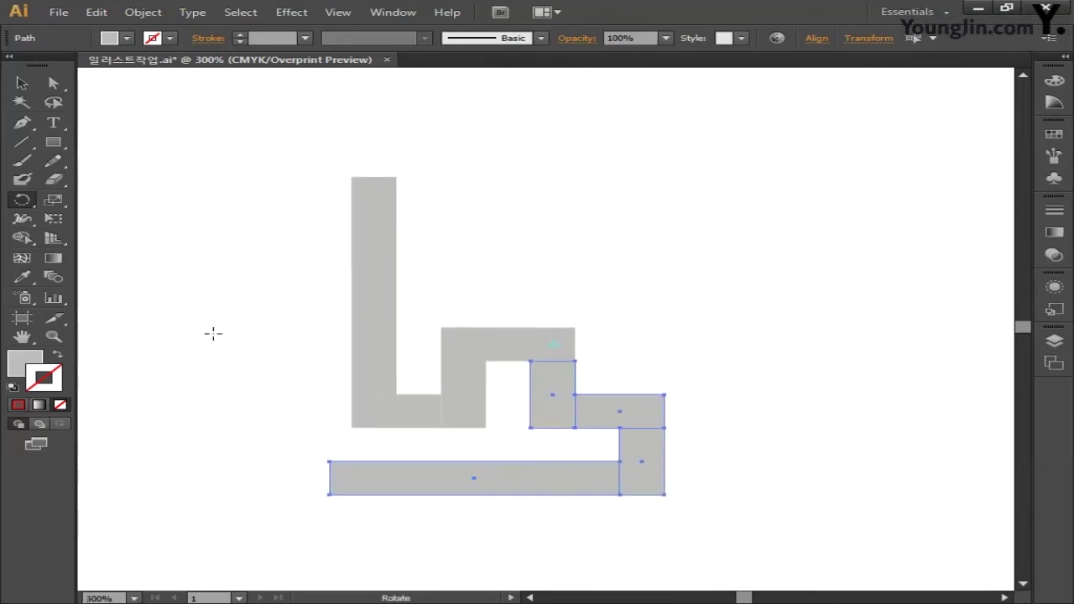
key("v")
key("ctrl+d")
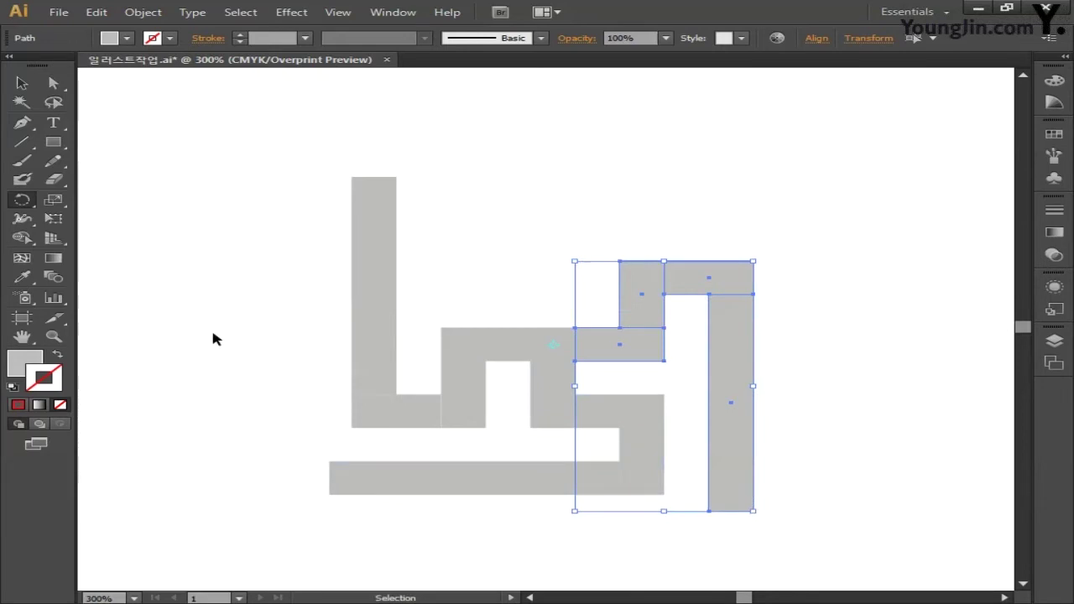
key("ctrl+d")
Select the whole four-armed motif and create a copy reflected across a vertical axis at the upper corner of the top bar's free end
key("r")
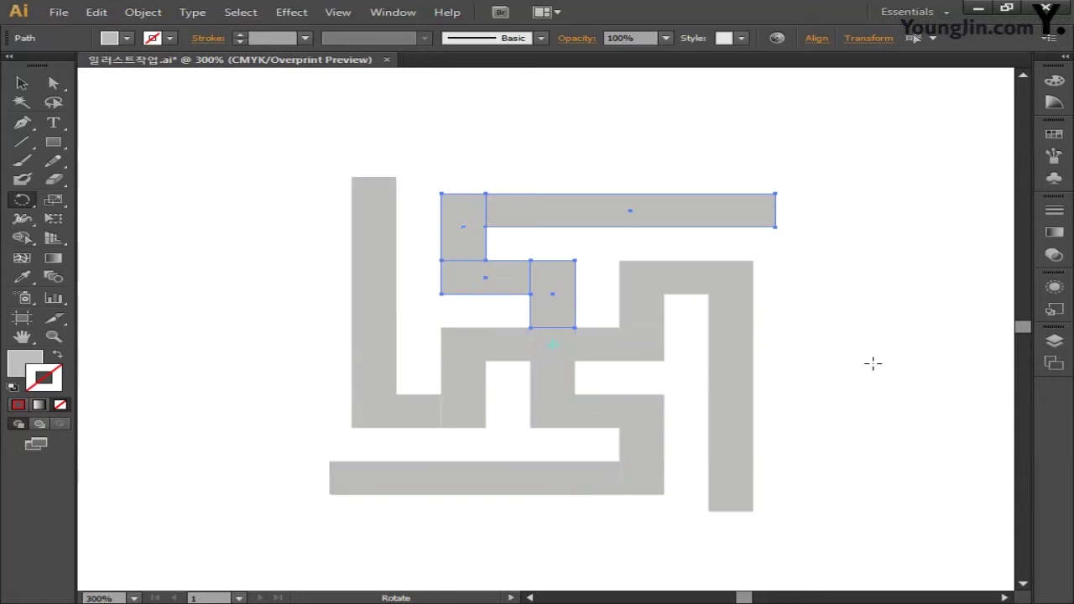
left_click_drag(873, 363, 863, 338)
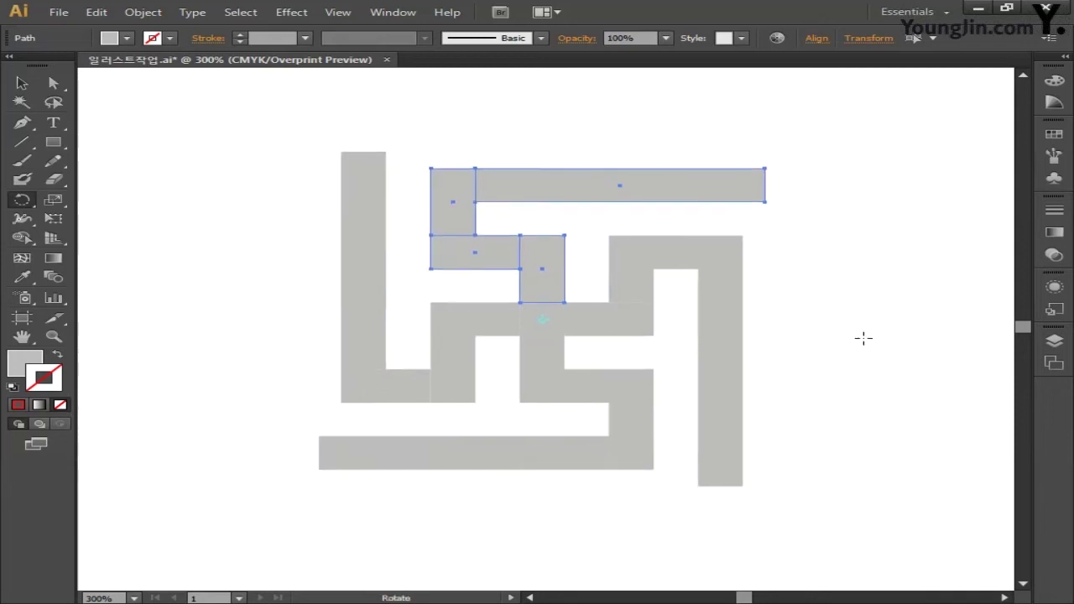
left_click(22, 83)
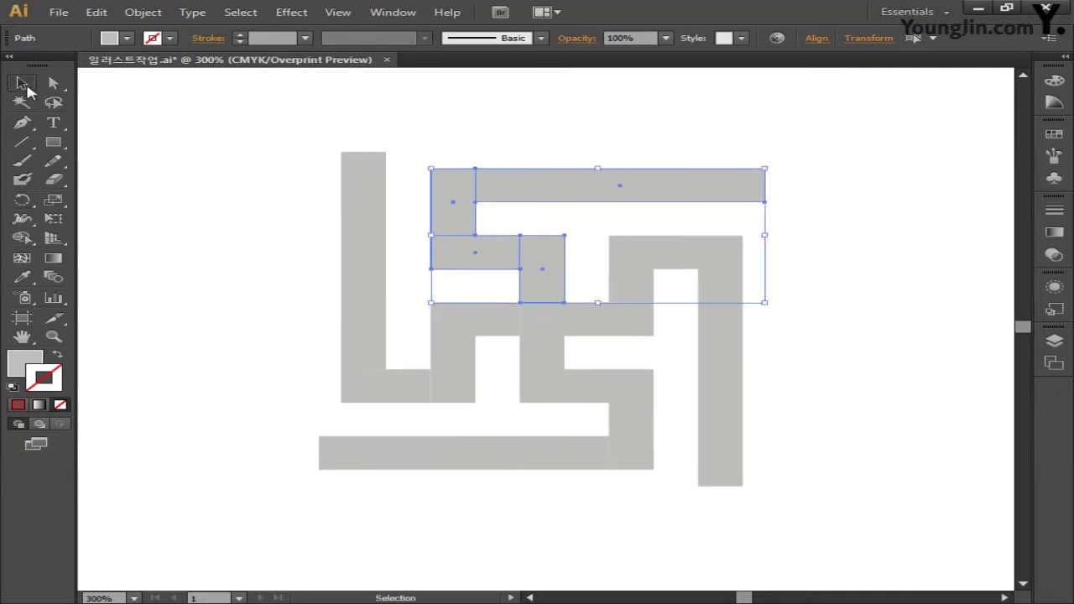
left_click_drag(226, 137, 857, 532)
left_click_drag(859, 403, 707, 401)
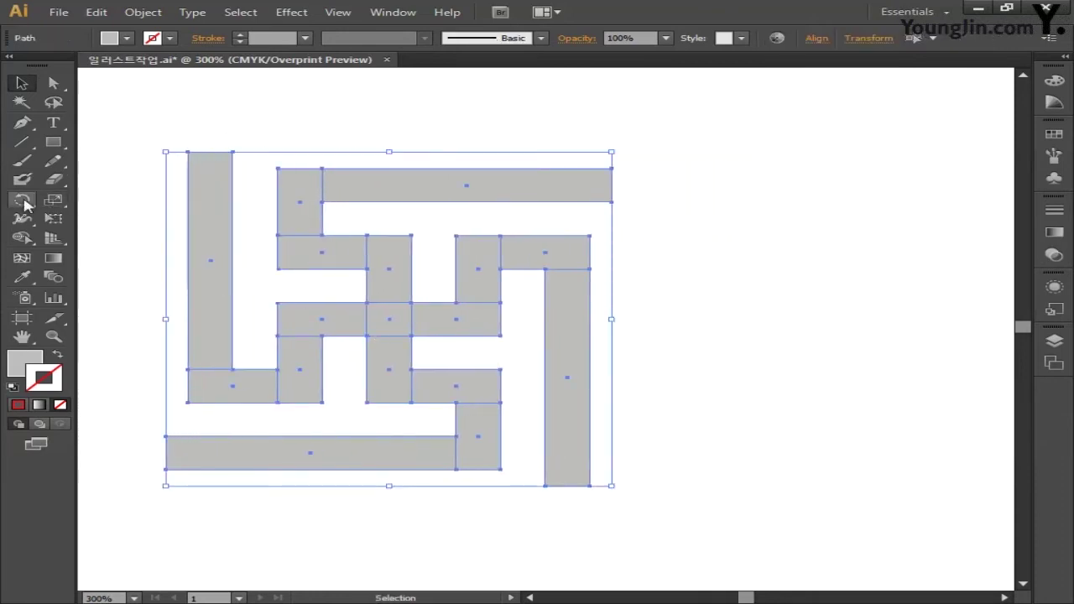
left_click_drag(23, 201, 95, 221)
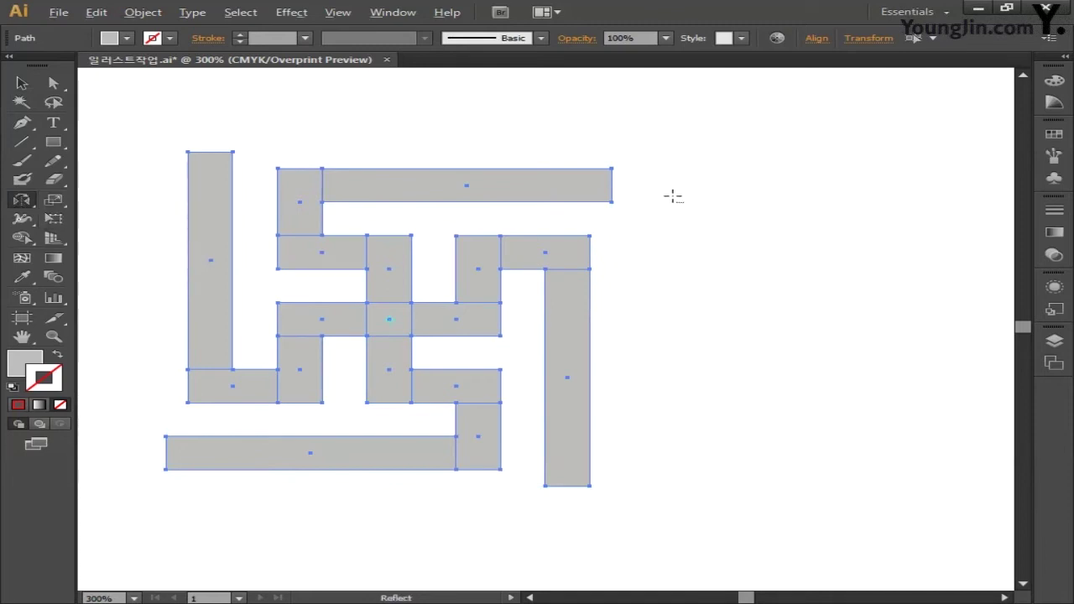
left_click(613, 166, "alt")
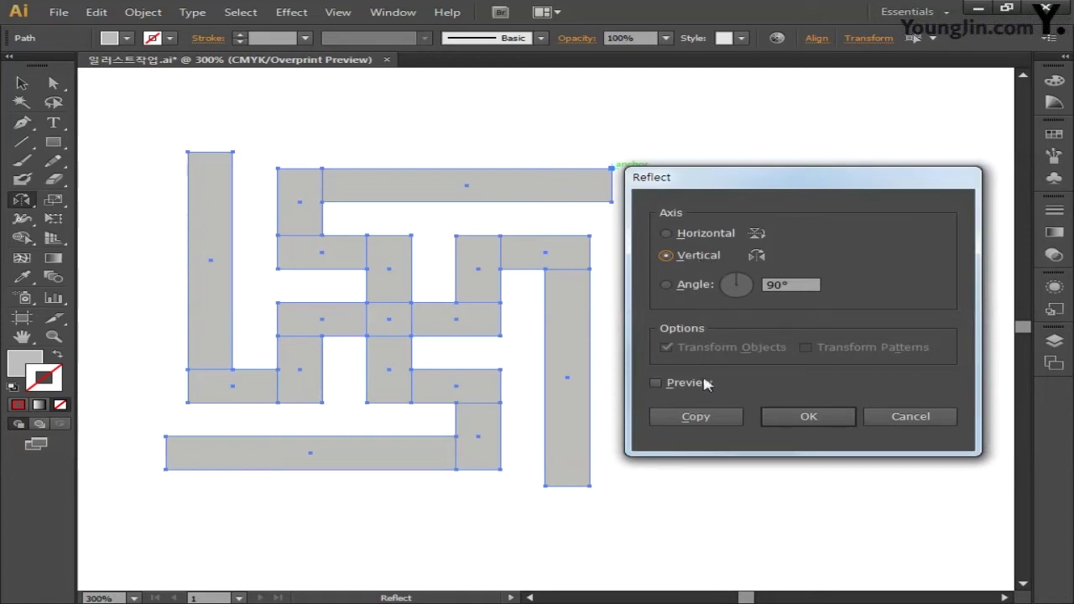
left_click(702, 416)
Select both four-armed motifs and create a copy reflected across a horizontal axis at the lower right corner of the left motif's long vertical bar
key("space")
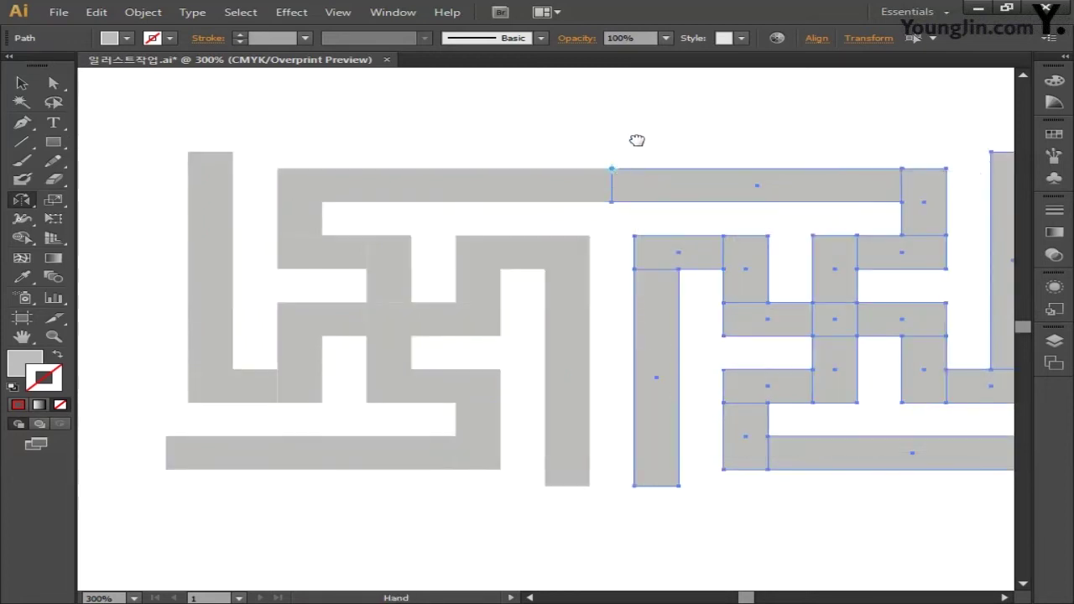
left_click_drag(636, 139, 572, 139)
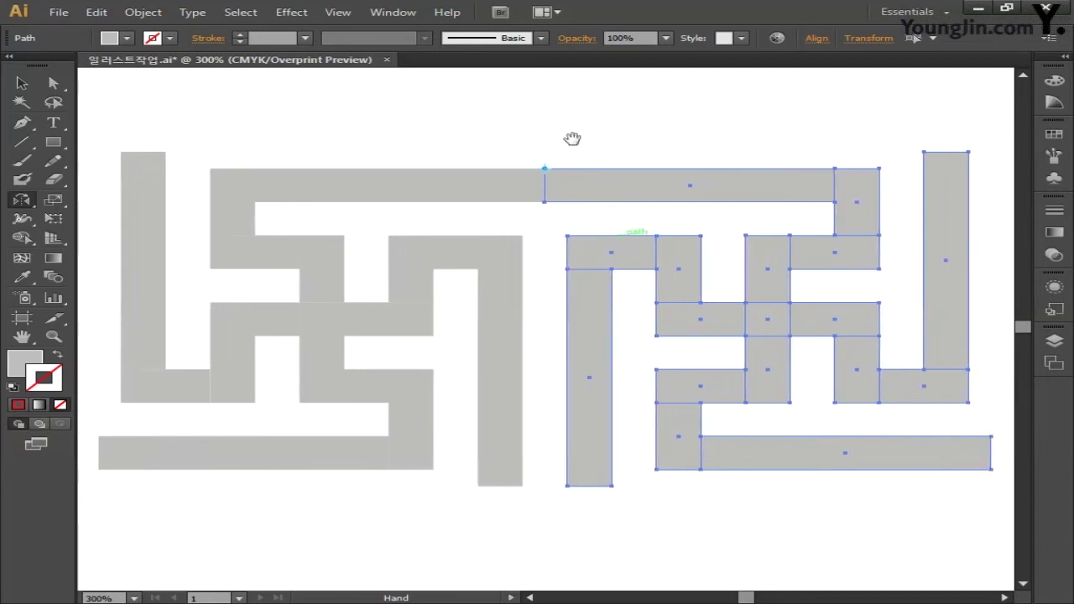
key("ctrl+minus")
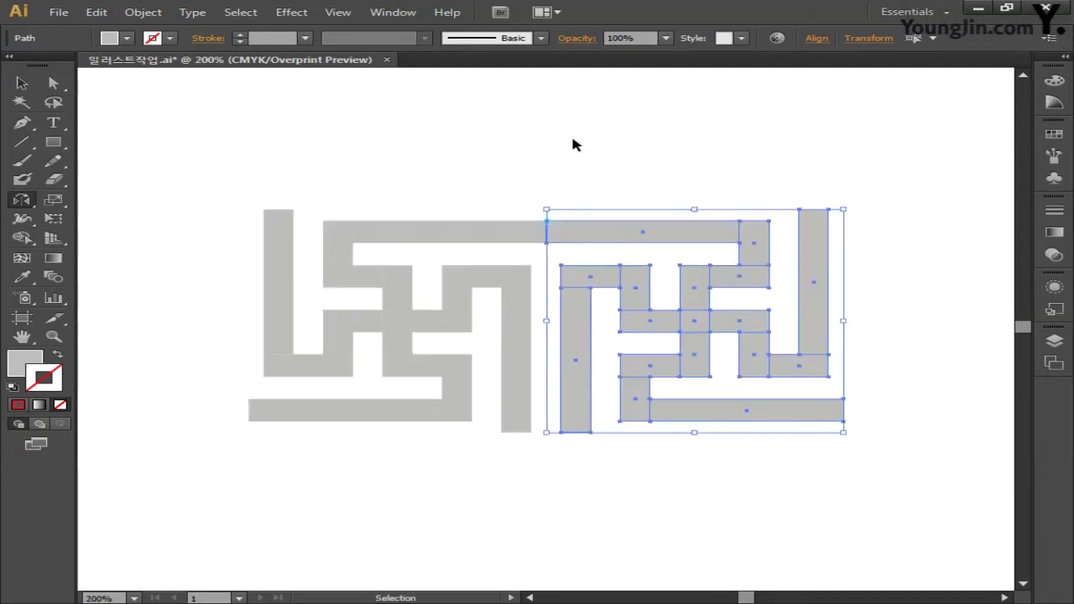
key("space")
left_click_drag(520, 160, 517, 106)
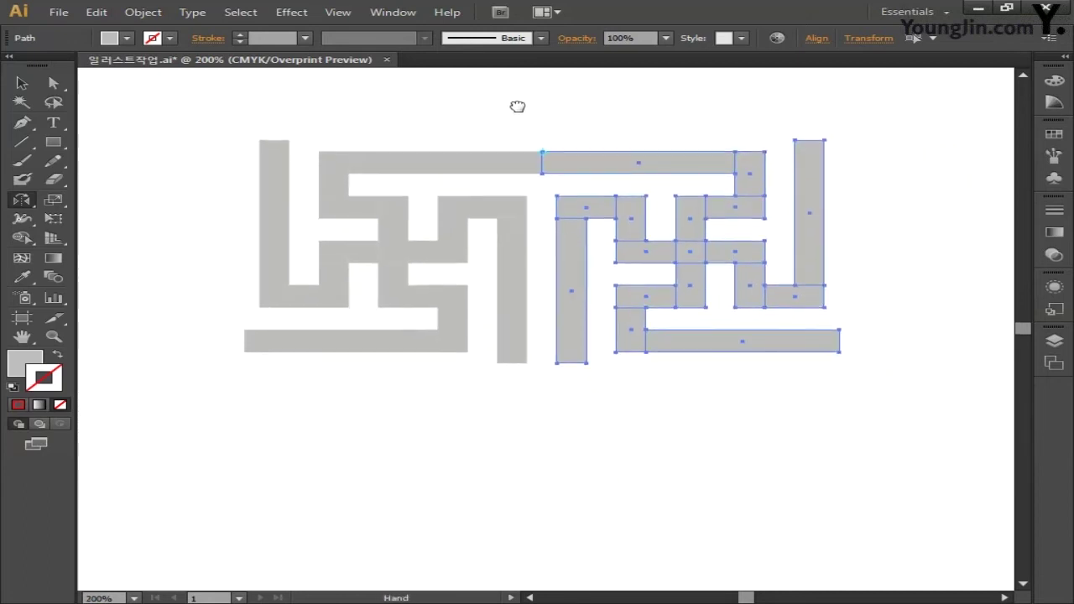
left_click(22, 83)
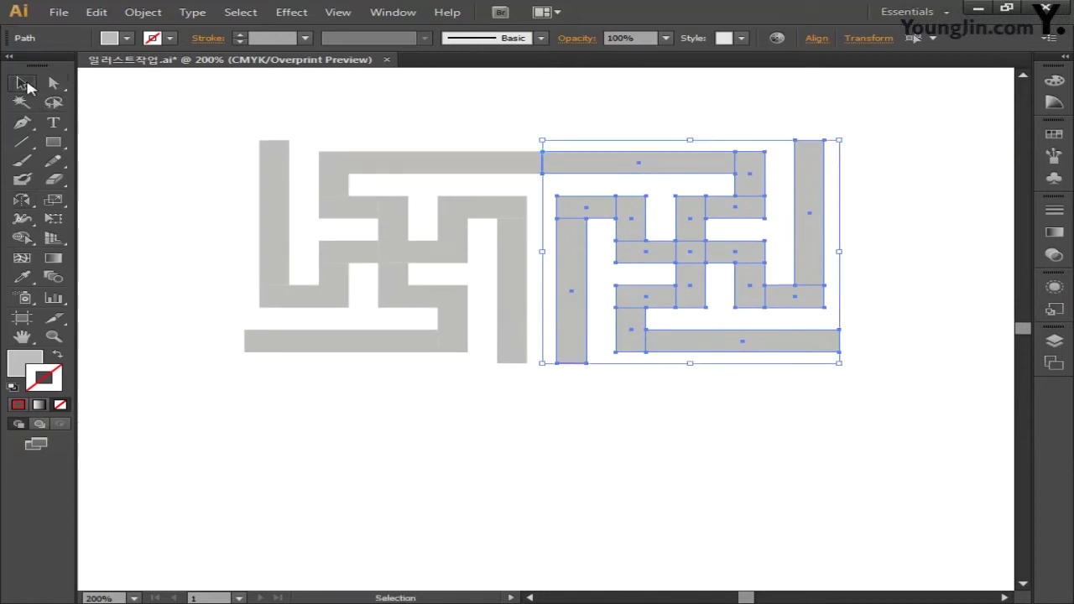
left_click_drag(176, 101, 890, 423)
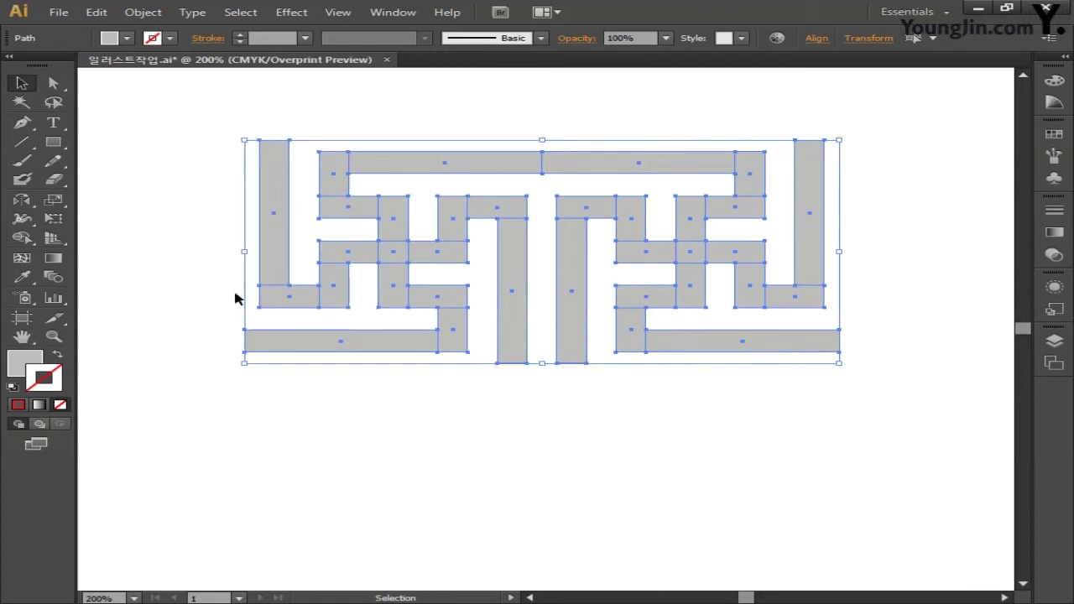
key("o")
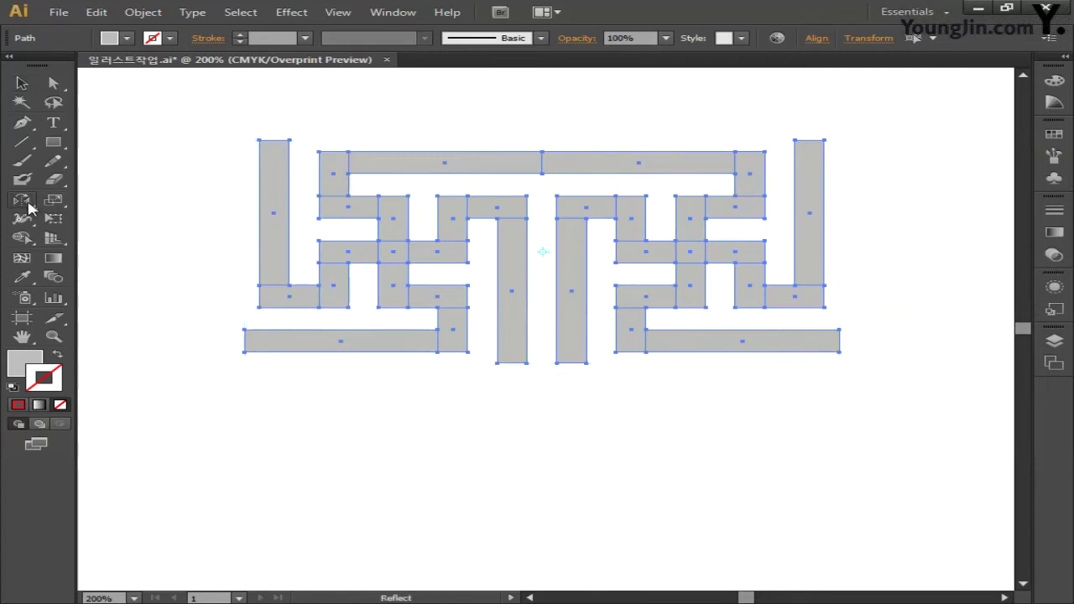
left_click(527, 364, "alt")
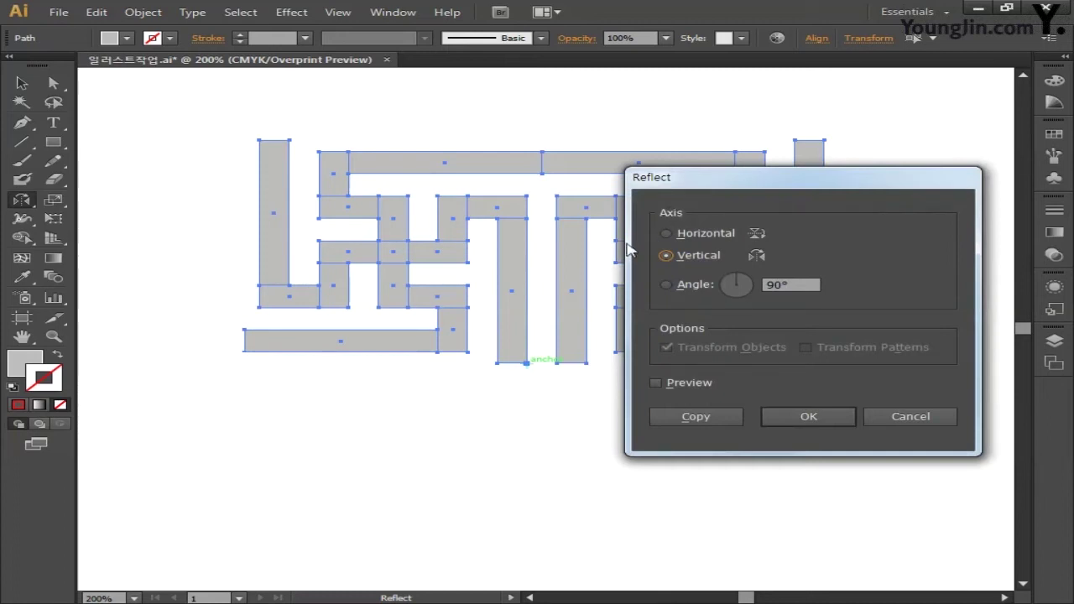
left_click(680, 235)
left_click(721, 419)
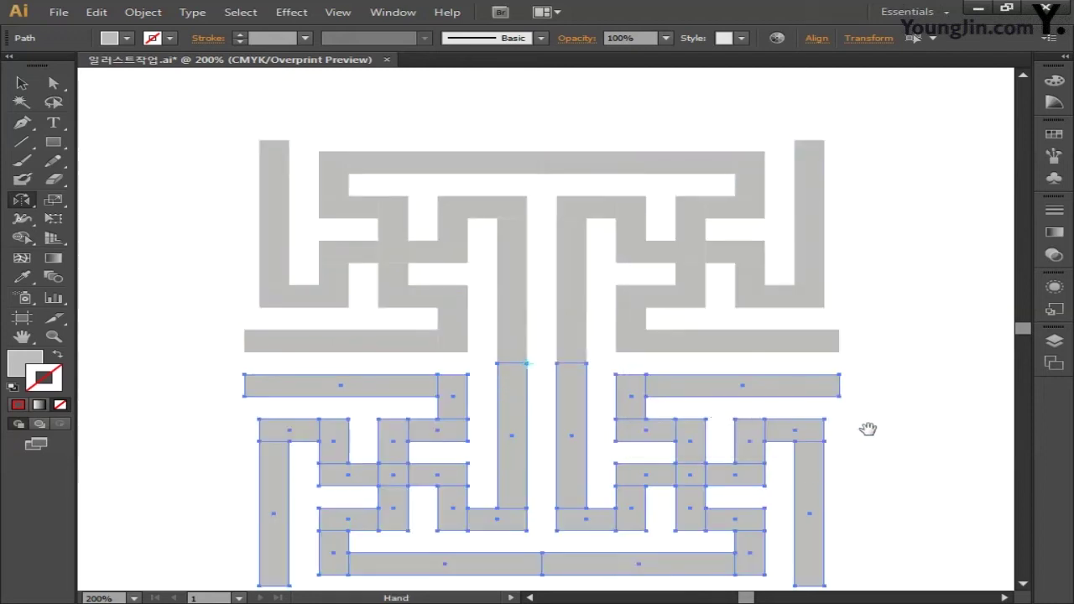
Select the complete grey lattice, save it as a pattern swatch, and delete the original lattice artwork
scroll(868, 431, "down", 2)
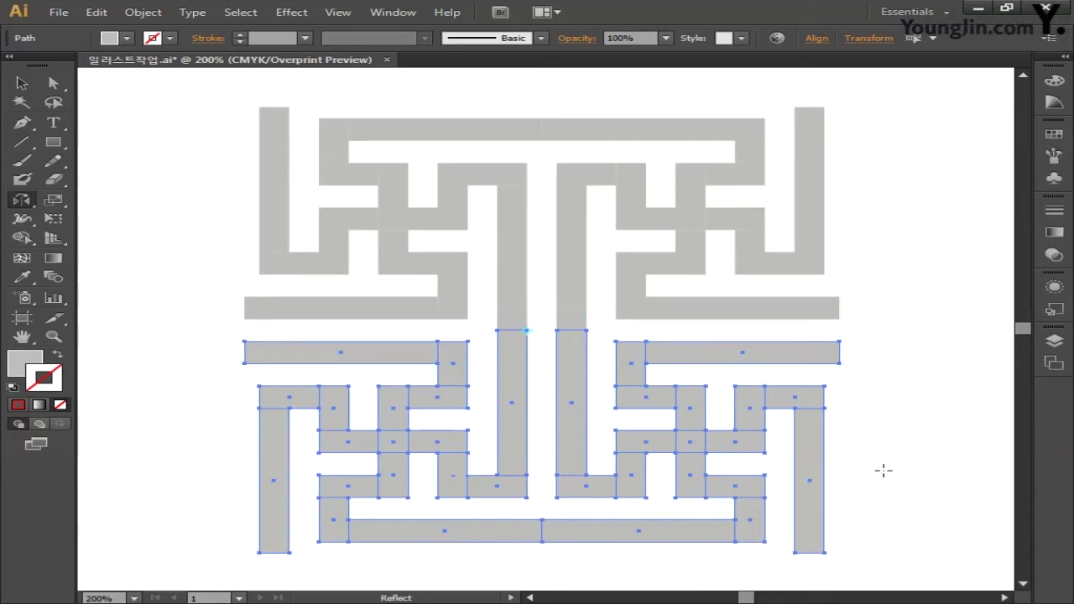
left_click_drag(892, 470, 894, 462)
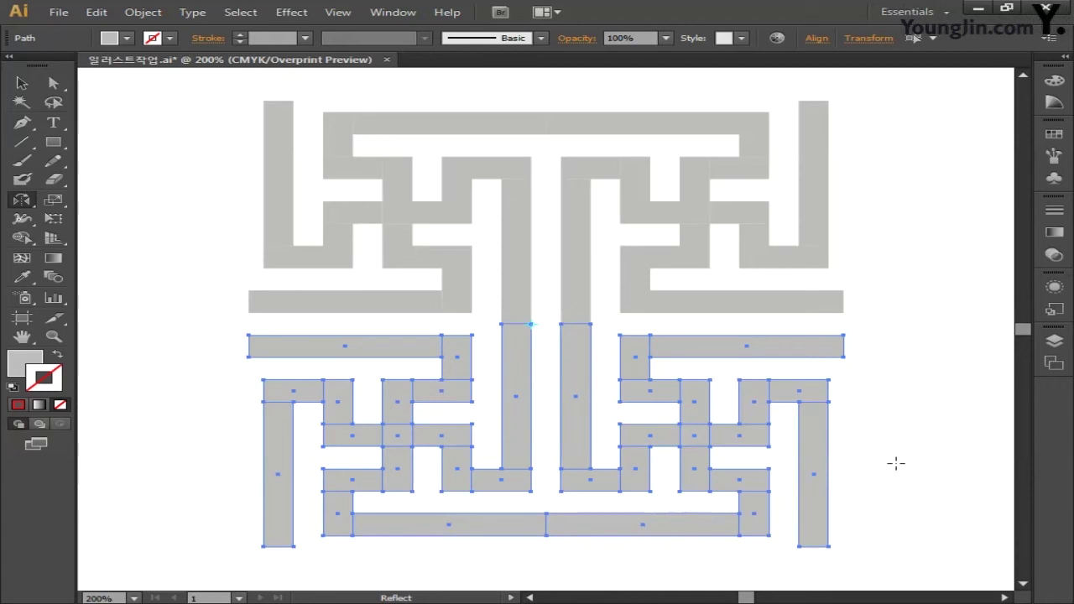
left_click(22, 84)
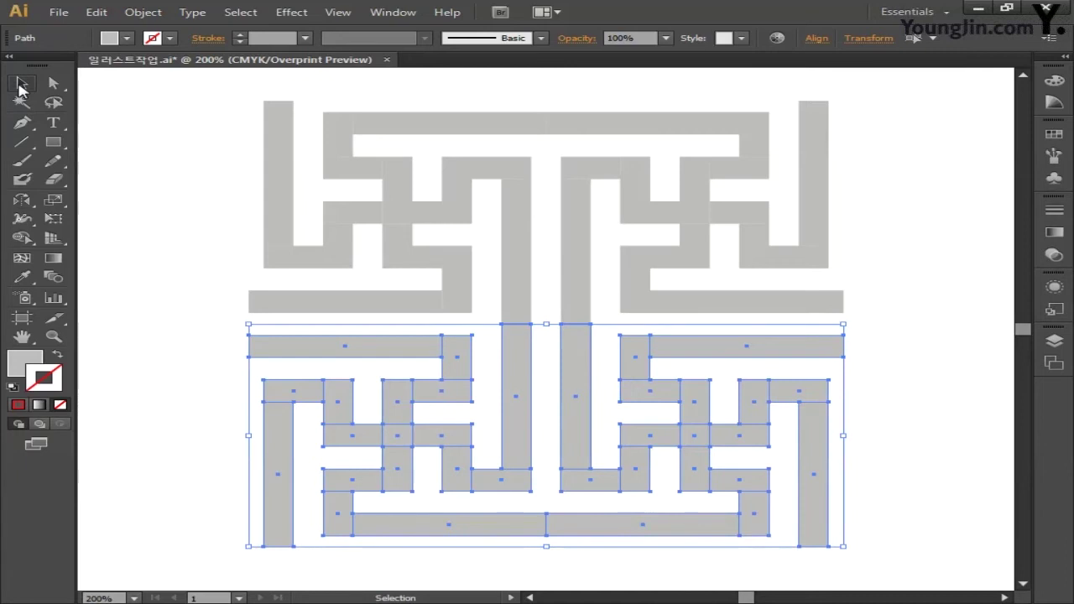
left_click(1054, 137)
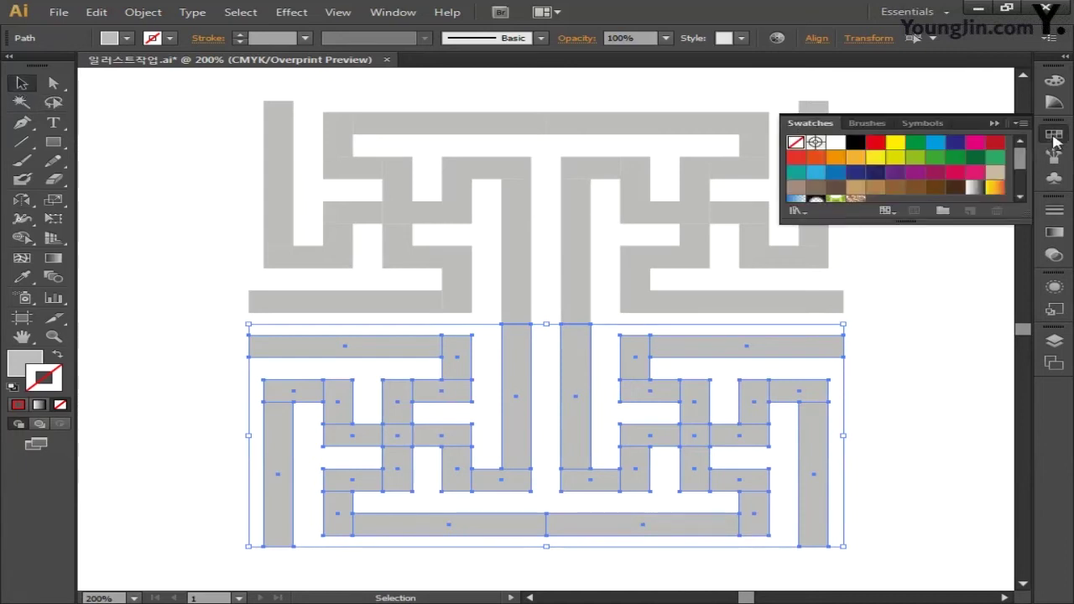
left_click_drag(916, 223, 914, 324)
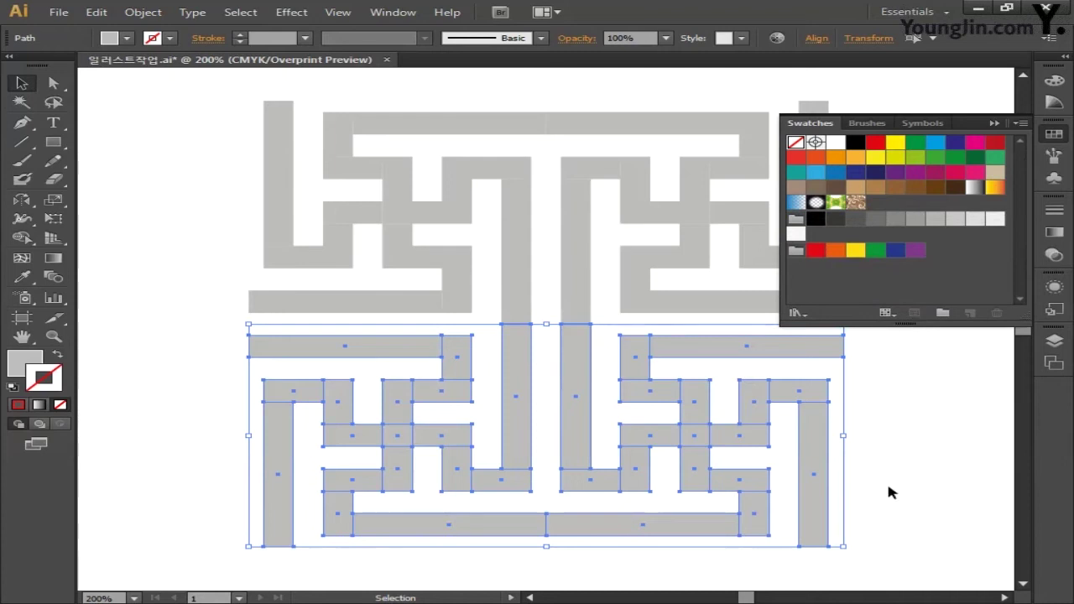
left_click_drag(907, 511, 913, 578)
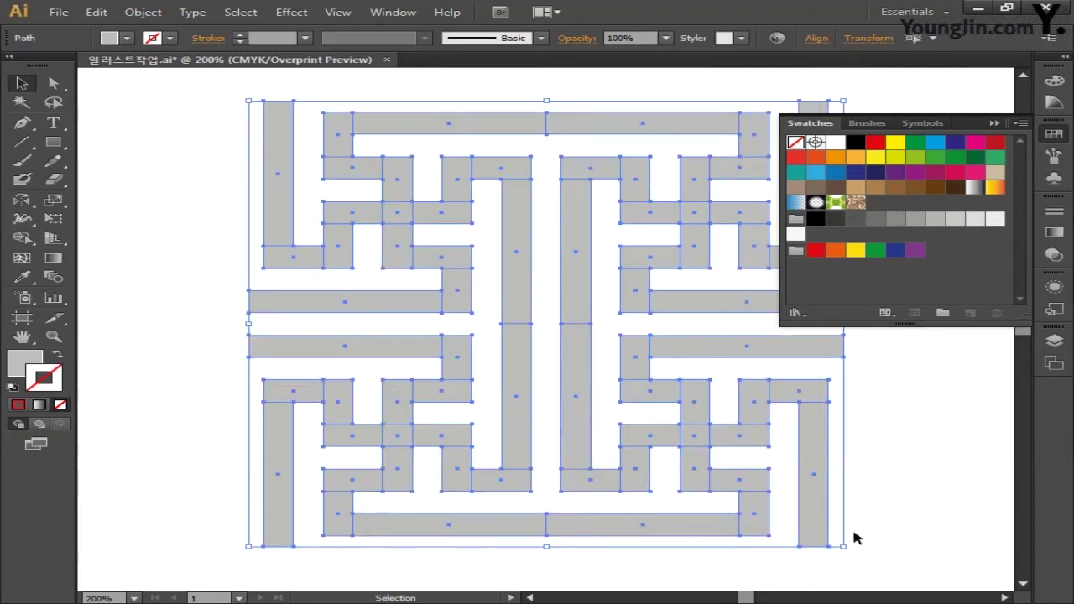
left_click_drag(686, 305, 898, 284)
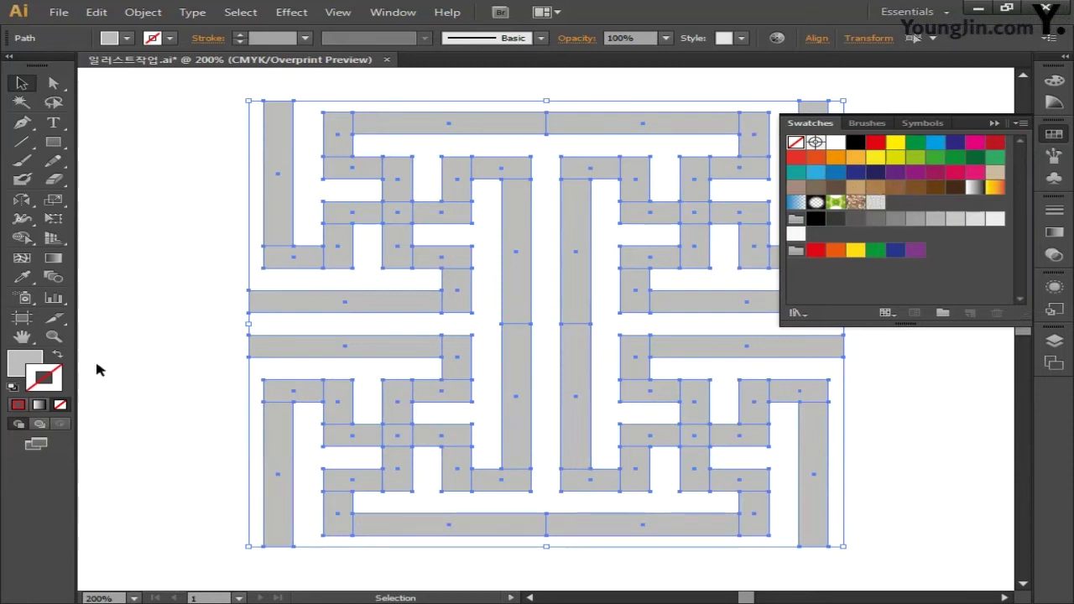
key("Delete")
double_click(23, 337)
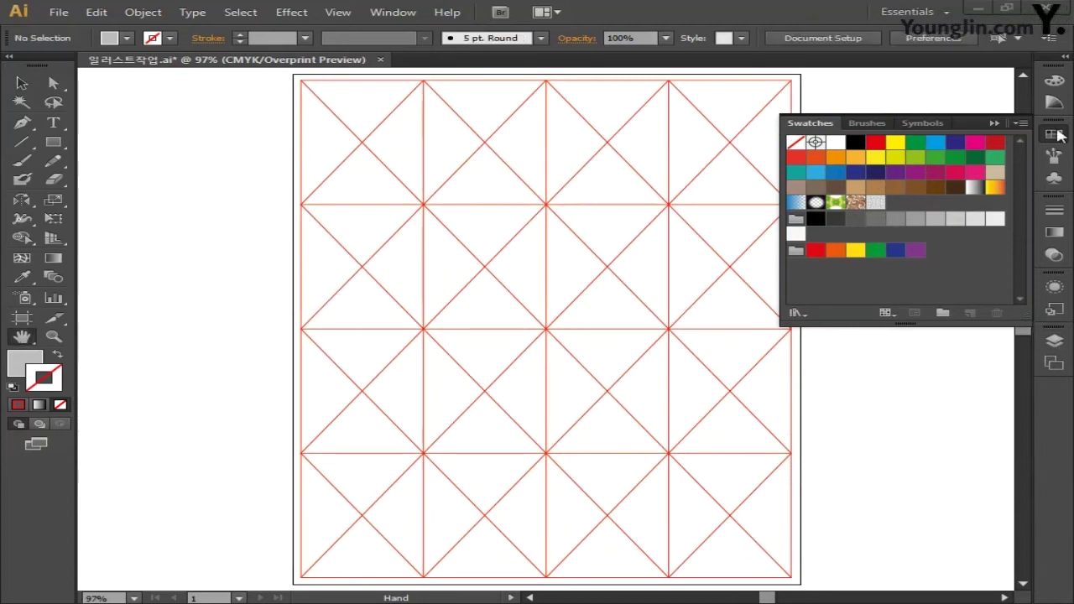
Rename Layer 1 as 그리드, lock it and hide it
left_click(1060, 346)
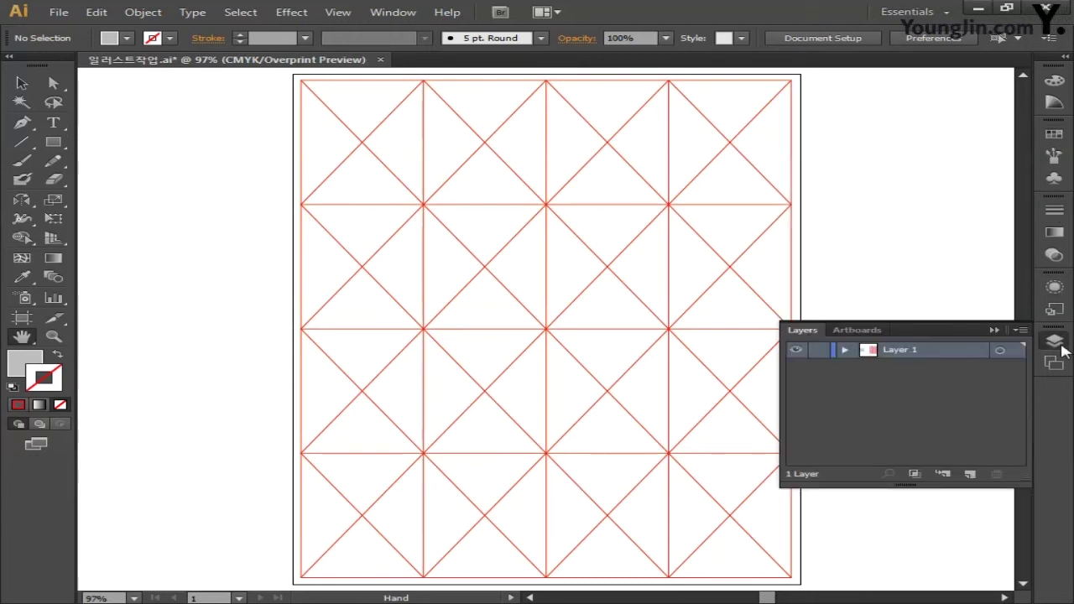
double_click(901, 351)
type("그리드")
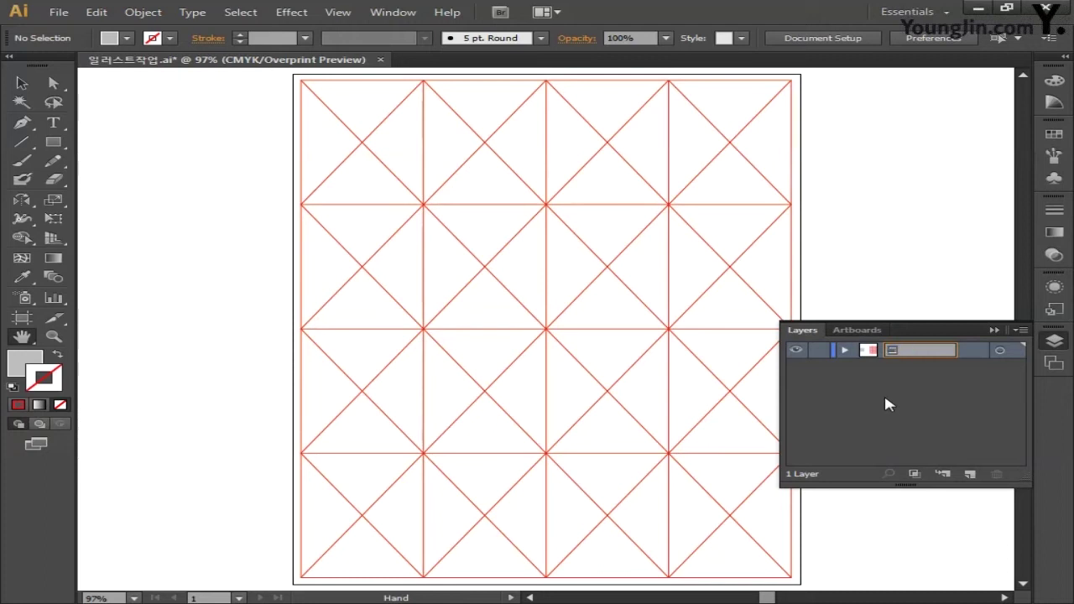
key("Return")
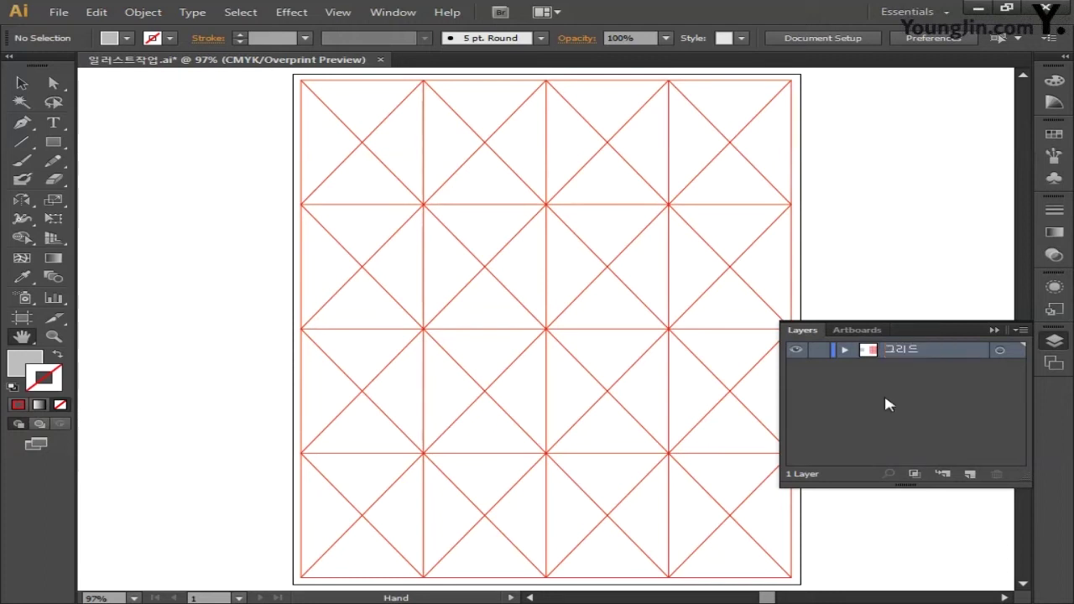
left_click(794, 351)
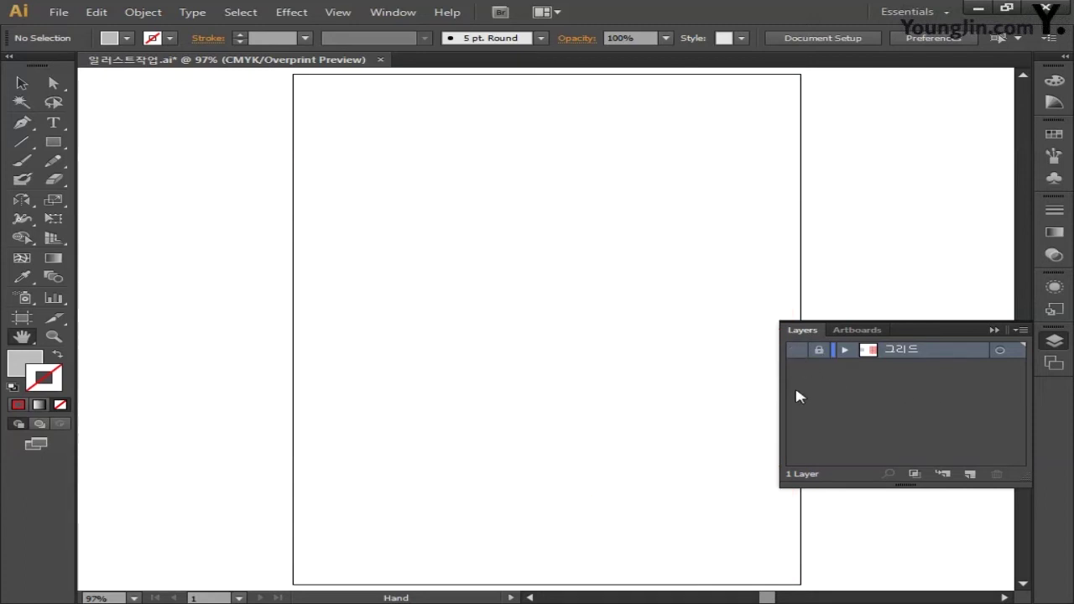
Create a new layer above the 그리드 layer and name it 도형
left_click(968, 467)
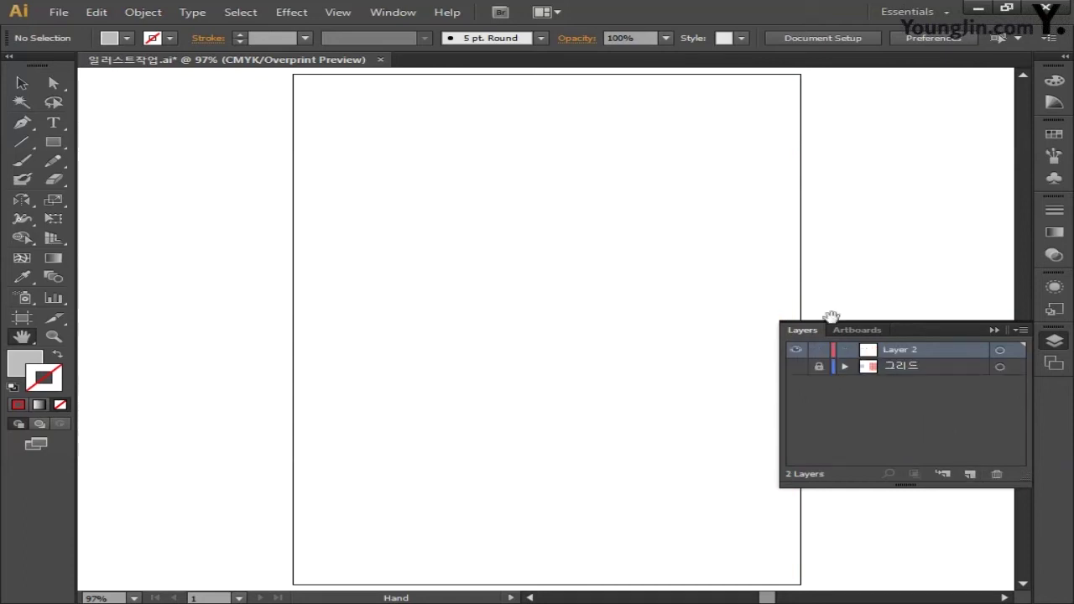
double_click(901, 352)
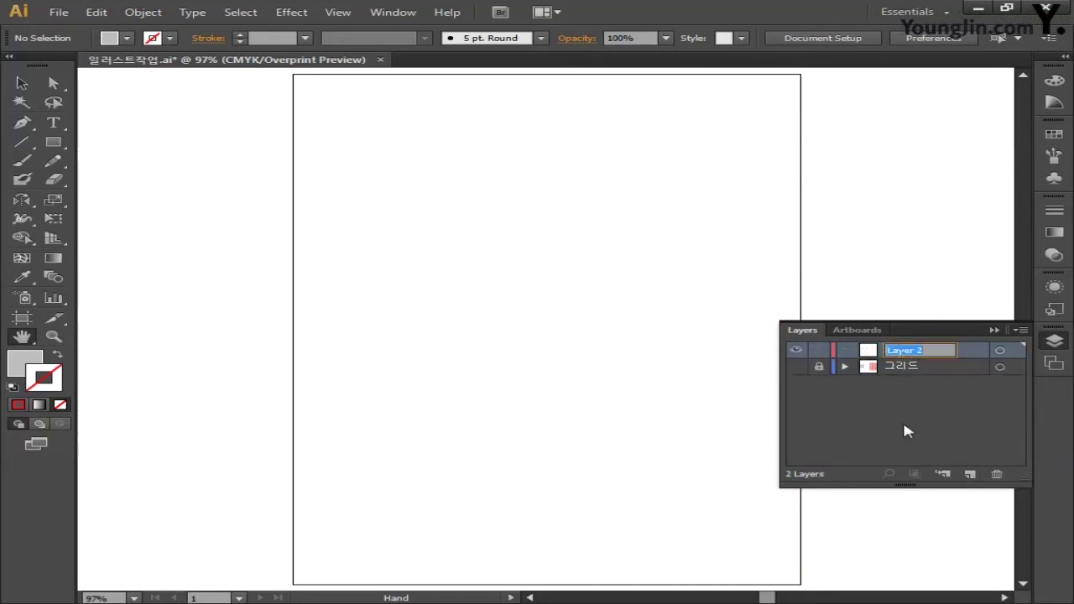
type("ㄷㅗ형")
key("Return")
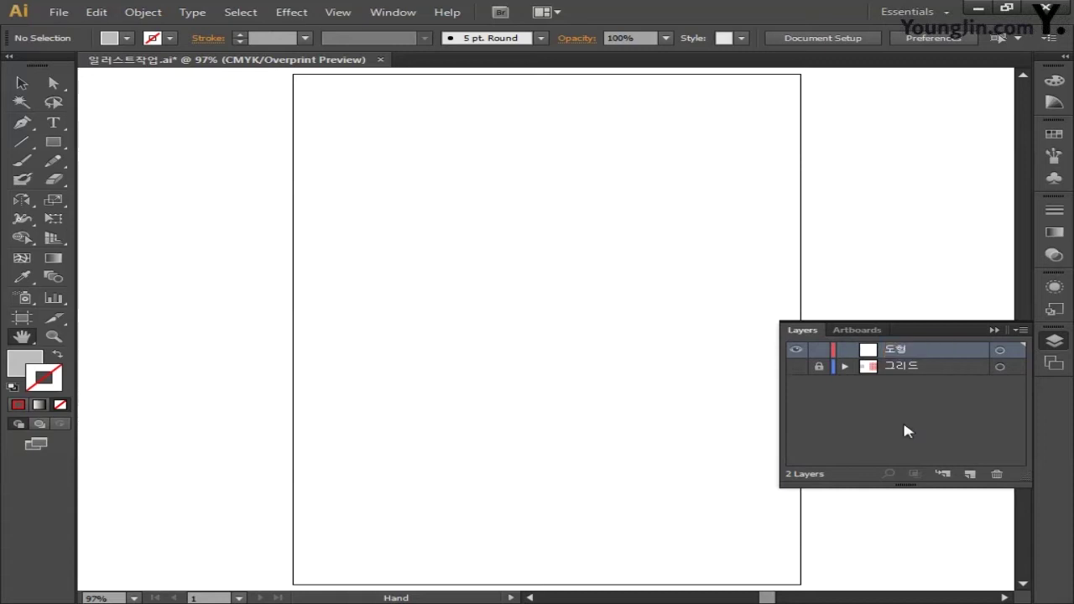
Draw a rectangle covering the whole artboard and fill it with the lattice pattern swatch
left_click(55, 143)
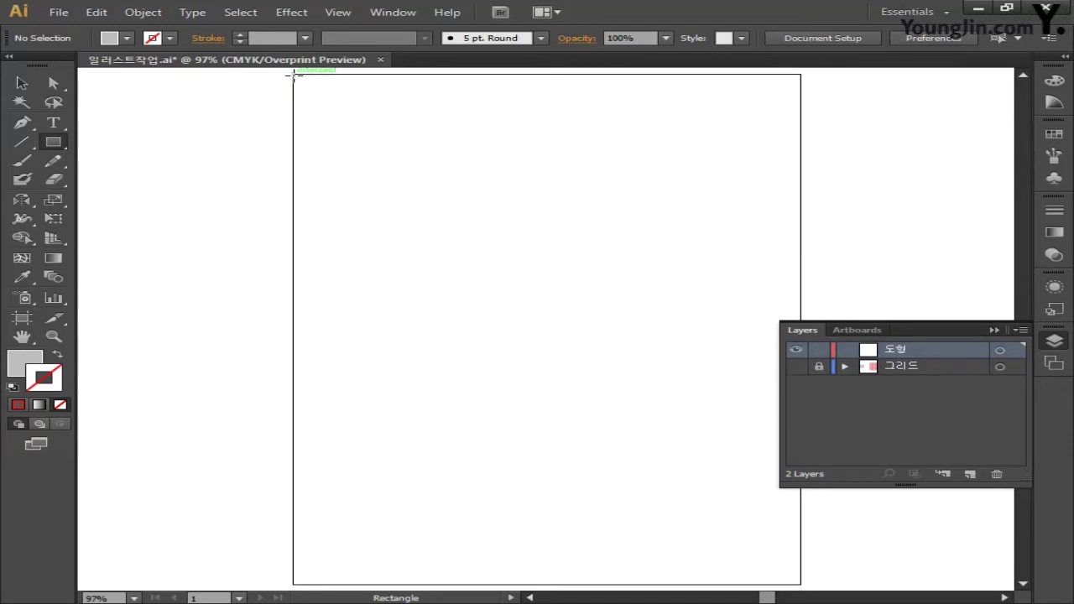
left_click_drag(293, 75, 800, 584)
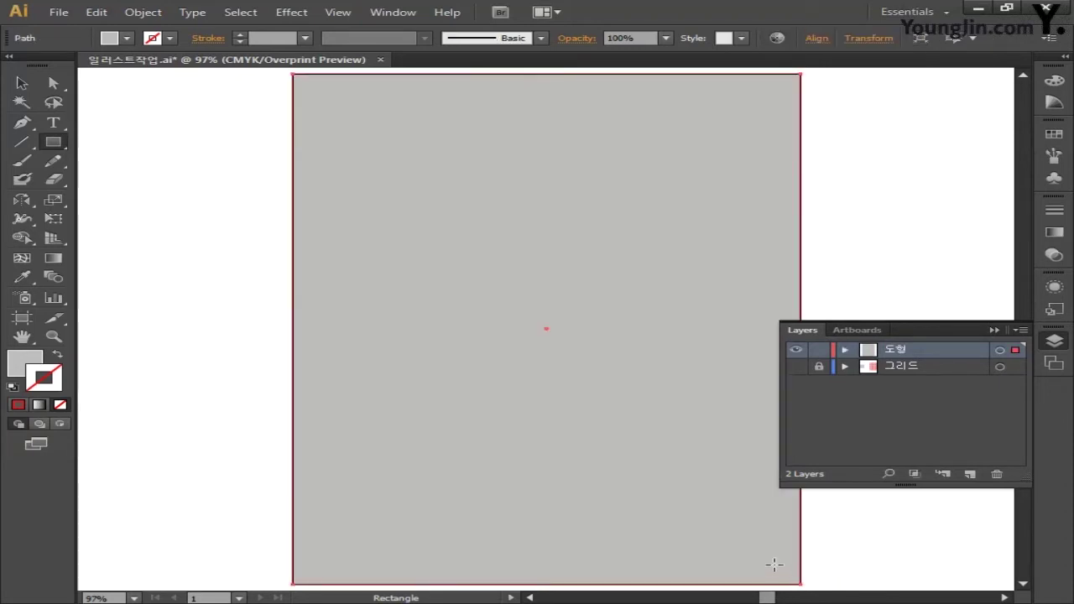
left_click(25, 367)
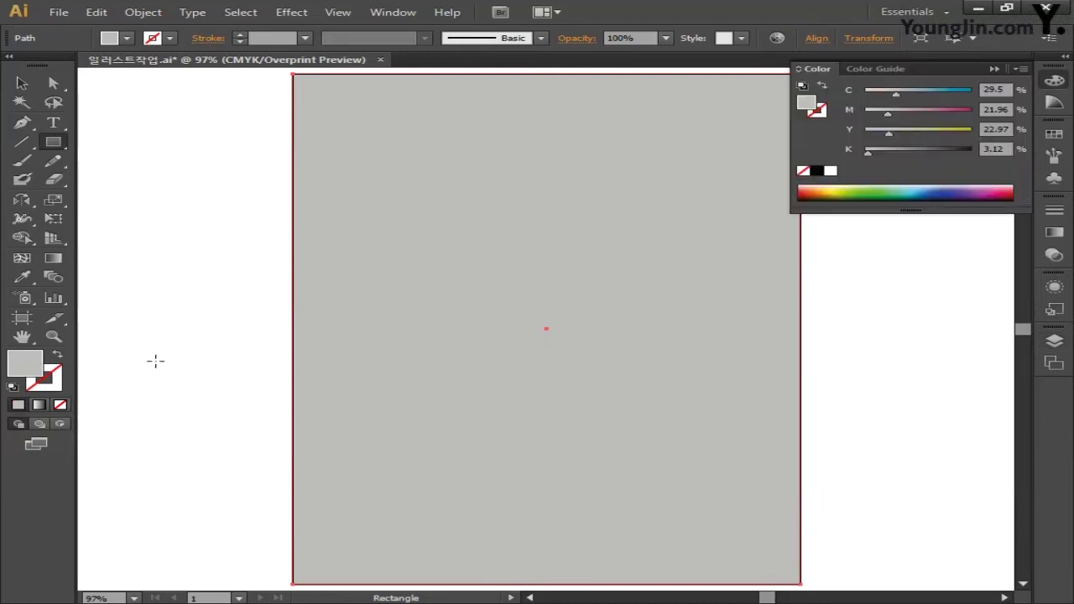
left_click(1054, 136)
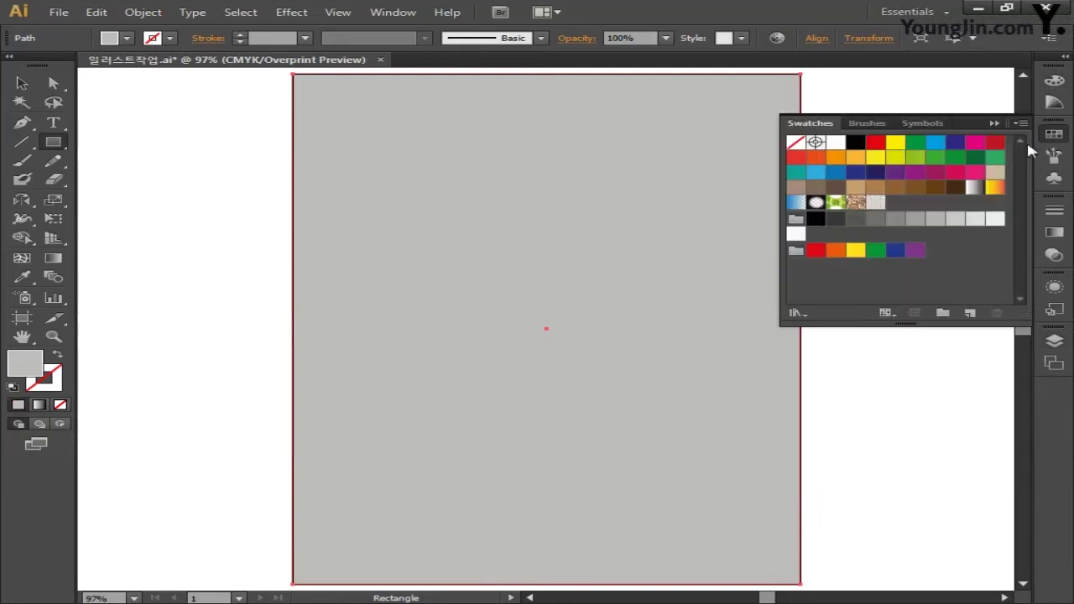
left_click(875, 202)
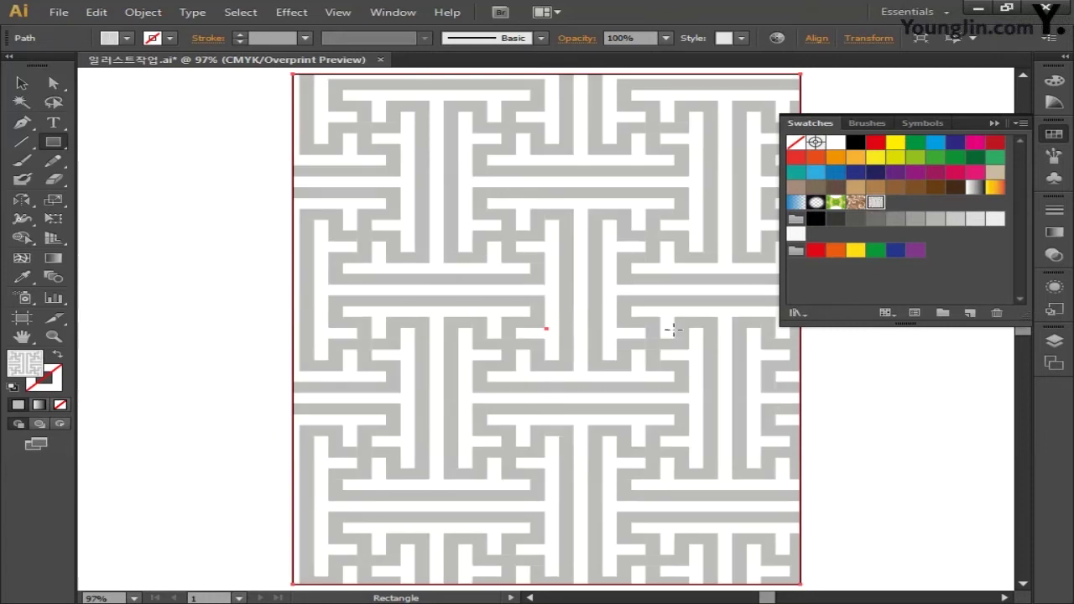
Scale only the rectangle's pattern fill uniformly to 20%, leaving the object itself untransformed
left_click(56, 387)
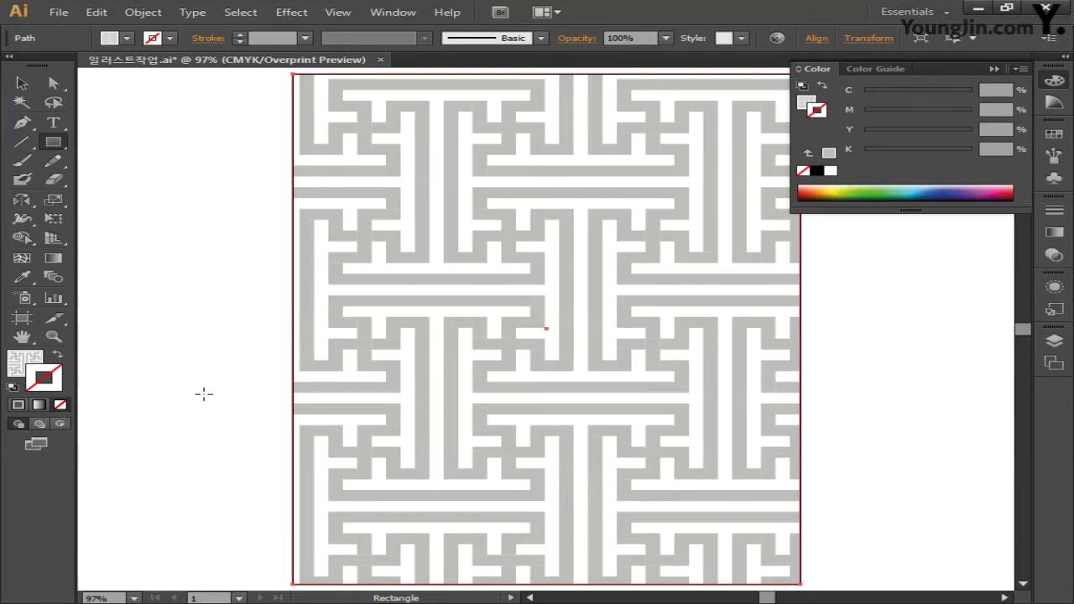
double_click(56, 202)
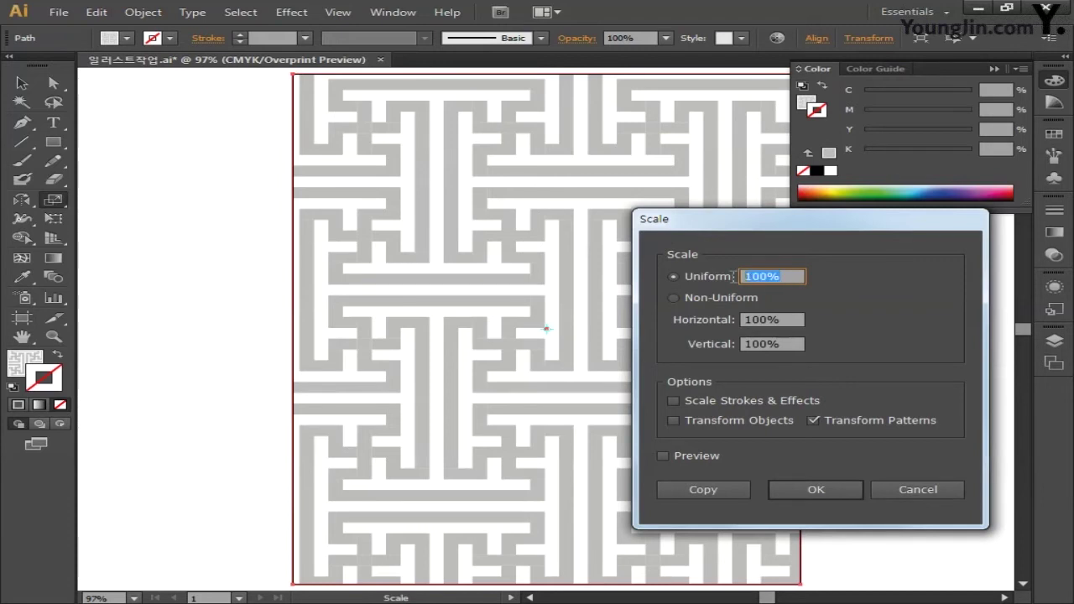
type("20")
left_click(796, 490)
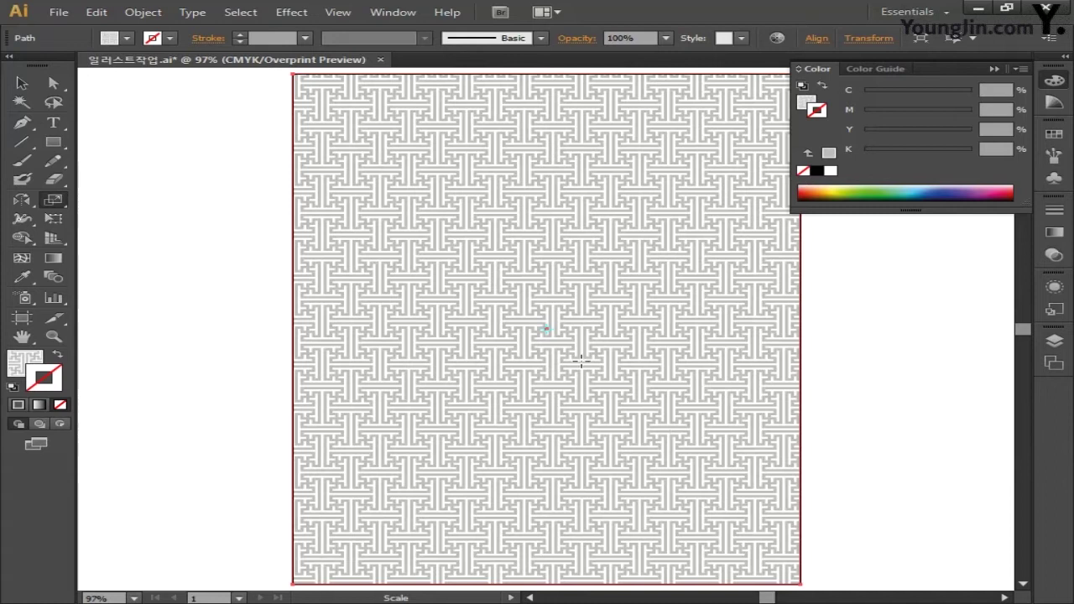
Rotate only the rectangle's pattern fill by 45°, leaving the object itself untransformed
left_click_drag(22, 200, 84, 199)
double_click(21, 201)
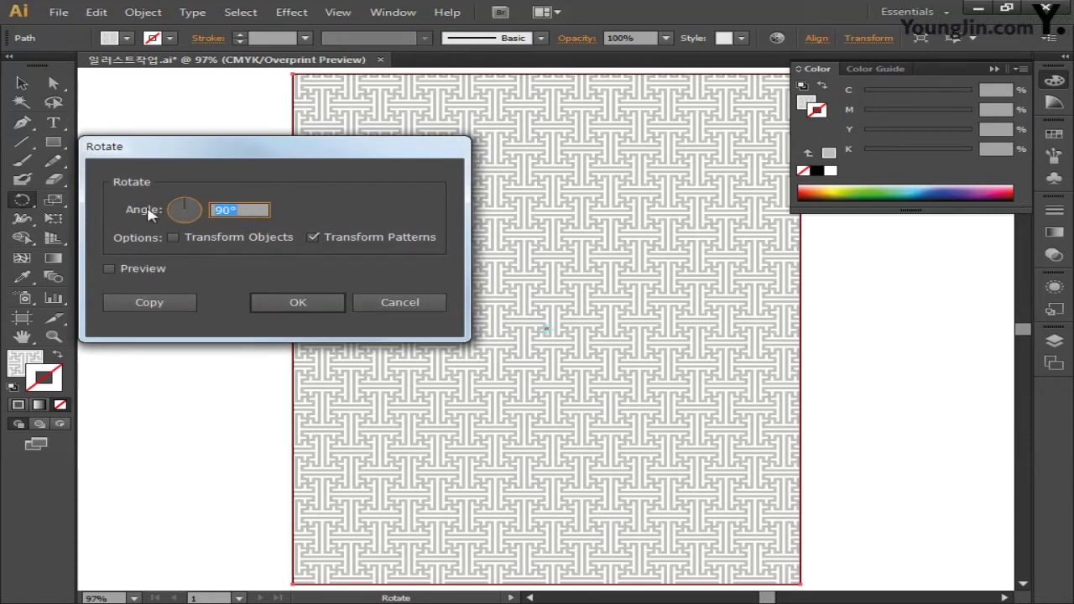
type("45")
left_click(309, 297)
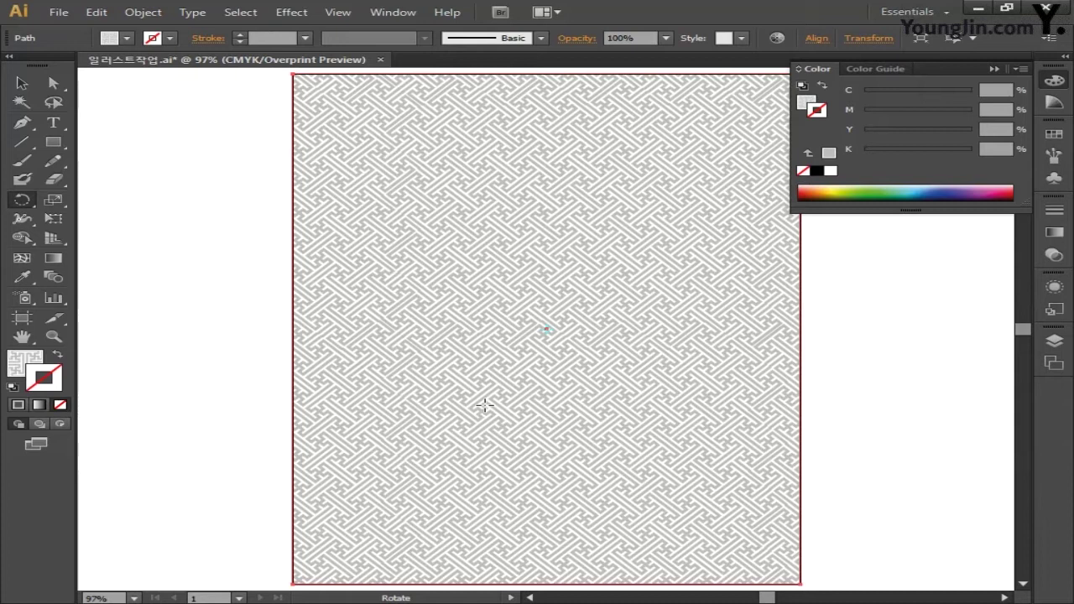
key("ctrl")
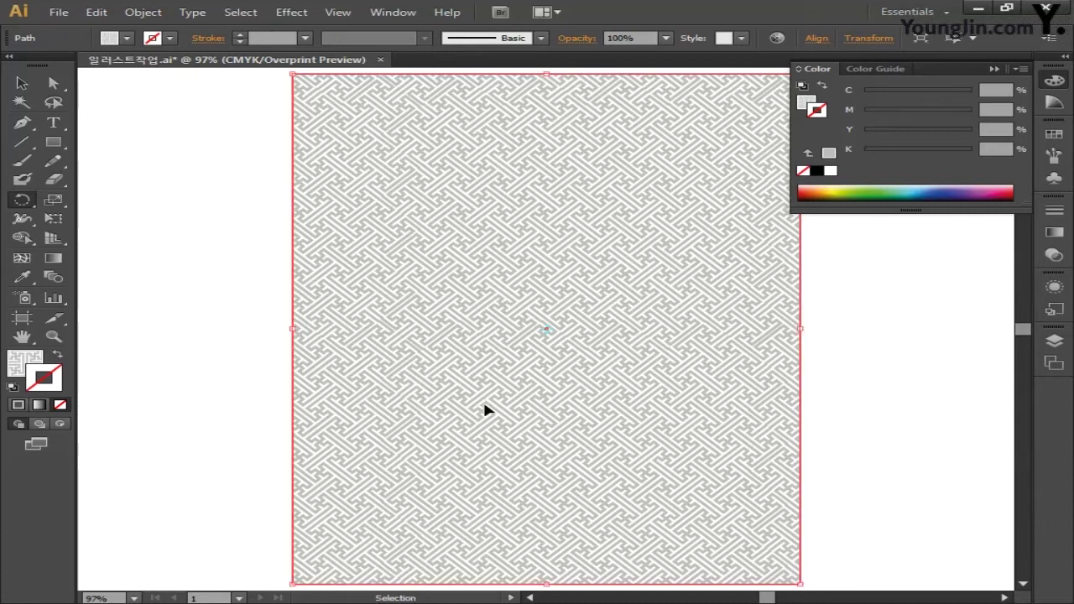
Save the document with the finished pattern rectangle and collapse the colour settings
key("ctrl+s")
left_click(1055, 80)
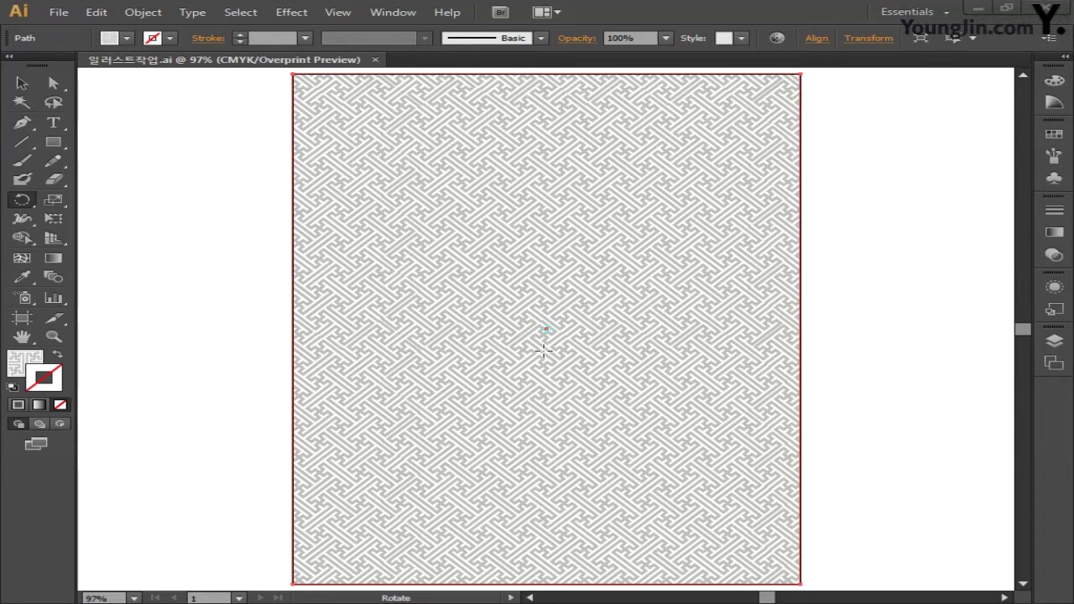
Set up the Pen tool in the blank area beside the artboard with no fill and a near-black 070704 stroke
key("space")
left_click_drag(200, 347, 592, 350)
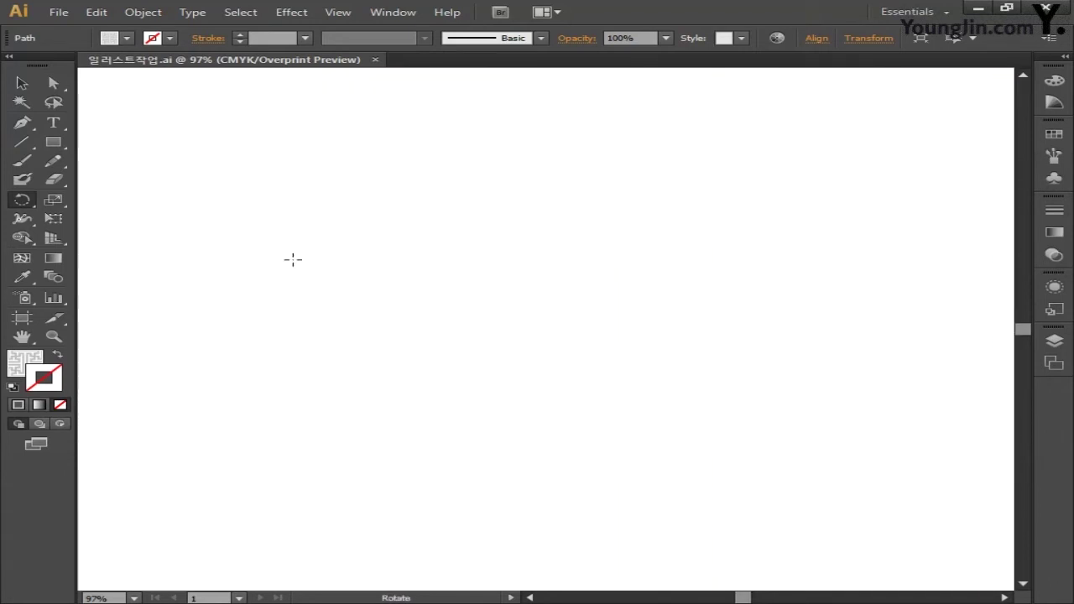
left_click(21, 122)
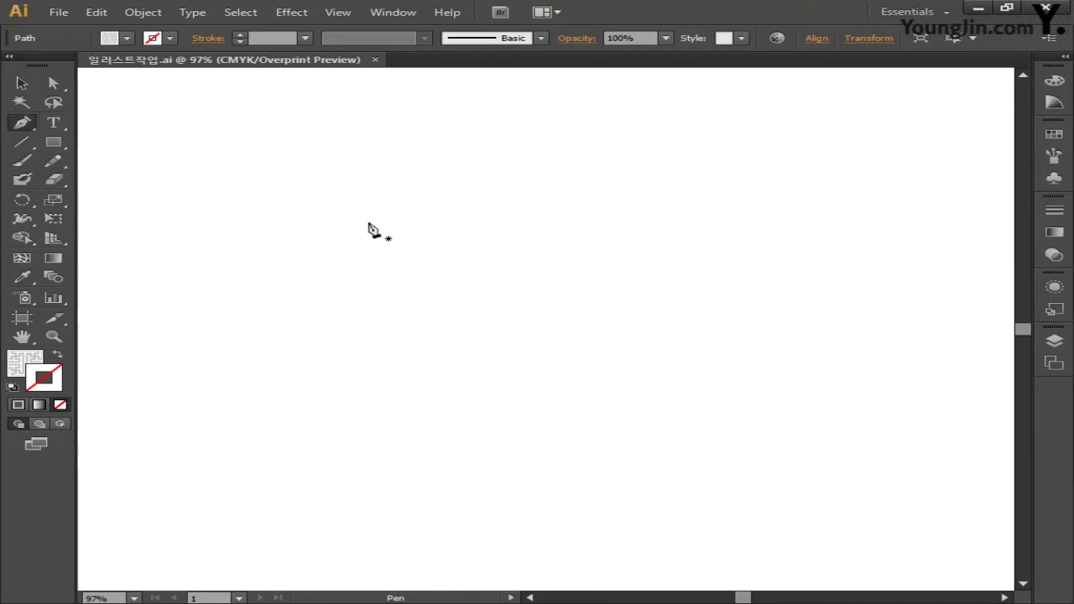
left_click(32, 361)
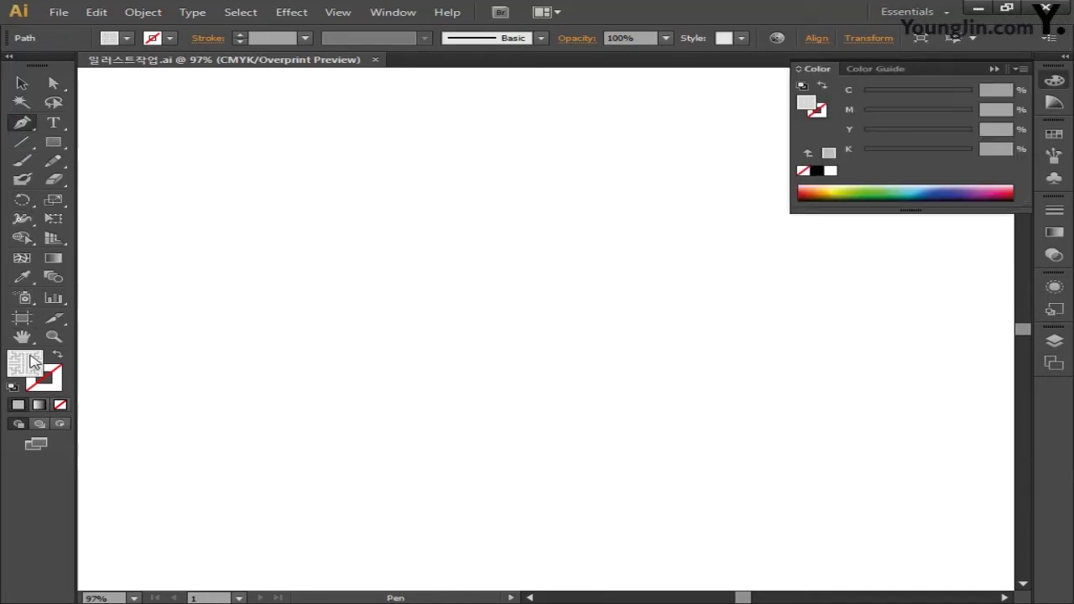
double_click(44, 379)
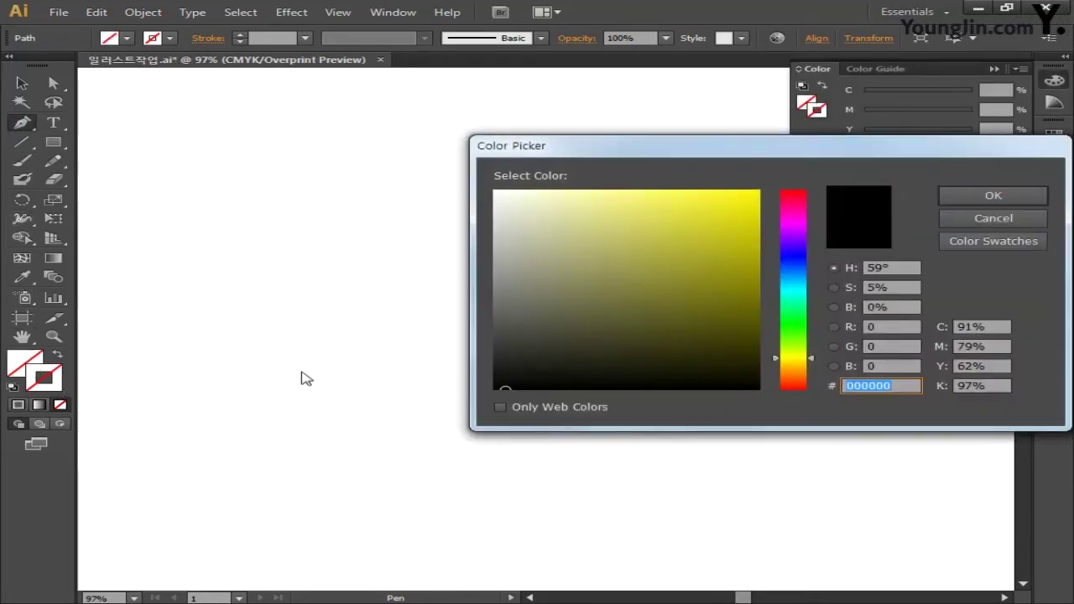
mouse_move(624, 316)
left_mouse_down()
mouse_move(679, 372)
mouse_move(674, 389)
left_mouse_up()
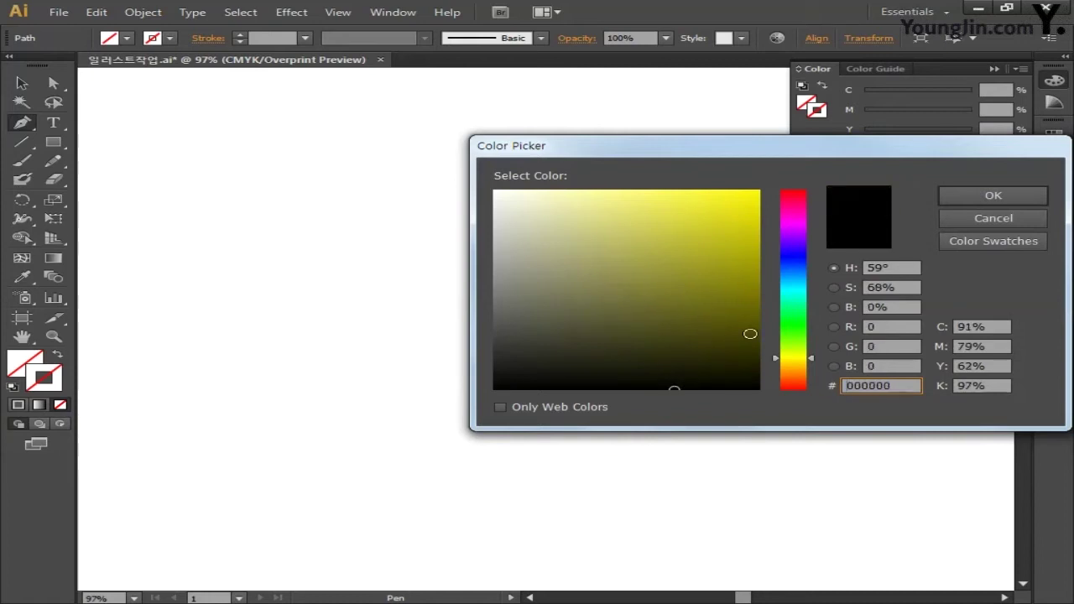
left_click(979, 196)
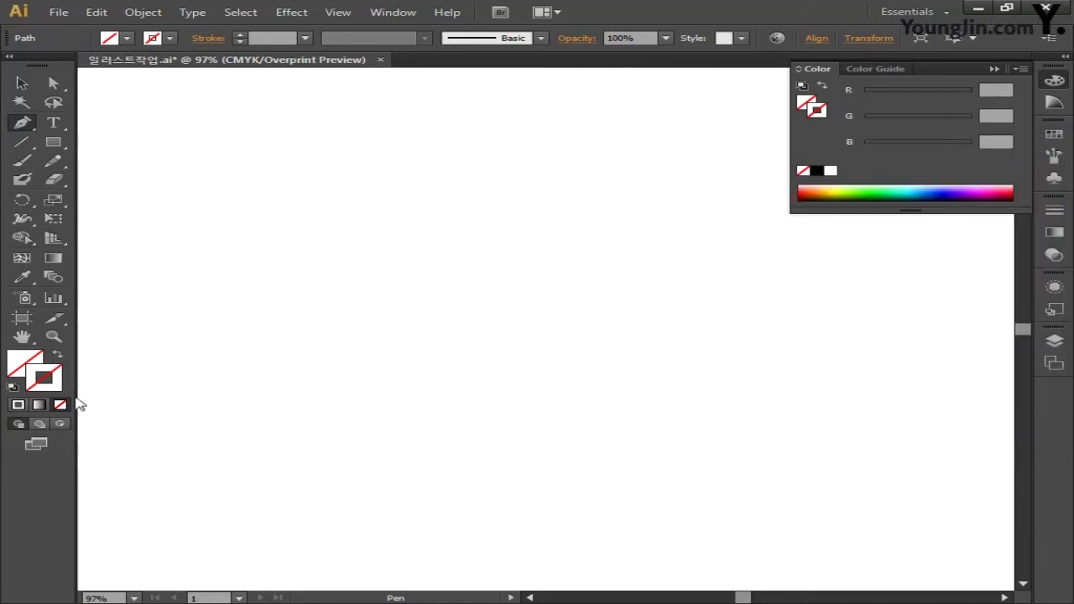
double_click(44, 380)
left_click_drag(506, 389, 613, 385)
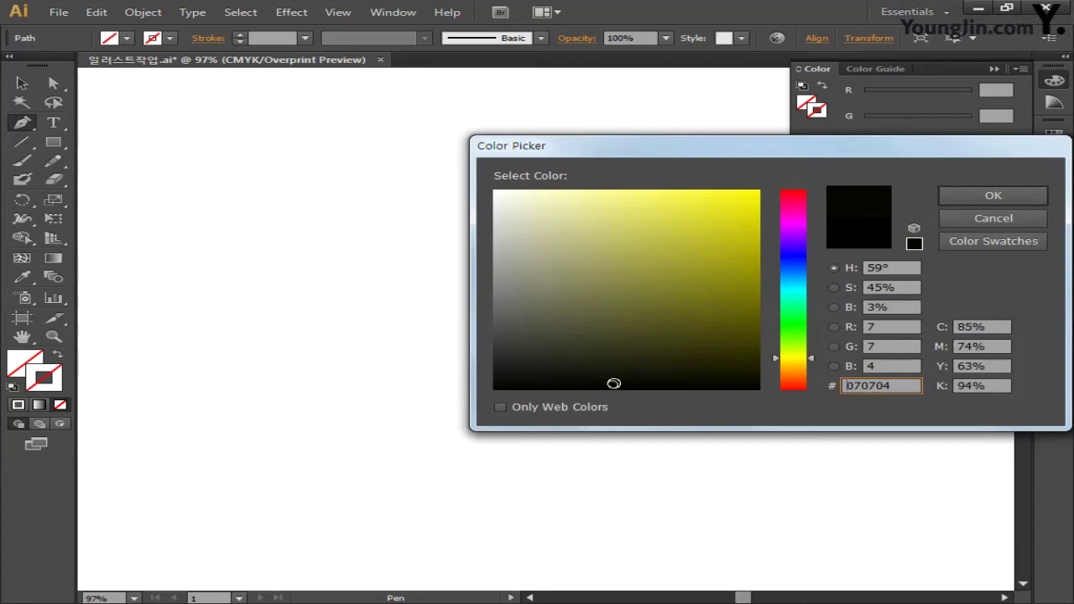
left_click(975, 192)
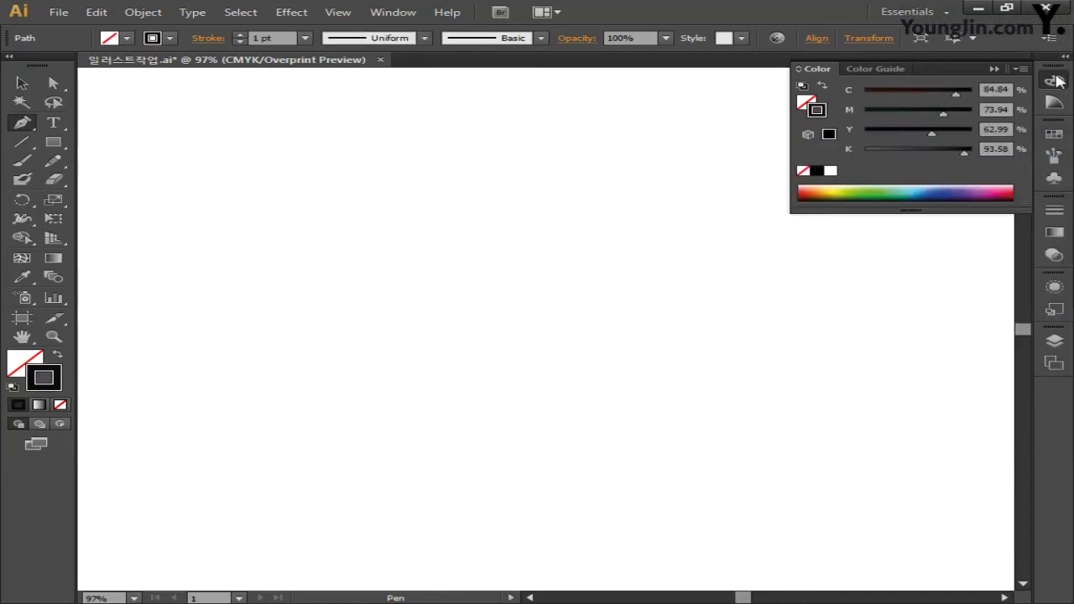
left_click(1056, 81)
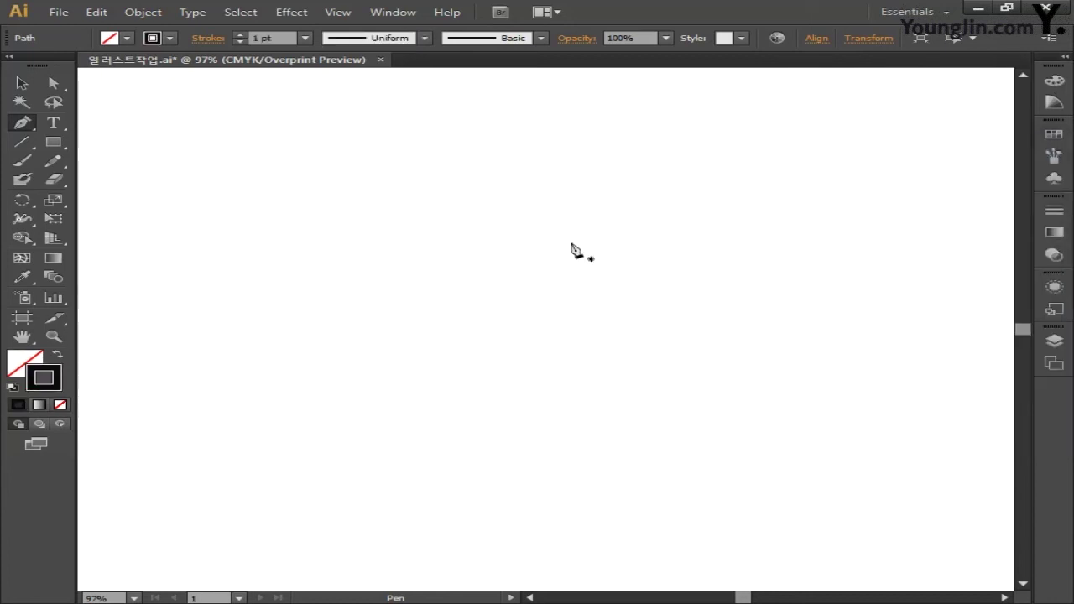
Draw a closed 19-point outline of straight Pen segments: a pointed hair lobe continuing into a narrow bent band with a tapered tail
left_click(522, 175)
left_click(369, 151)
left_click(298, 118)
left_click(246, 179)
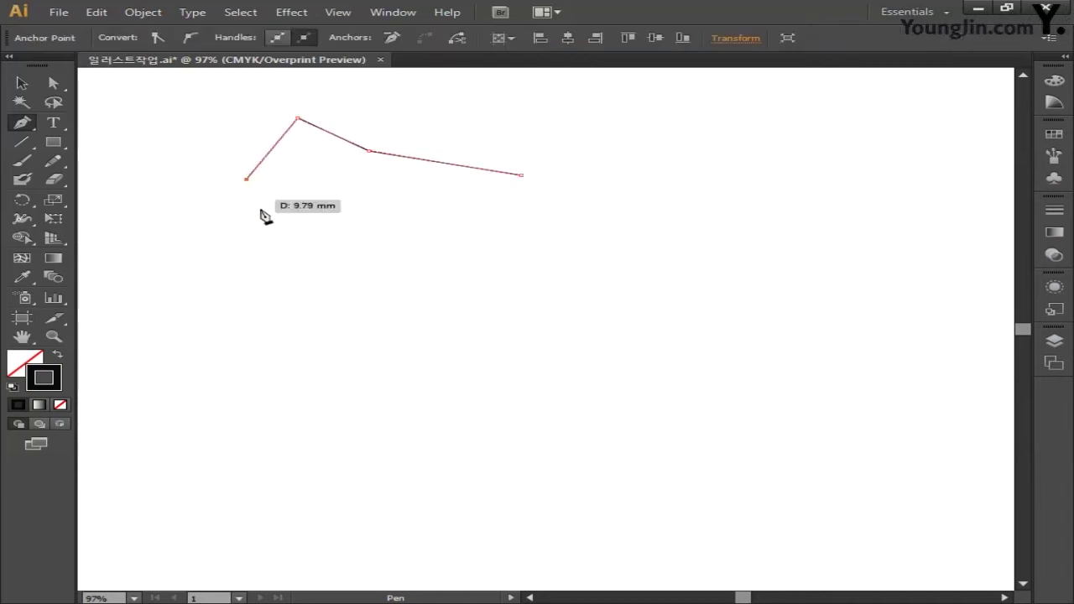
left_click(321, 243)
left_click(232, 324)
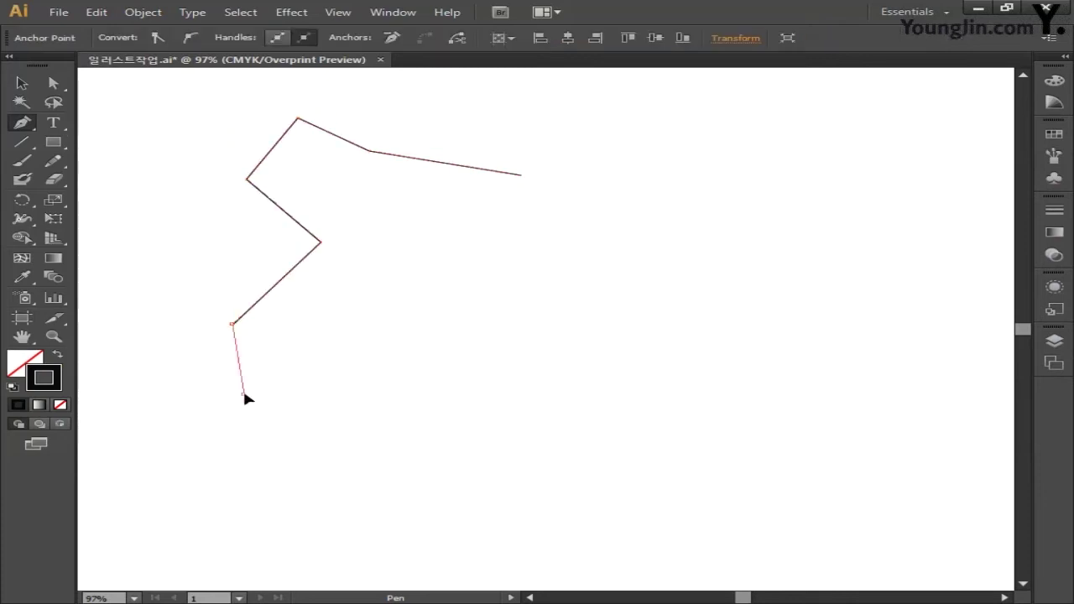
left_click(243, 392)
left_click(427, 379)
left_click(481, 399)
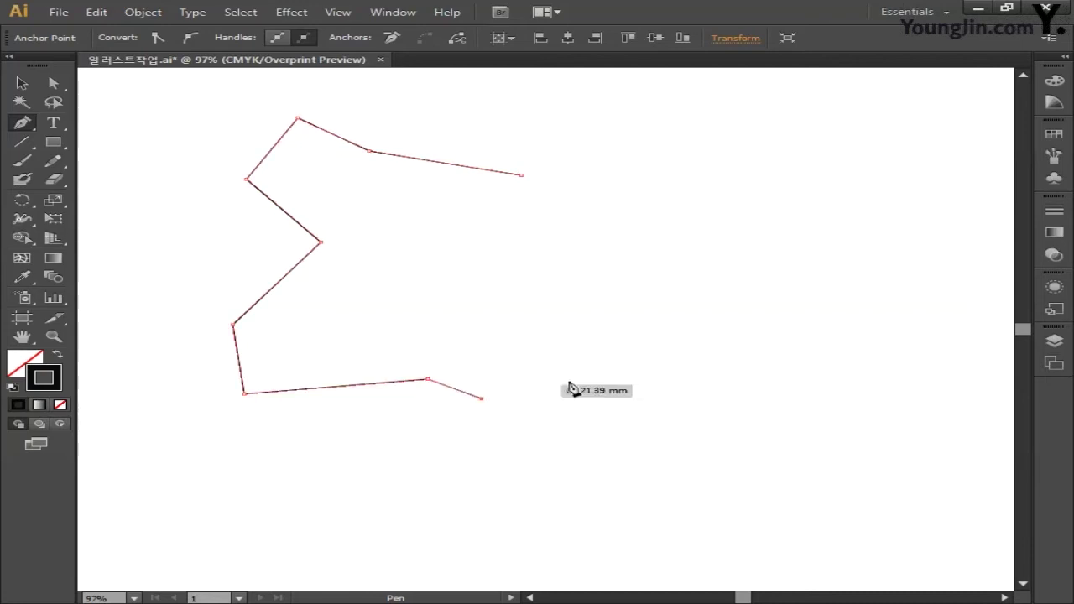
left_click(677, 344)
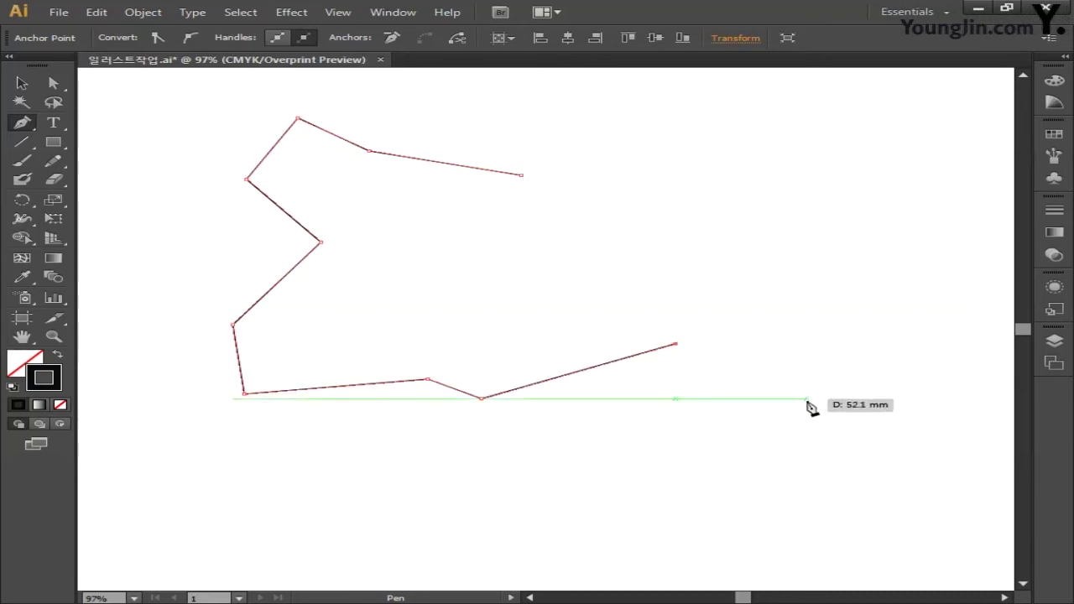
left_click(806, 398)
left_click(863, 361)
left_click(814, 362)
left_click(654, 316)
left_click(435, 356)
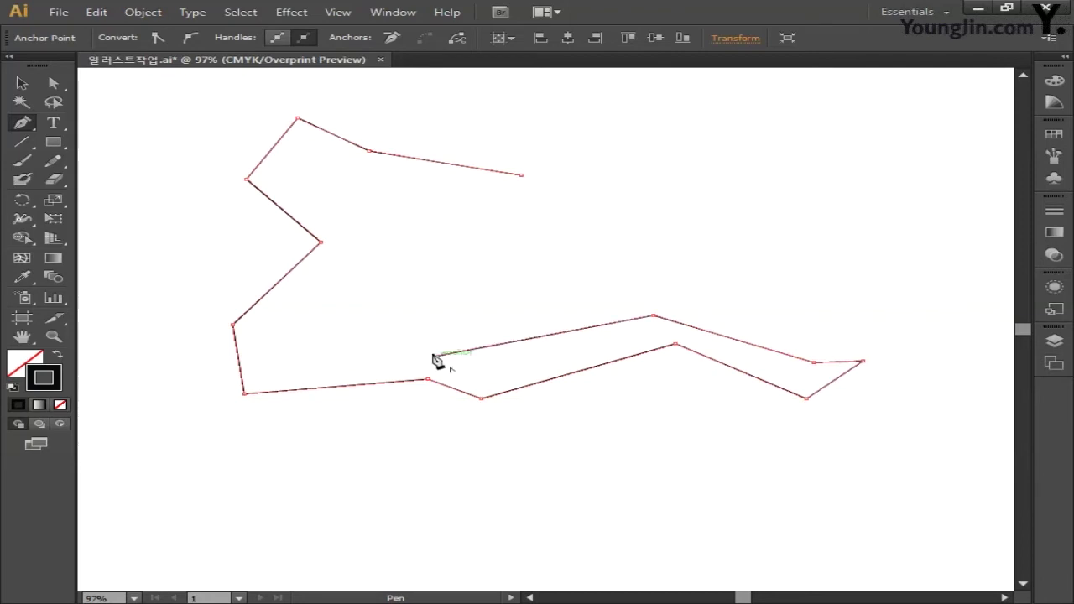
left_click(409, 330)
left_click(303, 366)
left_click(281, 320)
left_click(438, 198)
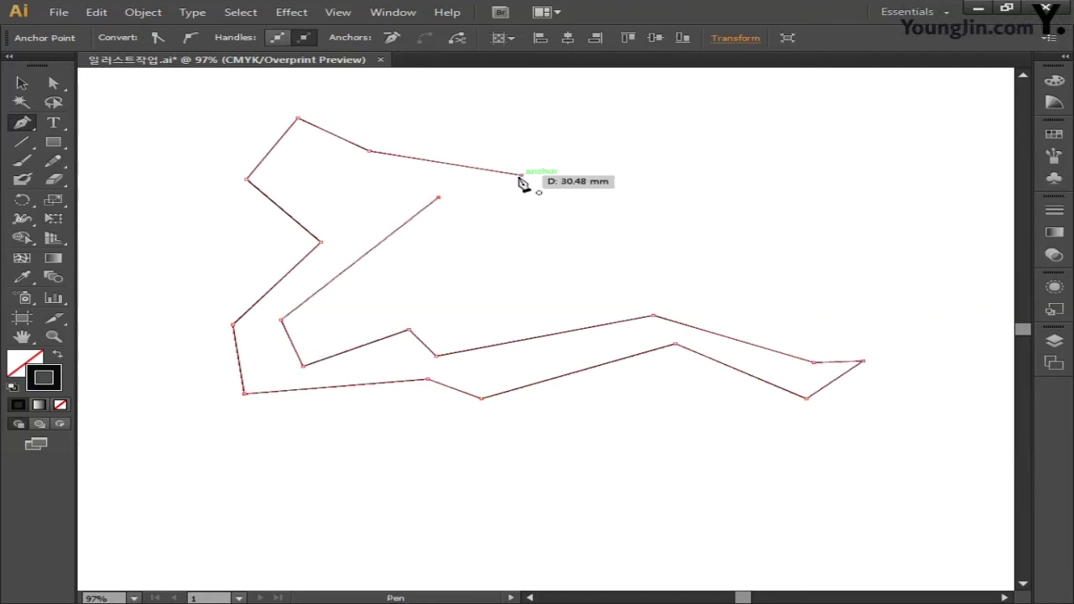
left_click(520, 175)
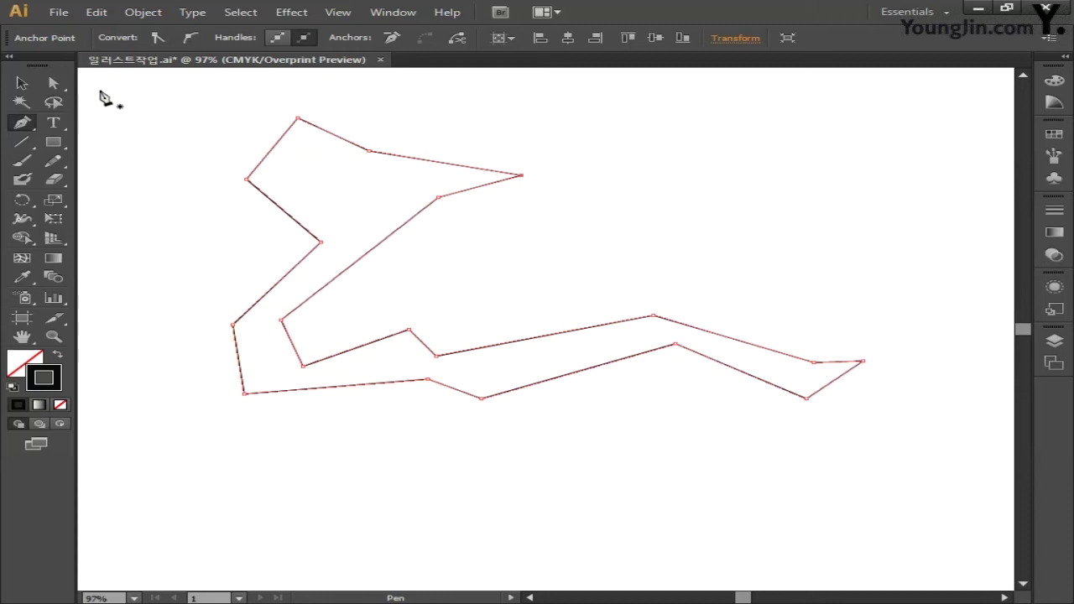
Convert the corner anchors around the upper hair lobe to smooth points, keeping its pointed tip and inner notch sharp
left_click(59, 84)
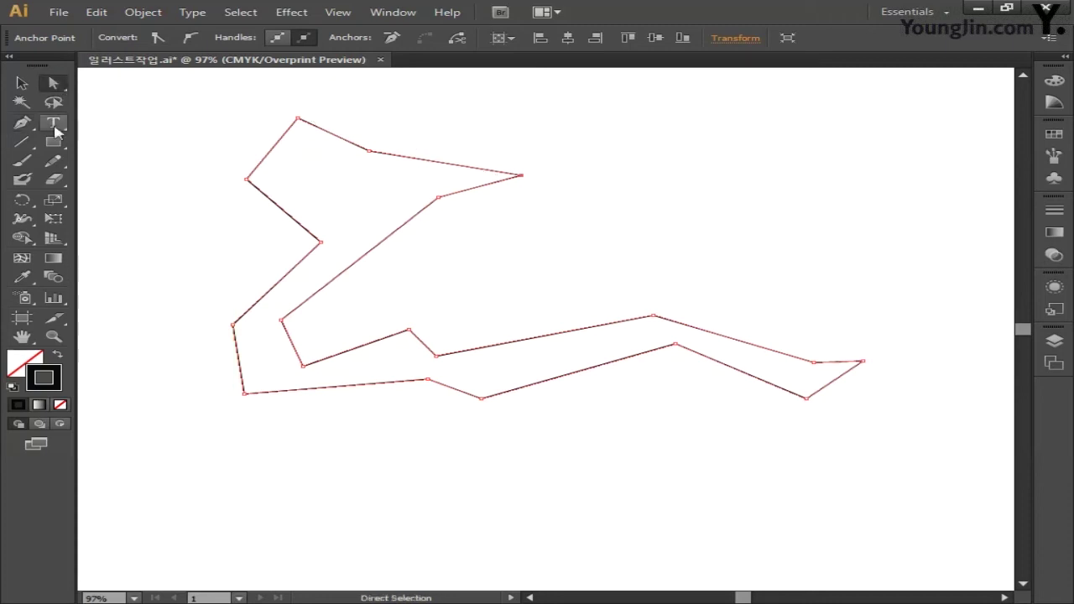
left_click(22, 122)
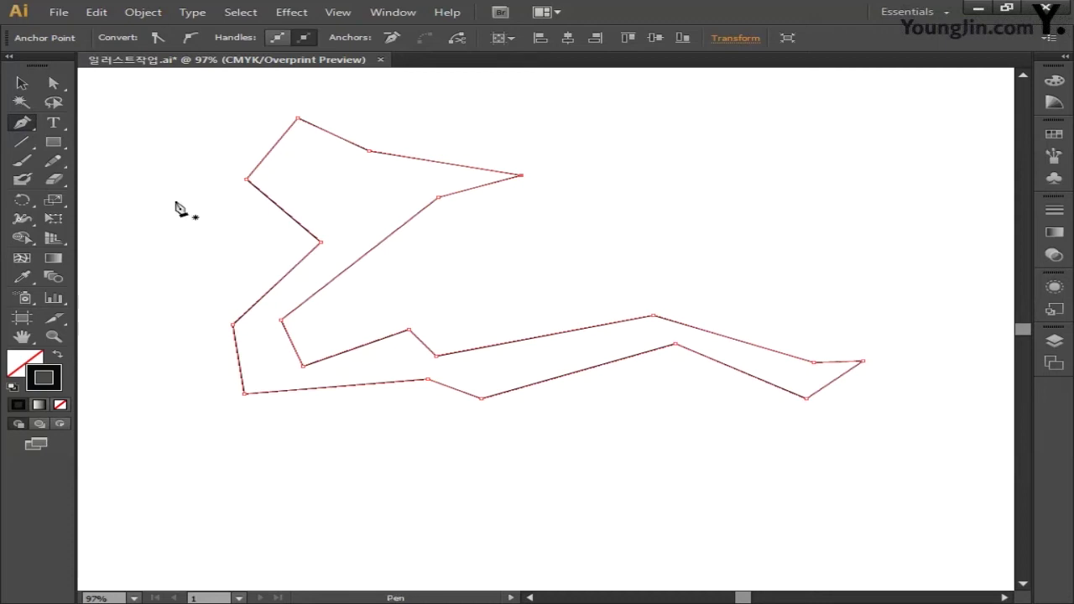
key("alt")
left_click_drag(246, 179, 251, 211)
left_click_drag(298, 118, 269, 120)
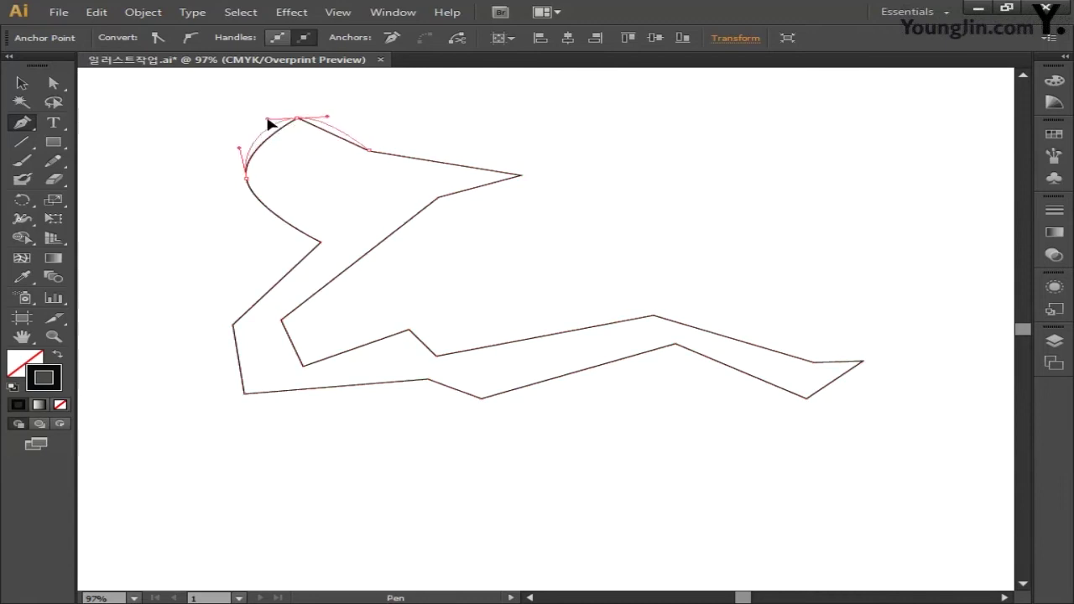
left_click_drag(369, 151, 399, 160)
left_click_drag(438, 198, 444, 179)
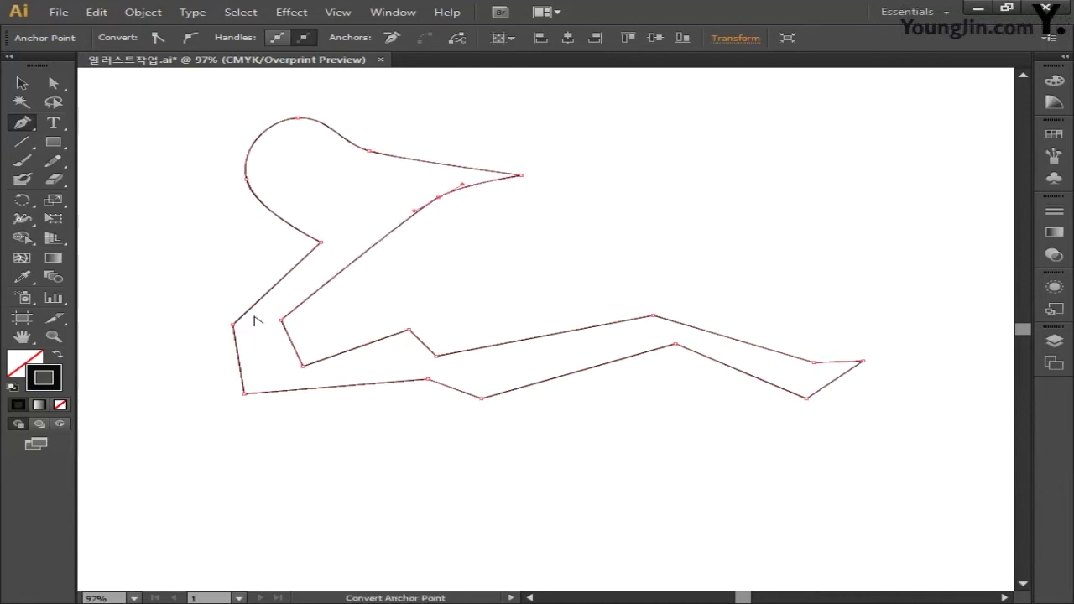
Convert the corner anchors along both edges of the bent band and tail to smooth points, keeping the notches and tail tip sharp
left_click_drag(232, 324, 276, 406)
left_click_drag(481, 398, 520, 400)
left_click_drag(674, 343, 610, 336)
left_click_drag(806, 398, 830, 399)
left_click_drag(813, 362, 832, 372)
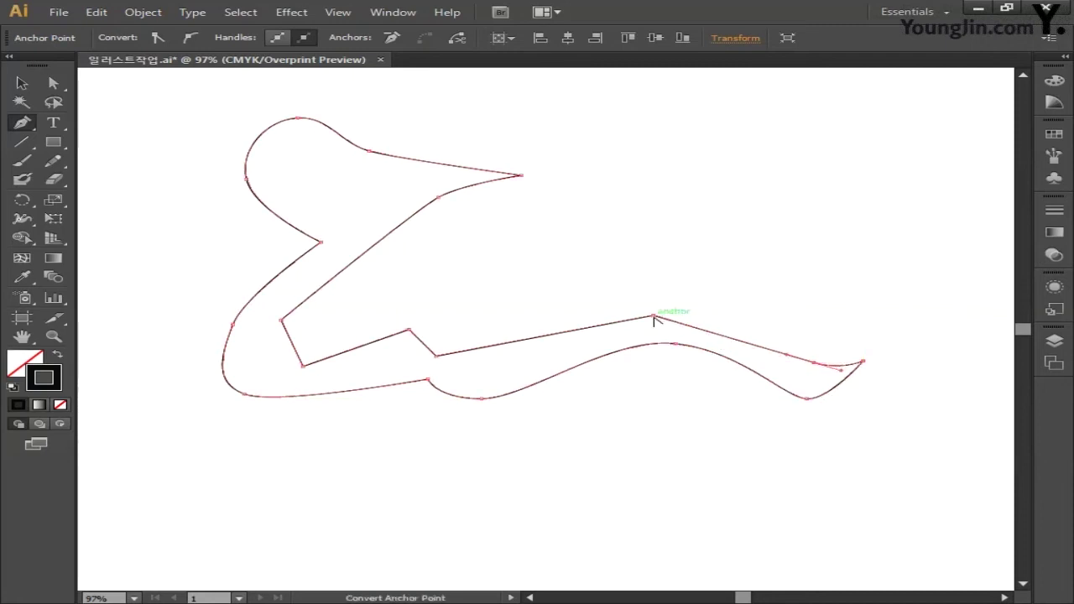
left_click_drag(654, 315, 701, 320)
left_click_drag(435, 356, 452, 345)
left_click_drag(303, 366, 331, 364)
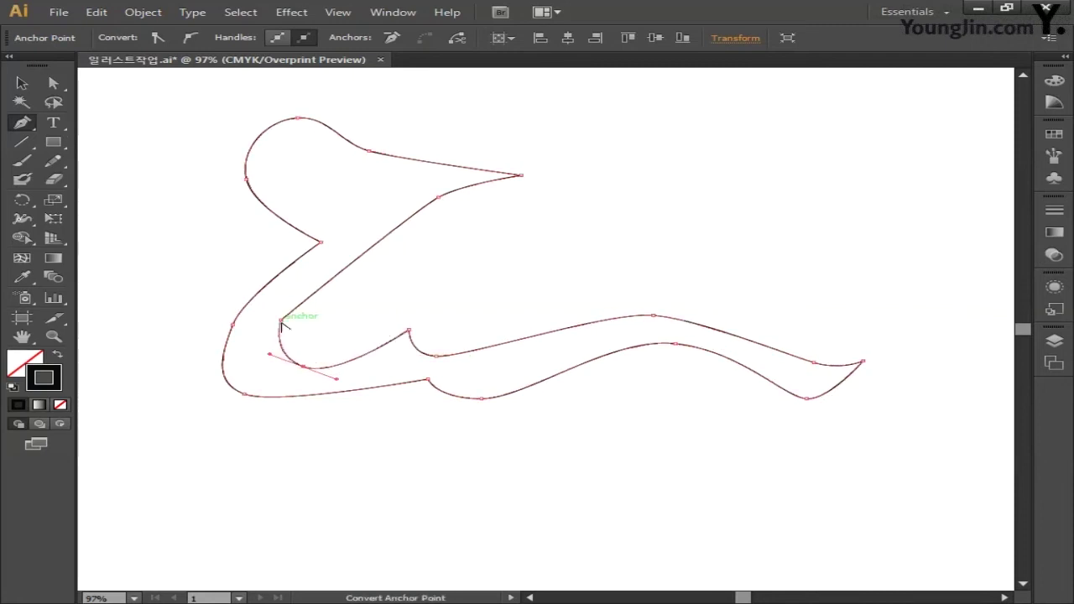
left_click_drag(282, 319, 271, 309)
Reshape the upper hair lobe by moving its anchors and handles into a rounded, elongated form with a deeper notch
left_click(339, 12)
left_click(456, 182)
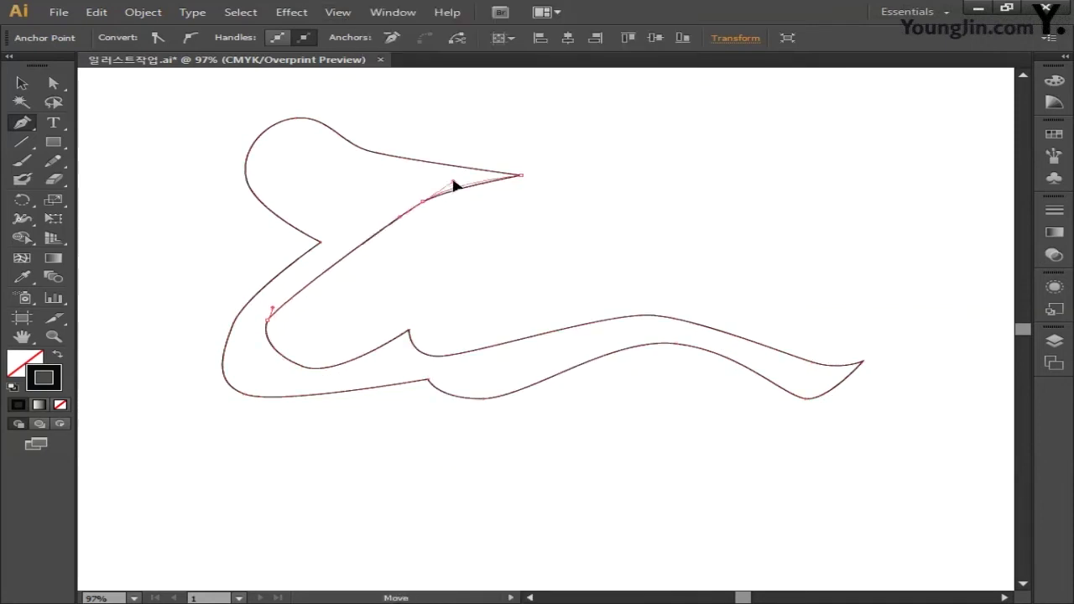
left_click_drag(415, 211, 330, 238)
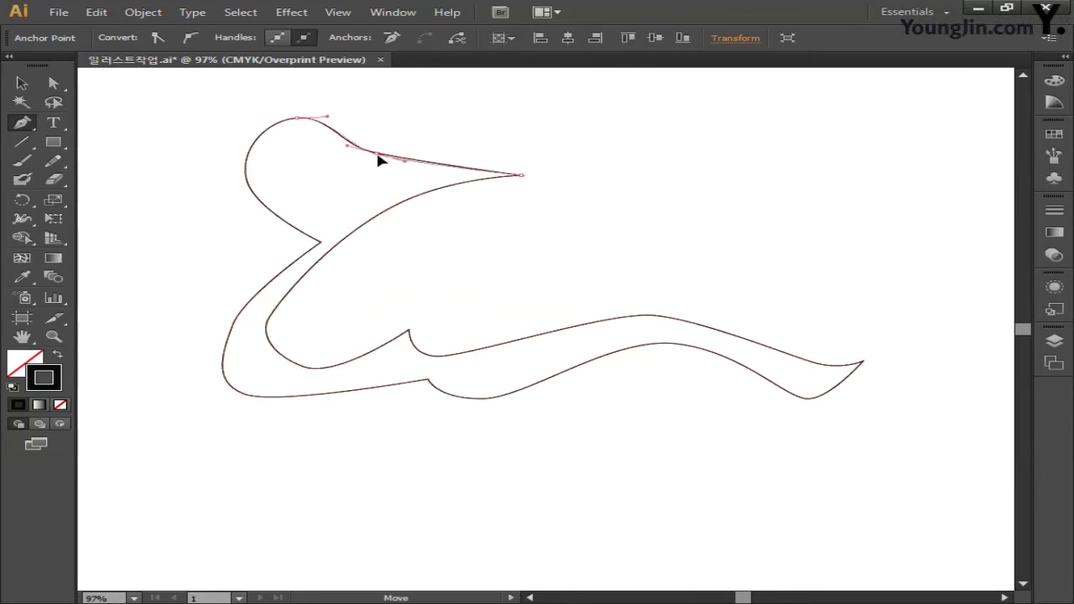
left_click_drag(378, 160, 431, 182)
left_click_drag(329, 140, 364, 161)
left_click_drag(281, 197, 242, 178)
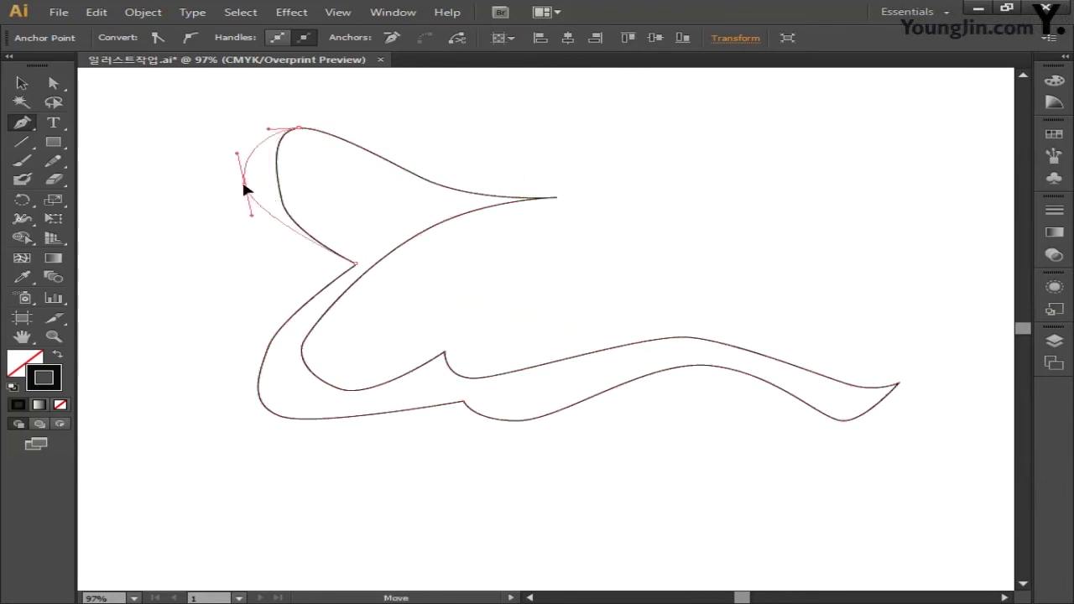
left_click(302, 123)
left_click_drag(357, 264, 367, 249)
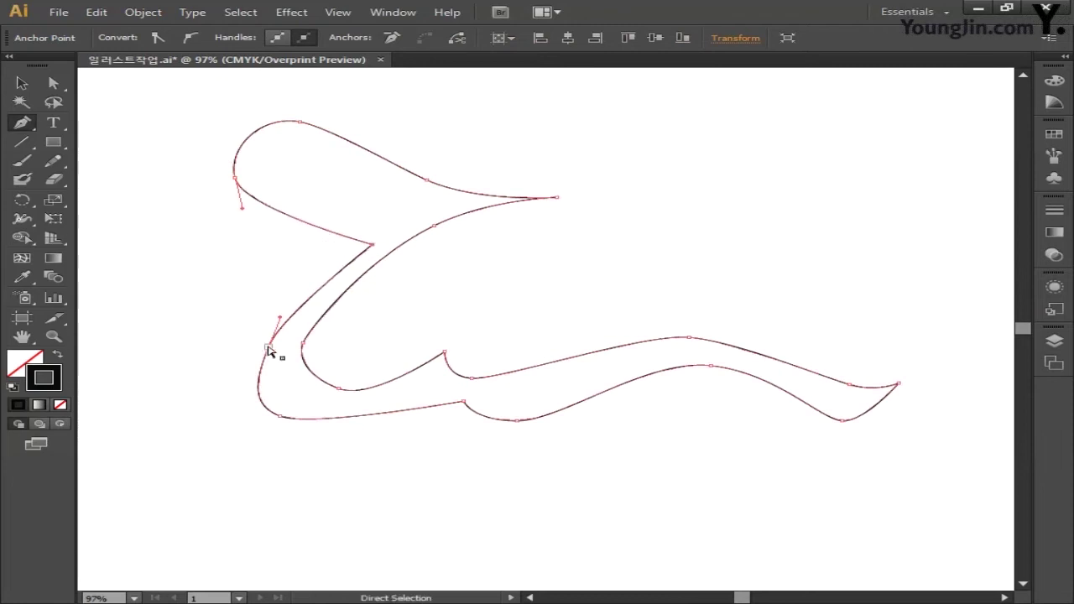
Narrow the curved bend below the lobe by repositioning its inner and outer anchors and moving the lower notch inward
left_click_drag(271, 355, 299, 412)
left_click(288, 332)
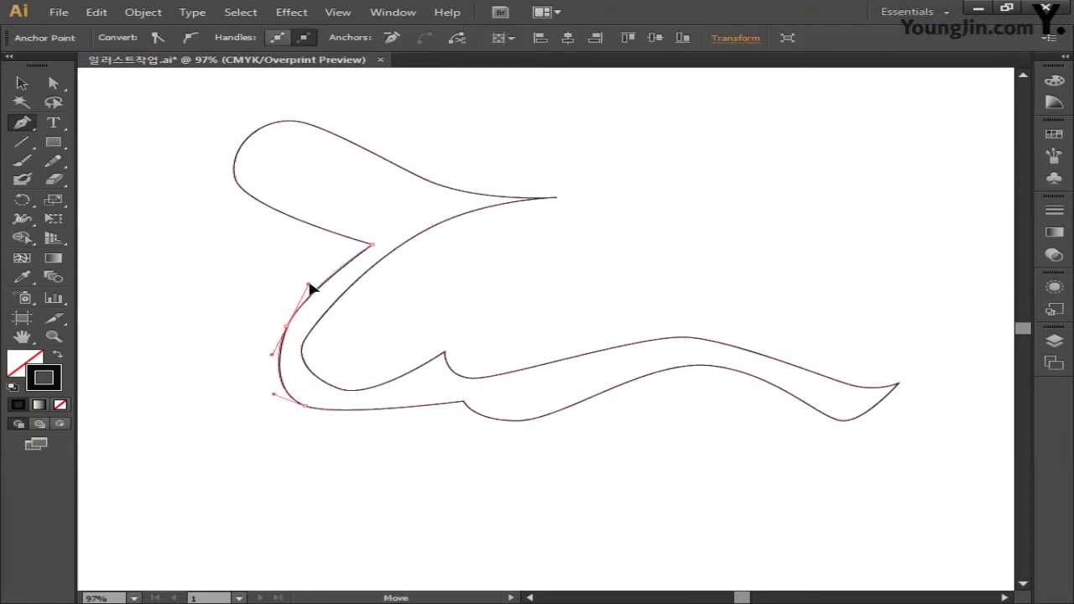
left_click(307, 338, "ctrl")
mouse_move(305, 351)
left_mouse_down()
mouse_move(336, 389)
mouse_move(307, 377)
mouse_move(314, 362)
left_mouse_up()
left_click(307, 409, "ctrl")
left_click_drag(464, 402, 428, 382)
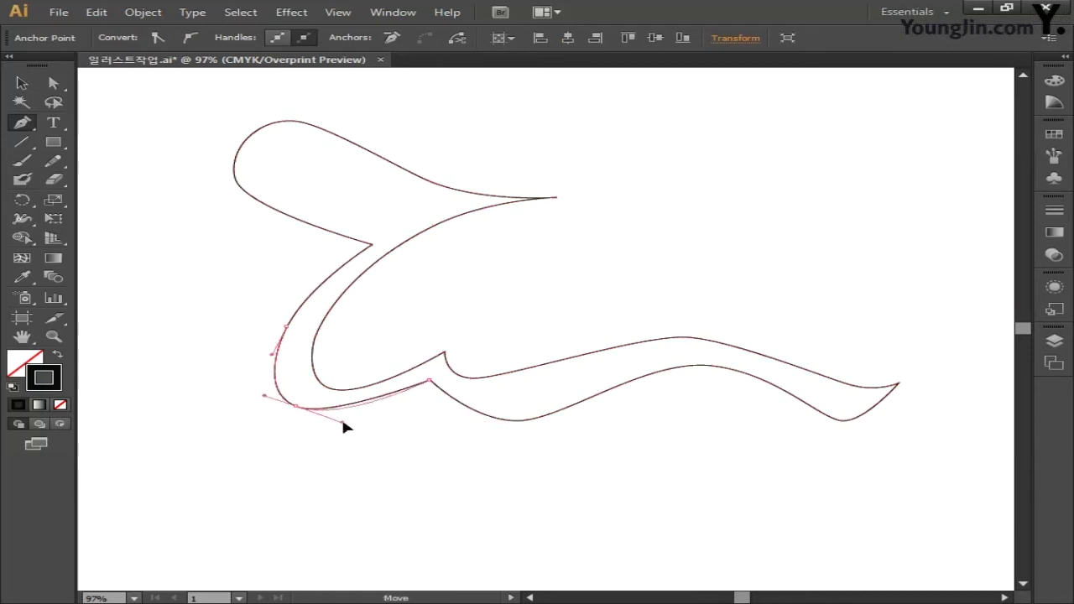
Refine the long tail by adjusting its anchors and handles into a thin strip ending in a downward-curving tip
left_click(517, 421, "ctrl")
left_click_drag(518, 422, 488, 393)
left_click(690, 339, "ctrl")
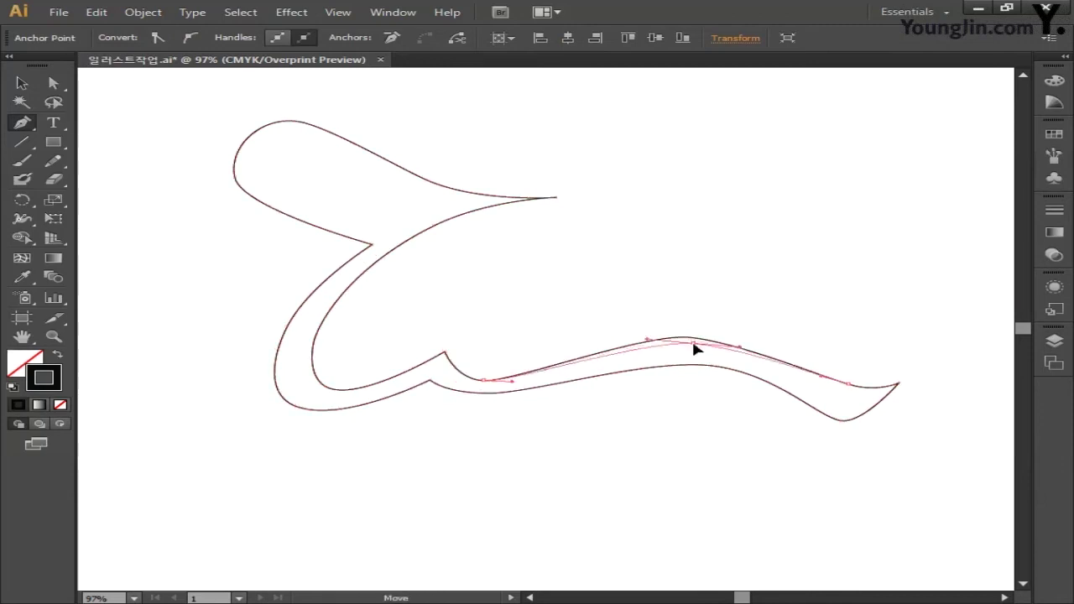
left_click_drag(696, 350, 738, 336)
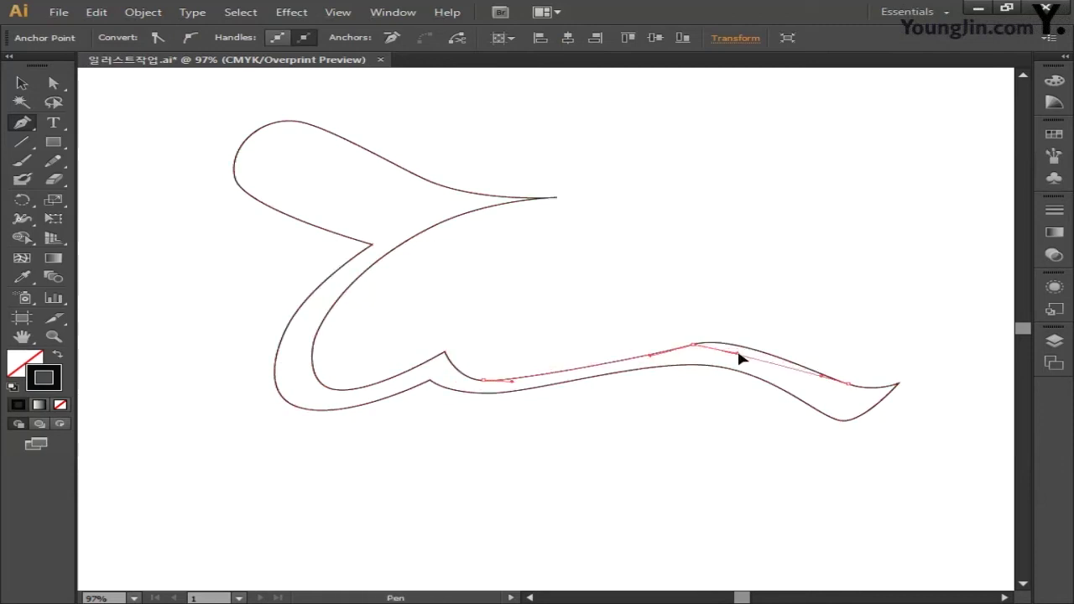
mouse_move(836, 417)
left_mouse_down()
mouse_move(835, 398)
mouse_move(831, 430)
left_mouse_up()
left_click_drag(898, 384, 860, 390)
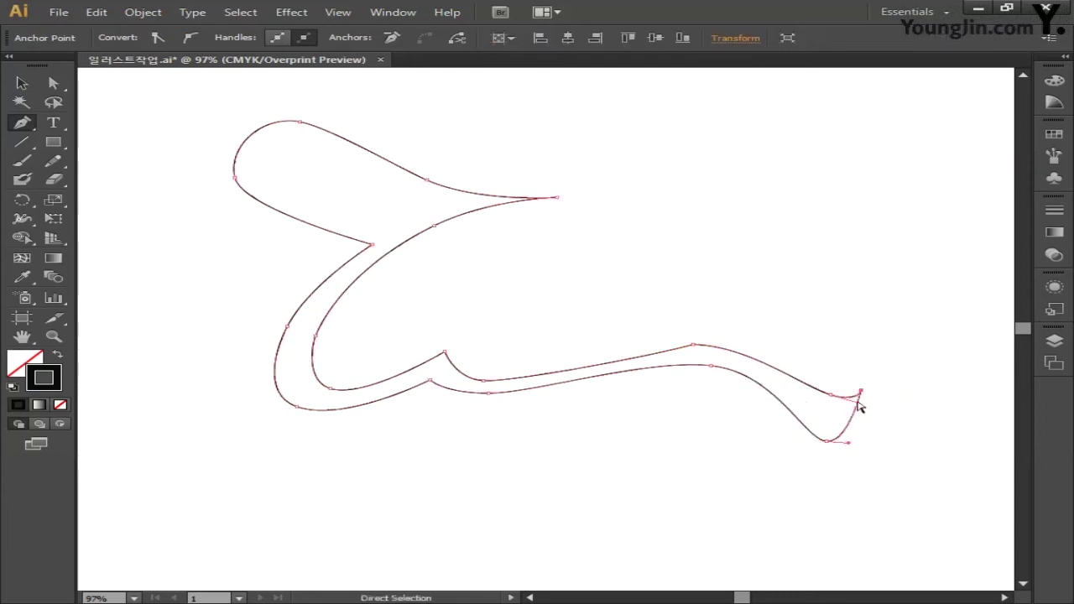
left_click(697, 363, "ctrl")
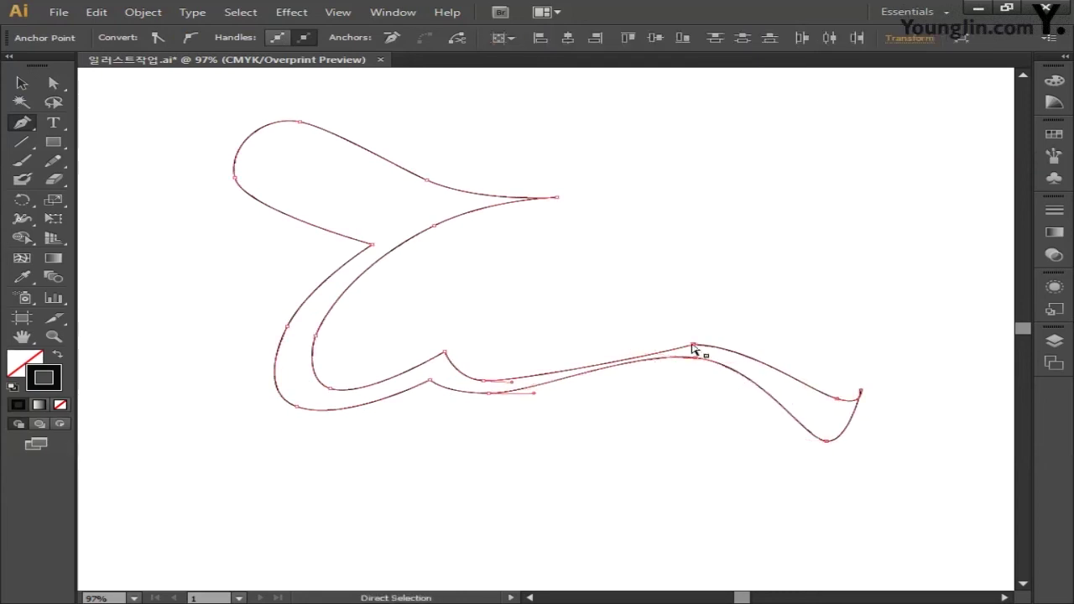
left_click_drag(697, 353, 768, 336)
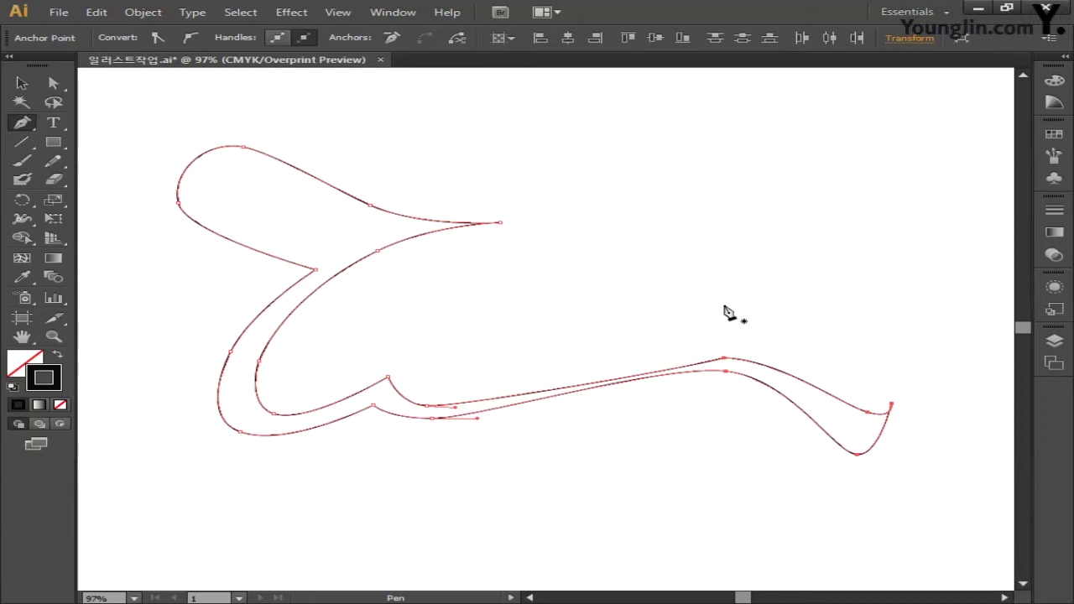
key("space")
left_click_drag(610, 314, 604, 279)
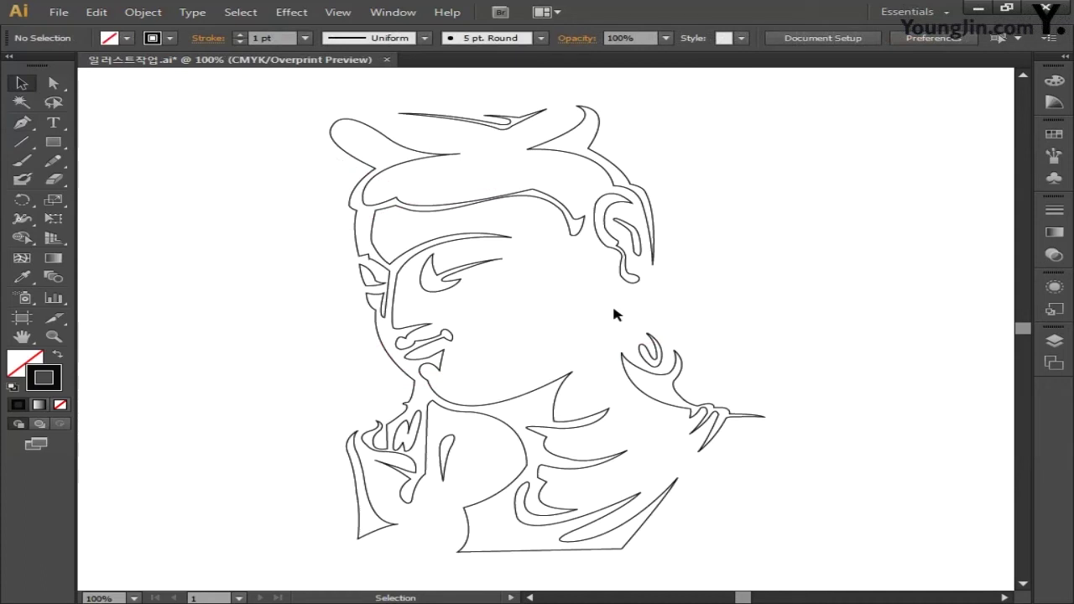
Fill the whole face illustration with a brown set to C 60%, M 70%, Y 80%, K 20%
mouse_move(243, 145)
left_mouse_down()
mouse_move(811, 559)
mouse_move(804, 550)
left_mouse_up()
left_click(24, 365)
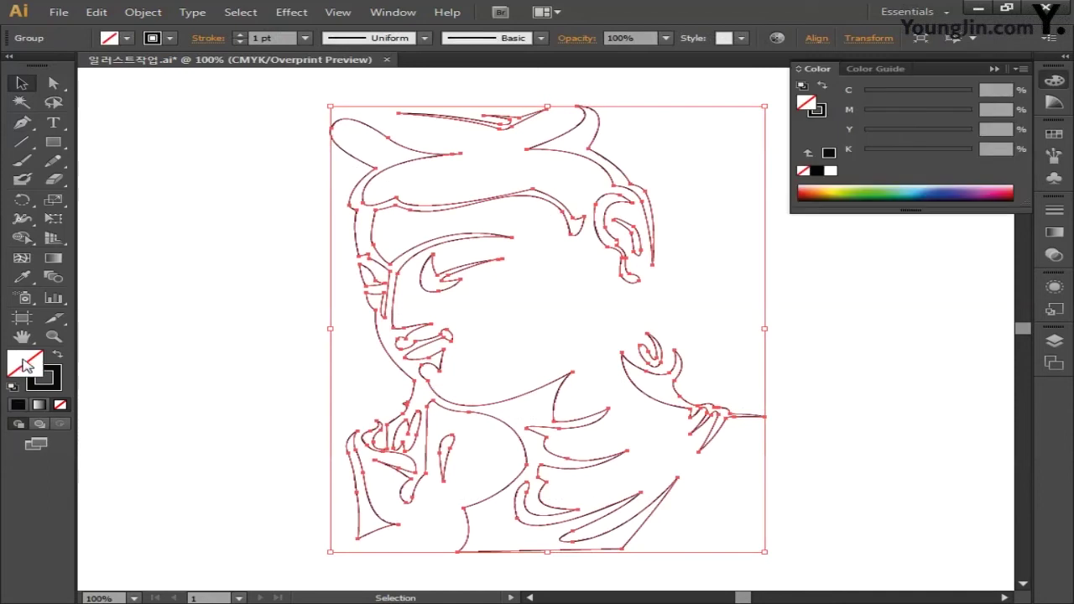
double_click(28, 367)
left_click(982, 327)
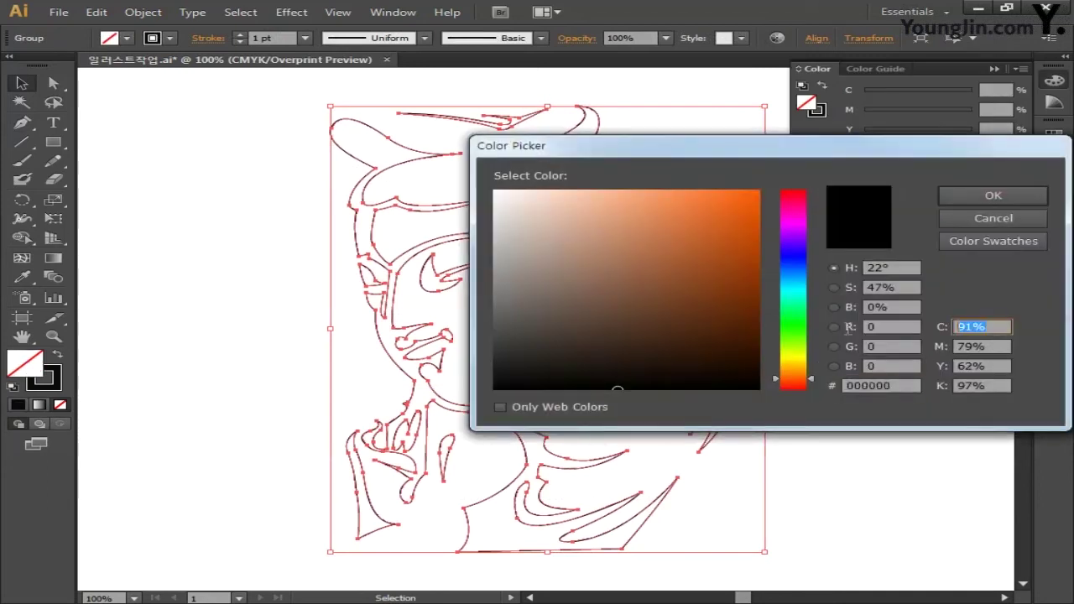
type("60")
key("Tab")
type("7")
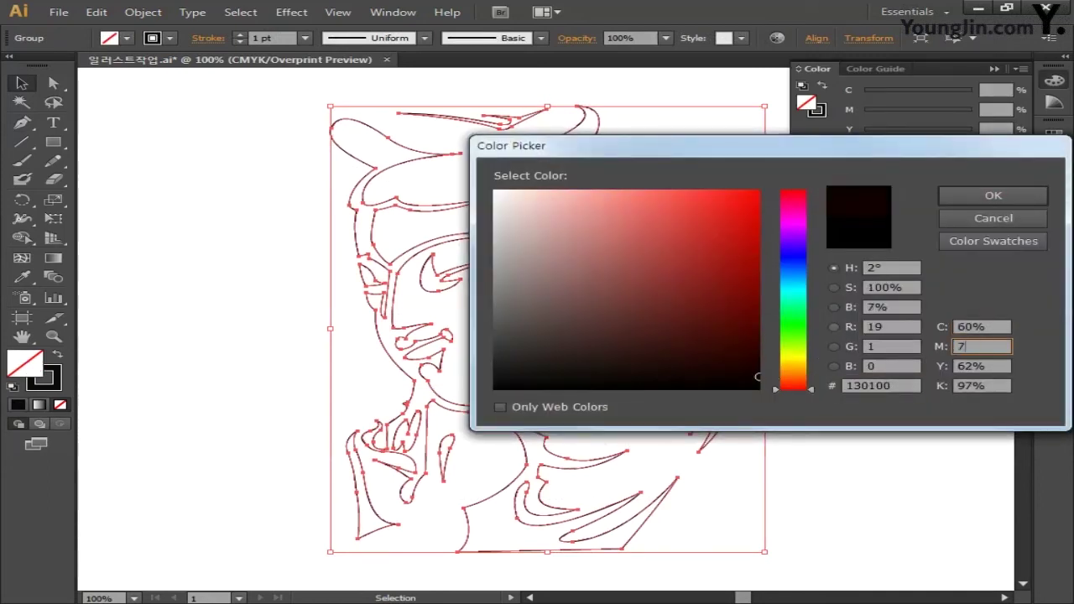
type("0")
key("Tab")
type("80")
key("Tab")
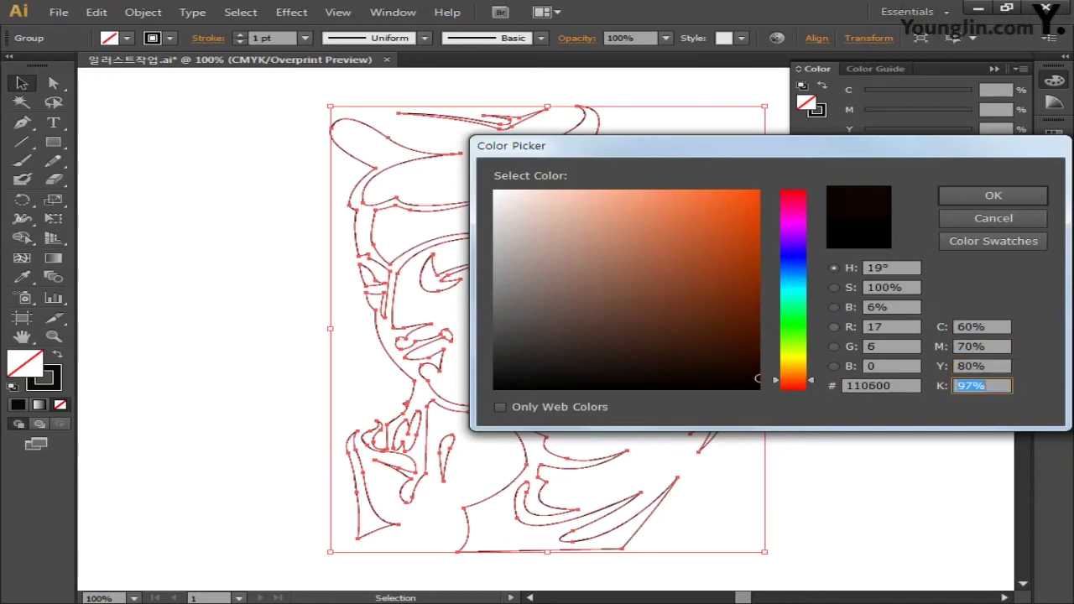
type("20")
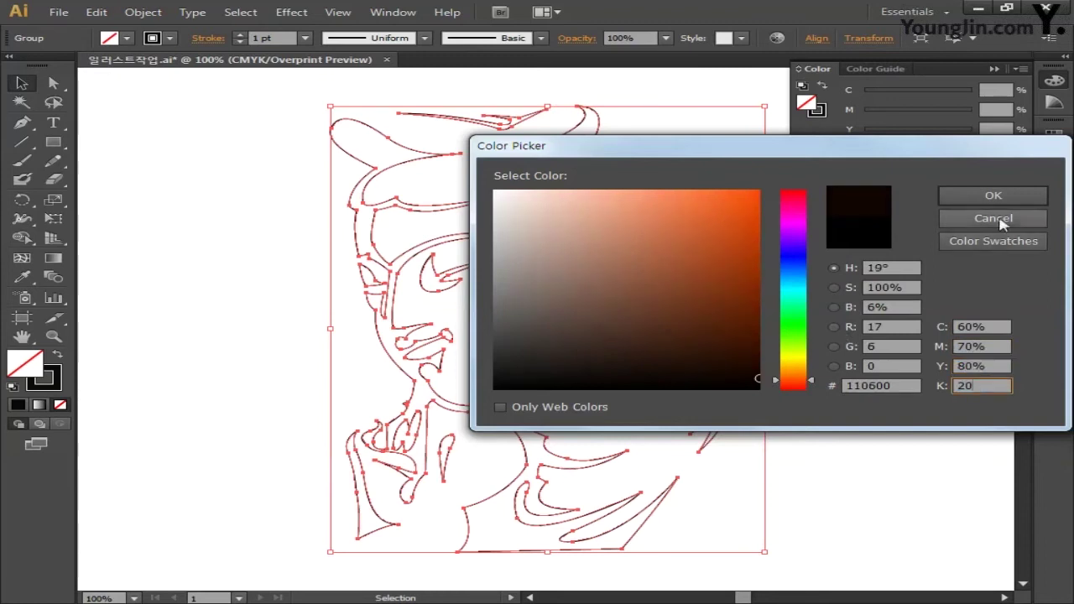
left_click(994, 196)
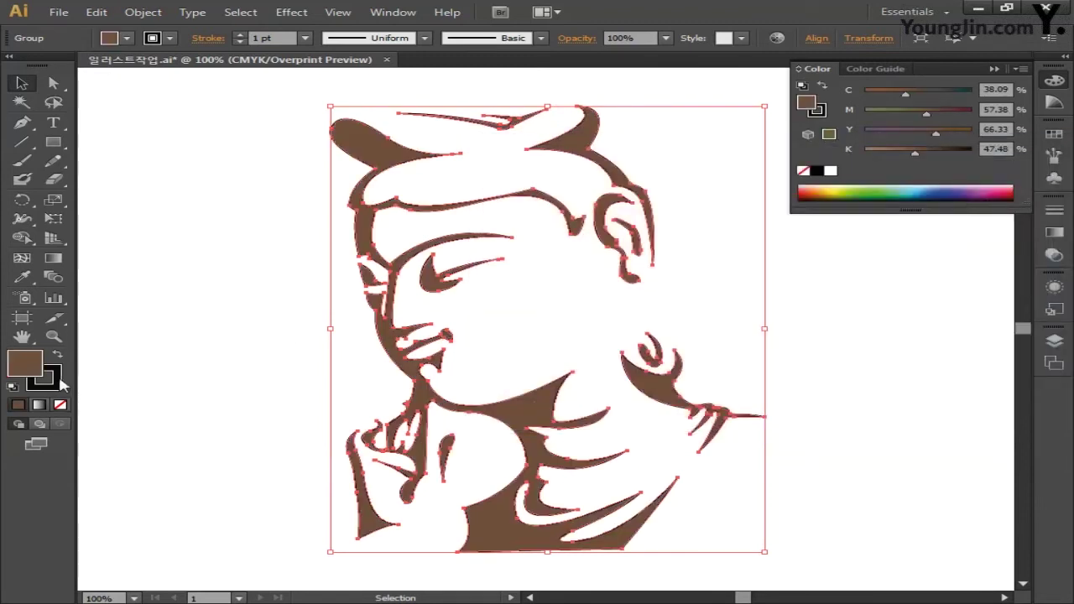
Remove the stroke from the face illustration and deselect it
left_click(57, 384)
left_click(59, 404)
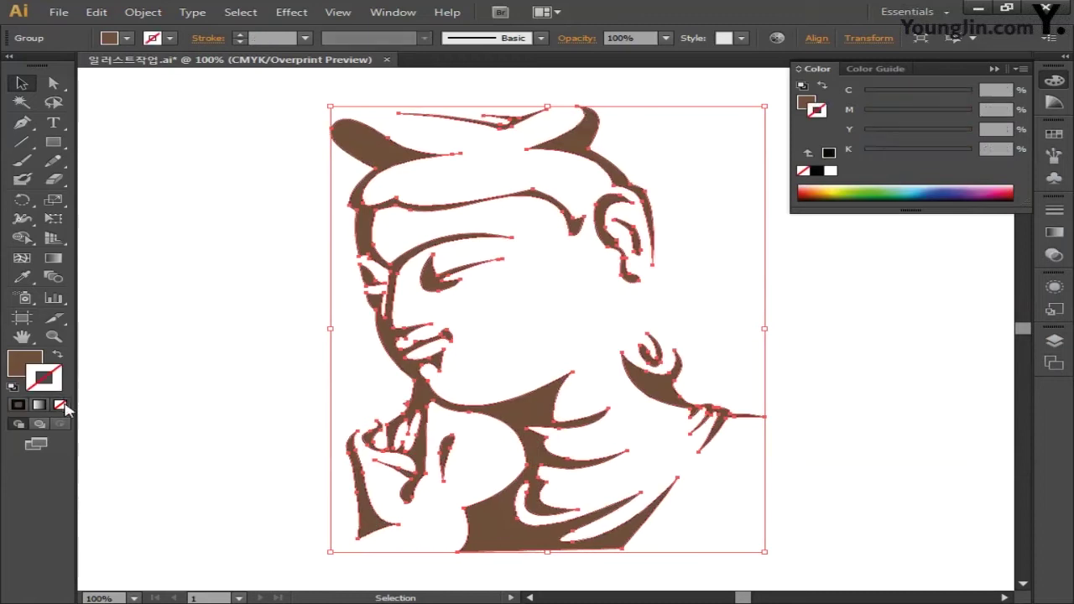
left_click(1054, 80)
left_click(844, 259)
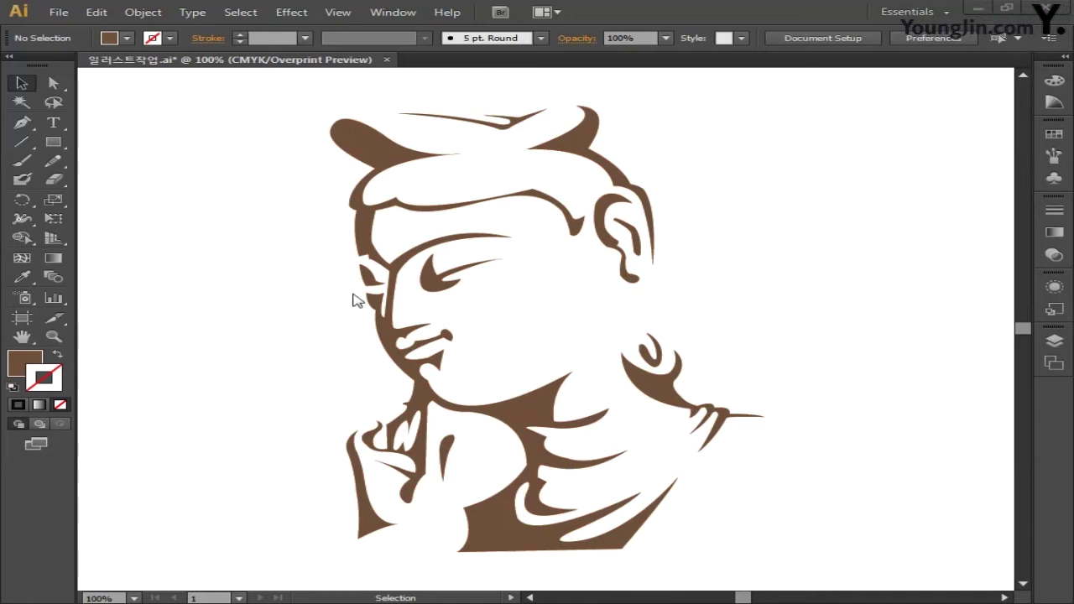
Draw a large horizontal ellipse in the empty canvas area beside the face illustration
key("space")
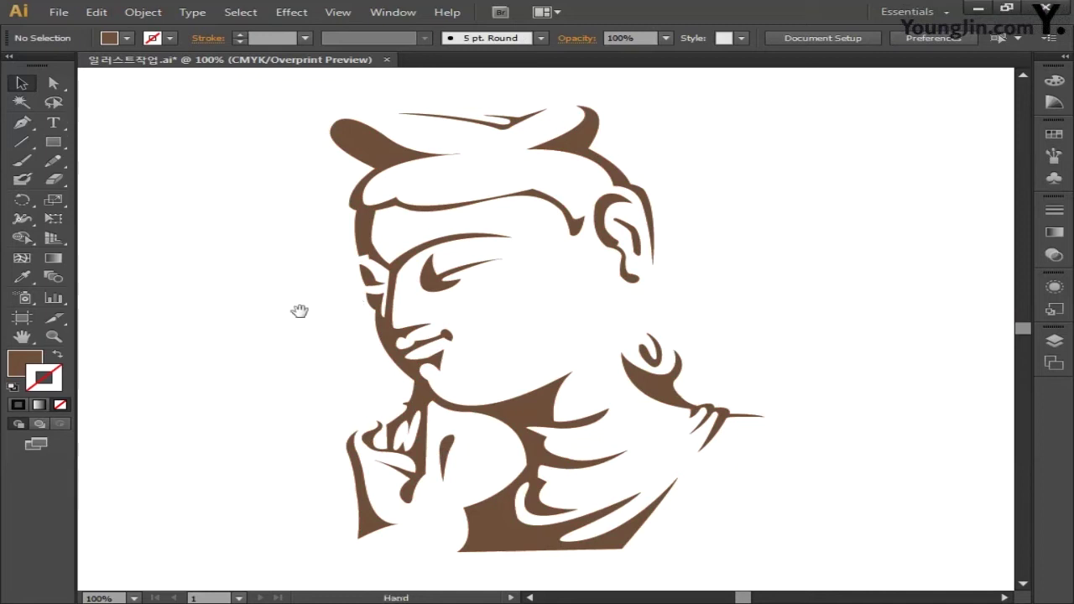
left_click_drag(291, 313, 566, 314)
left_click_drag(395, 315, 643, 315)
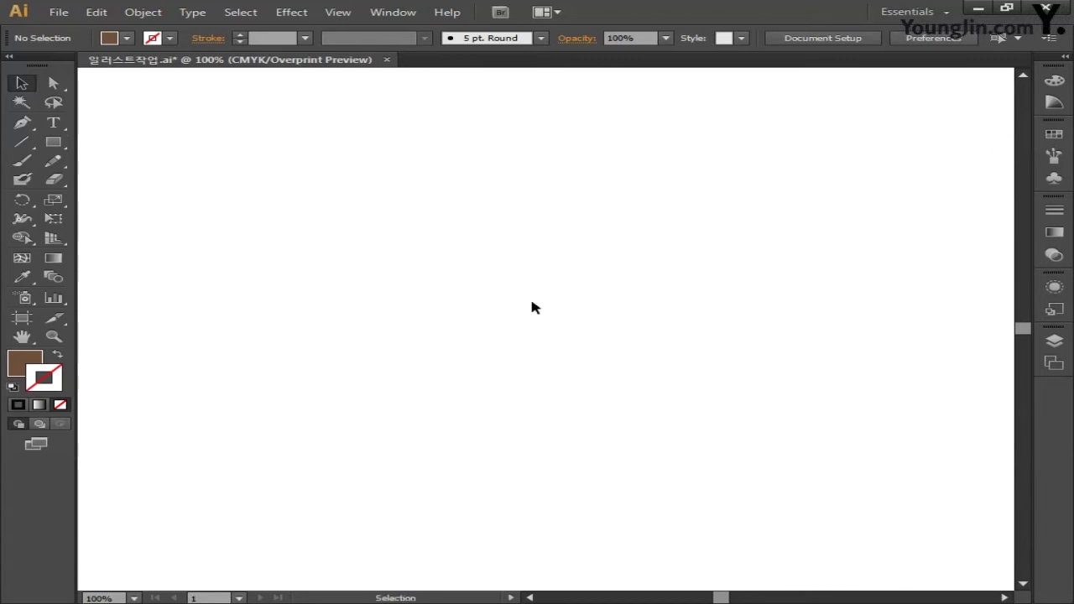
left_click(57, 144)
left_click_drag(57, 146, 148, 178)
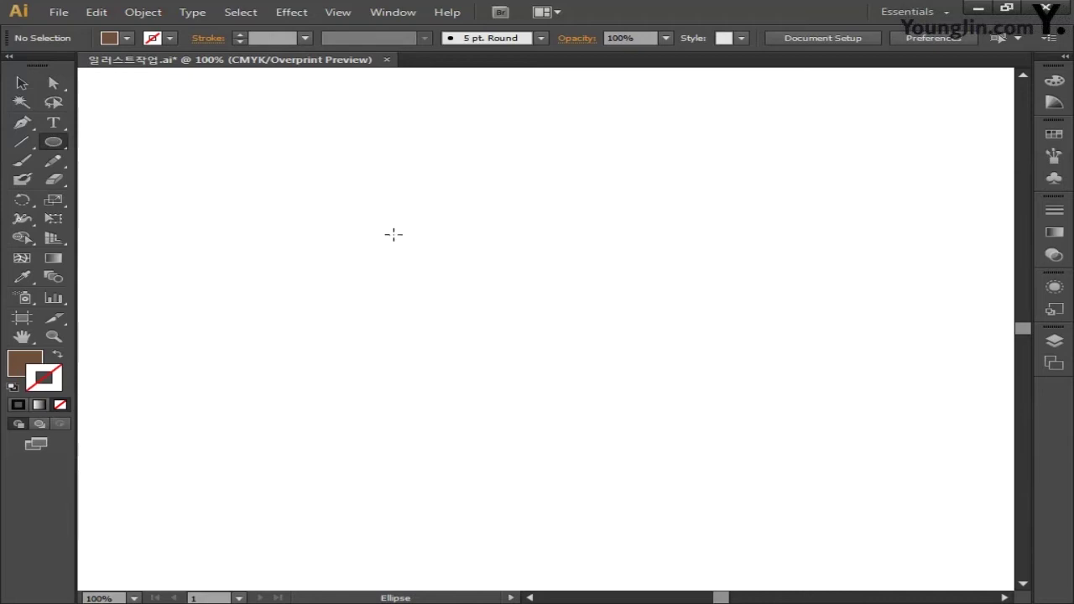
left_click_drag(352, 190, 722, 432)
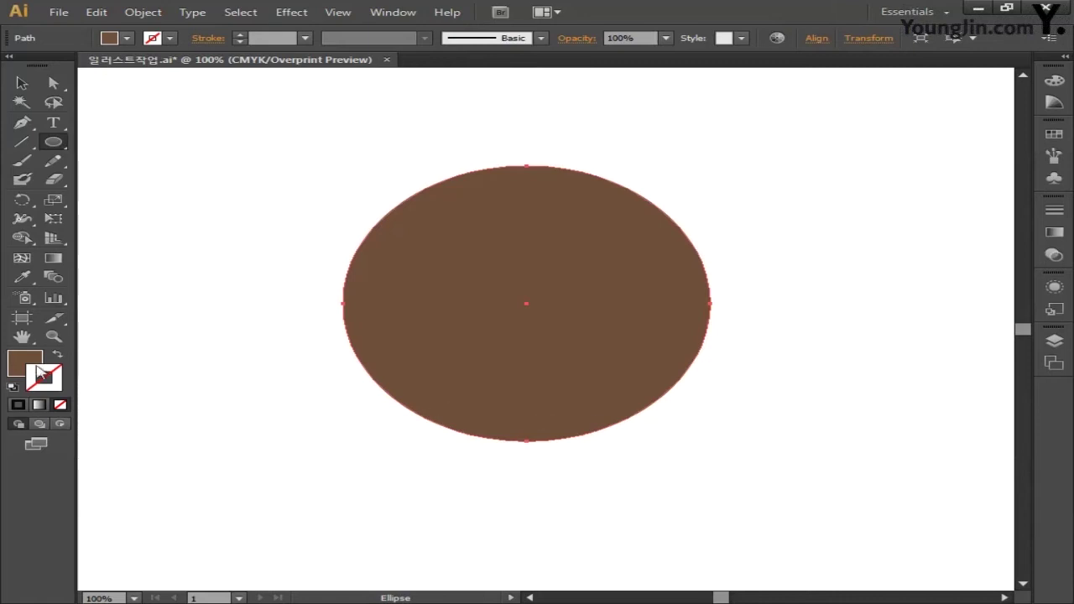
Remove the large ellipse's fill and give it a black stroke
left_click(25, 363)
left_click(59, 404)
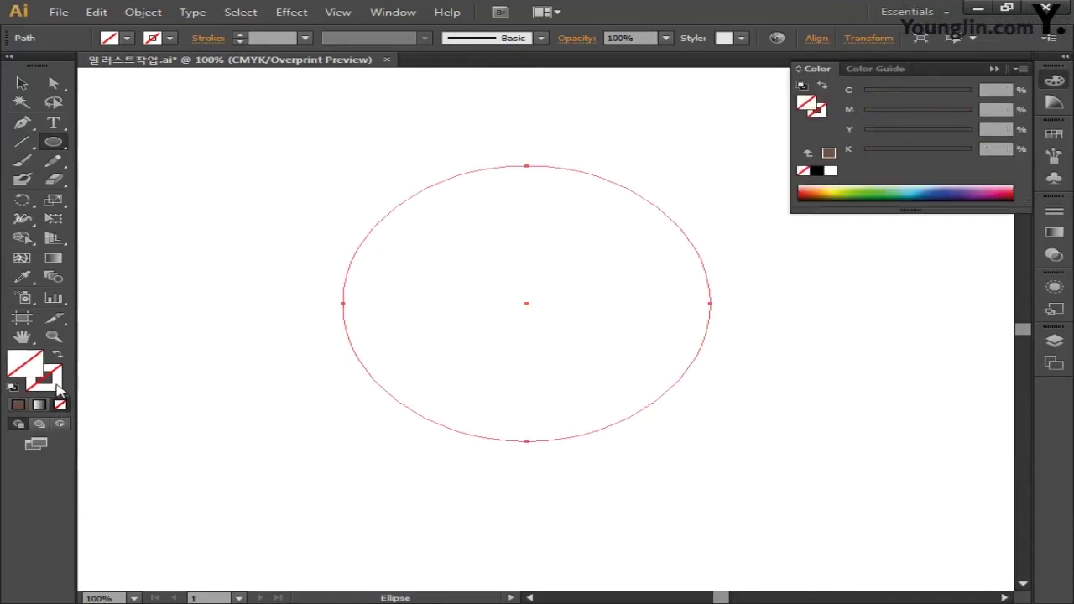
double_click(50, 382)
left_click_drag(555, 304, 635, 374)
left_click(990, 196)
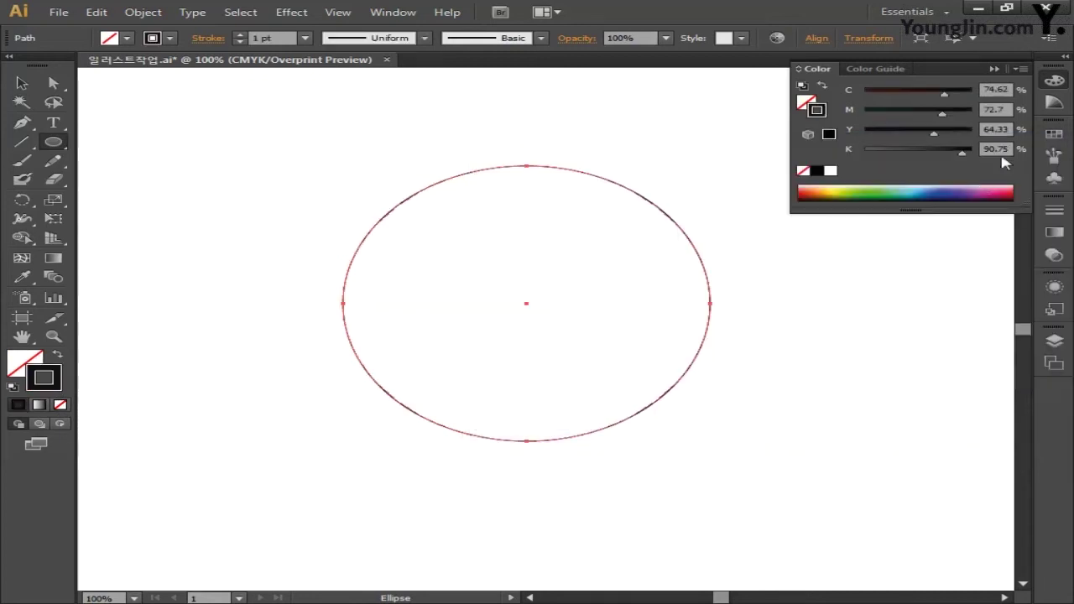
left_click(1055, 80)
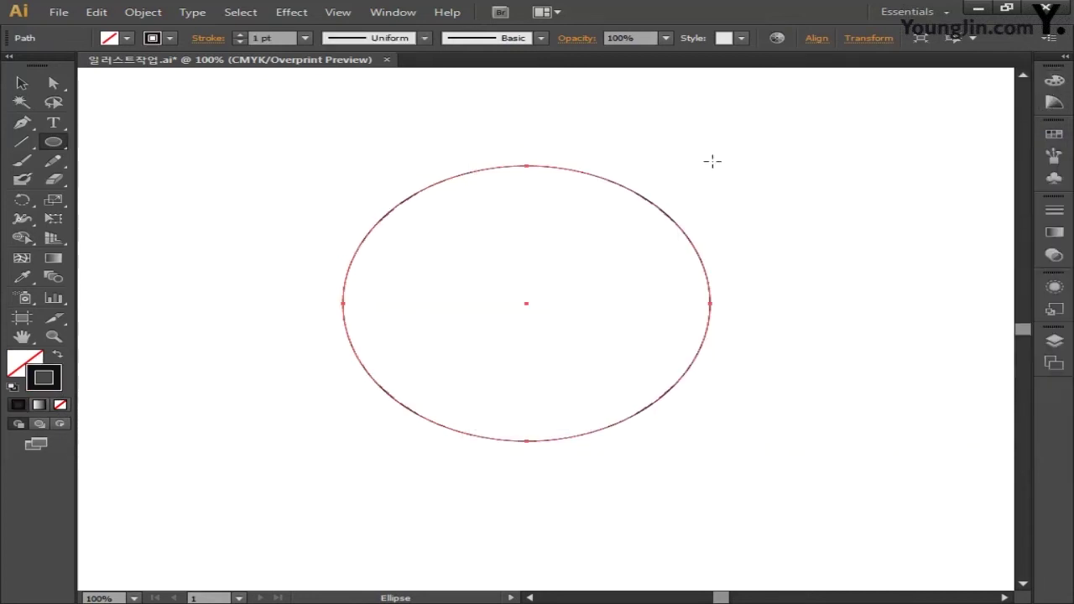
Create a concentric copy of the ellipse scaled uniformly to 50%
double_click(53, 203)
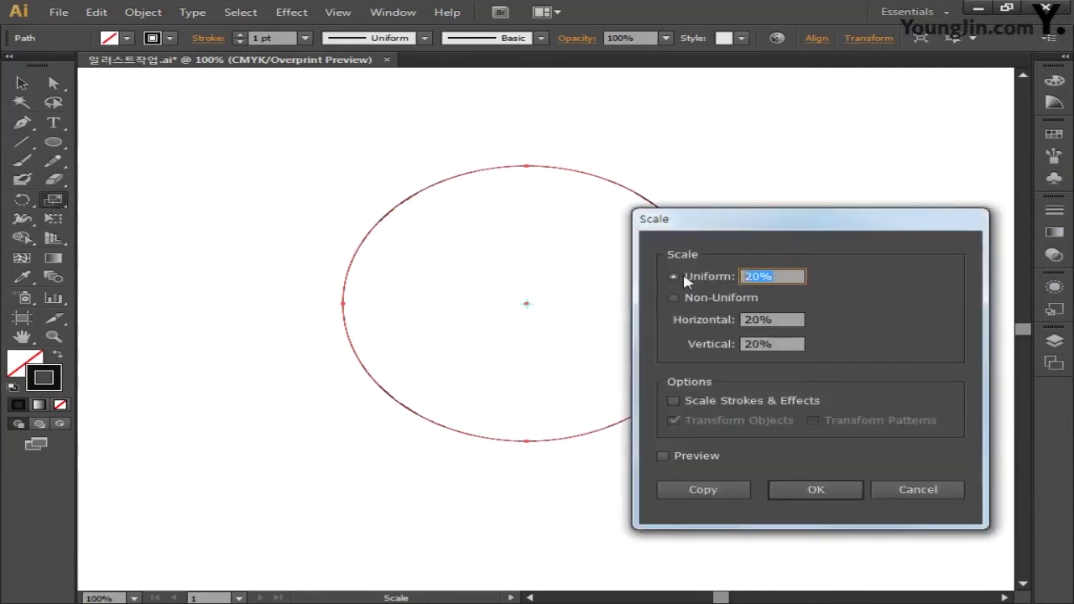
type("50")
left_click(688, 490)
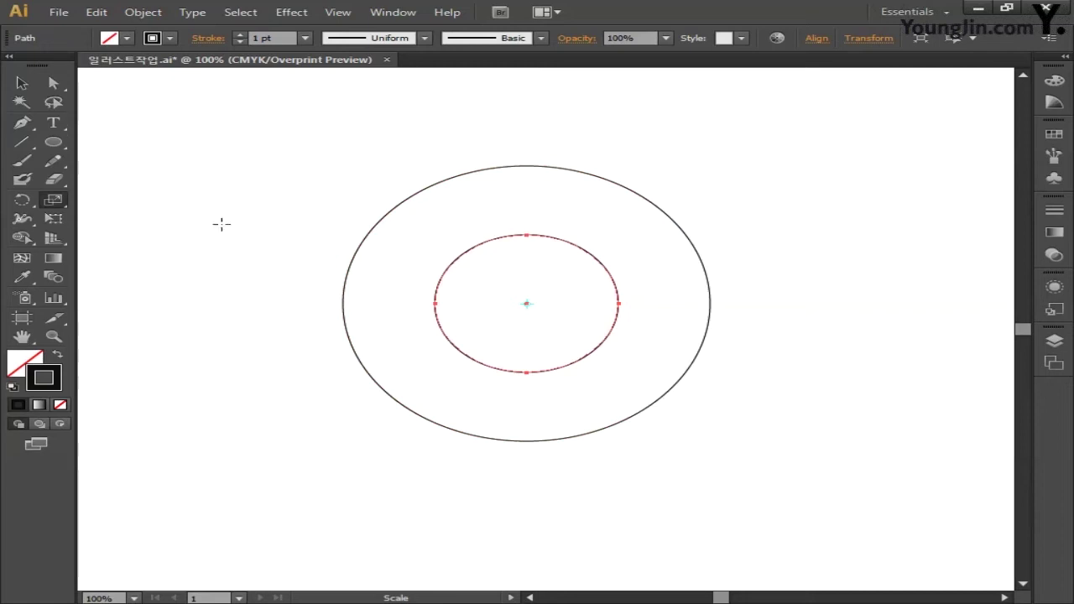
Select both ellipses and align their left edges relative to the selection
left_click(31, 87)
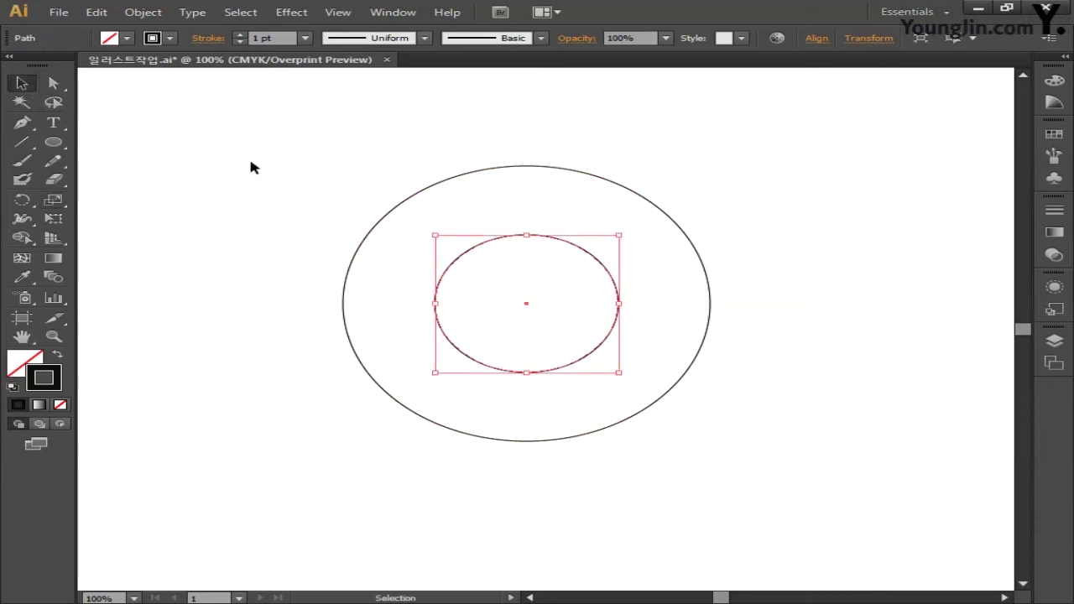
left_click_drag(314, 166, 521, 305)
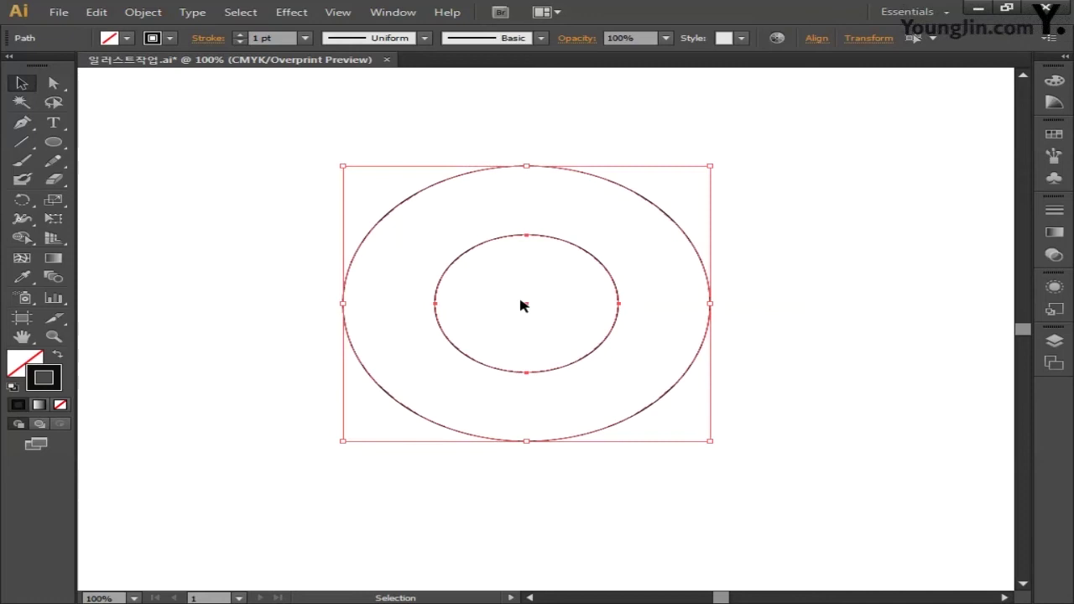
left_click(393, 12)
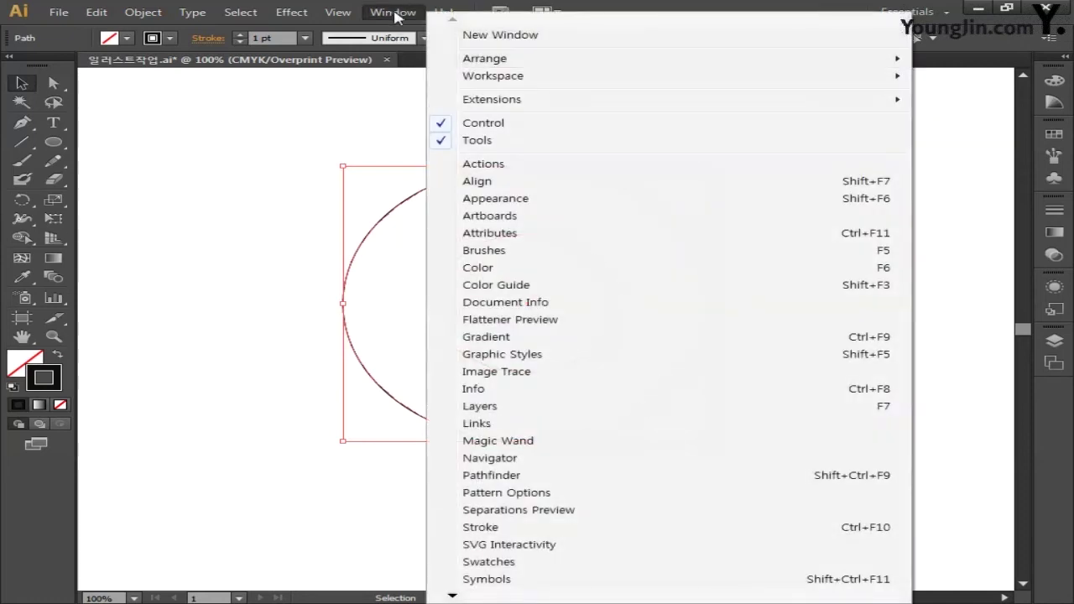
left_click(496, 181)
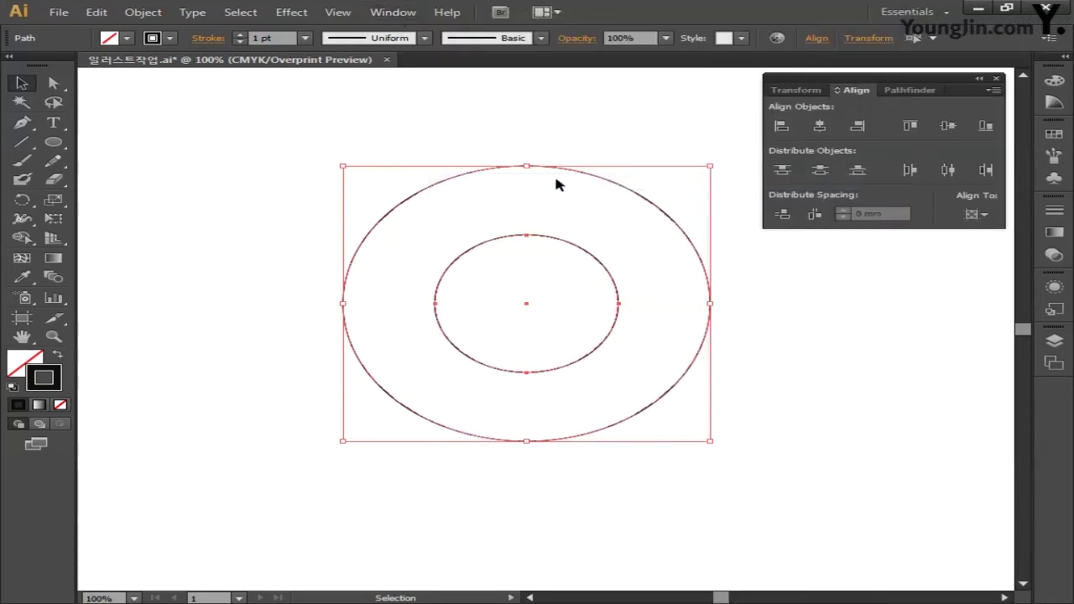
left_click(973, 214)
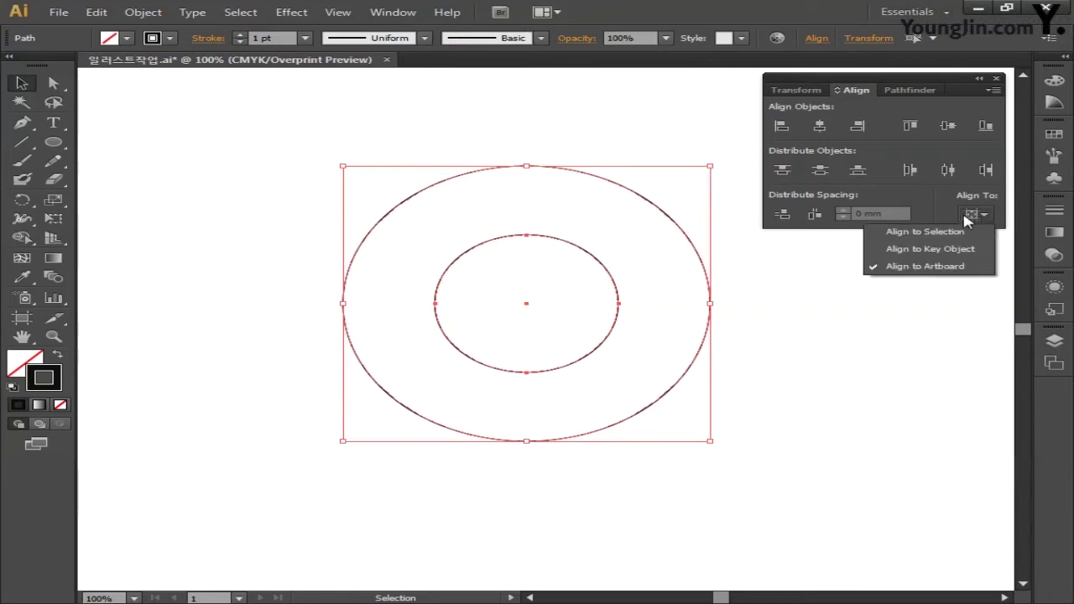
left_click(947, 233)
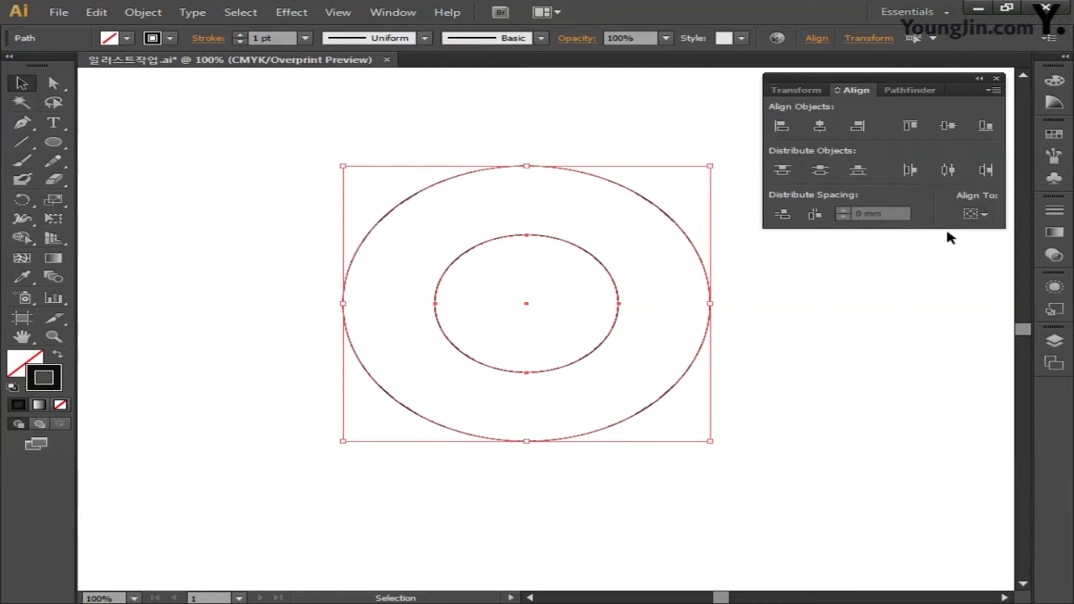
left_click(781, 128)
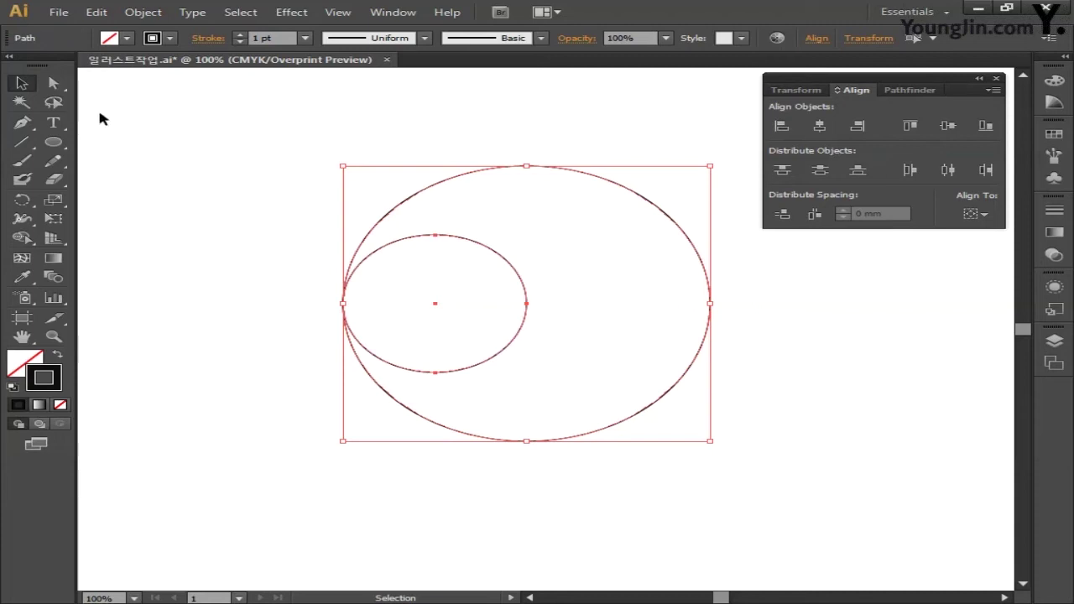
Turn on Smart Guides and duplicate the small ellipse horizontally into the right half of the large ellipse, touching the original
left_click(212, 196)
left_click_drag(437, 217, 476, 267)
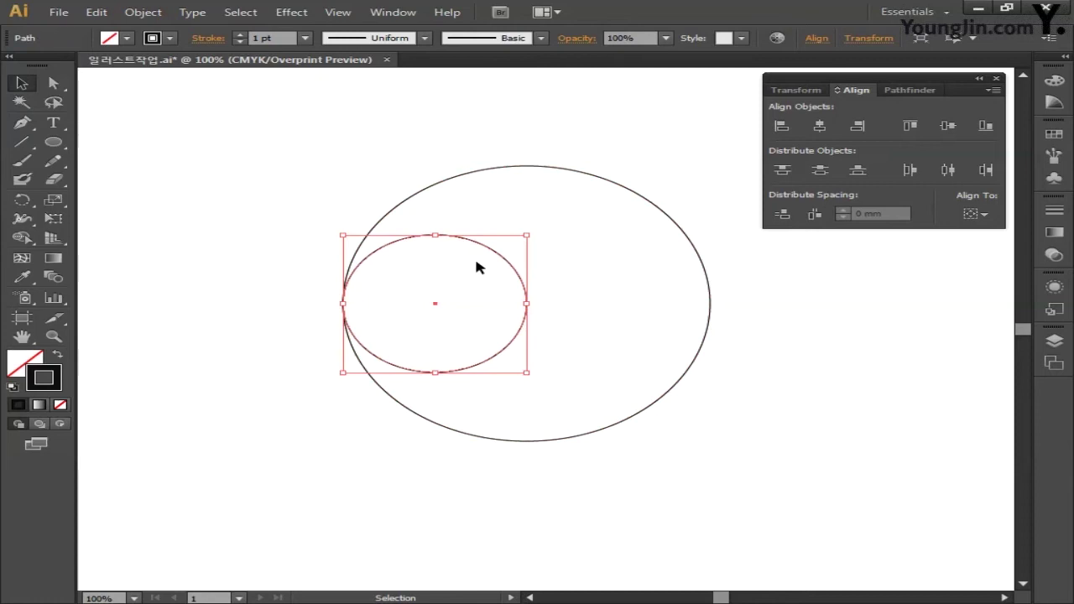
left_click(344, 18)
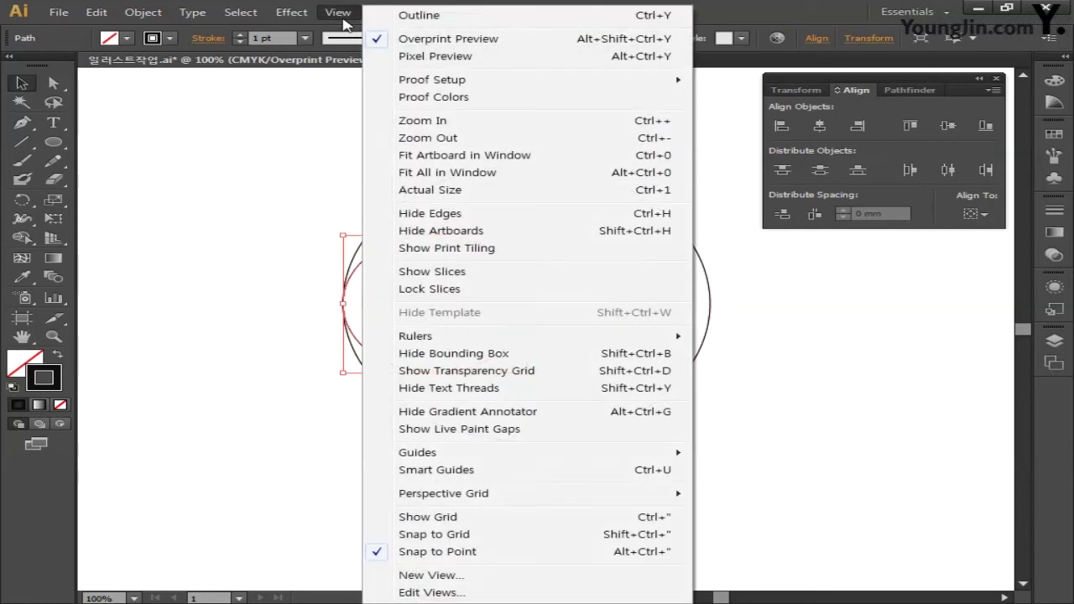
left_click(409, 473)
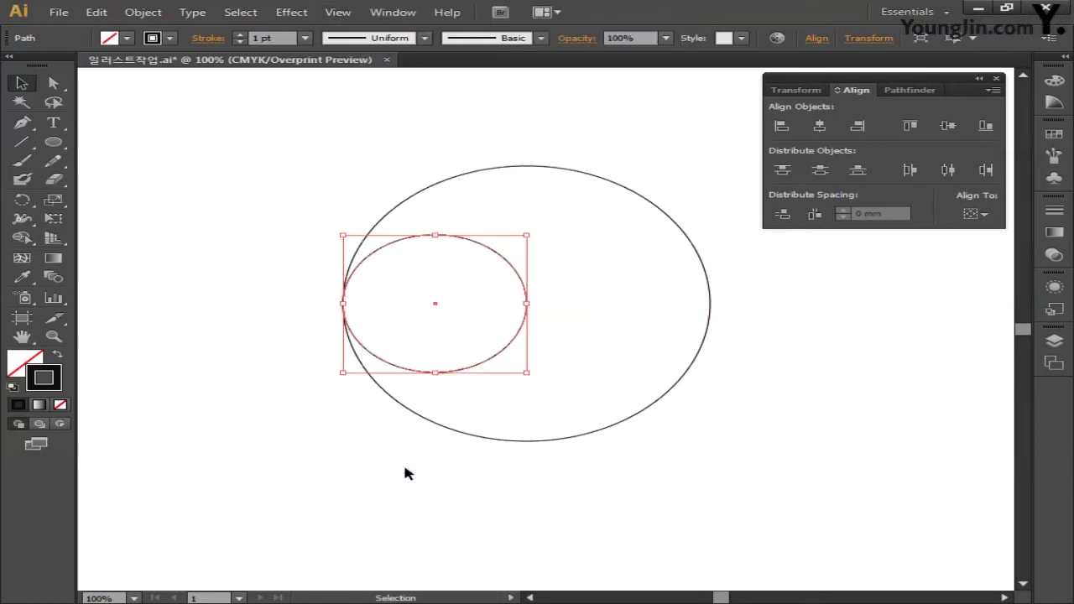
left_click_drag(484, 243, 669, 255)
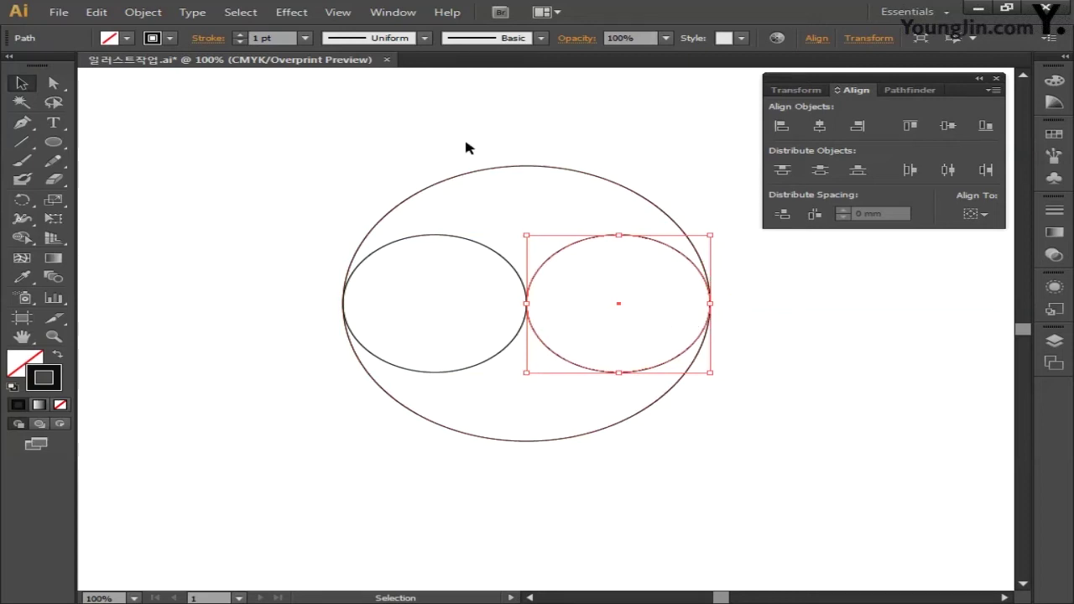
Delete the left small ellipse's top anchor and the right one's bottom anchor, leaving an S-shaped curve across the large ellipse
left_click_drag(532, 187, 532, 187)
key("a")
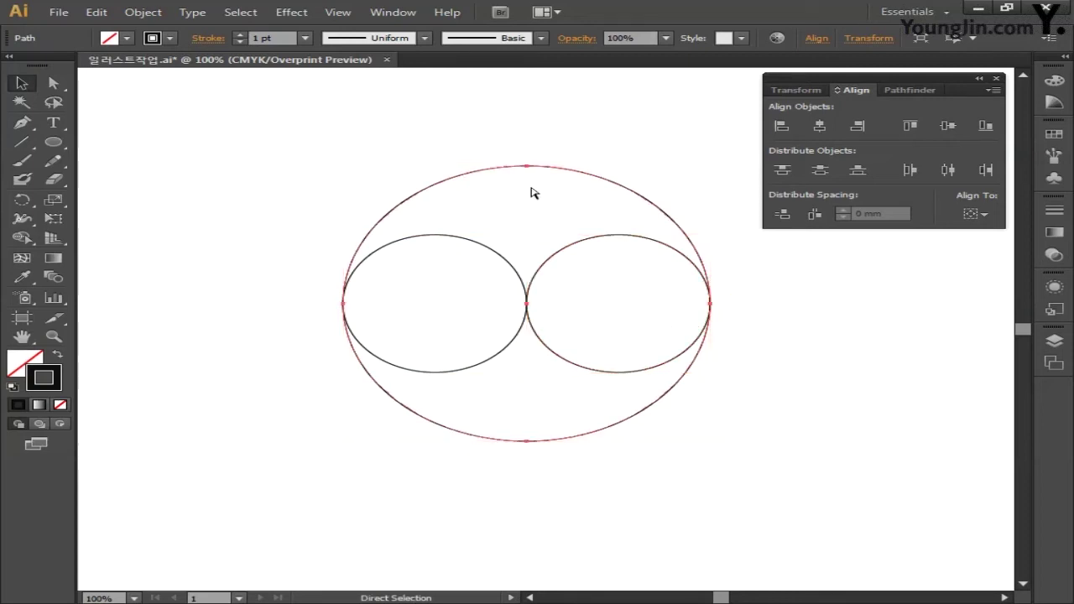
left_click(531, 193)
key("v")
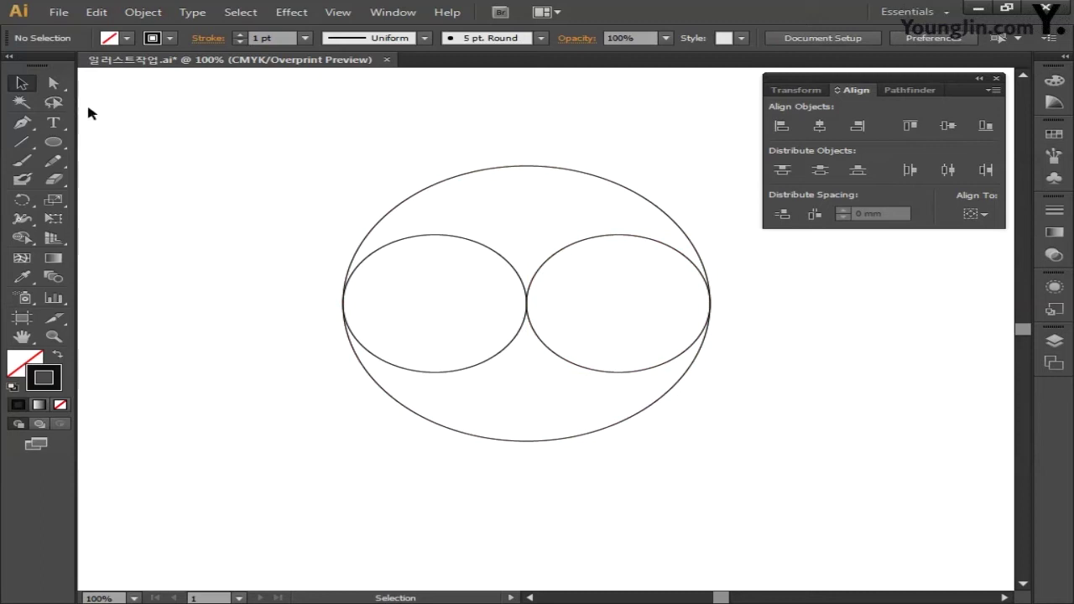
left_click(53, 82)
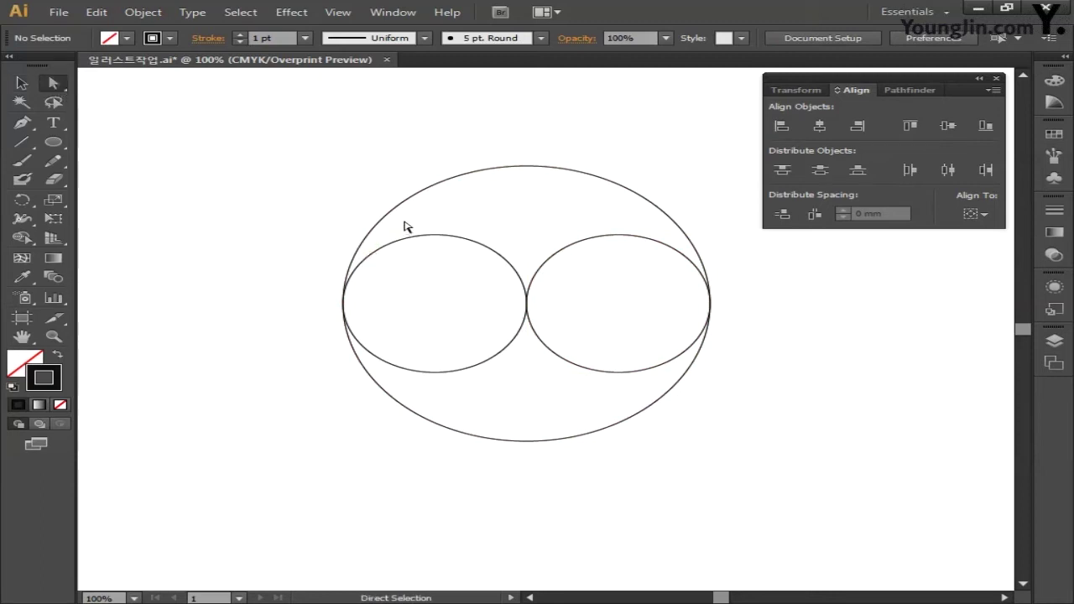
mouse_move(405, 220)
left_mouse_down()
mouse_move(462, 267)
mouse_move(417, 225)
left_mouse_up()
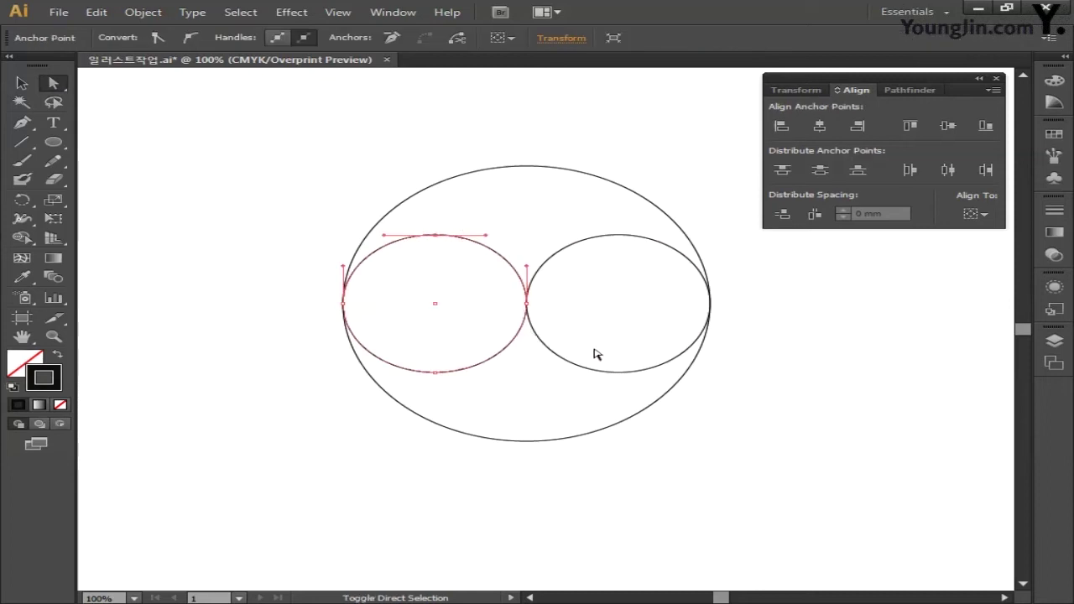
left_click_drag(598, 353, 639, 389)
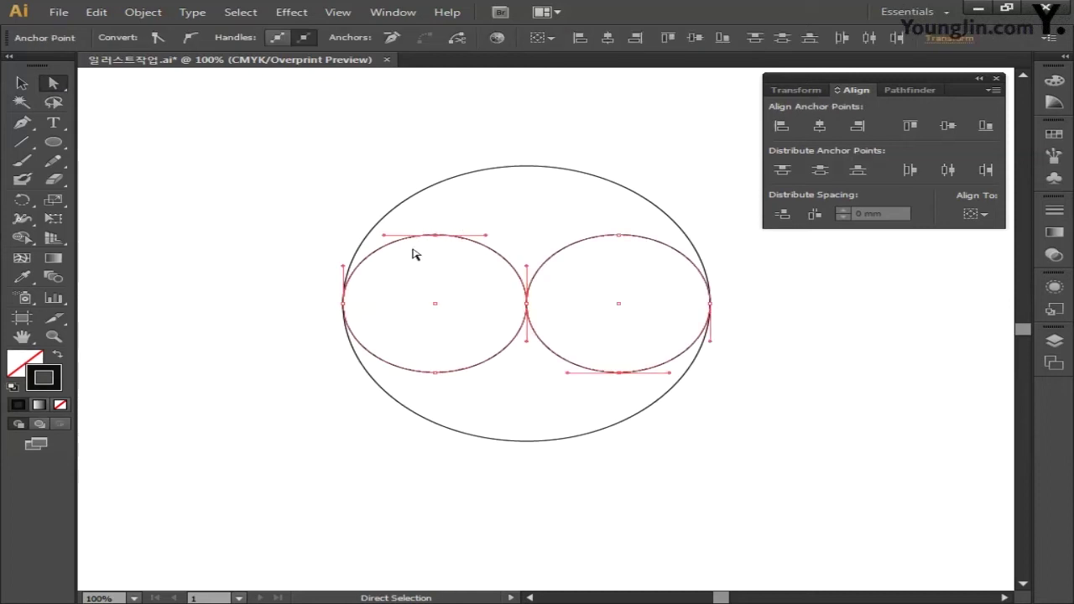
key("Delete")
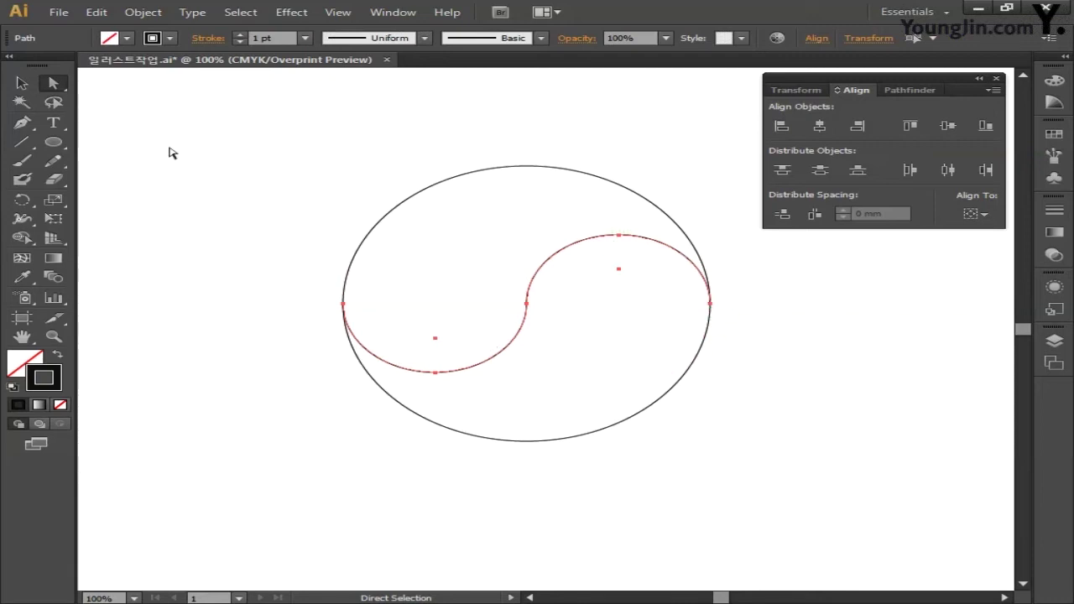
key("v")
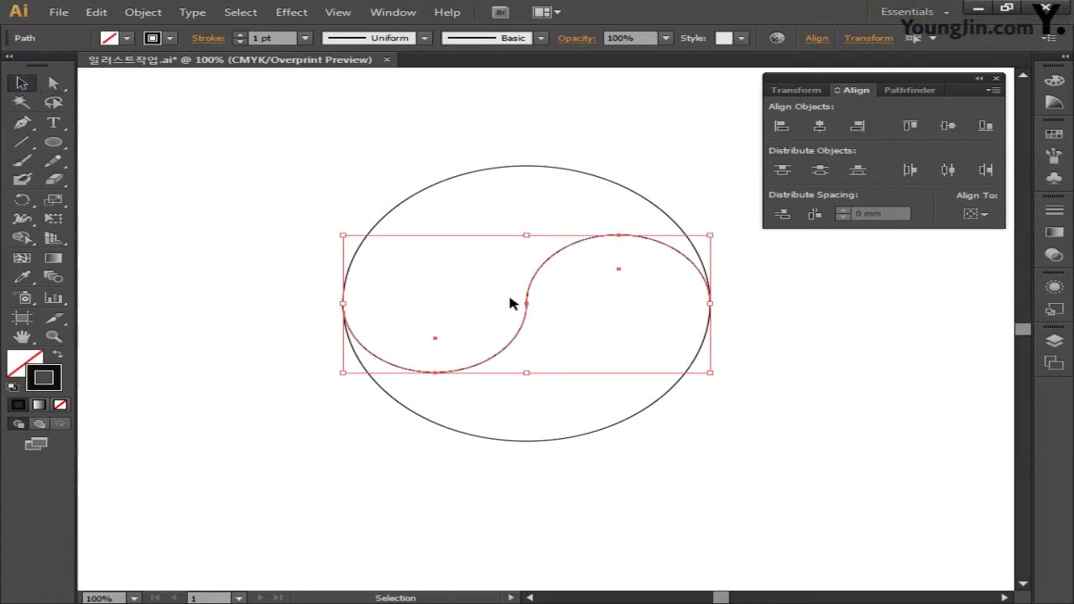
Join the two open arcs into one continuous S-curve and unlock the large ellipse
right_click(527, 304)
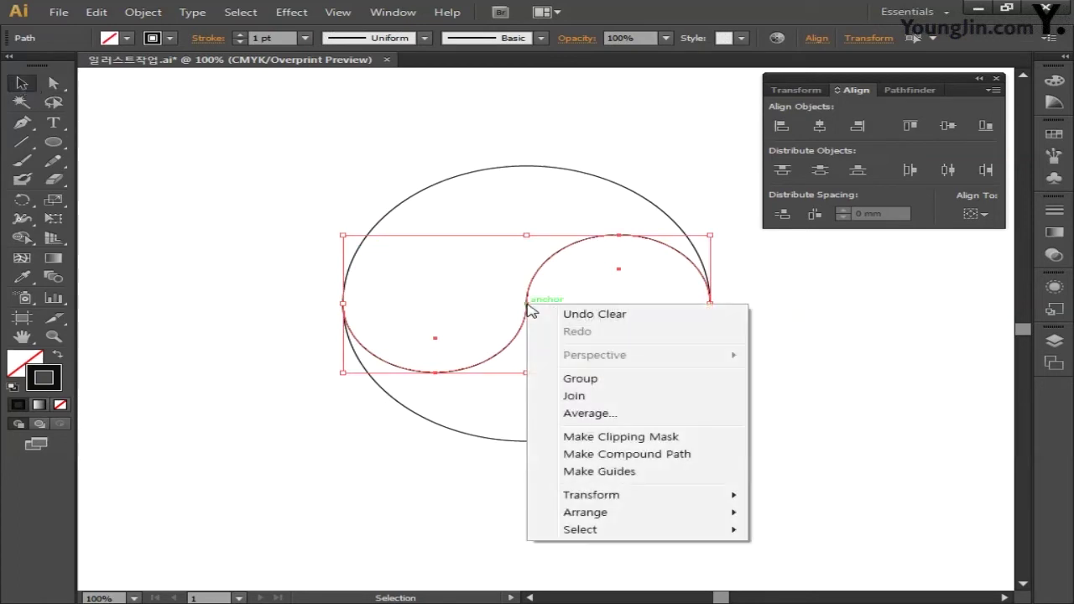
left_click(576, 394)
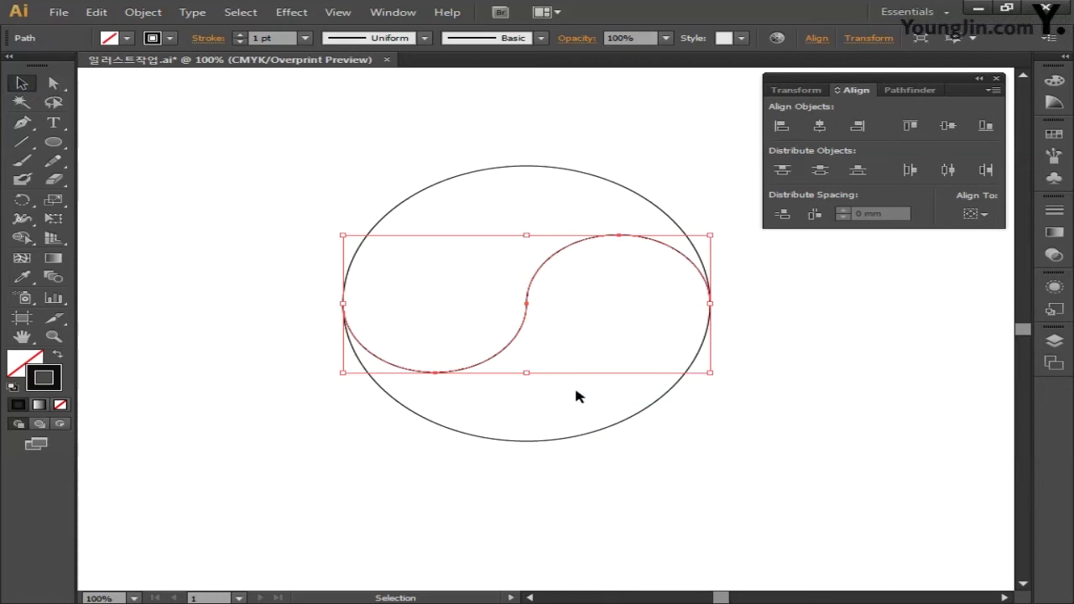
left_click(146, 14)
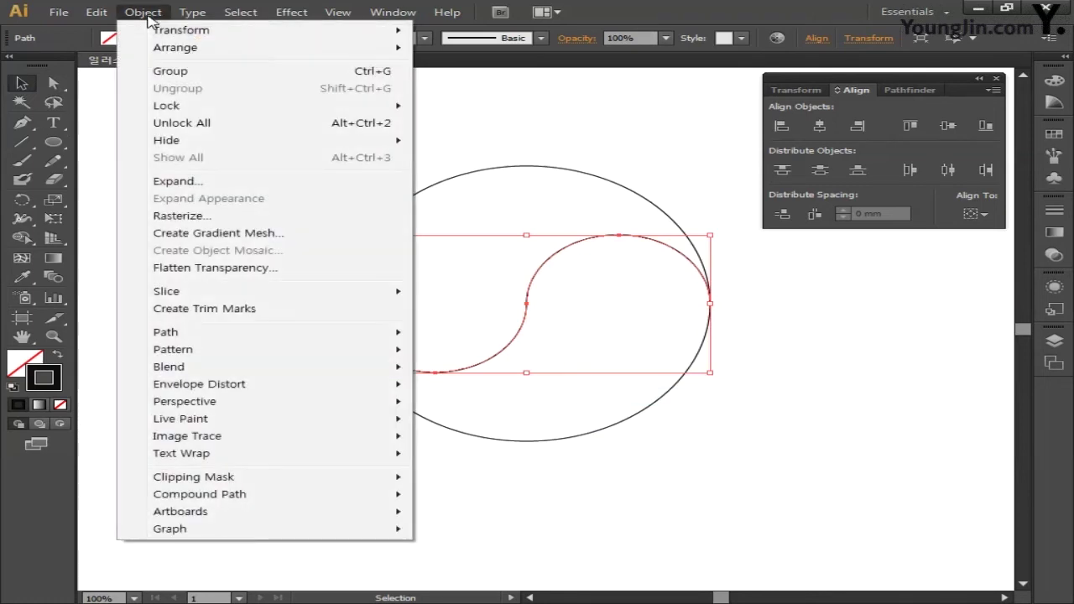
left_click(183, 123)
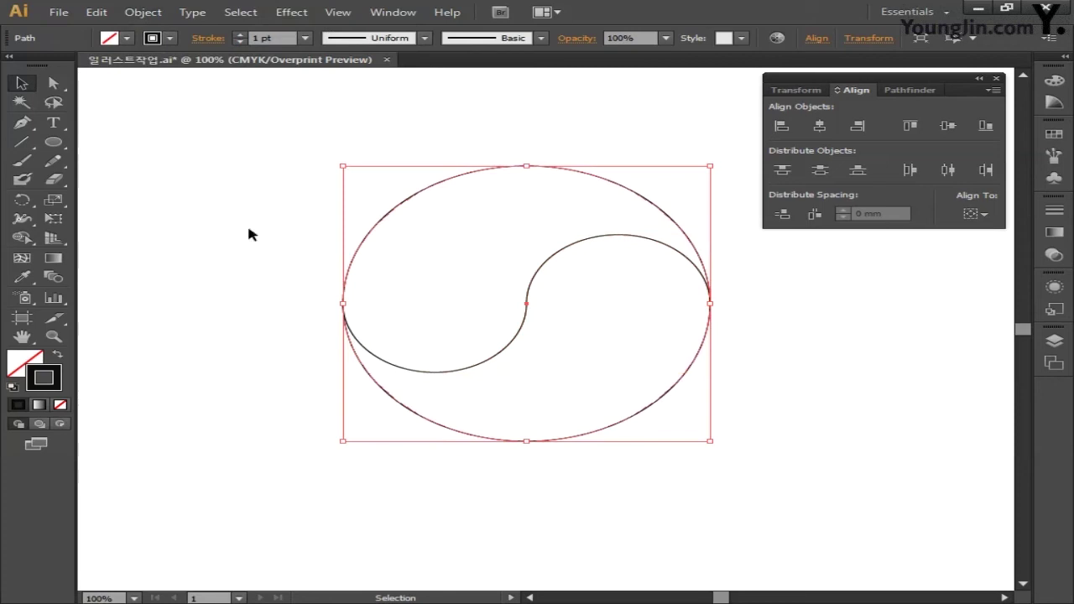
left_click(270, 294)
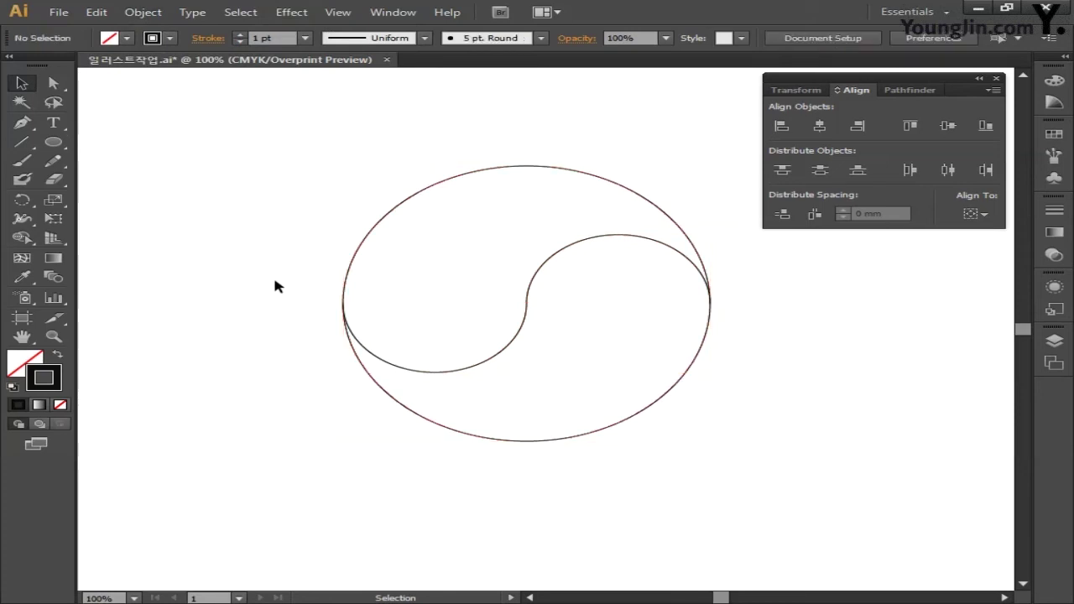
Divide the large ellipse along the S-curve with Pathfinder Divide and ungroup the resulting pieces
left_click_drag(295, 205, 635, 453)
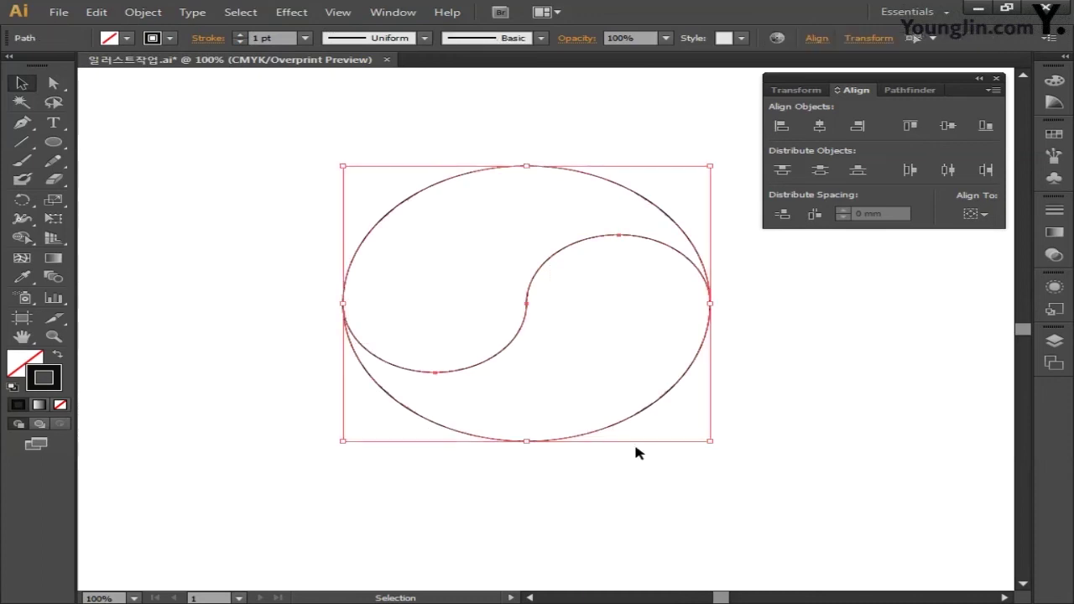
left_click(907, 92)
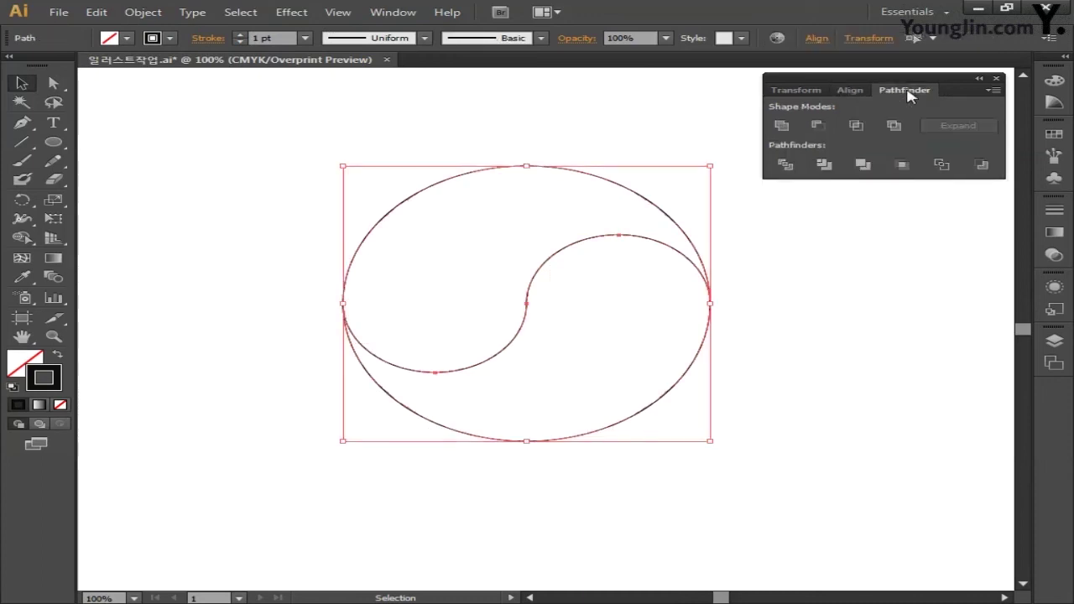
left_click(785, 166)
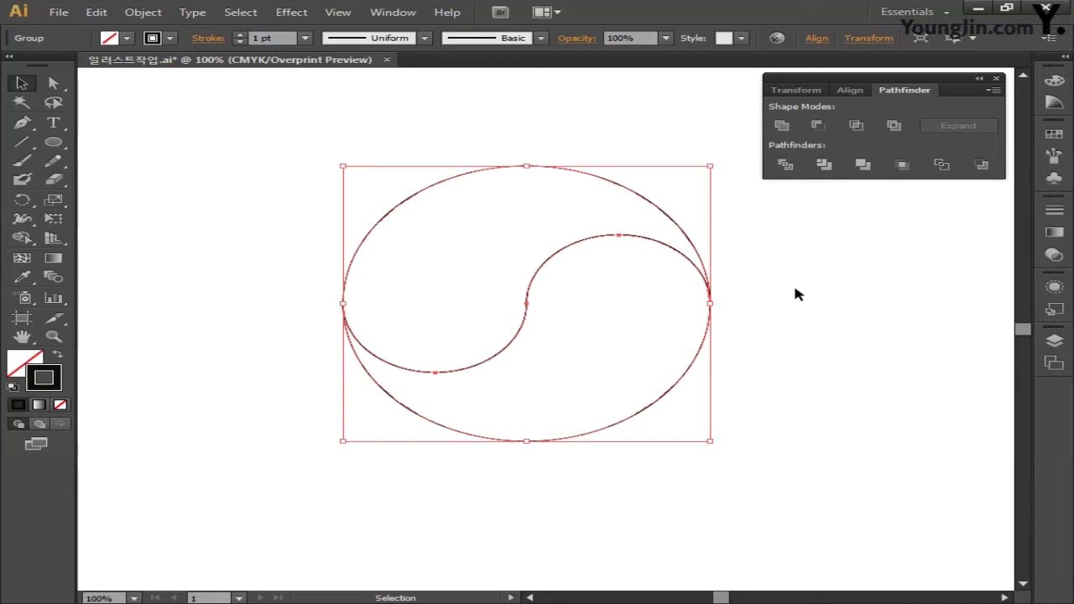
right_click(684, 259)
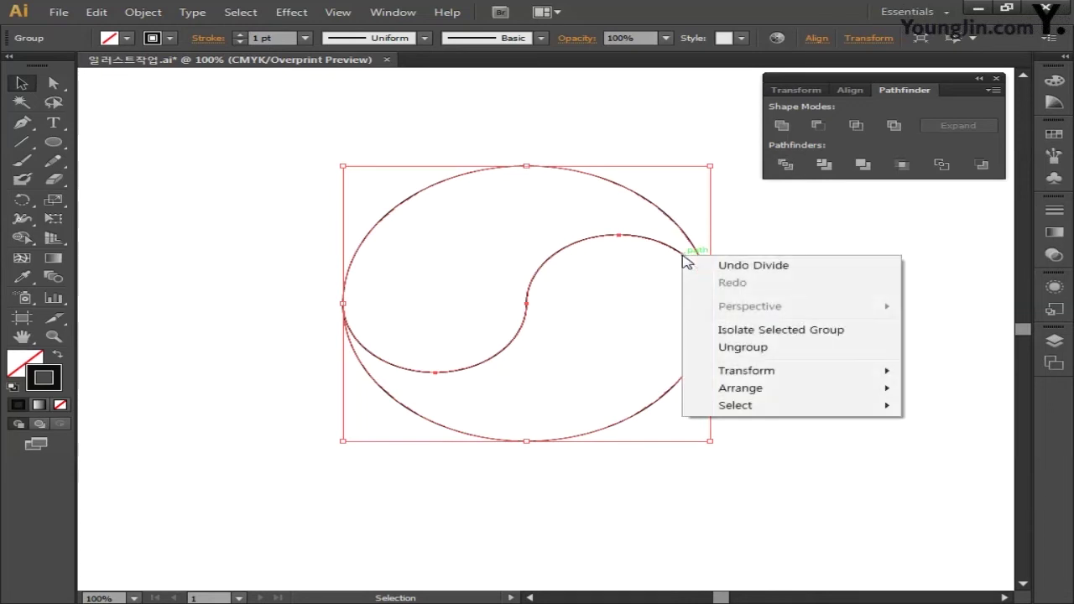
left_click(749, 348)
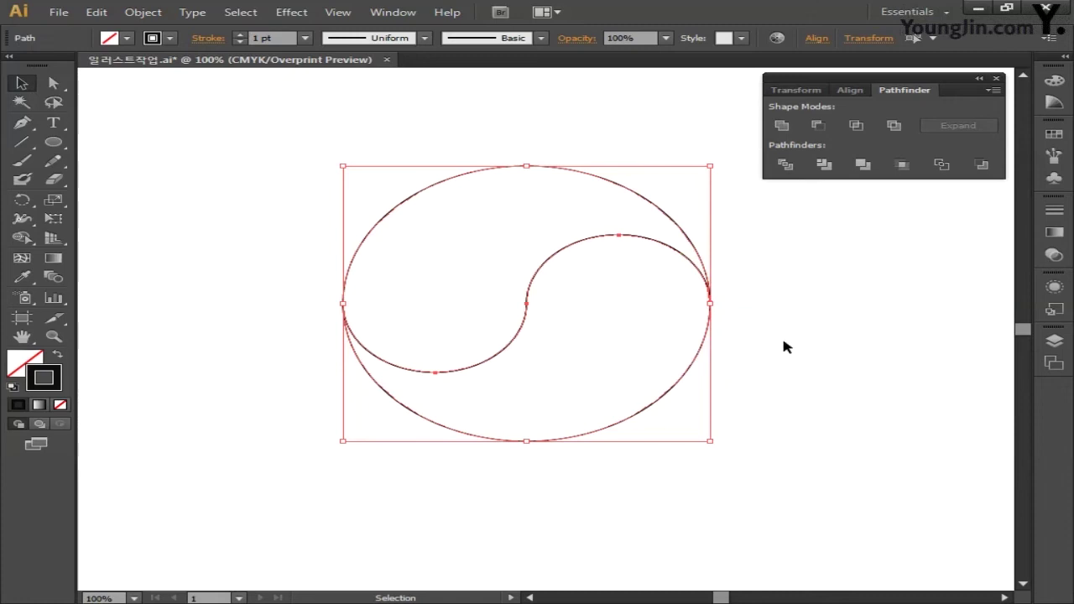
Fill the upper half of the divided ellipse with red, C 0, M 100, Y 100, K 0
left_click(468, 132)
left_click_drag(487, 125, 530, 201)
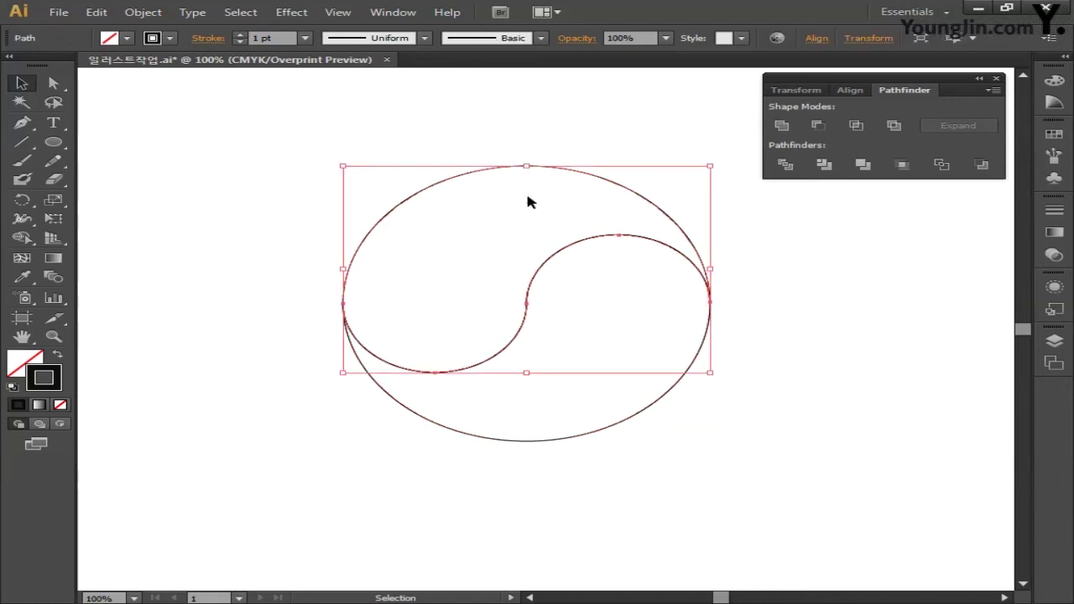
double_click(33, 359)
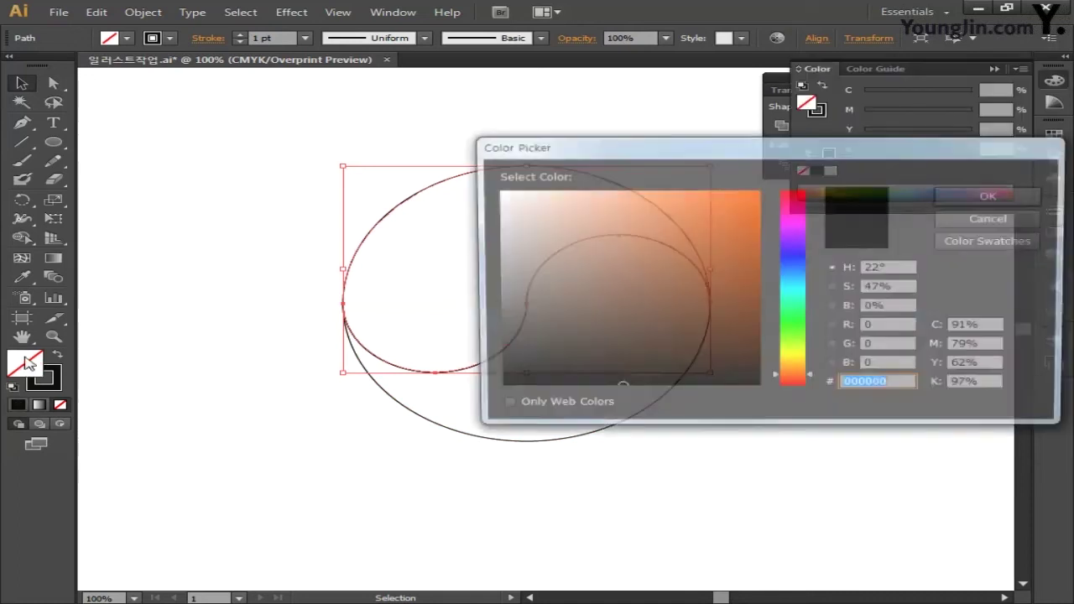
left_click(996, 329)
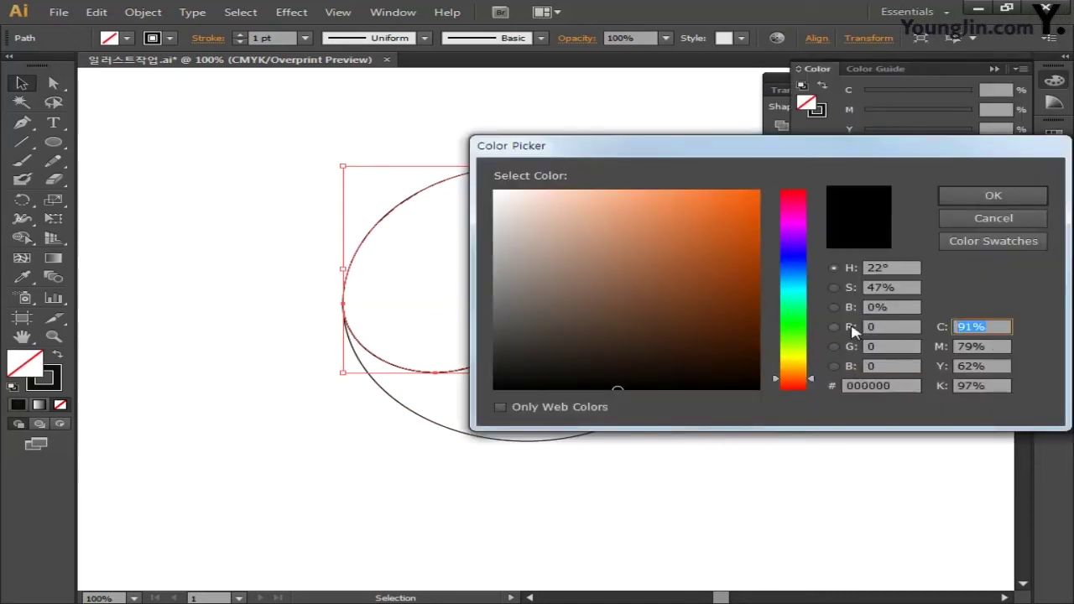
type("0")
key("Tab")
type("100")
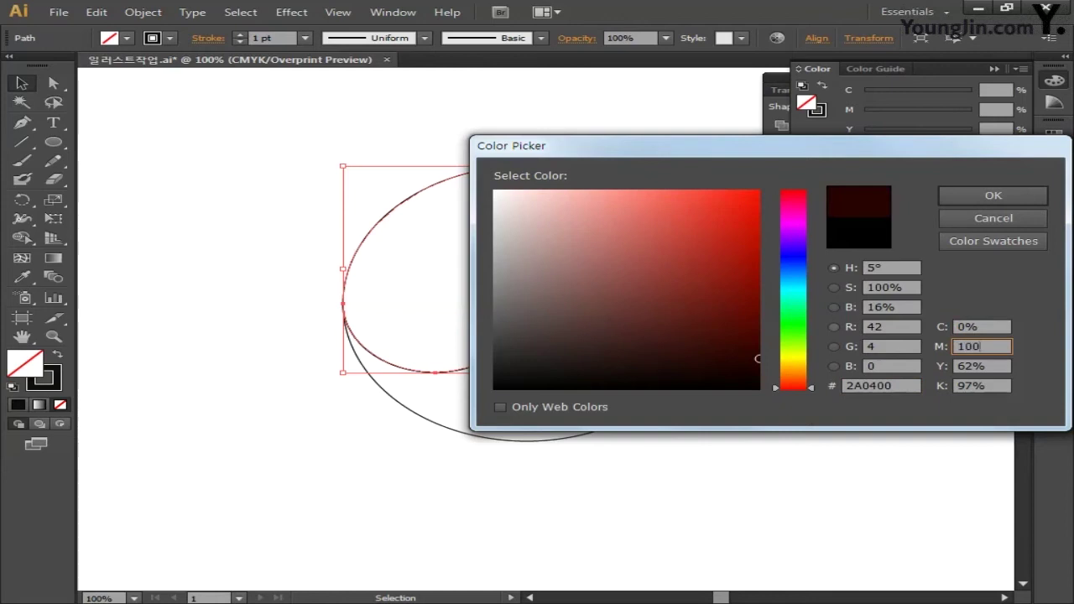
key("Tab")
type("1")
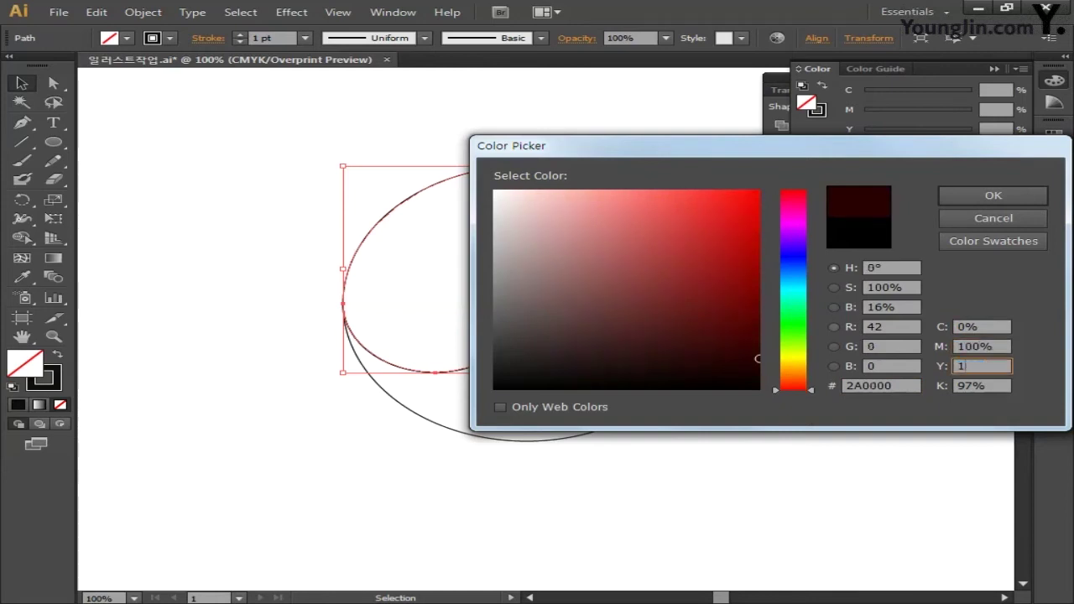
type("00")
key("Tab")
key("Return")
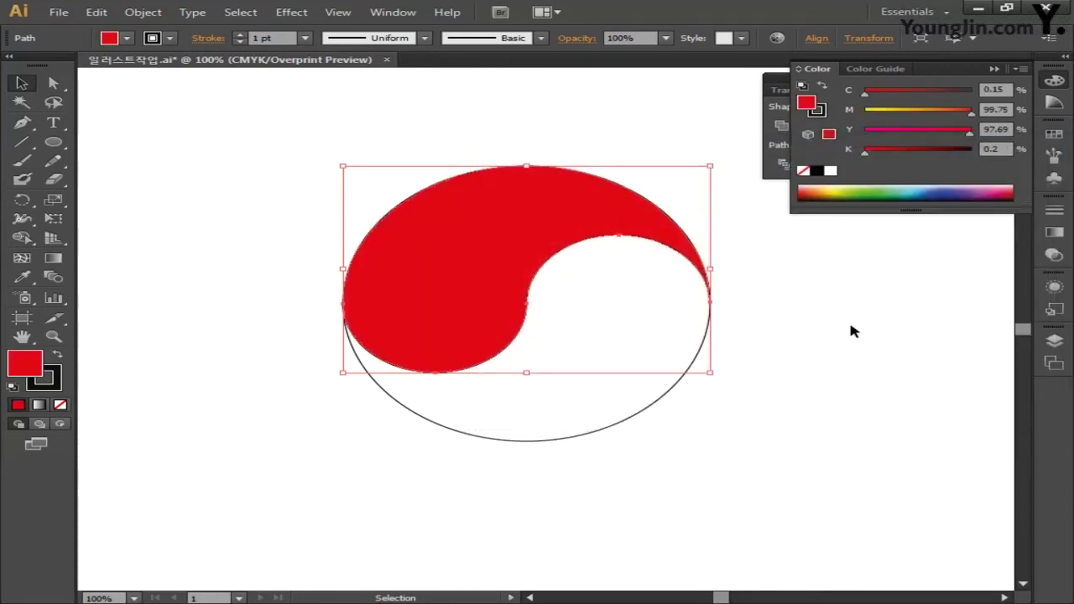
Fill the lower half of the divided ellipse with blue, C 100, M 50, Y 0, K 0
left_click_drag(680, 453, 678, 403)
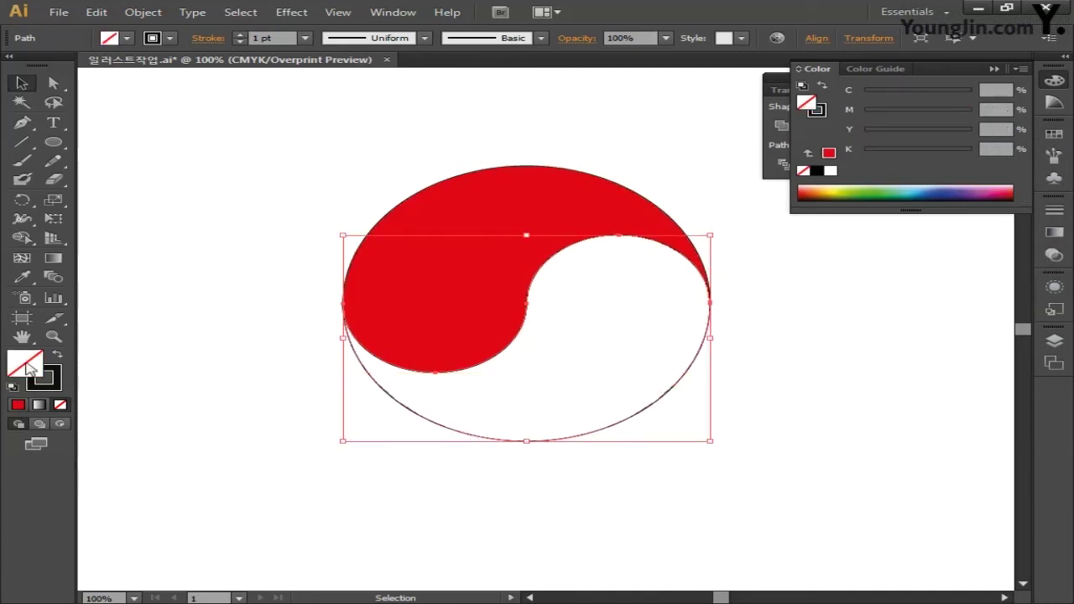
double_click(27, 366)
left_click(982, 327)
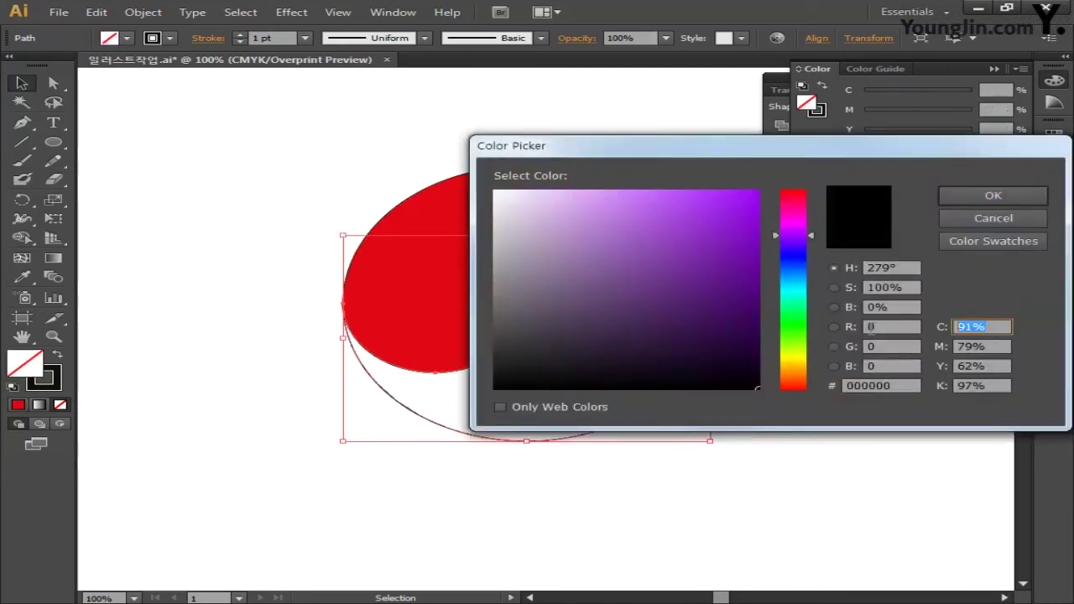
type("100")
key("Tab")
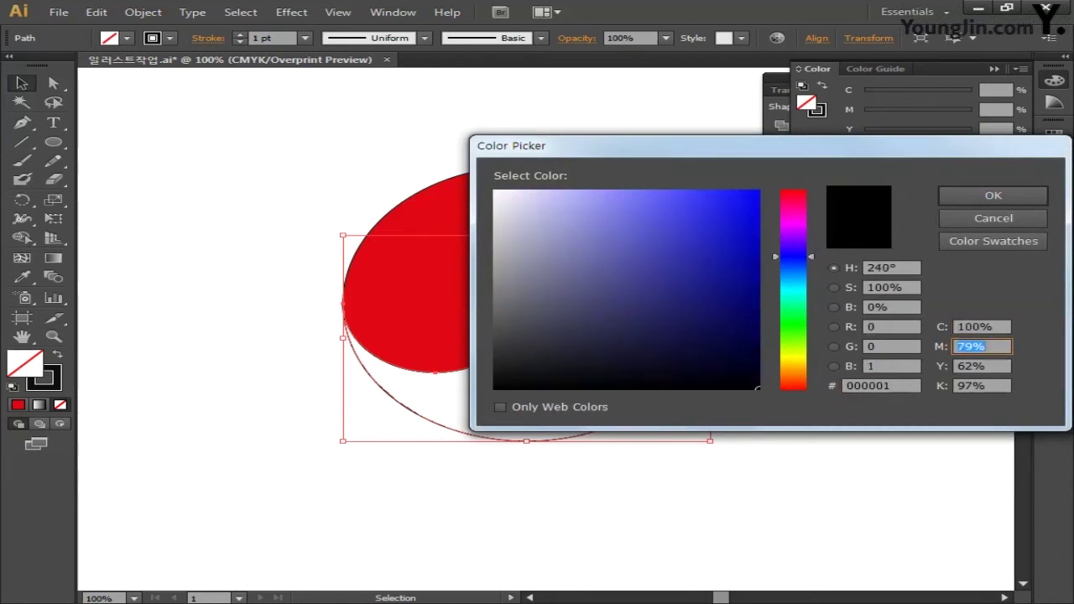
type("50")
key("Tab")
type("0")
key("Tab")
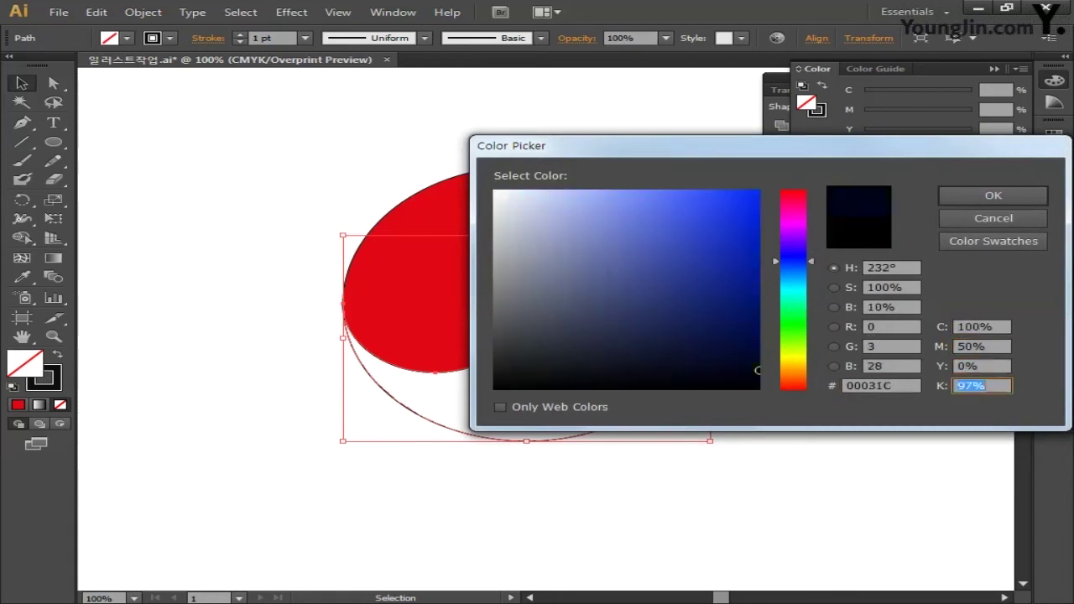
type("0")
left_click(993, 195)
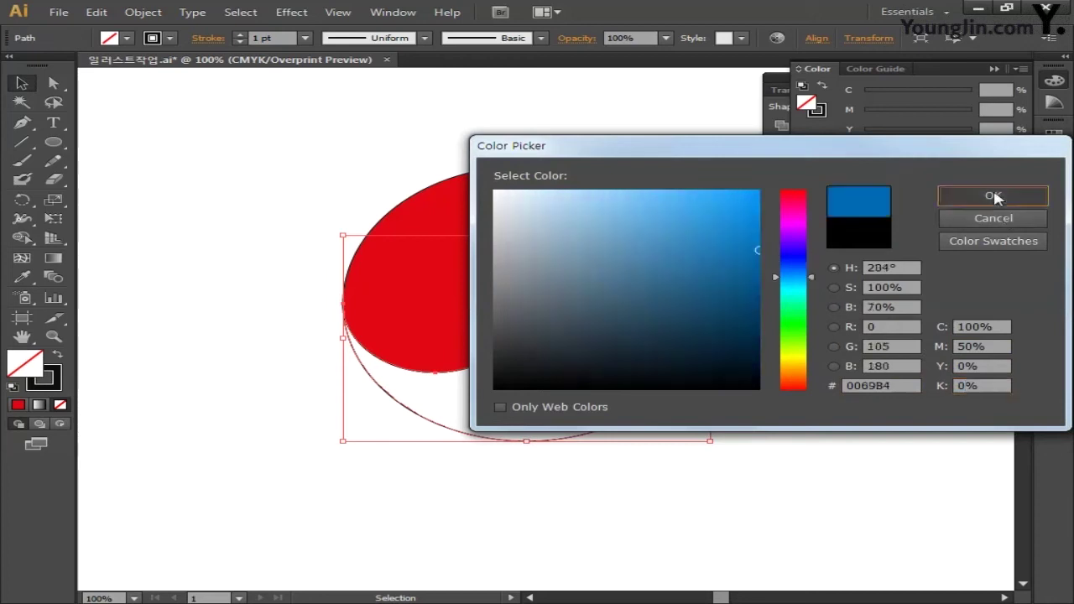
Select both the red and blue halves and remove their stroke
left_click_drag(820, 386, 487, 157)
left_click(56, 388)
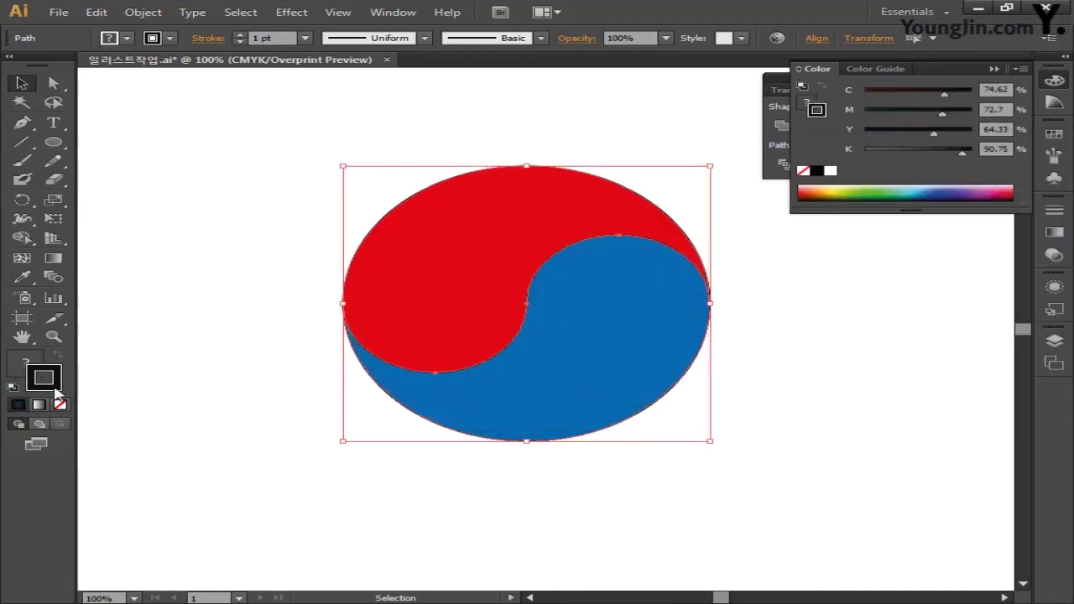
left_click(61, 406)
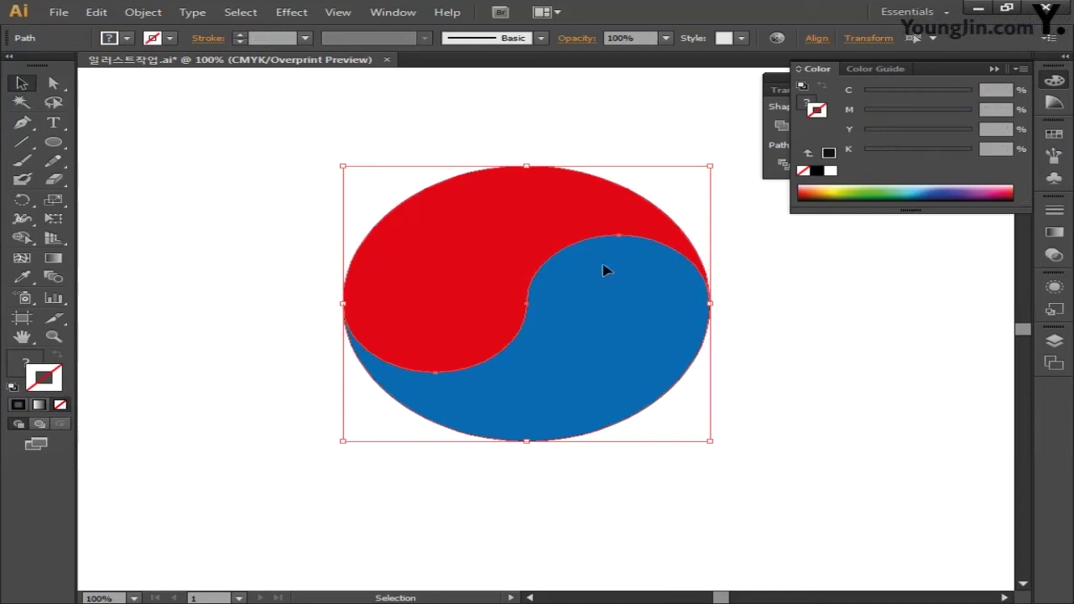
left_click(1057, 82)
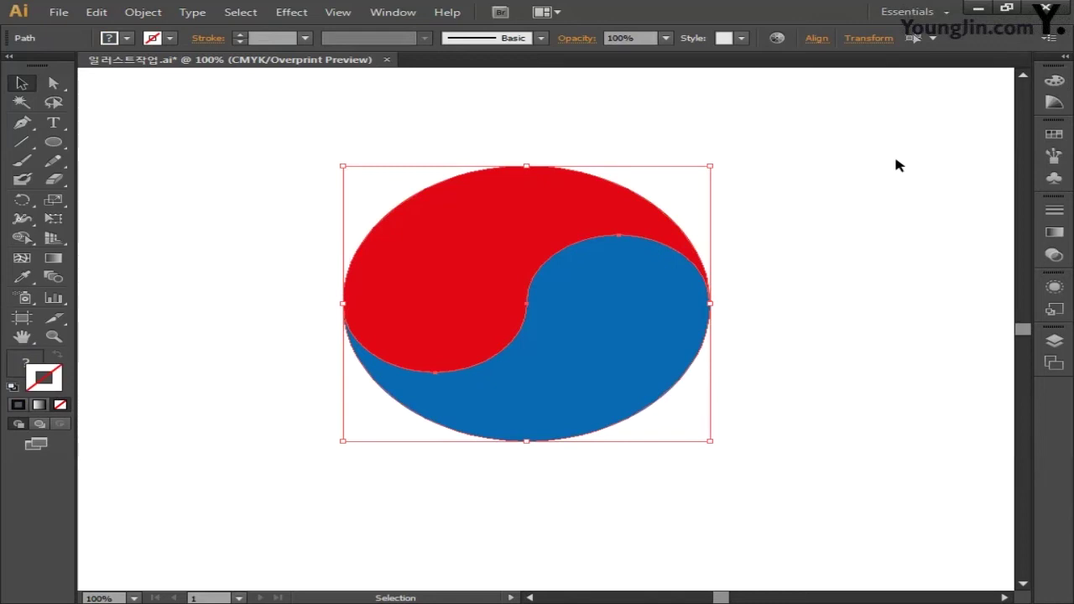
Draw a tall, narrow vertical rectangle in the empty area well to the left of the taegeuk ellipse
key("space")
left_click_drag(257, 348, 654, 344)
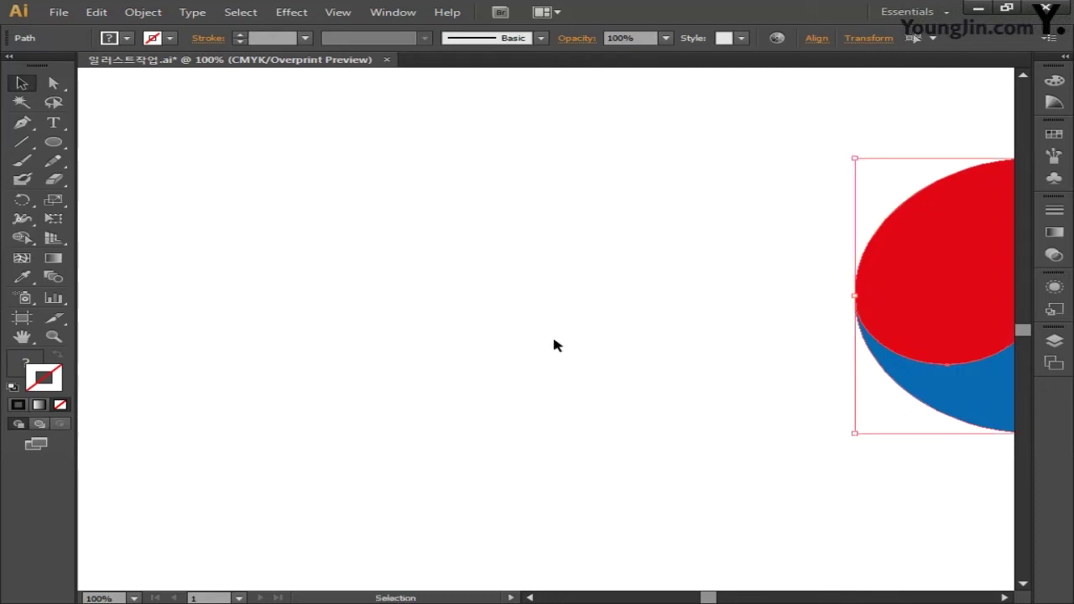
left_click_drag(52, 141, 135, 144)
left_click_drag(176, 215, 223, 389)
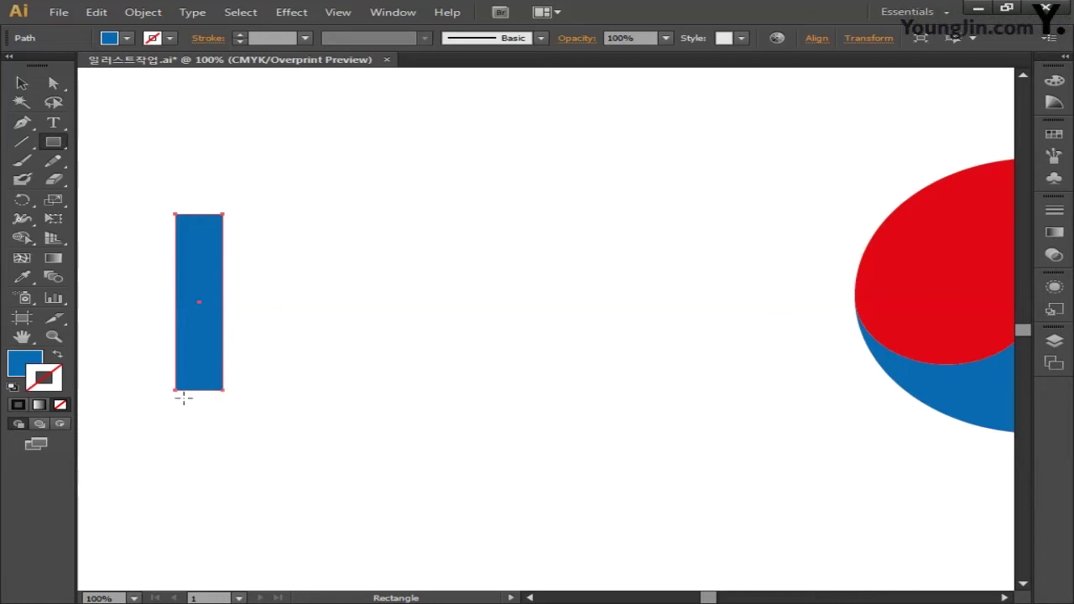
Fill the narrow rectangle with black, C 0, M 0, Y 0, K 100
double_click(34, 365)
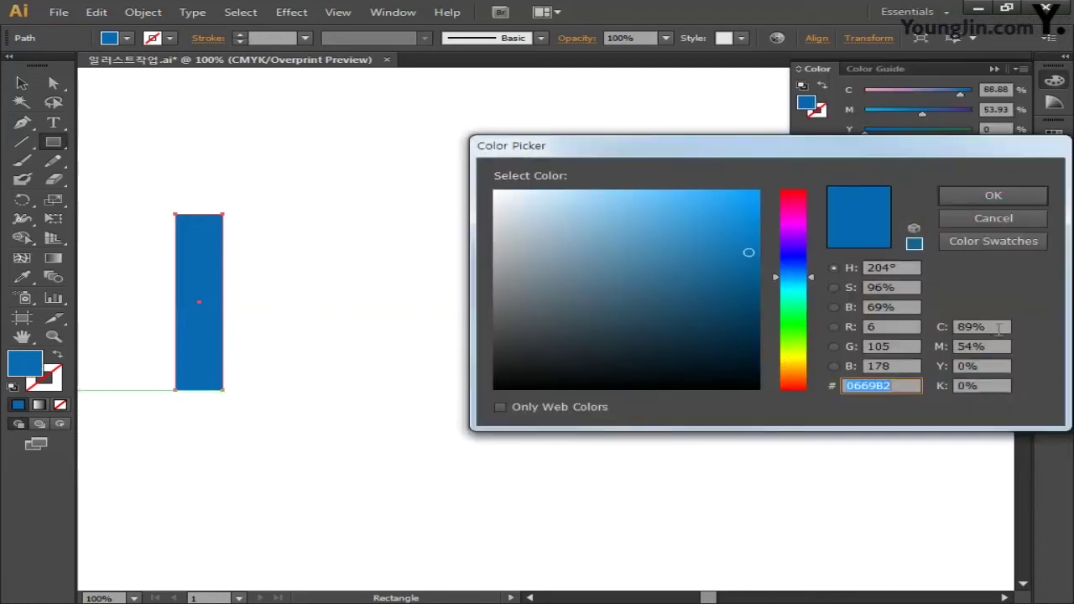
left_click(999, 328)
type("0")
key("Tab")
type("0")
key("Tab")
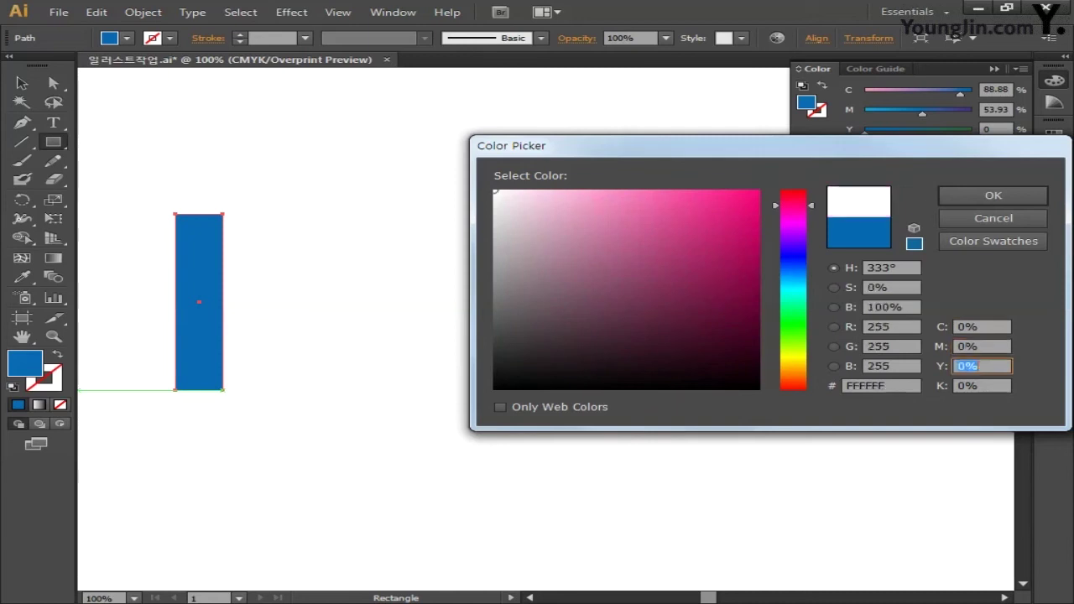
key("Tab")
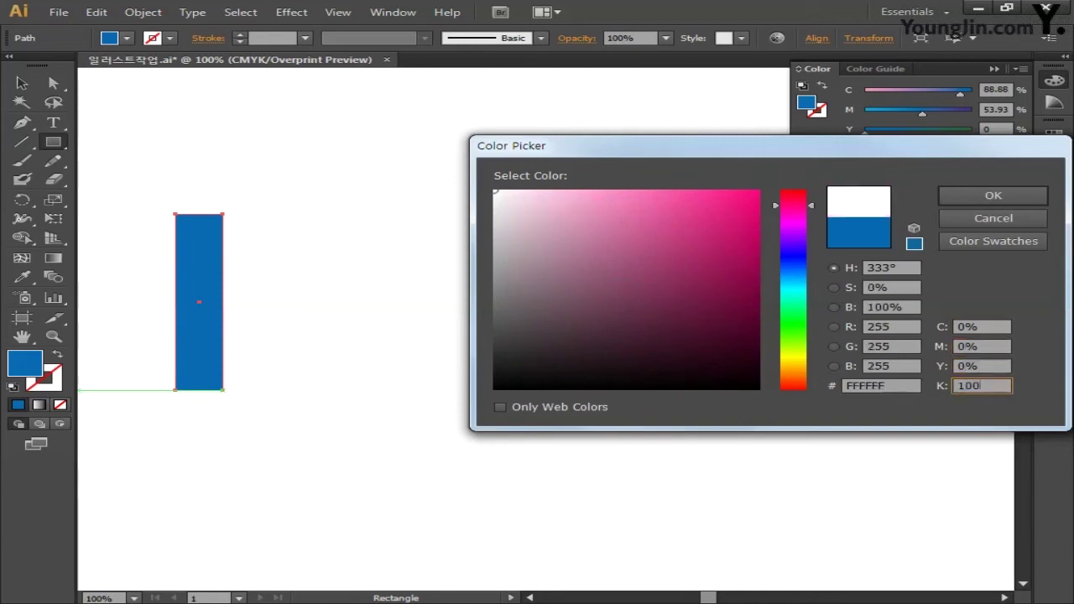
left_click(960, 196)
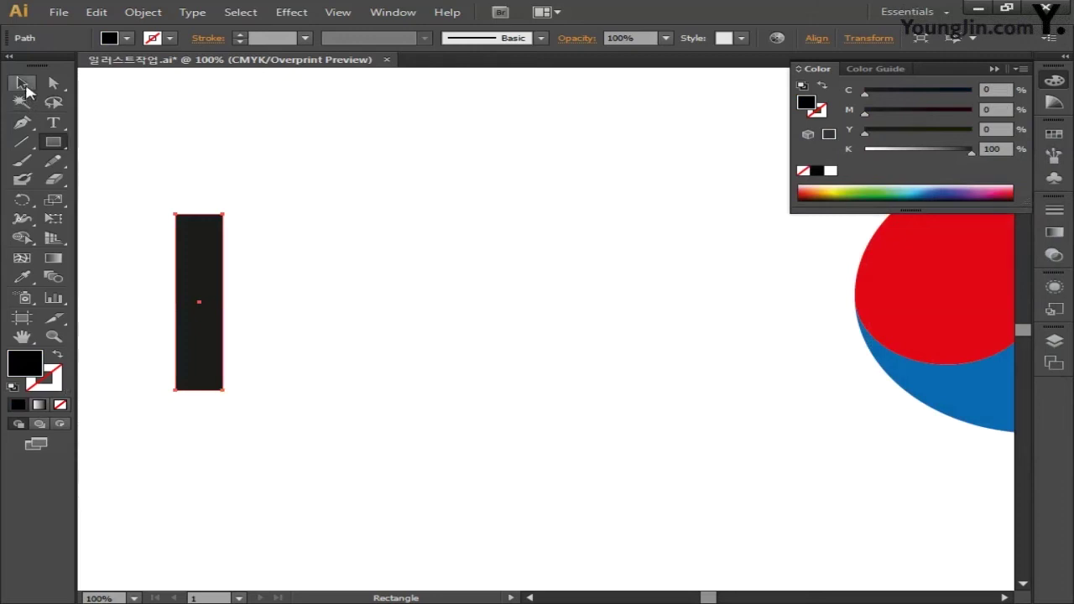
Duplicate the black bar horizontally to its right, repeat the copy for a third evenly spaced bar, and select all three
left_click(26, 87)
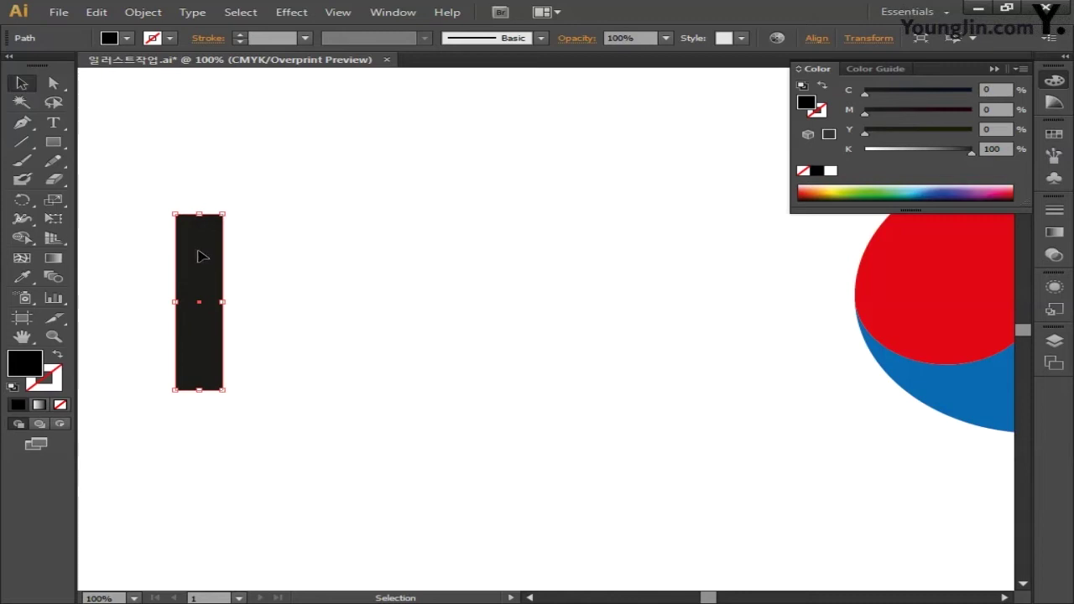
left_click_drag(201, 259, 262, 261)
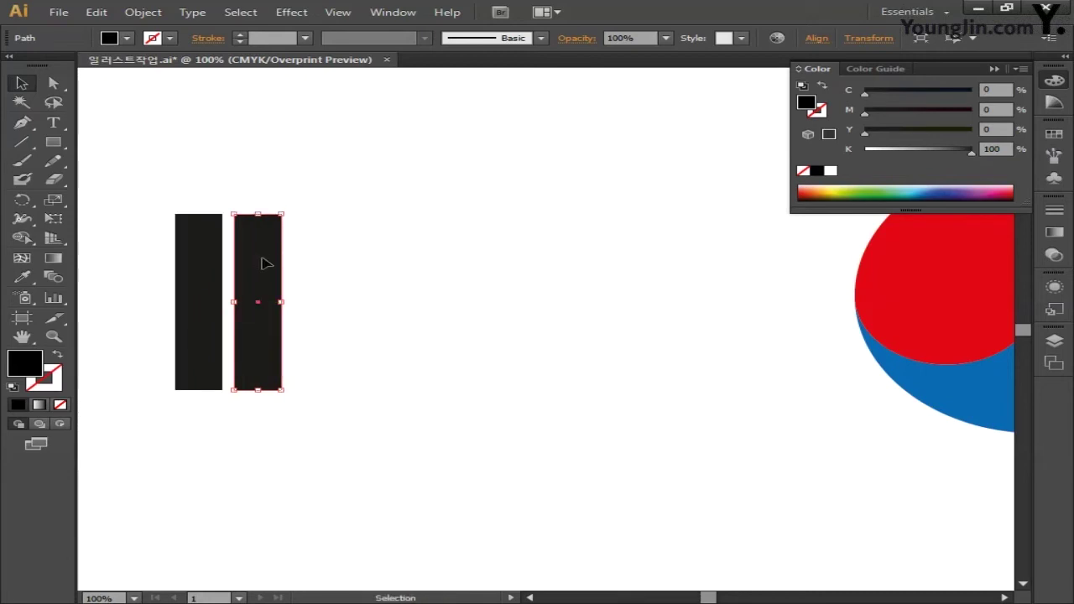
key("a")
key("ctrl+d")
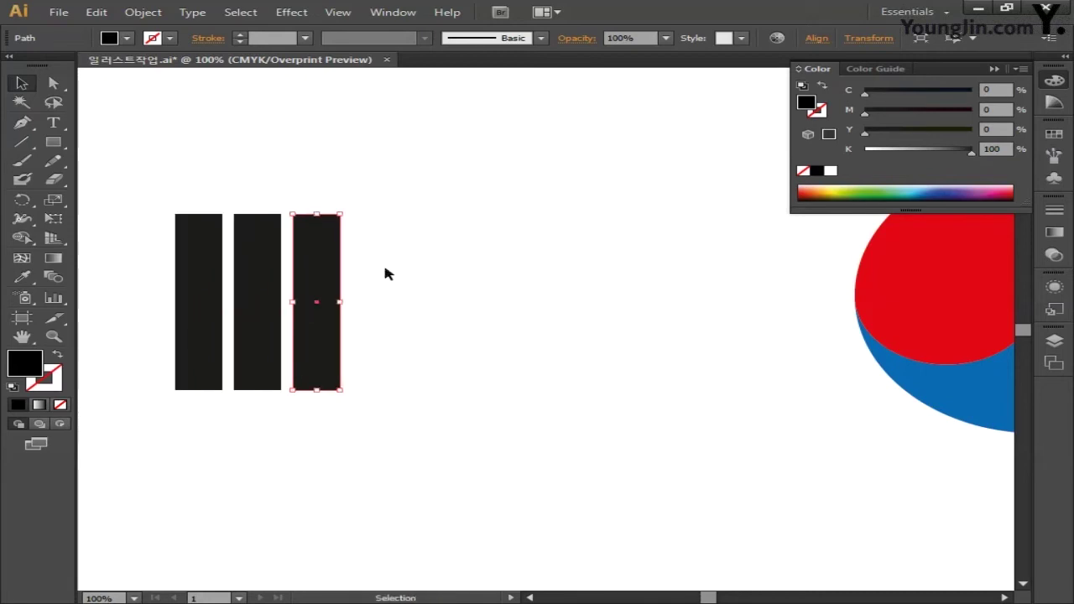
left_click(386, 268)
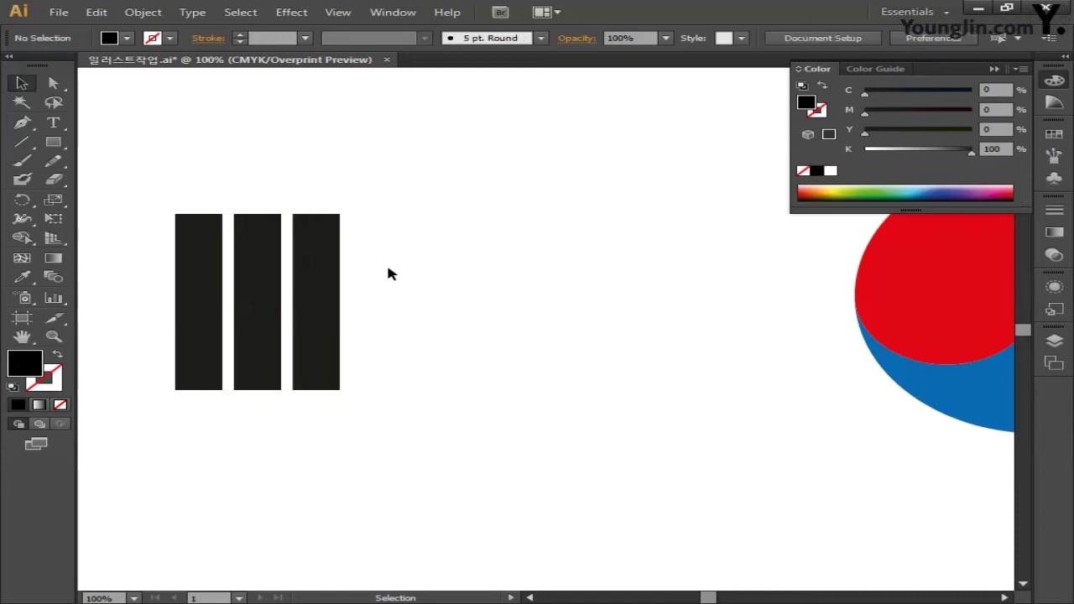
left_click_drag(426, 246, 143, 197)
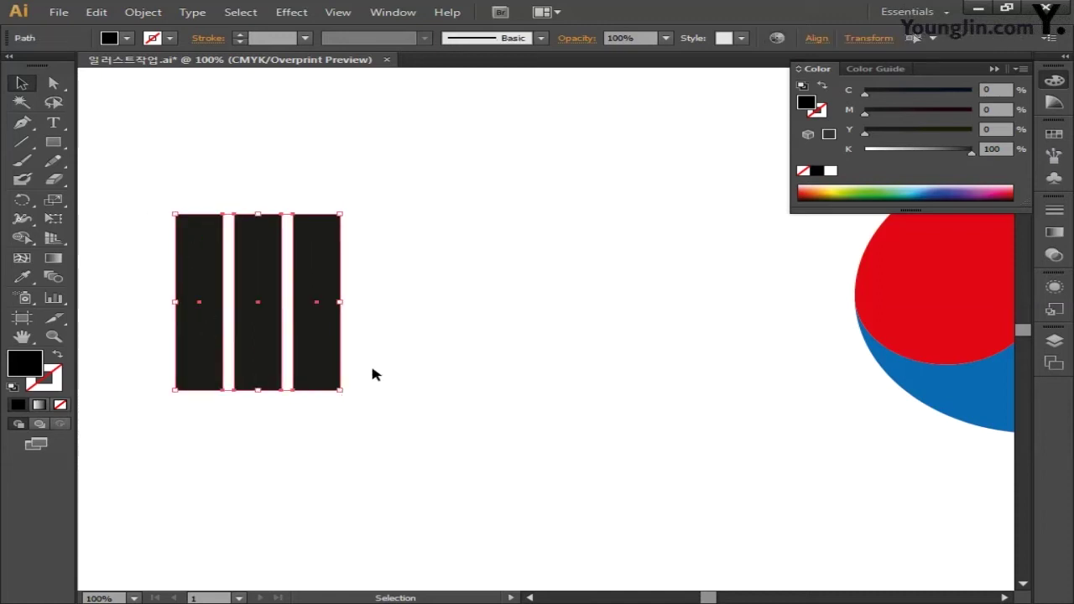
Copy the three black bars horizontally to the right and draw a horizontal line across the middle of the copied set
left_click_drag(321, 339, 607, 340)
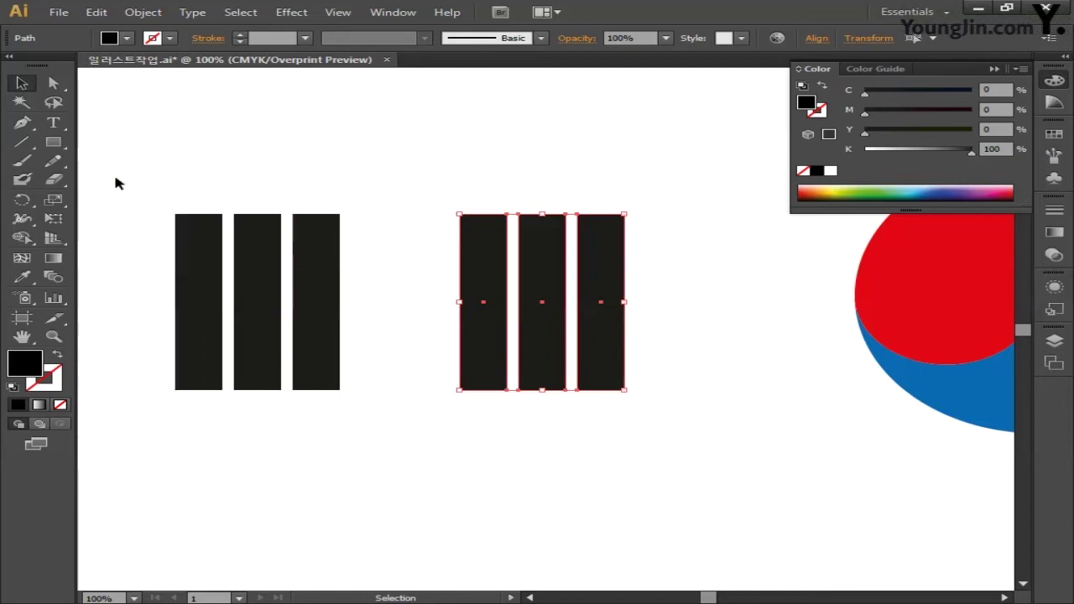
left_click(30, 146)
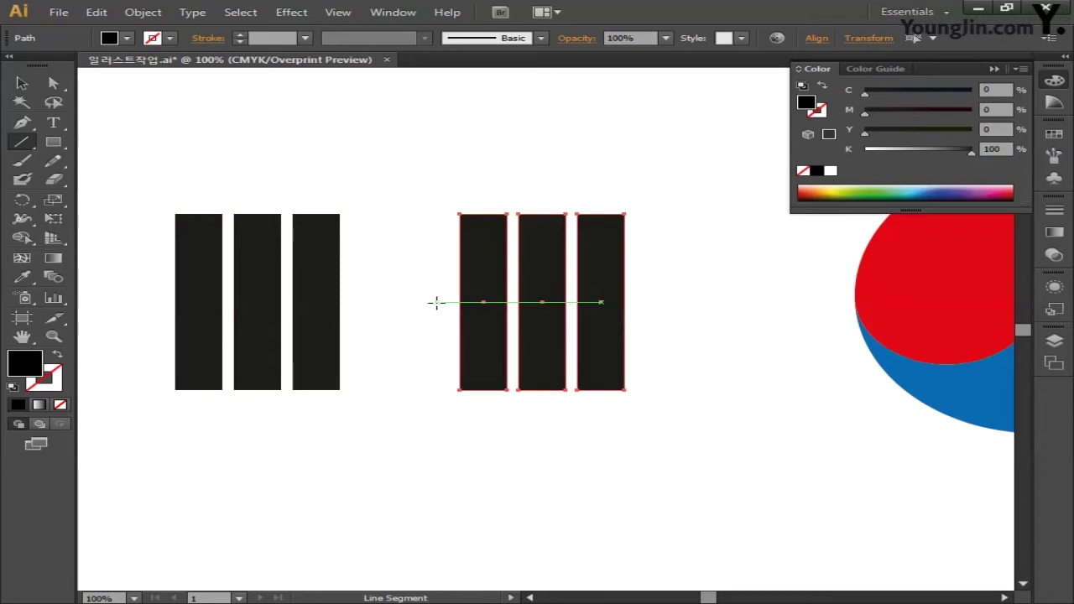
left_click_drag(435, 303, 646, 303)
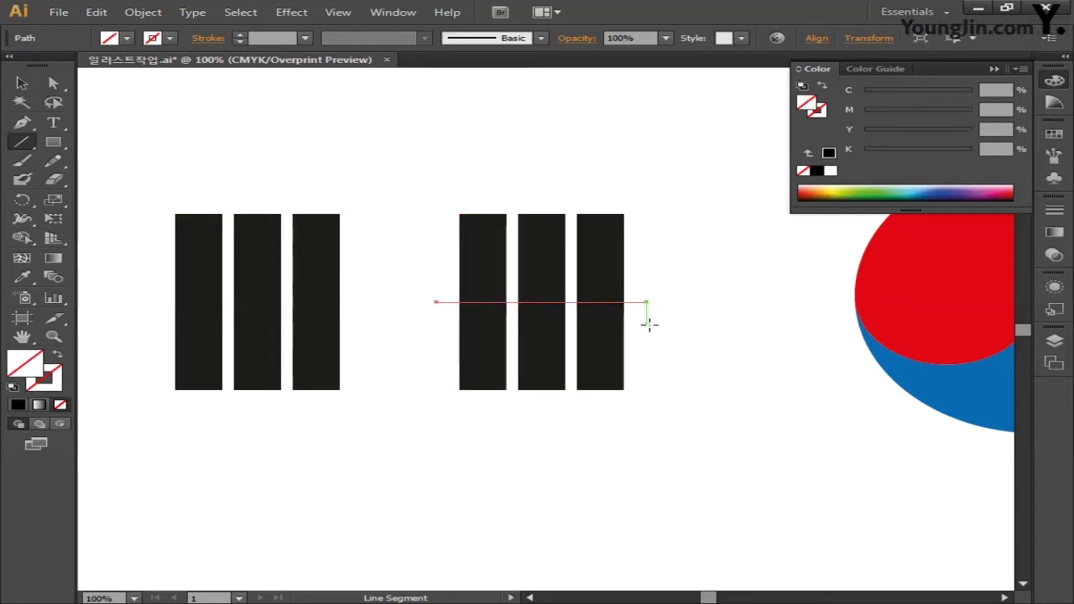
Give the horizontal line a red stroke, F90000
left_click(56, 386)
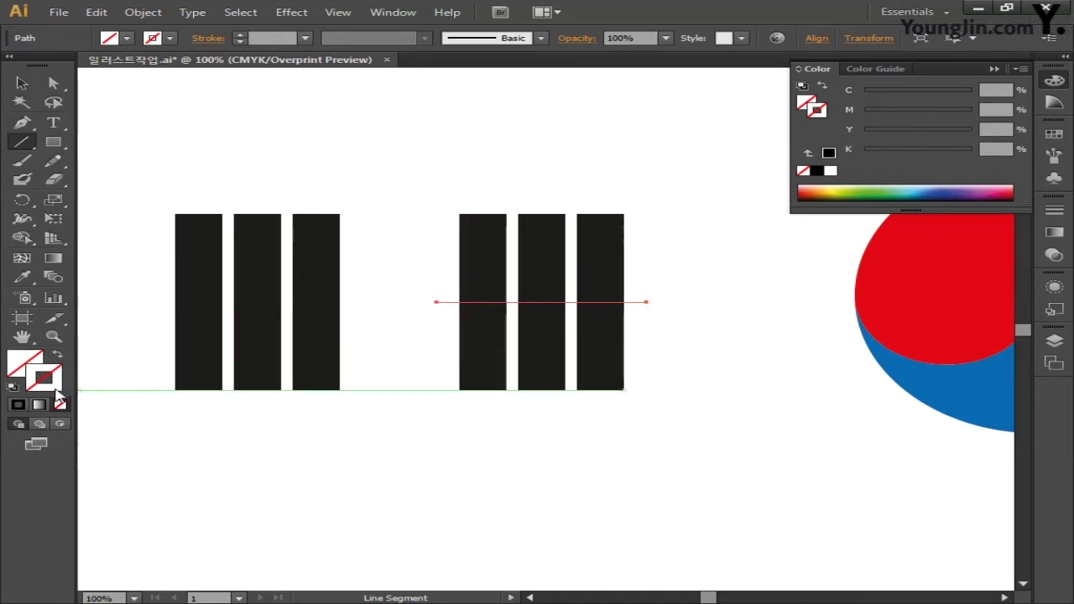
double_click(59, 393)
left_click(801, 198)
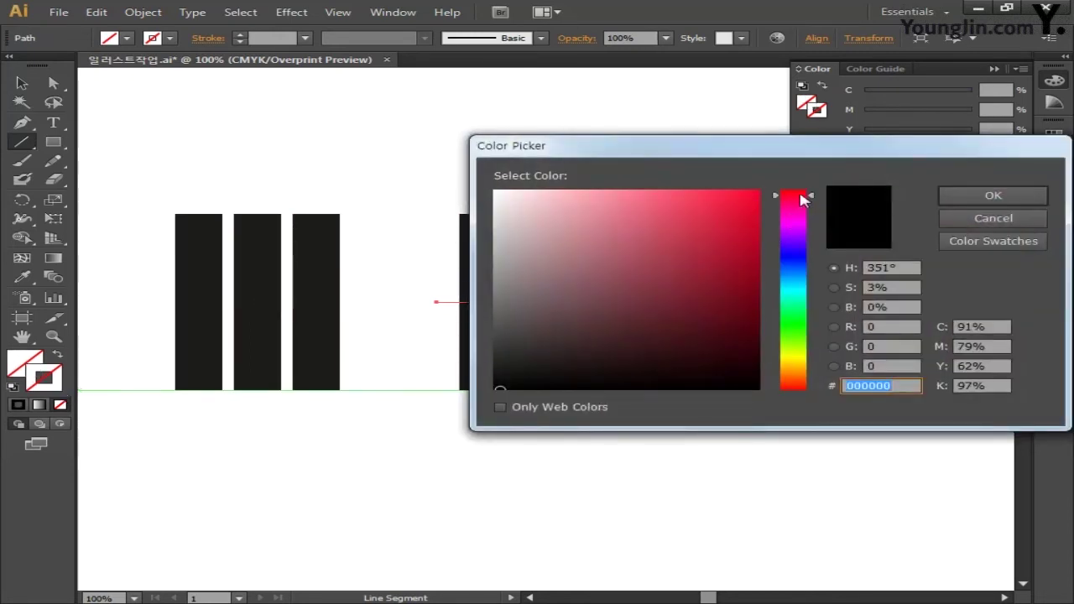
left_click_drag(695, 209, 758, 194)
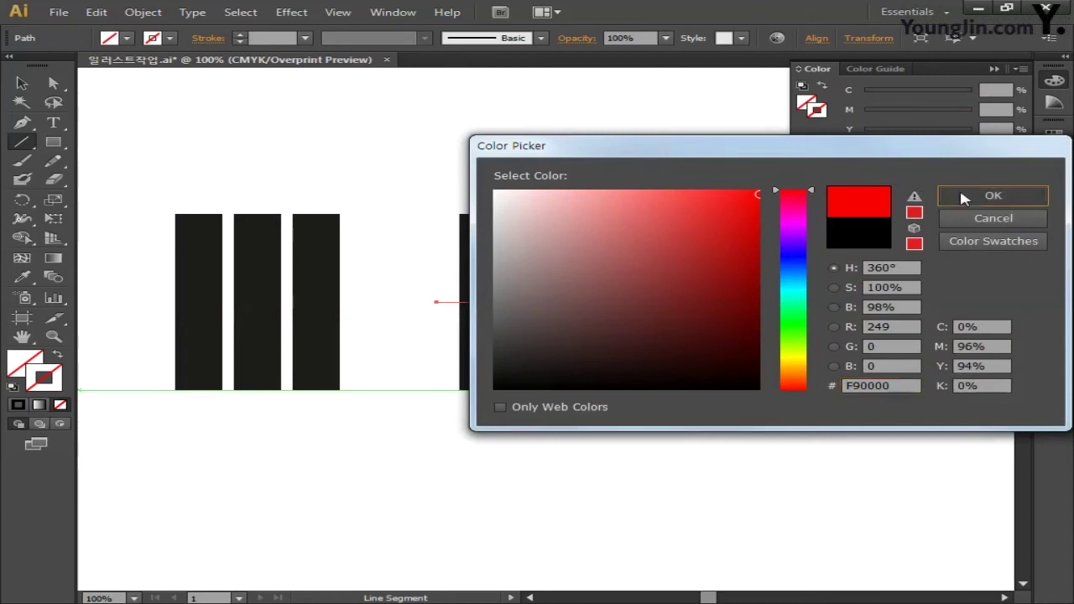
left_click(964, 198)
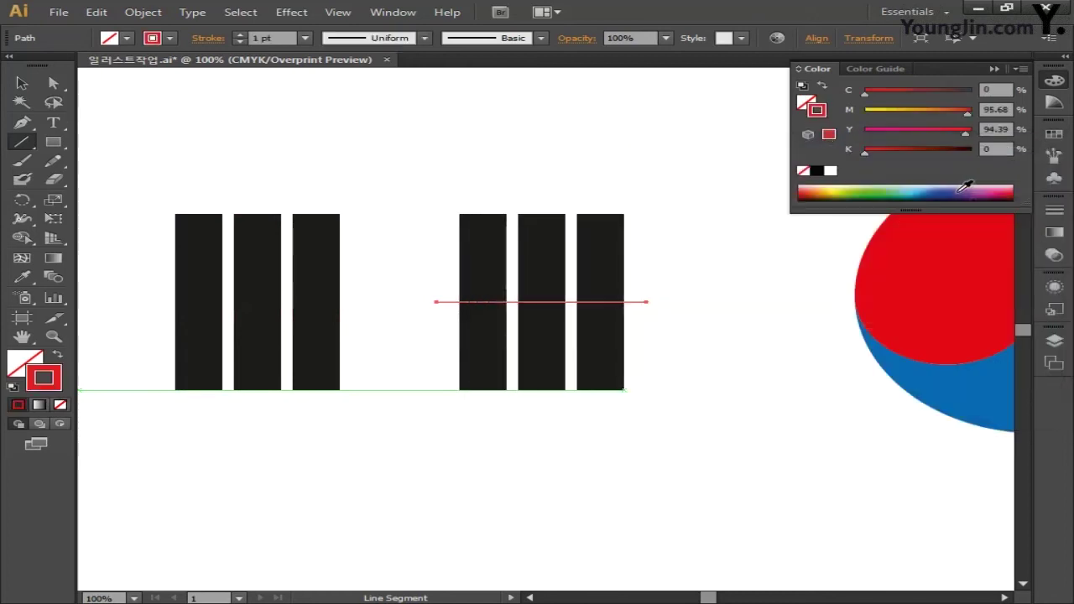
Increase the red line's stroke weight to 12 pt
left_click(240, 35)
left_click(240, 35)
left_click(240, 34)
left_click(240, 34)
left_click(240, 34)
left_click(240, 35)
left_click(240, 35)
left_click(241, 35)
left_click(241, 36)
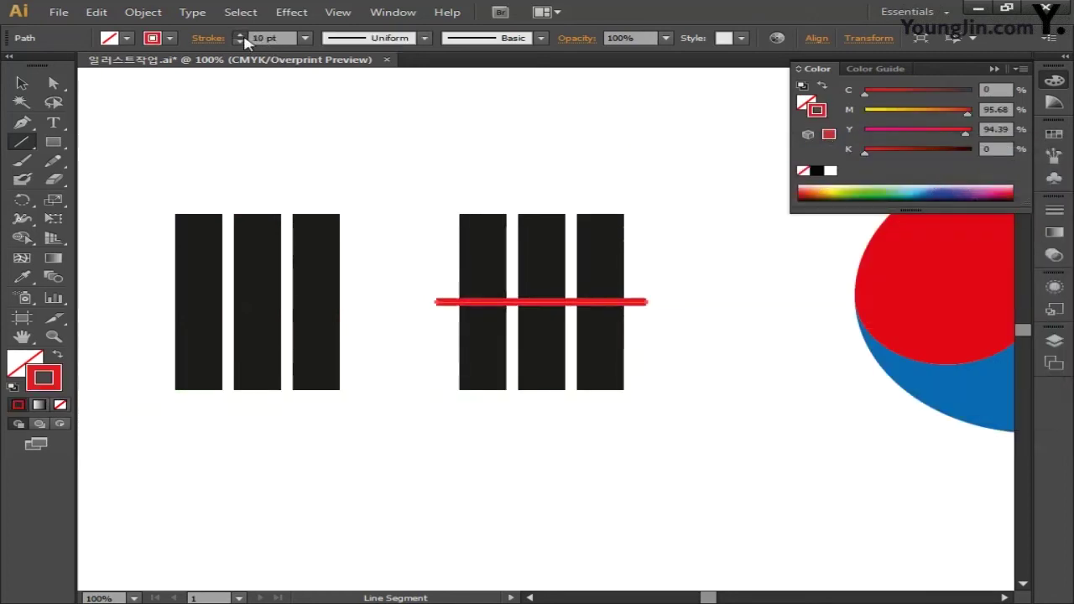
left_click(241, 35)
left_click(241, 35)
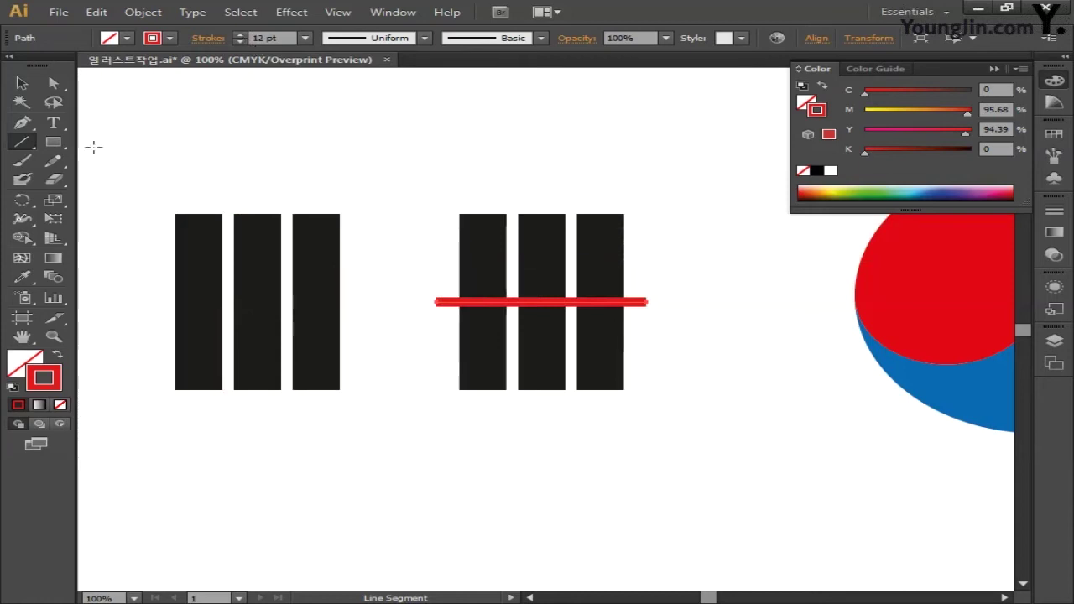
Convert the red line into a filled shape with Outline Stroke
left_click(22, 83)
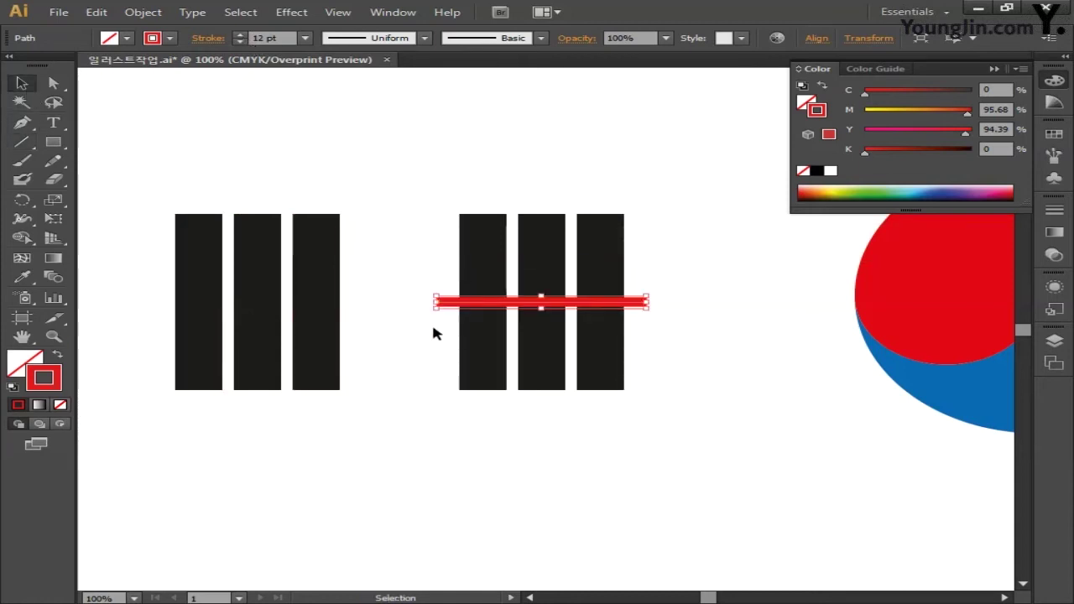
left_click(147, 15)
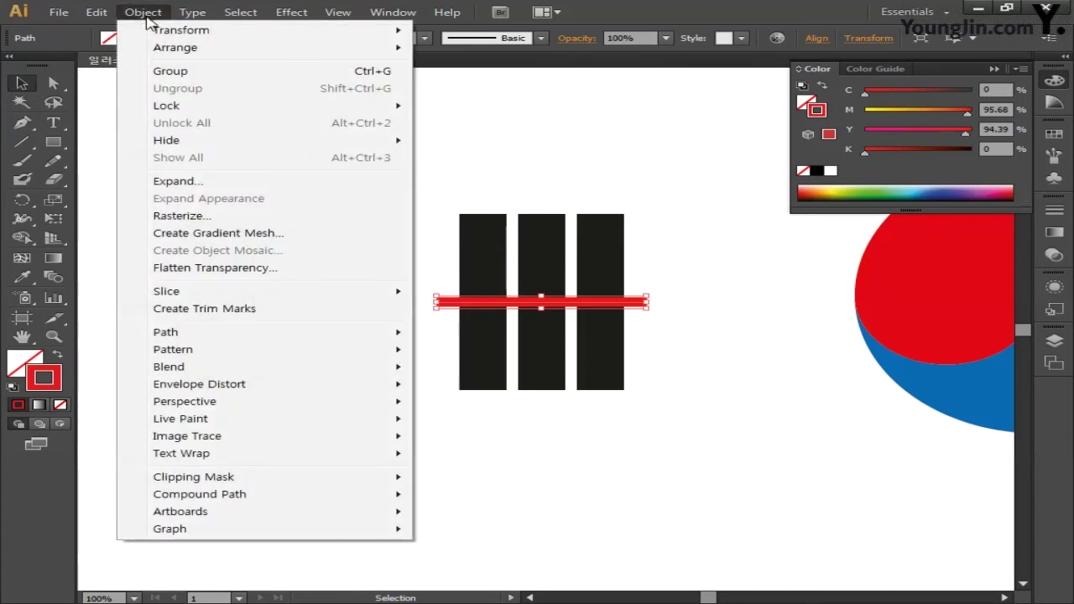
mouse_move(214, 336)
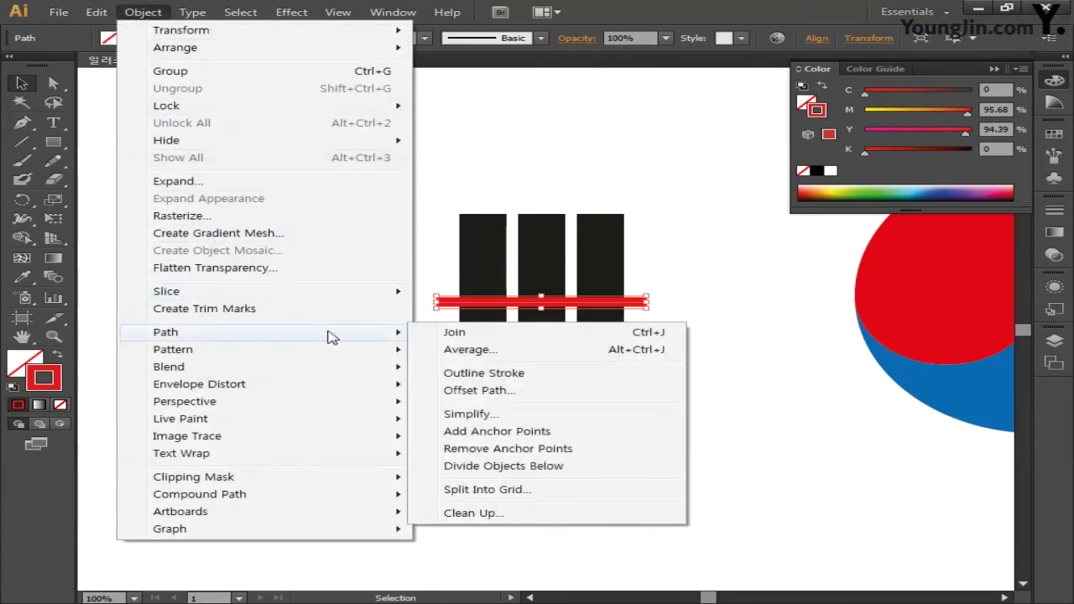
left_click(456, 377)
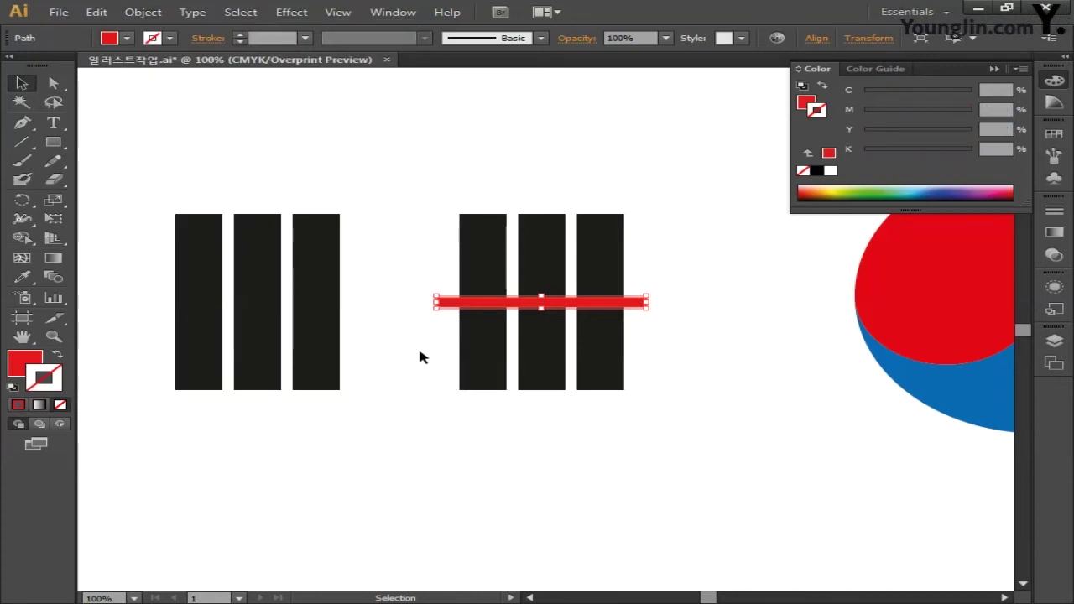
Select the copied bars with their red strip and duplicate the set directly below and below the first plain bar set
left_click_drag(412, 184, 674, 419)
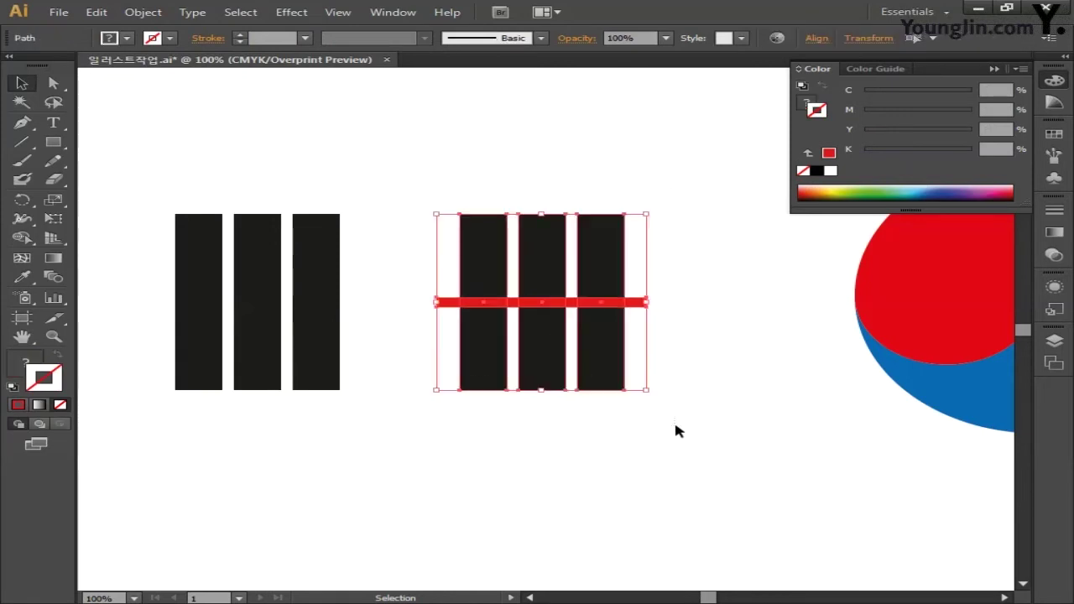
key("space")
left_click_drag(637, 477, 638, 386)
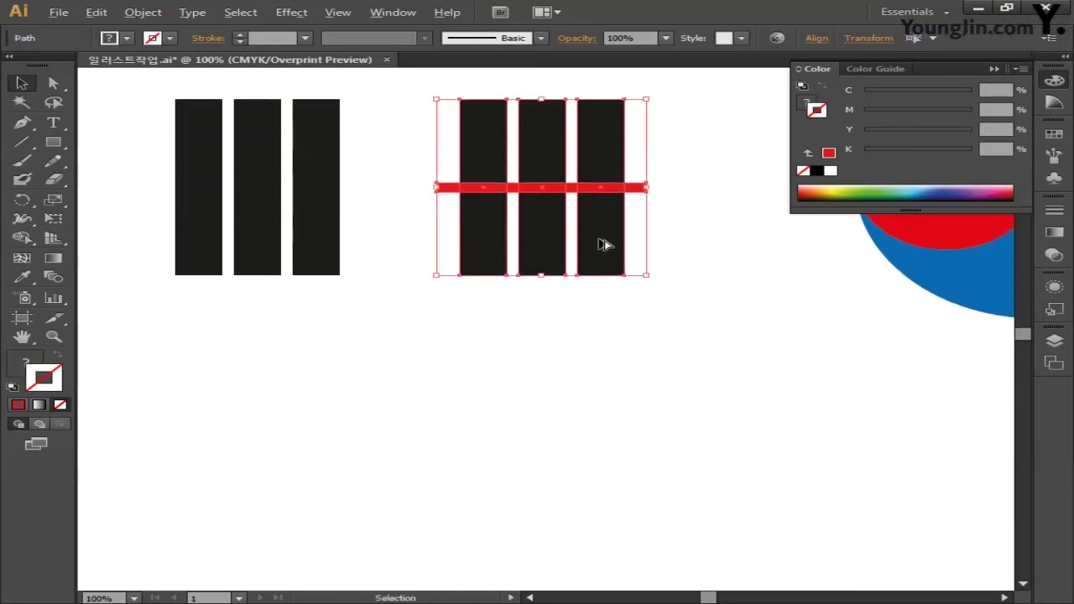
left_click_drag(604, 242, 330, 482)
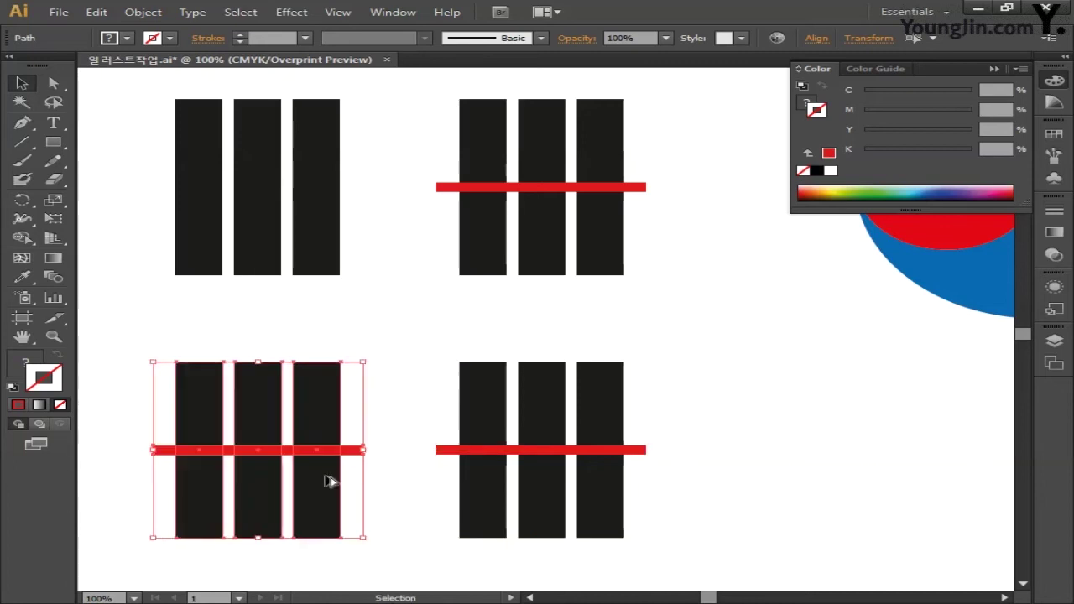
Shorten the upper set's red strip into two pieces over its outer bars, and narrow the lower-left set's strip to its middle bar
left_click(451, 190)
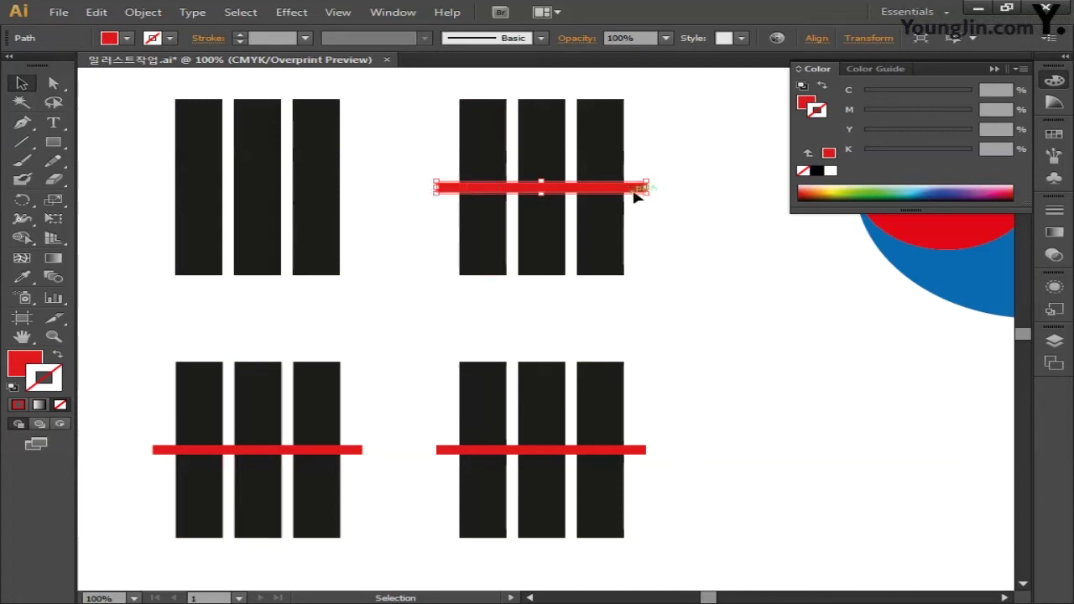
mouse_move(647, 186)
left_mouse_down()
mouse_move(509, 214)
mouse_move(636, 196)
left_mouse_up()
left_click(363, 451)
left_click_drag(363, 451, 290, 450)
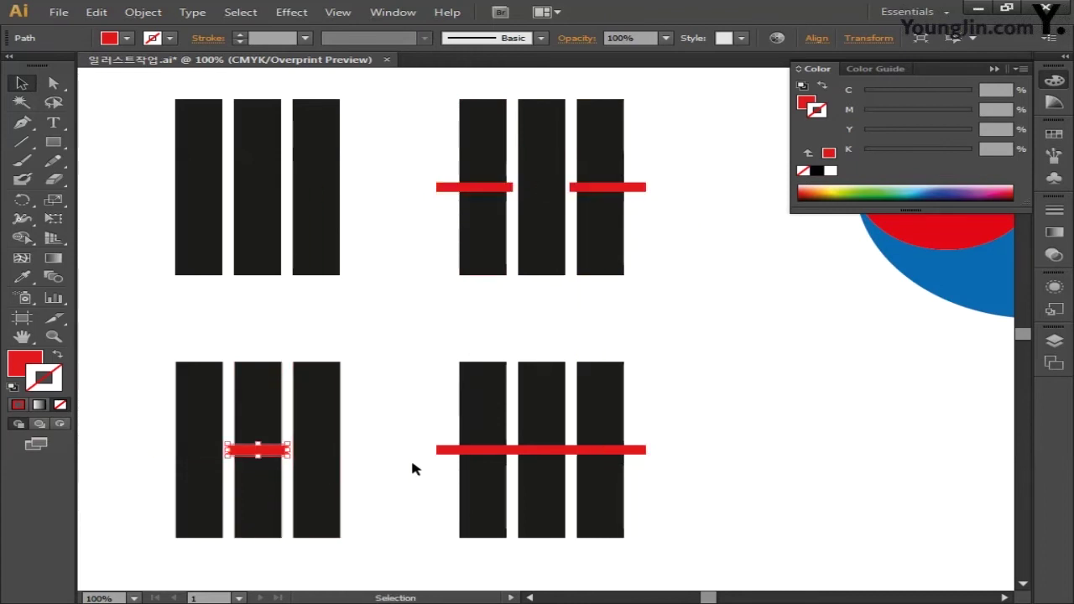
left_click(407, 457)
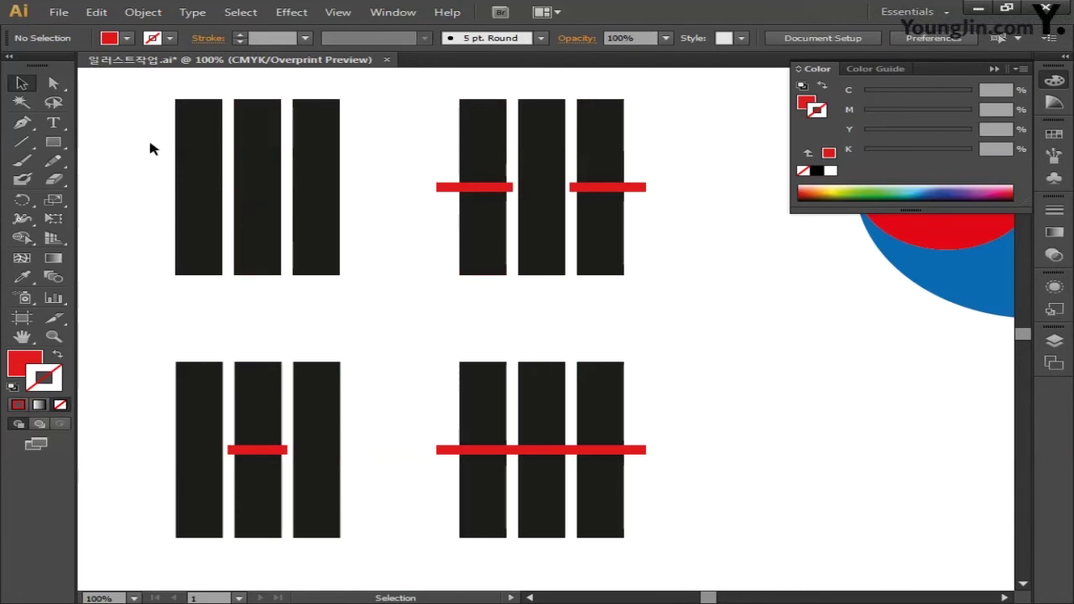
Select all four bar sets with their red strips and split the overlaps using Pathfinder Divide
left_click_drag(126, 99, 729, 570)
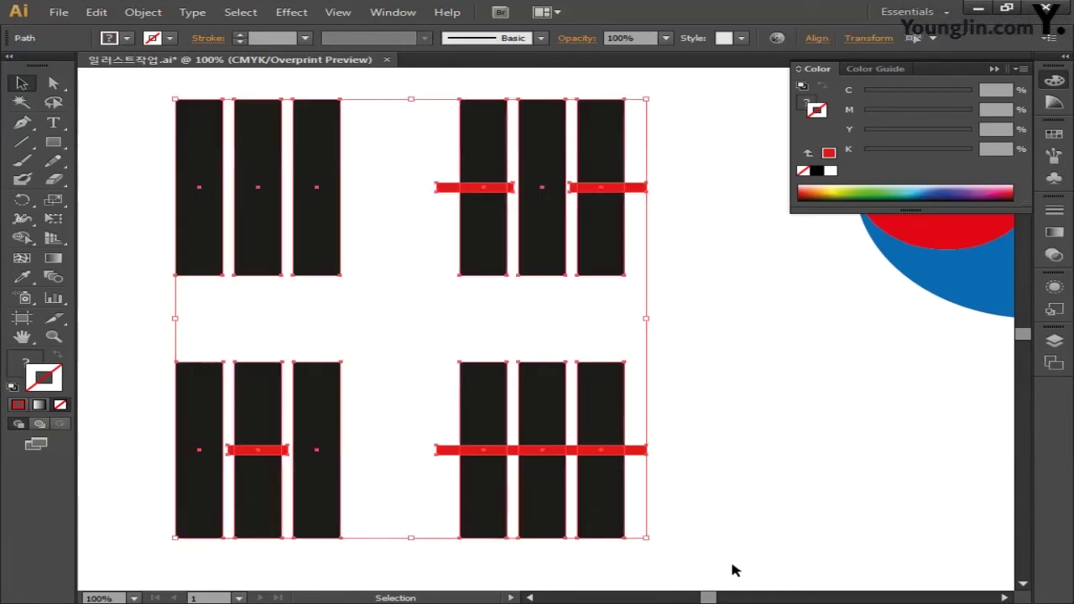
left_click(1055, 79)
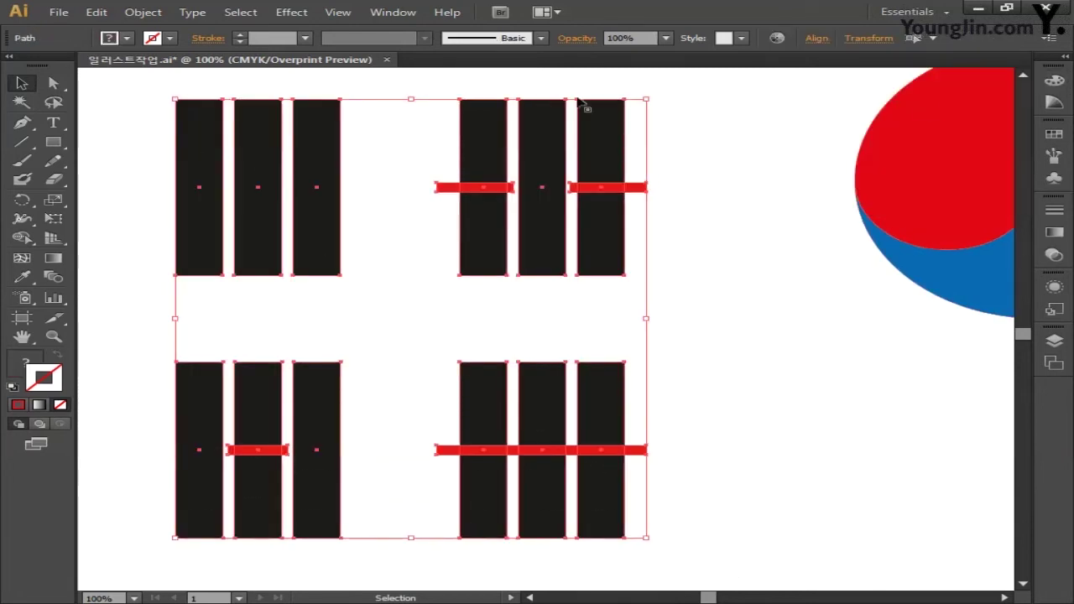
left_click(393, 12)
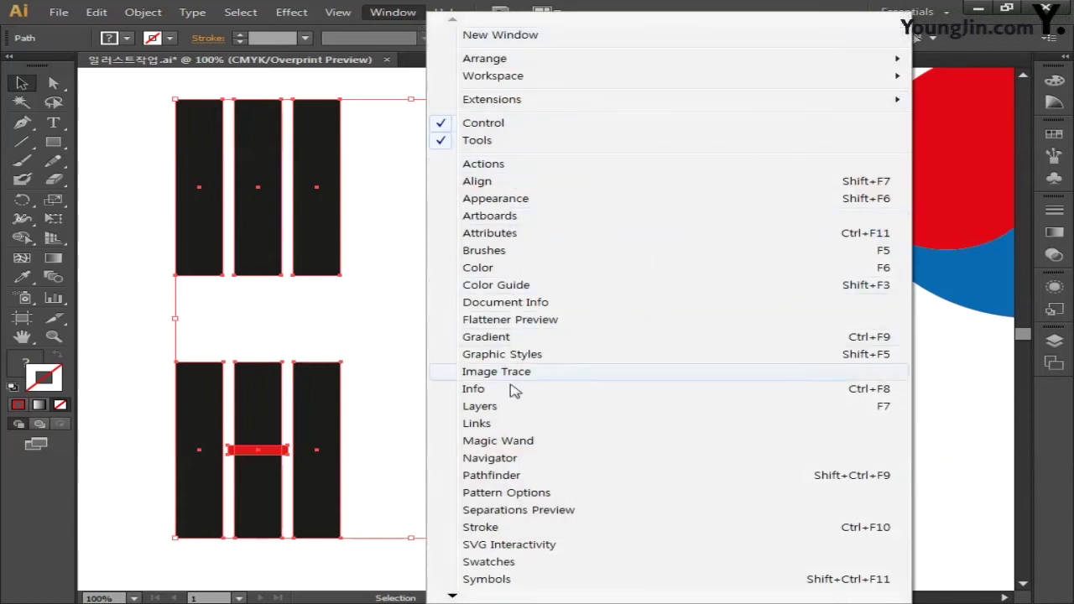
left_click(508, 476)
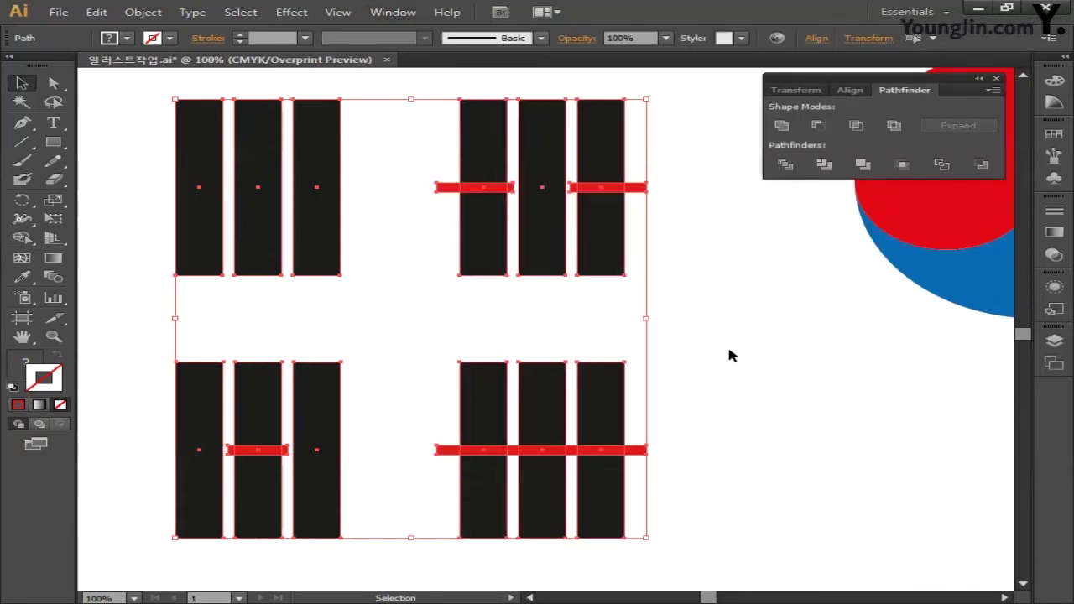
left_click(785, 165)
Ungroup the divided bar pieces and deselect them
right_click(608, 240)
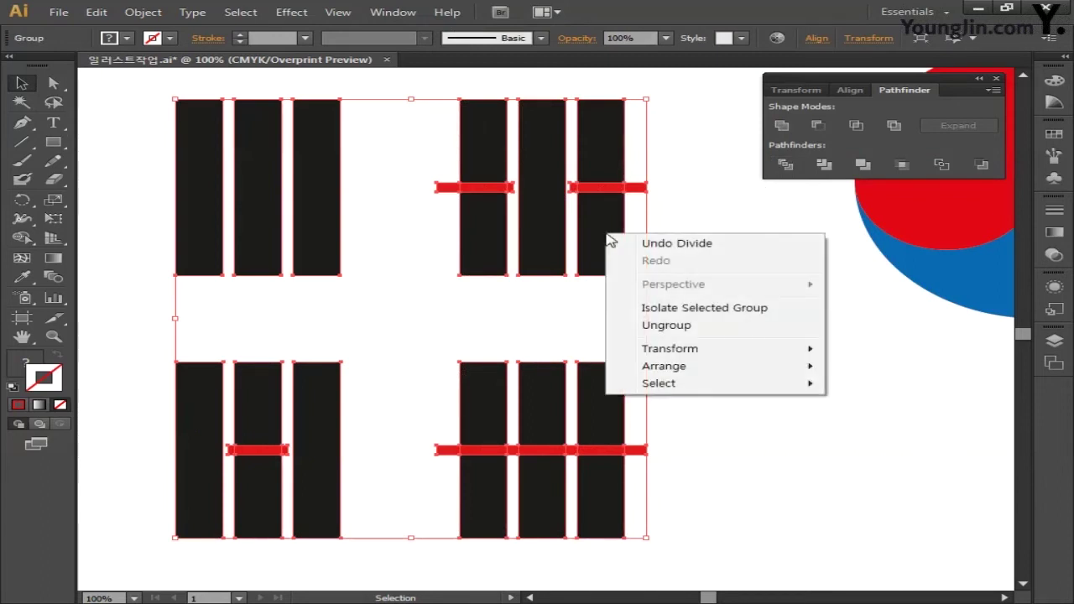
left_click(659, 326)
left_click(660, 329)
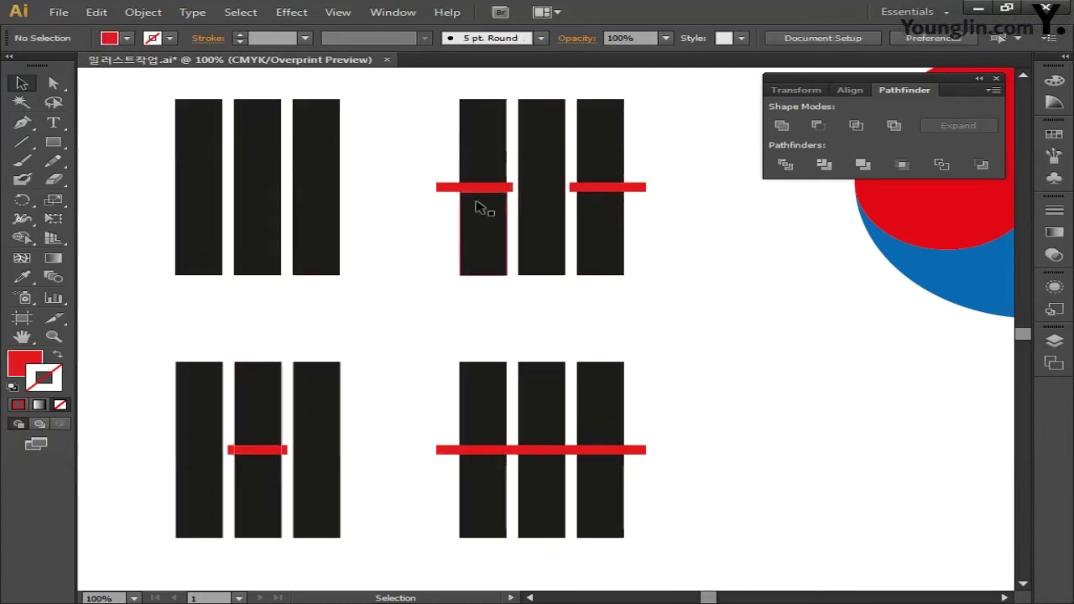
Delete the red cutting bars crossing the two outer bars of the upper-right trigram
left_click(449, 188)
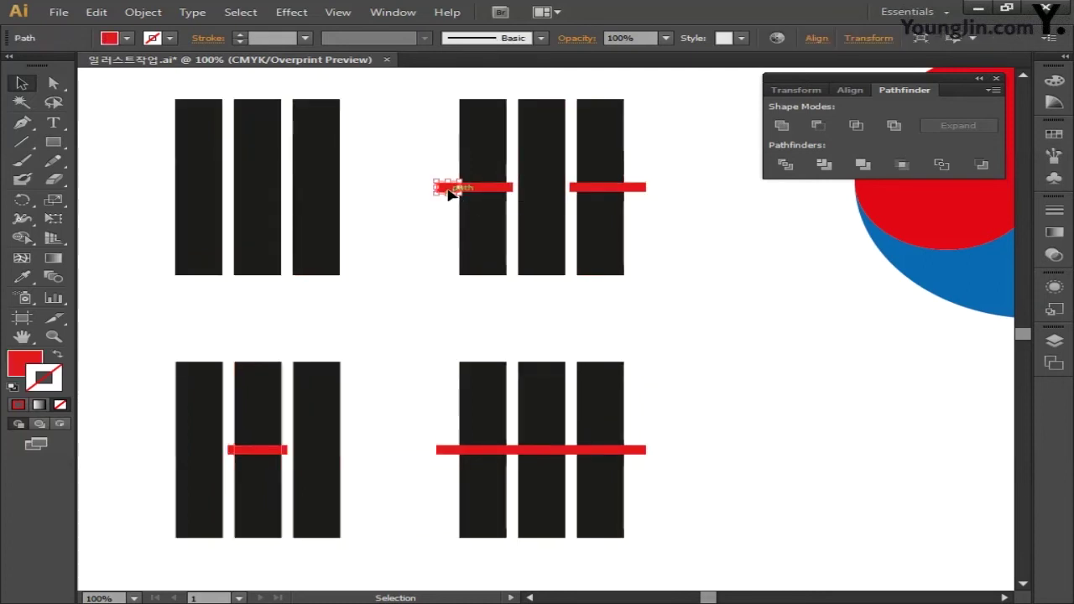
key("Delete")
left_click(485, 187)
key("Delete")
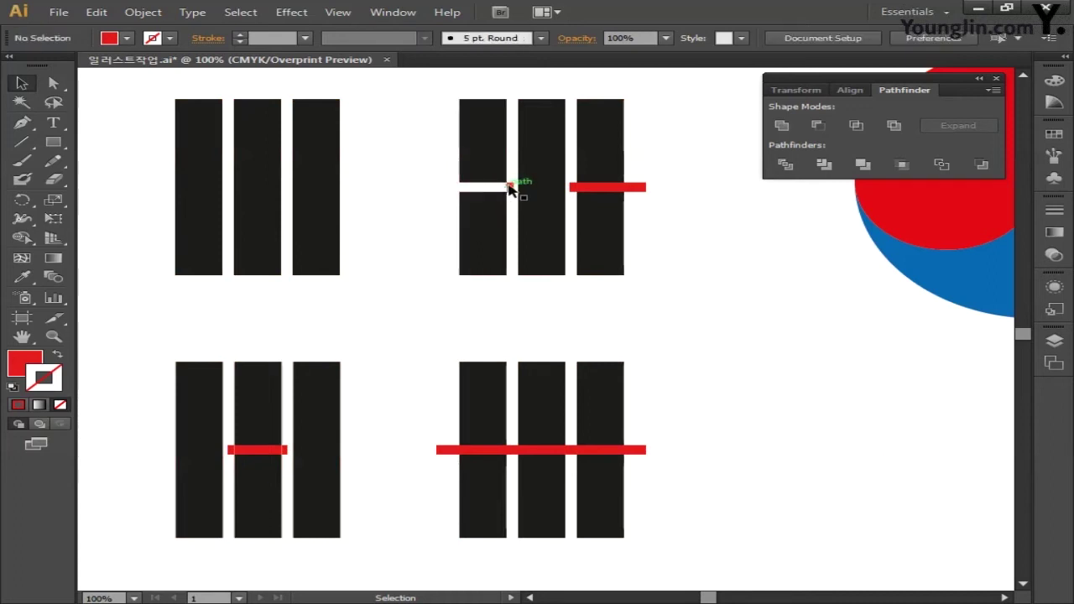
left_click(595, 187)
key("Delete")
Delete the remaining red cutting bars from the two lower trigrams, and close the Pathfinder options
left_click(636, 450)
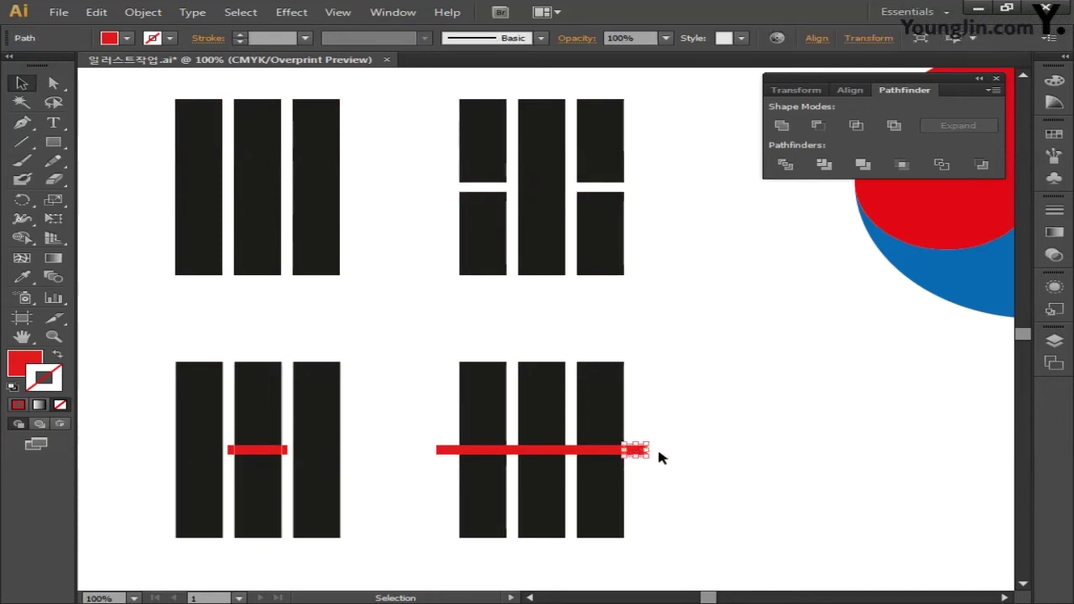
key("Delete")
left_click(445, 451)
key("Delete")
left_click(282, 451)
key("Delete")
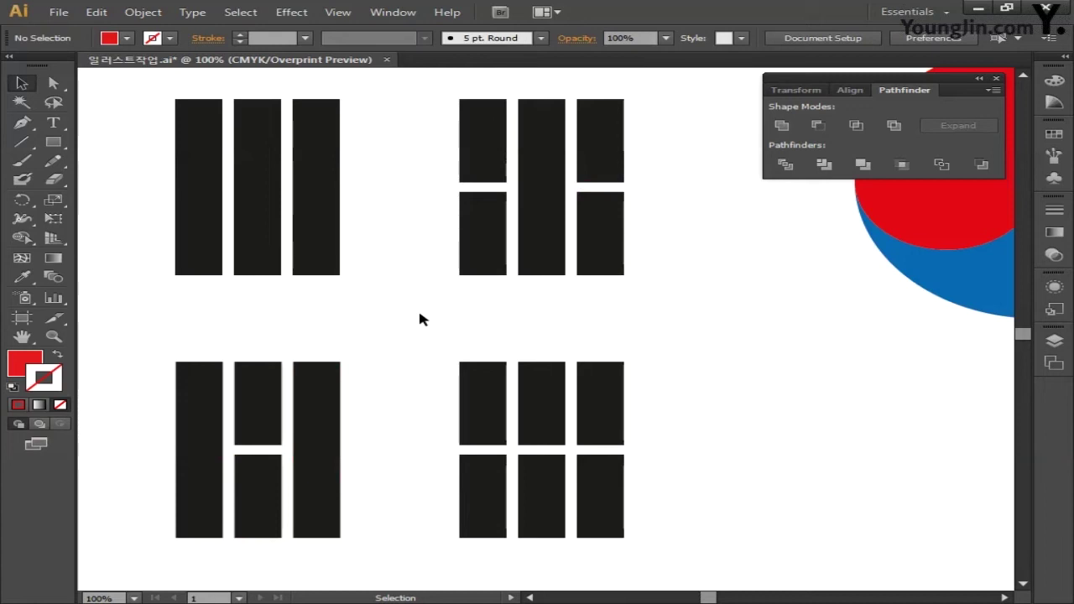
left_click(997, 78)
Scale the four trigrams down together slightly so they suit the size of the red and blue taegeuk
key("ctrl+minus")
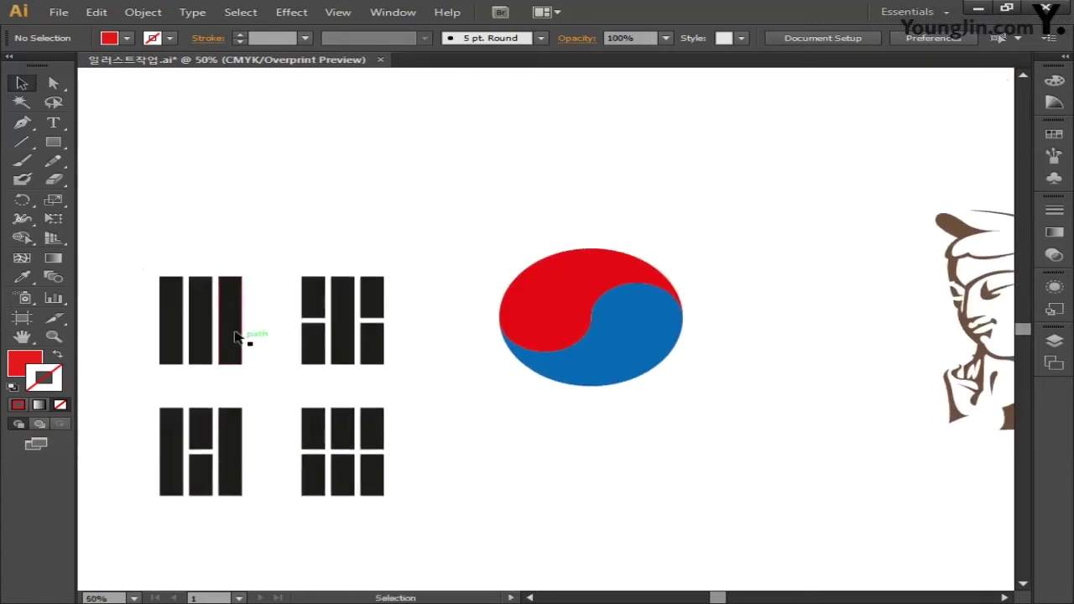
left_click_drag(389, 496, 354, 468)
left_click_drag(626, 336, 538, 395)
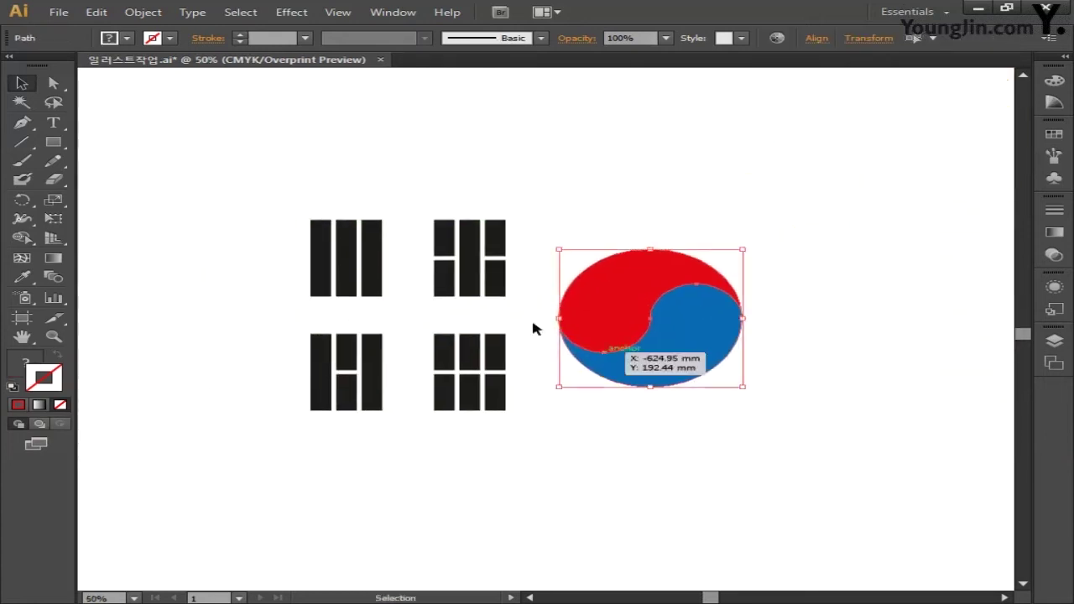
Rotate the two upper trigrams diagonally and place them at the upper right and upper left of the taegeuk
left_click_drag(408, 196, 907, 290)
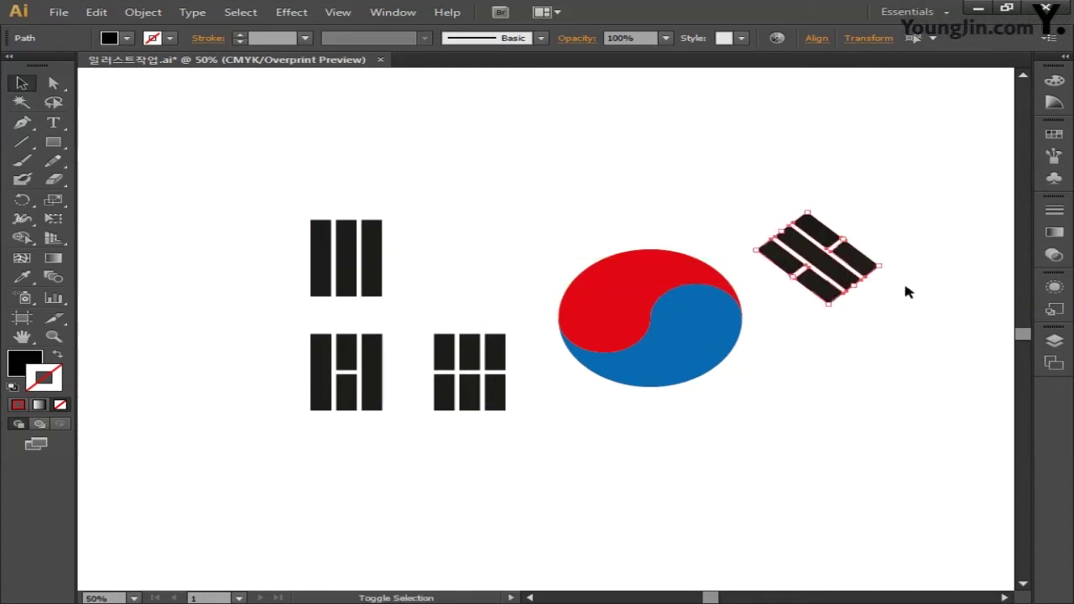
left_click_drag(823, 256, 835, 241)
left_click_drag(290, 206, 340, 318)
left_click_drag(359, 256, 521, 254)
Rotate the two lower trigrams diagonally and place them at the lower right and lower left of the taegeuk
left_click_drag(417, 328, 537, 382)
left_click_drag(508, 382, 848, 392)
left_click_drag(304, 326, 424, 344)
left_click_drag(396, 369, 555, 404)
Nudge the two left trigrams outward to balance the spacing, and scale the taegeuk and all four trigrams down together
left_click_drag(902, 501, 504, 391)
left_click_drag(882, 487, 748, 196)
left_click_drag(431, 194, 503, 461)
key("shift+Left")
key("shift+Left")
key("shift+Left")
key("shift+Left")
key("shift+Left")
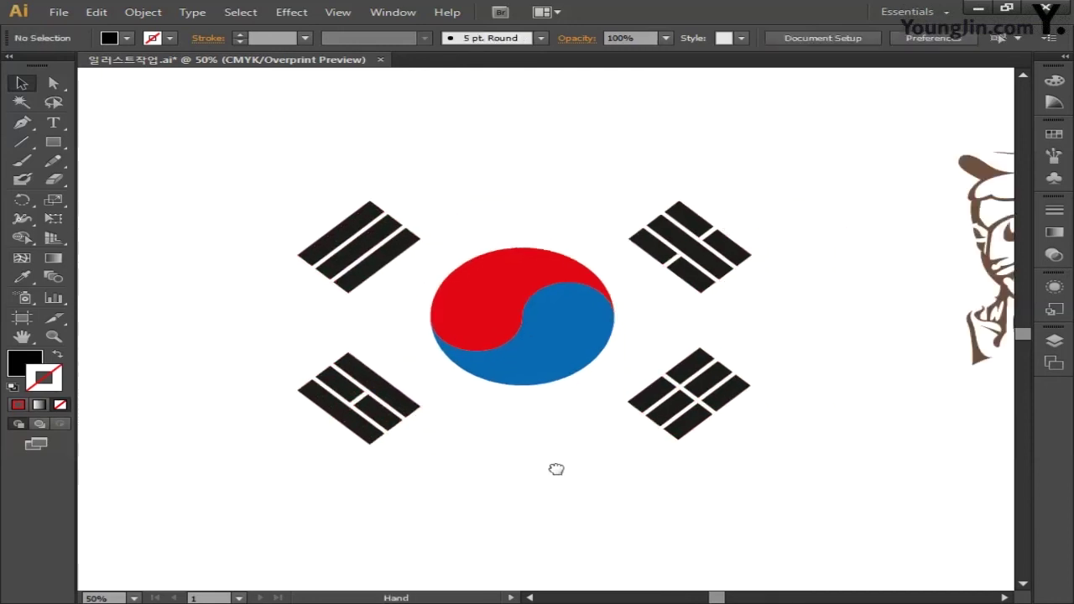
key("ctrl+=")
key("ctrl+a")
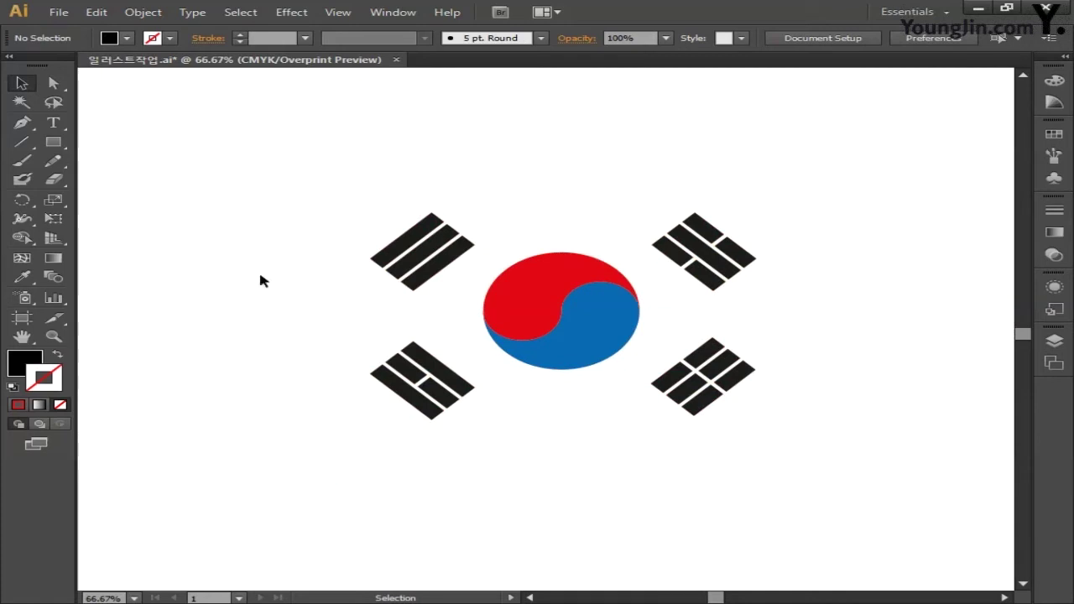
Create a rectangle 300 mm wide and 200 mm high covering the taegeuk and trigrams
left_click(59, 146)
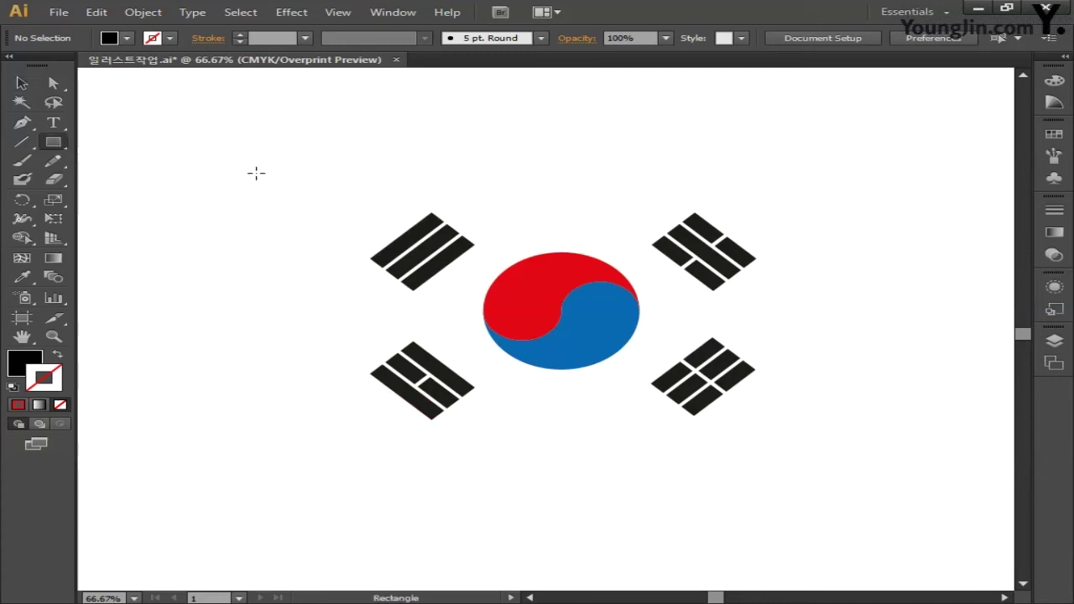
left_click(256, 173)
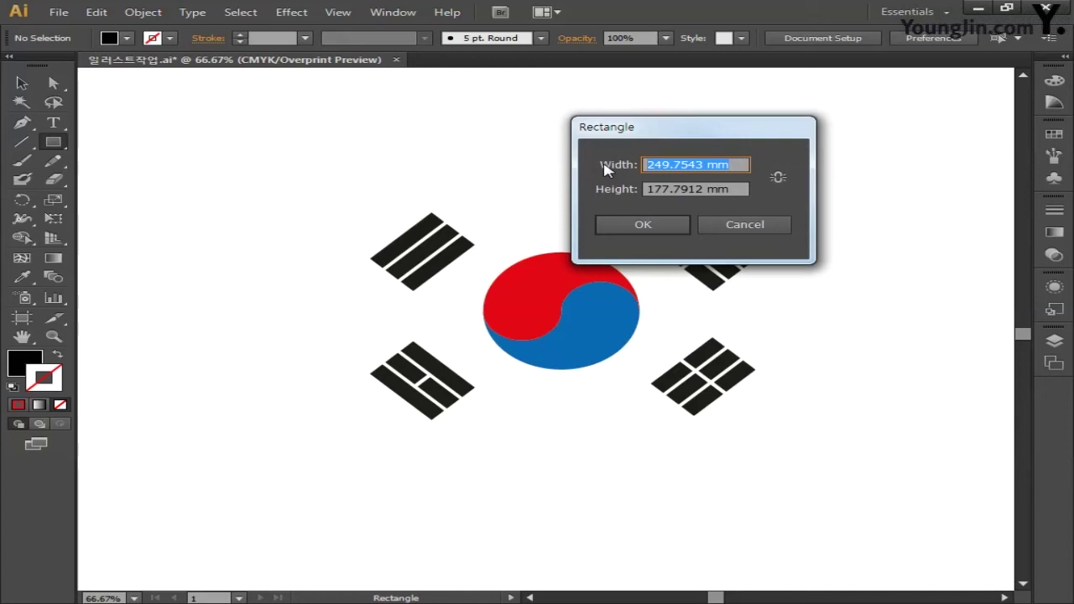
type("300")
key("Tab")
type("2")
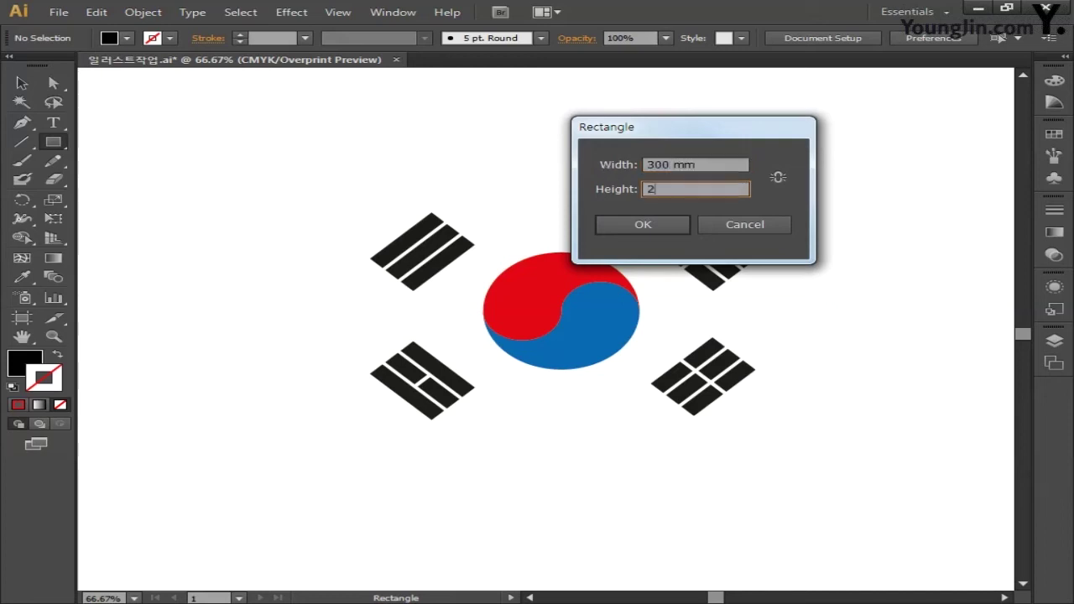
left_click(641, 224)
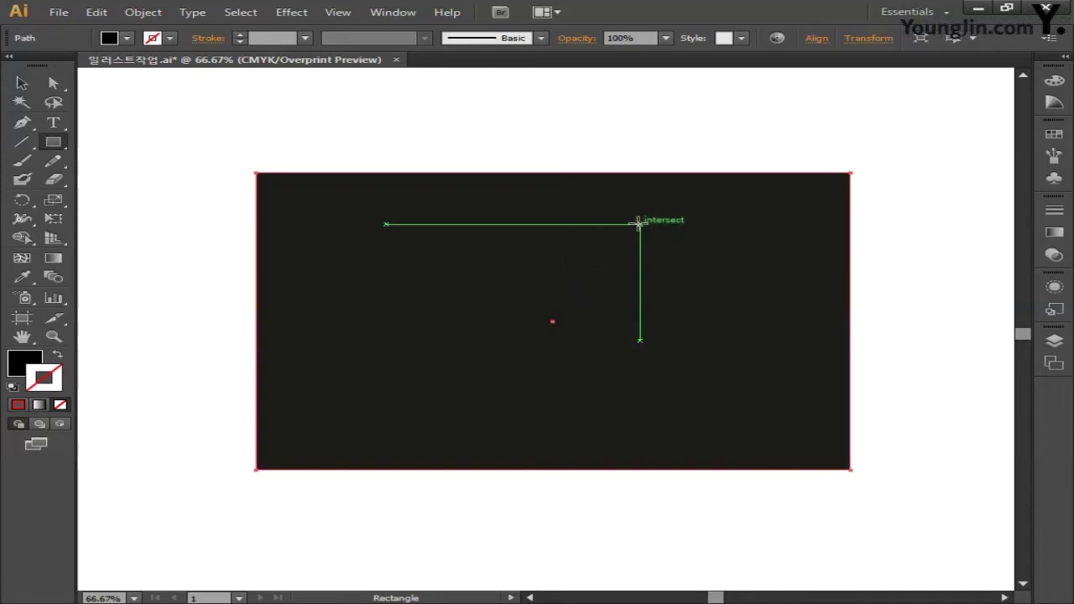
Fill the rectangle with white by setting its black value (K) to 0%
left_click(18, 370)
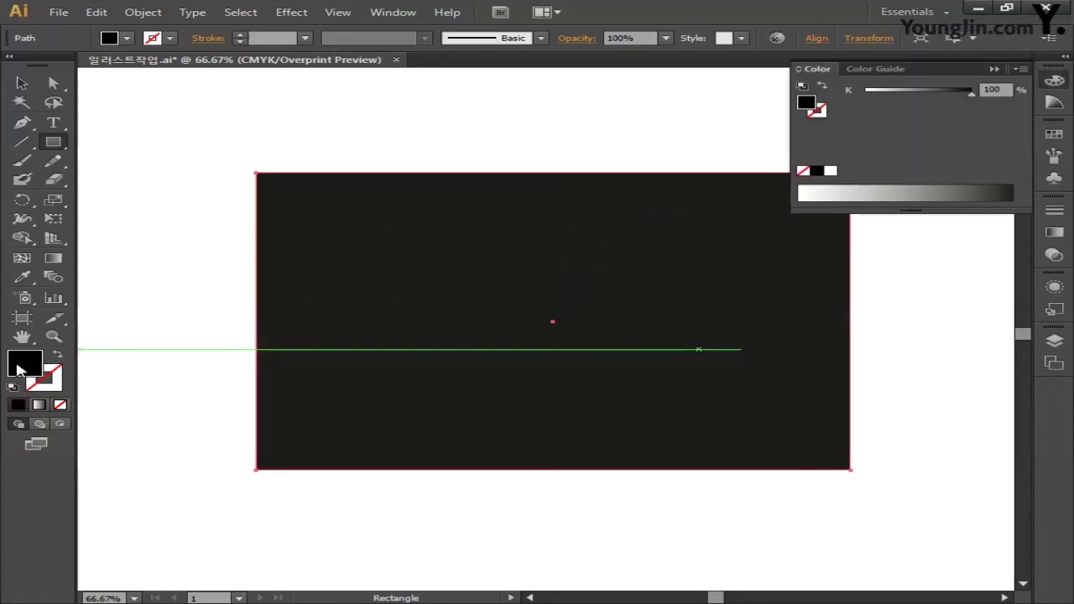
double_click(18, 369)
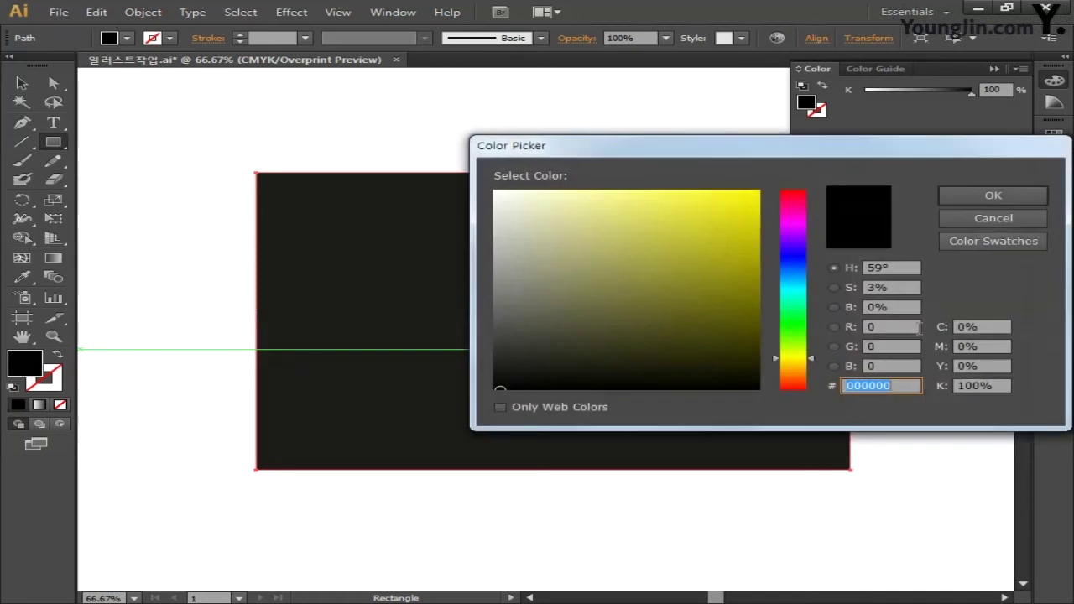
left_click(996, 327)
key("Tab")
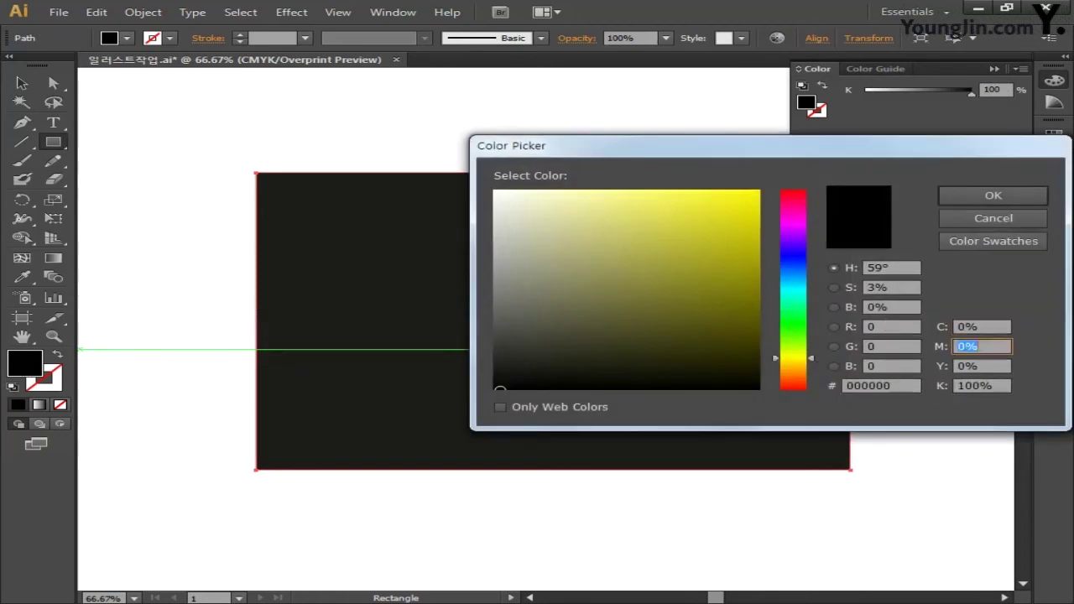
key("Tab")
key("Tab")
type("0")
key("Return")
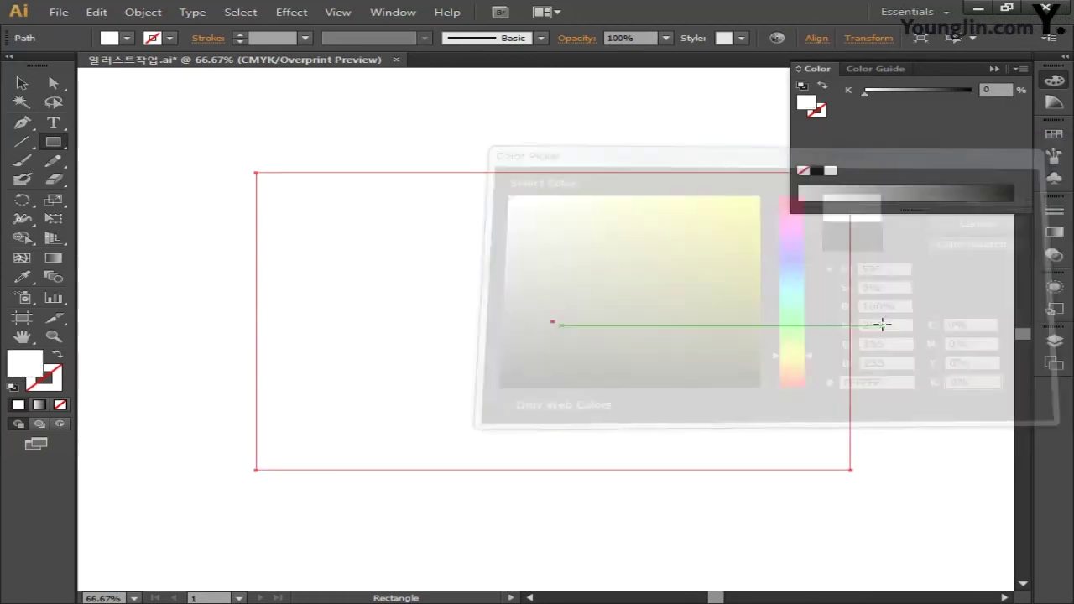
Give the rectangle a black stroke with CMYK values 0, 0, 0 and 100%
left_click(57, 384)
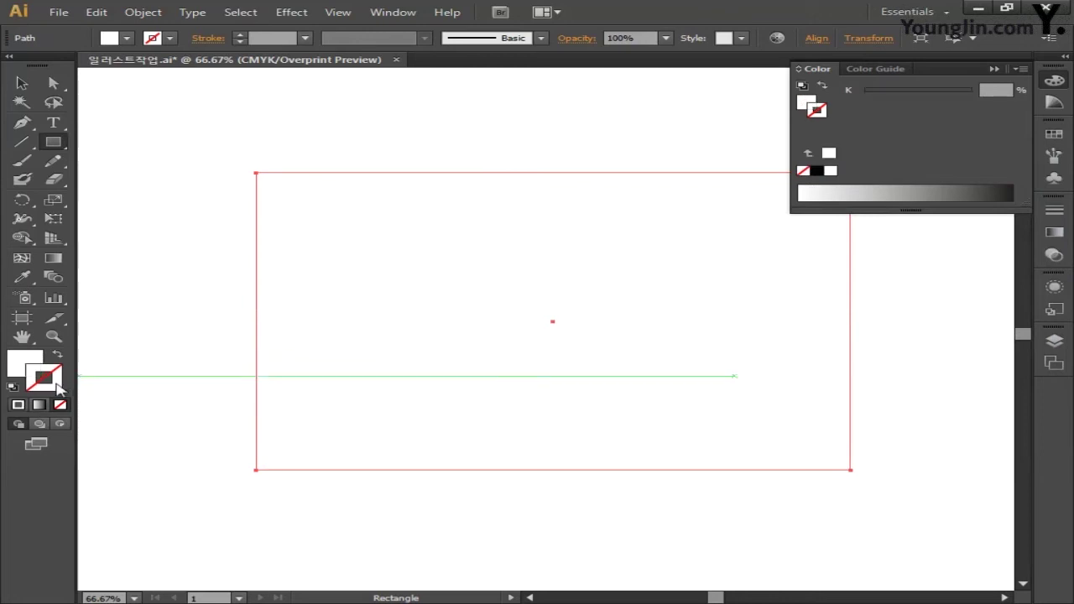
double_click(57, 384)
left_click(978, 326)
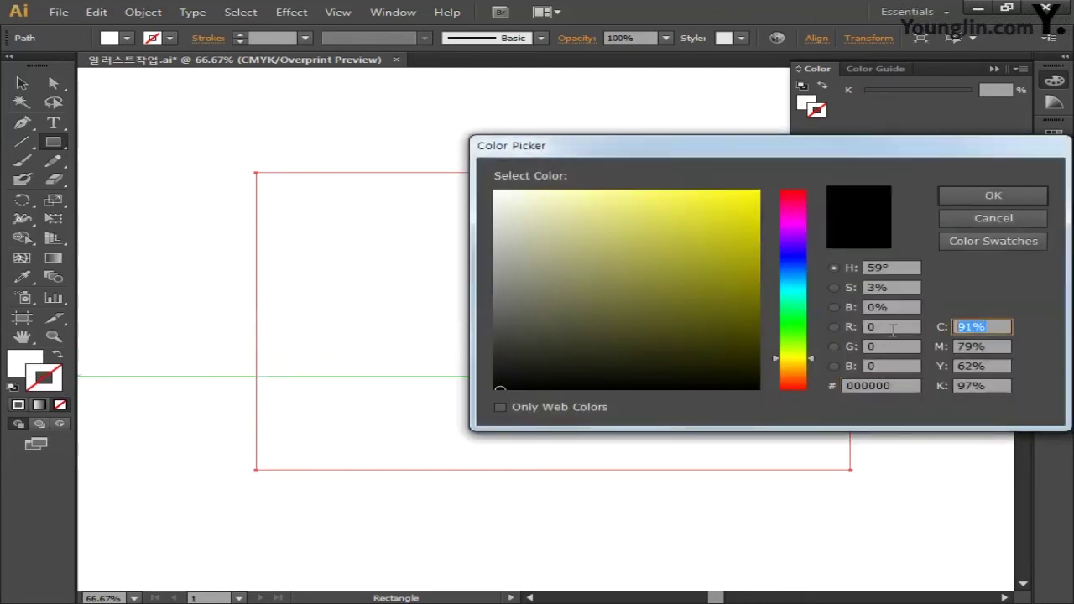
type("0")
key("Tab")
type("0")
key("Tab")
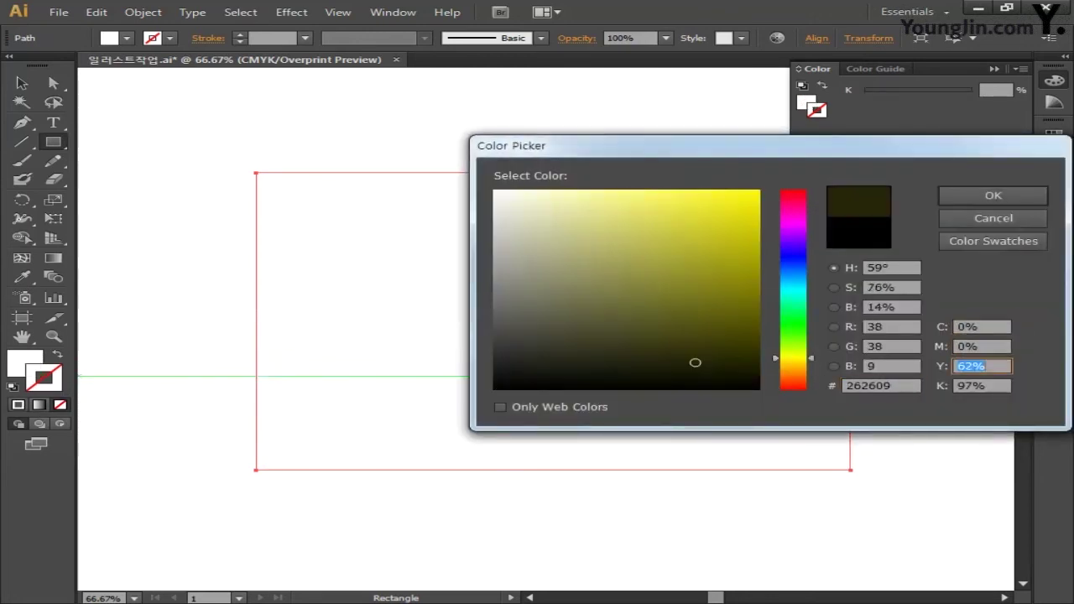
type("0")
key("Tab")
type("100")
key("Return")
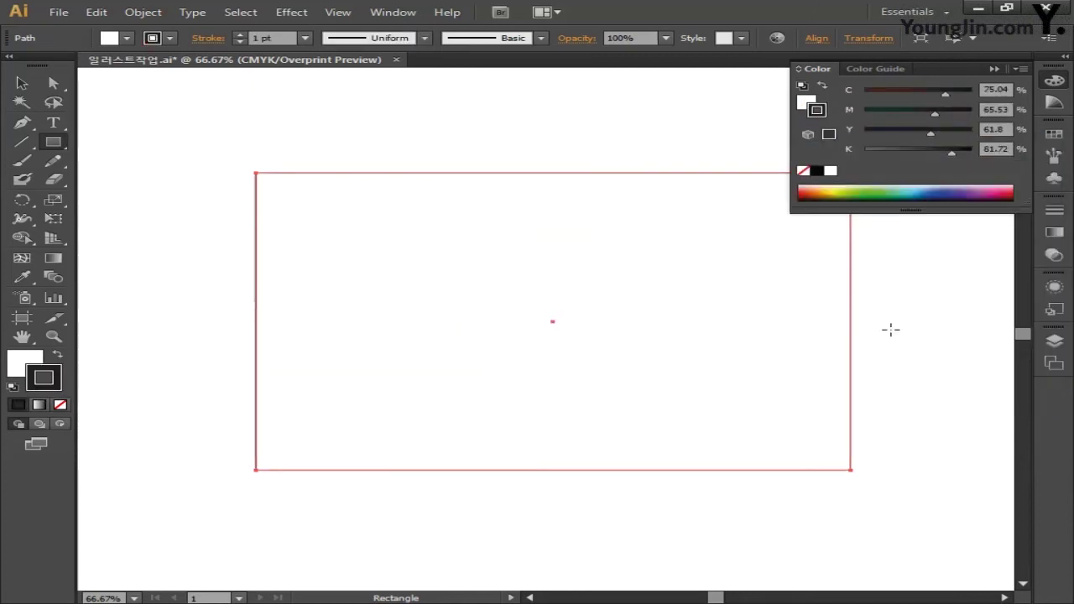
Send the white rectangle to the back, behind the taegeuk and trigrams, and close the colour settings
left_click(22, 83)
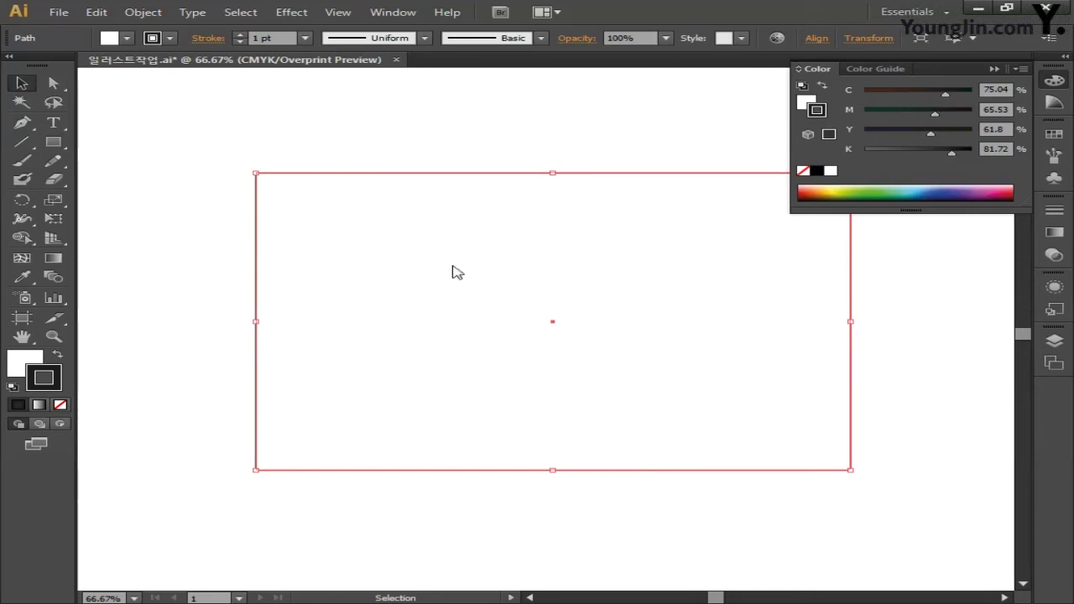
right_click(452, 267)
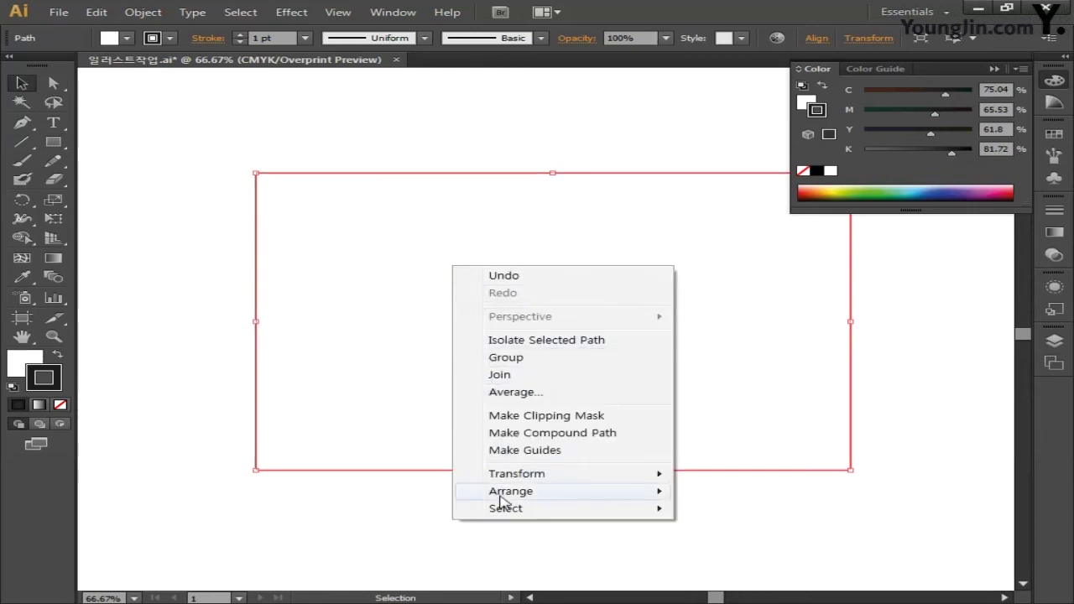
mouse_move(501, 504)
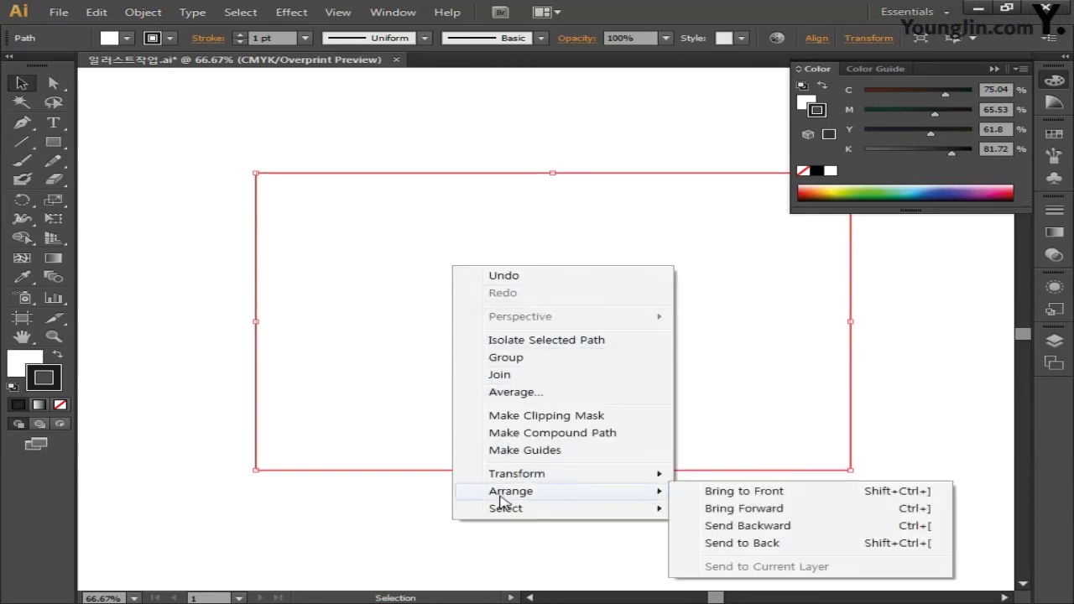
left_click(736, 544)
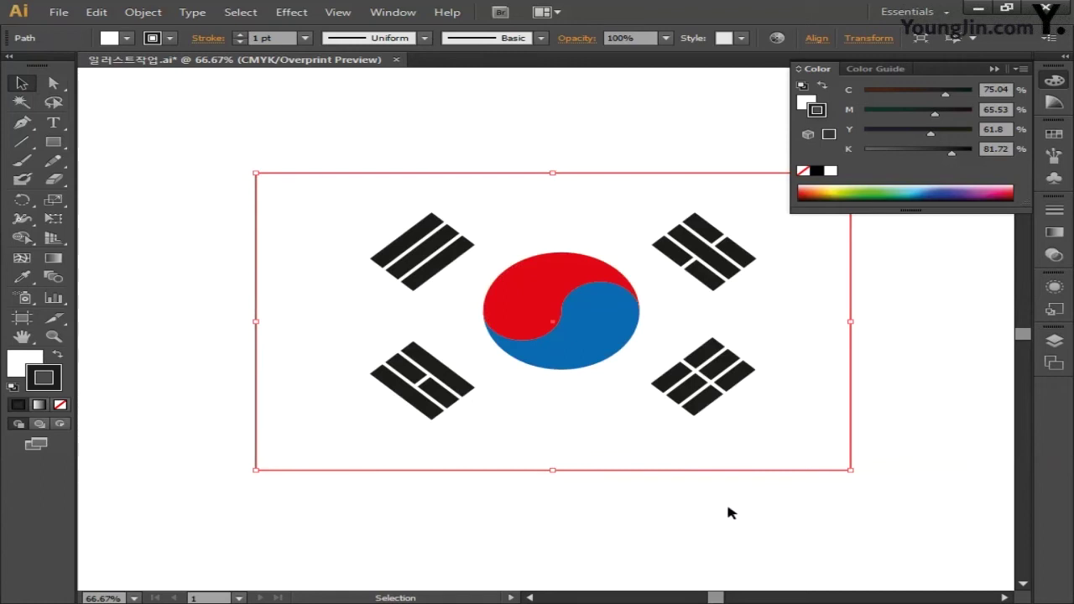
left_click(1054, 81)
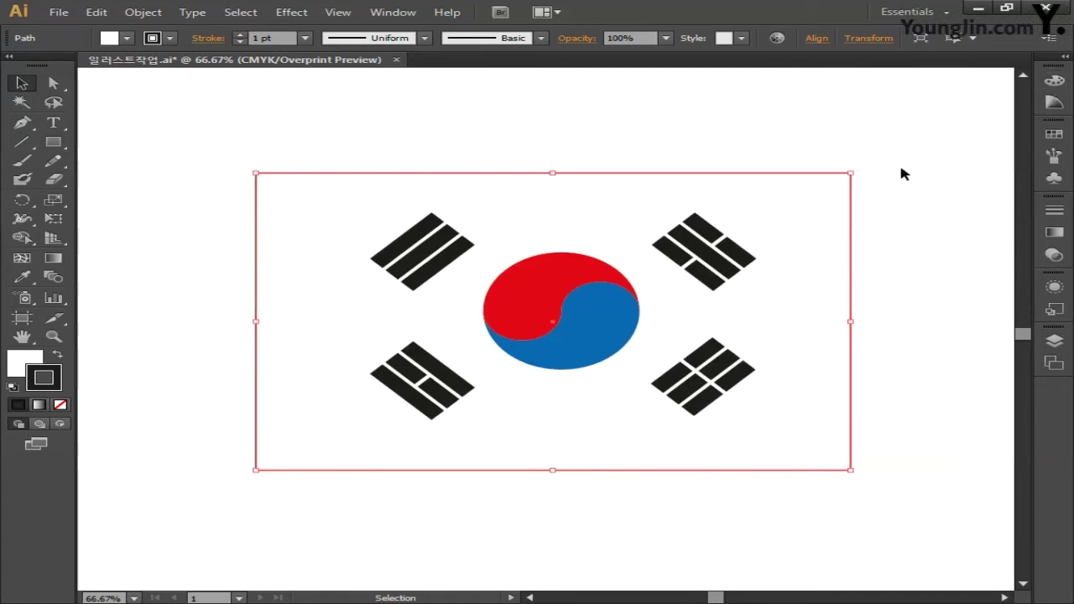
Scale the rectangle down proportionally and centre it and the flag artwork on each other
left_click_drag(851, 173, 828, 188)
mouse_move(792, 252)
left_mouse_down()
mouse_move(804, 262)
mouse_move(796, 260)
left_mouse_up()
left_click_drag(824, 183, 801, 192)
left_click(885, 243)
left_click_drag(875, 266, 875, 259)
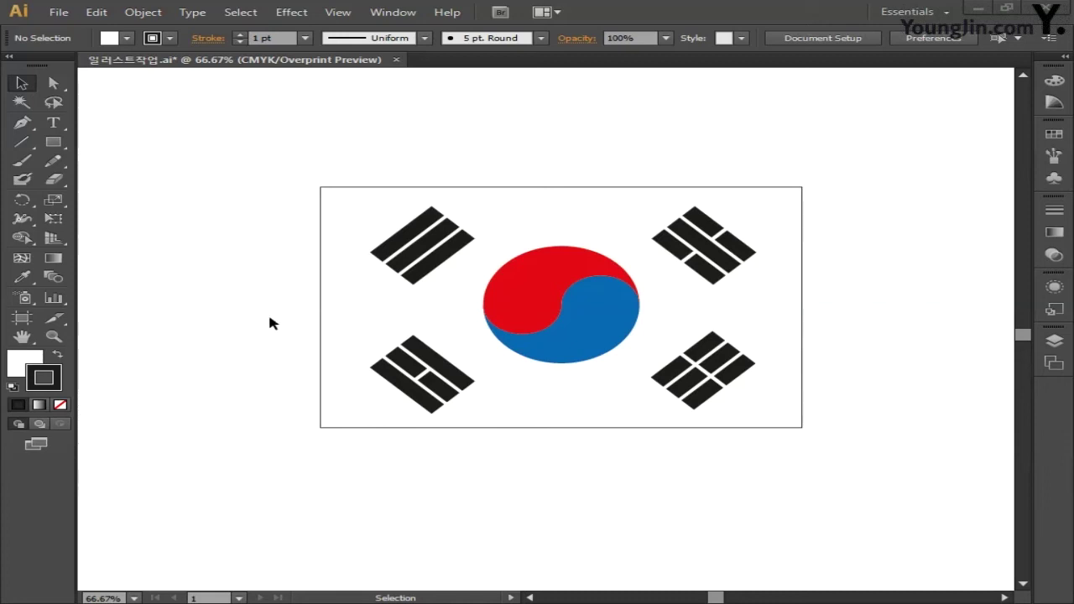
Scale the whole flag down to about 60% and move it to the upper-left area of the canvas
left_click_drag(239, 298, 310, 330)
left_click_drag(308, 197, 907, 528)
left_click_drag(873, 458, 679, 364)
left_click_drag(546, 294, 234, 102)
left_click(657, 246)
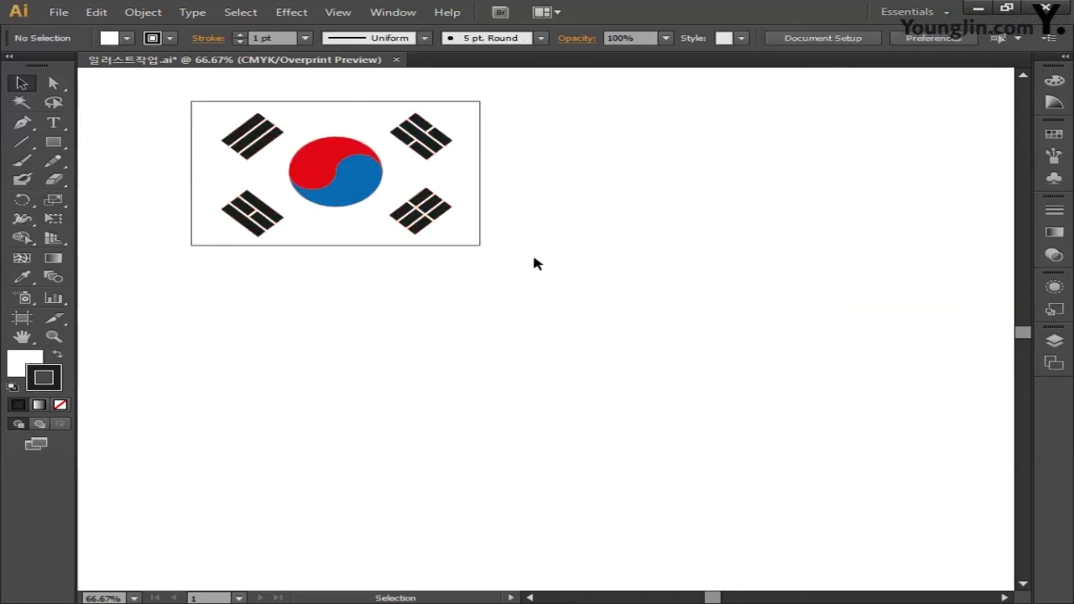
Copy the flag's rectangle directly below it, and draw a centred circle slightly over half its height in the copy
left_click_drag(532, 261, 467, 434)
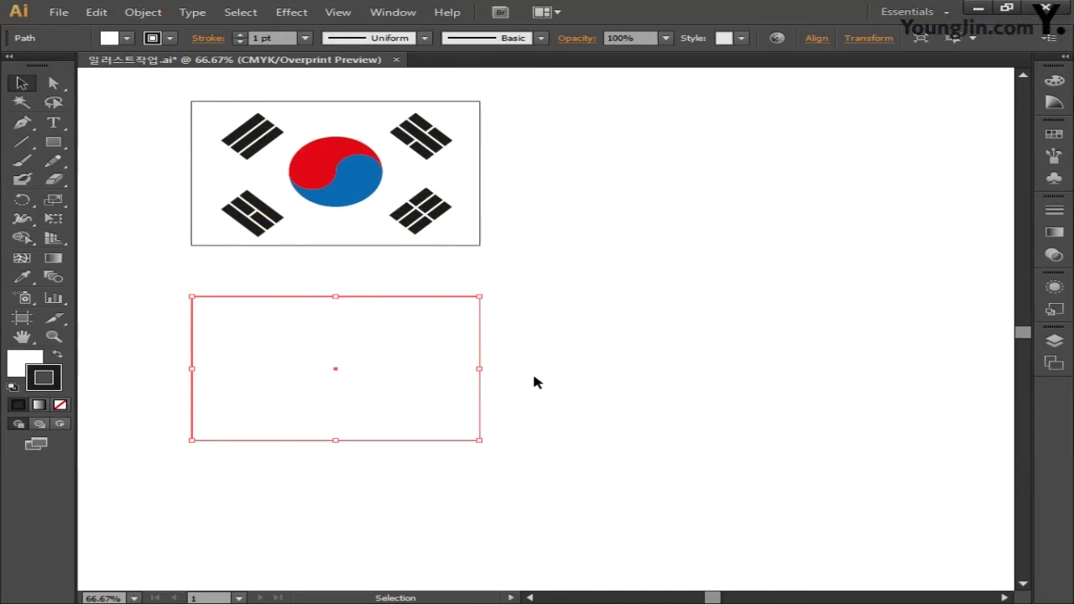
left_click_drag(53, 142, 146, 180)
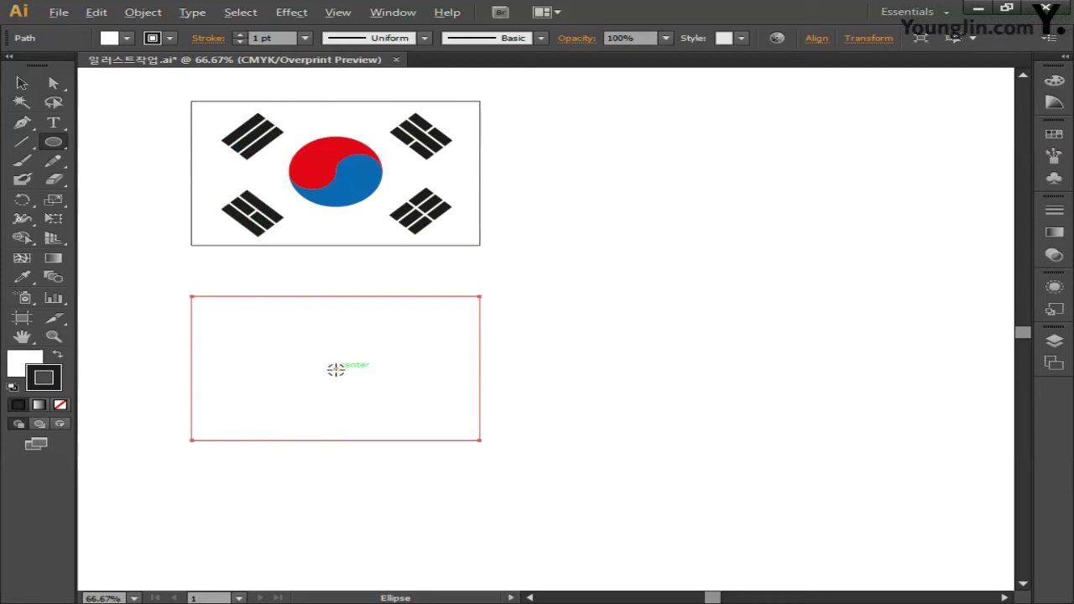
left_click_drag(336, 370, 392, 334)
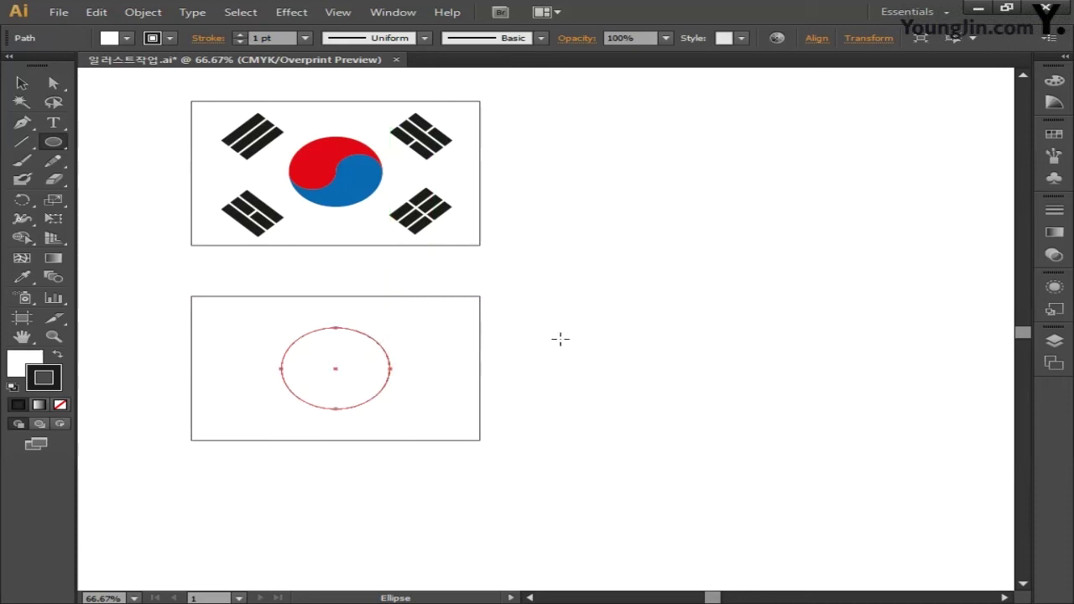
Set the fill of the circle in the second flag to red with C 0, M 100, Y 100 and K 0
double_click(25, 363)
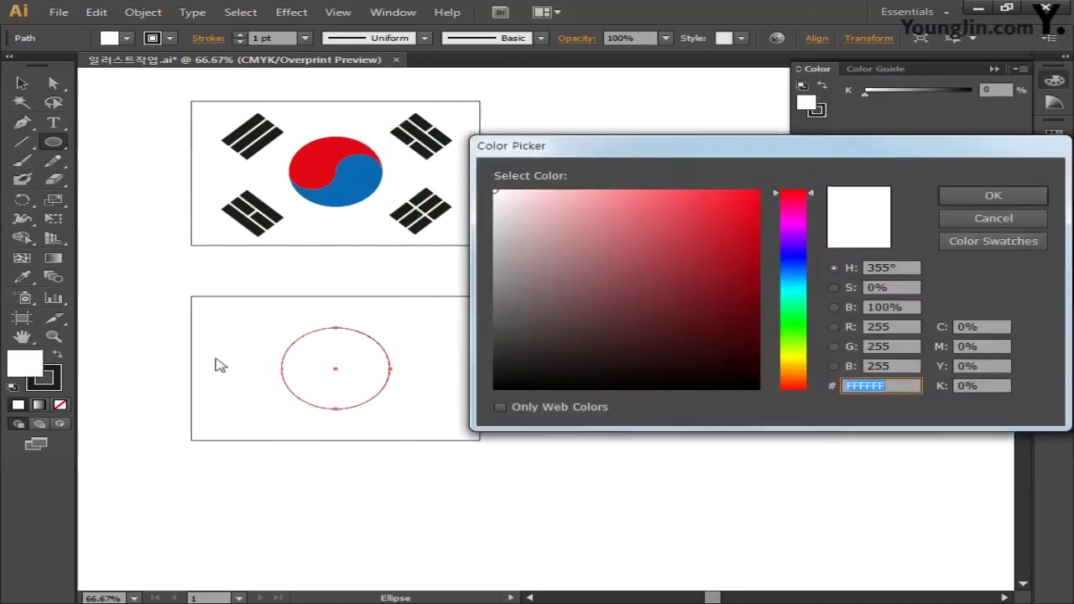
left_click_drag(992, 328, 915, 329)
type("0")
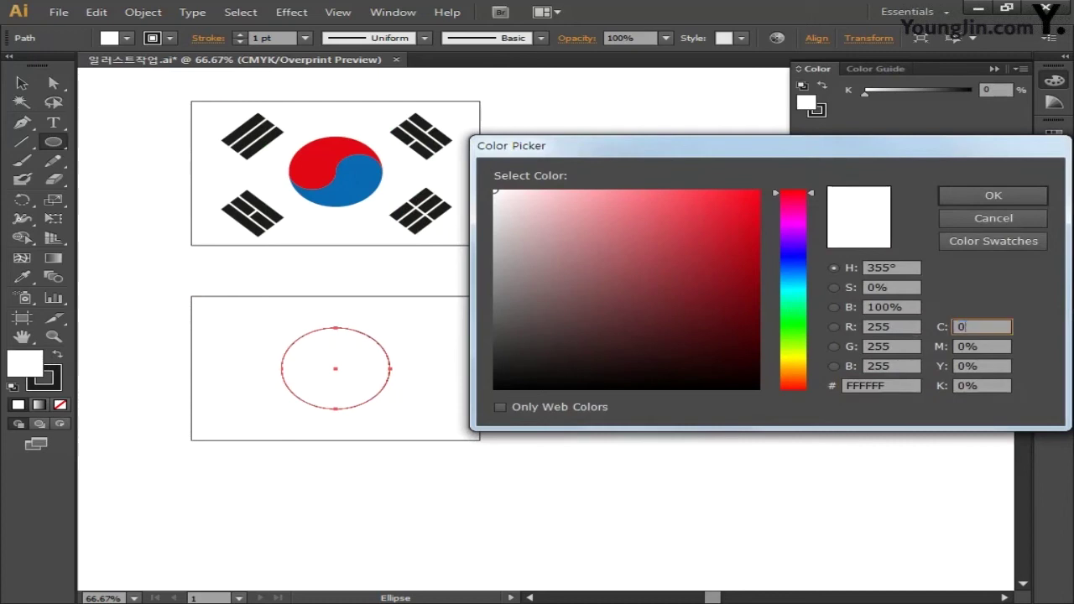
key("Tab")
type("100")
key("Tab")
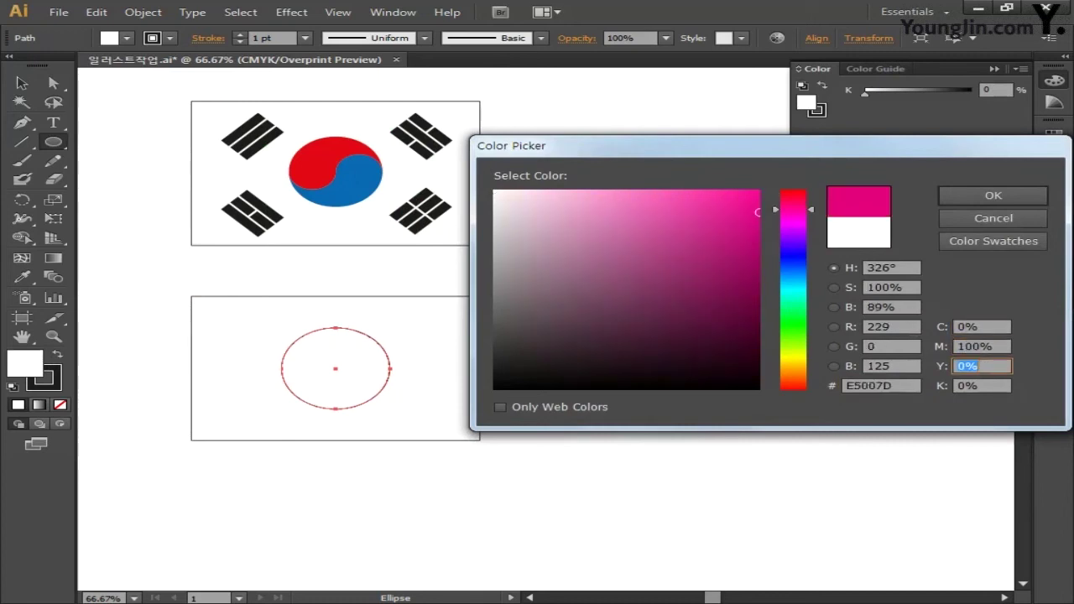
type("100")
key("Tab")
type("0")
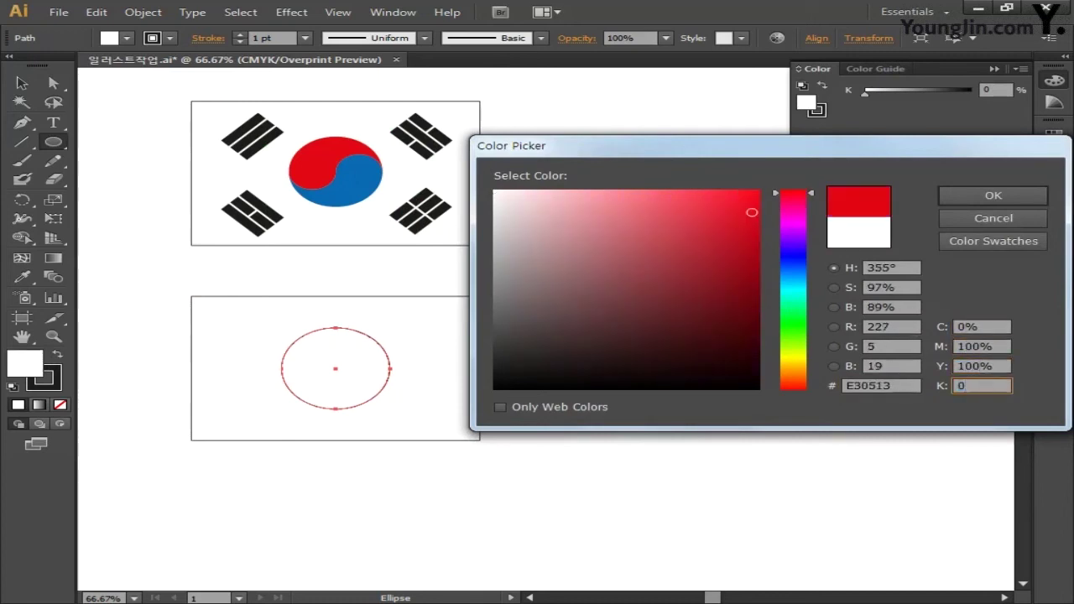
left_click(992, 195)
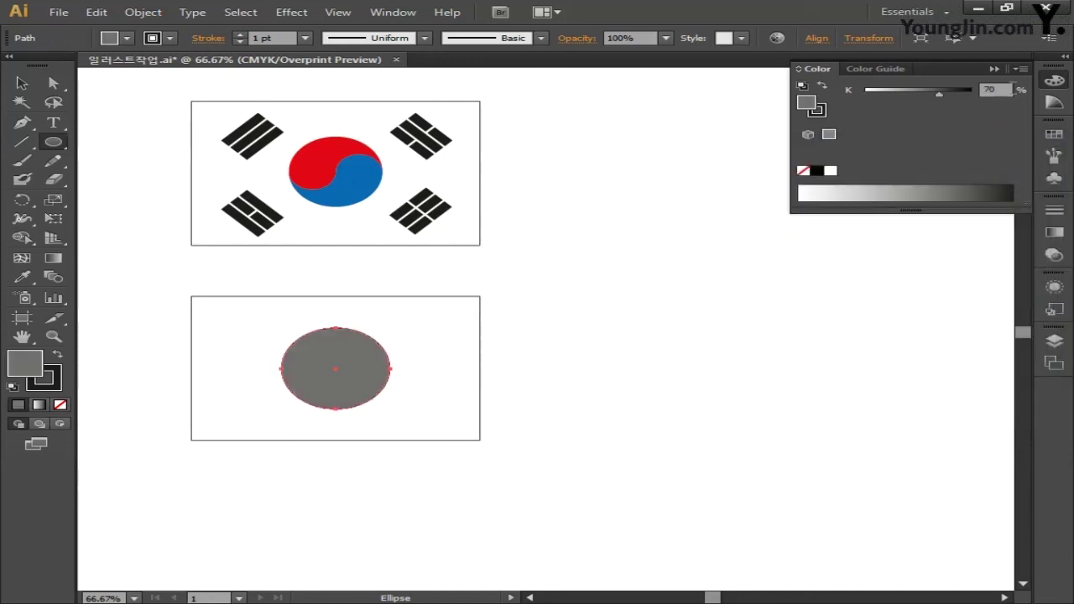
Switch the circle's colour model from grayscale to CMYK and remove its outline
left_click(1018, 69)
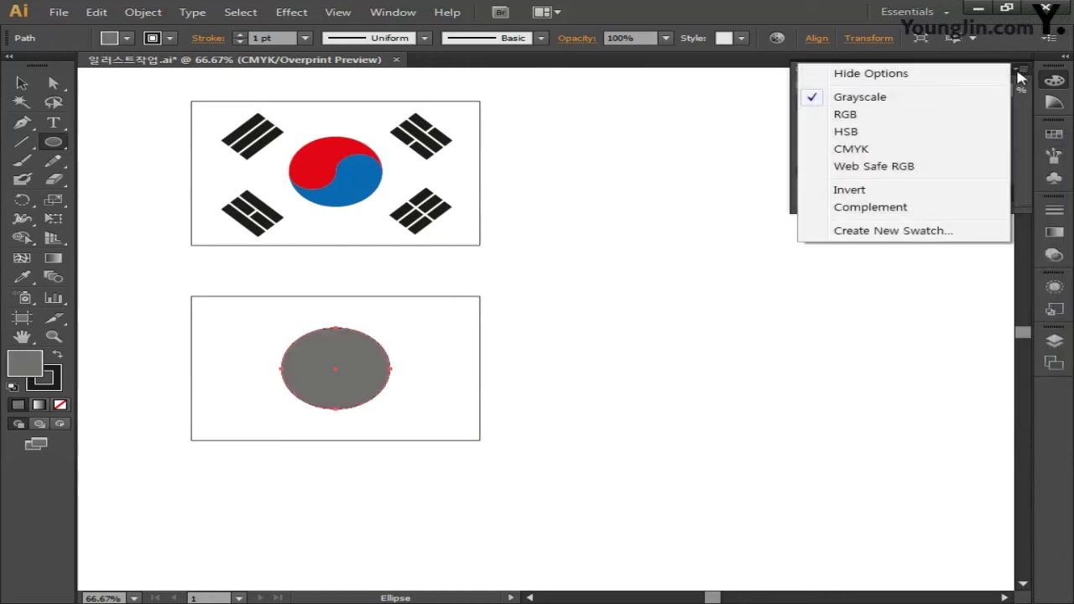
left_click(873, 151)
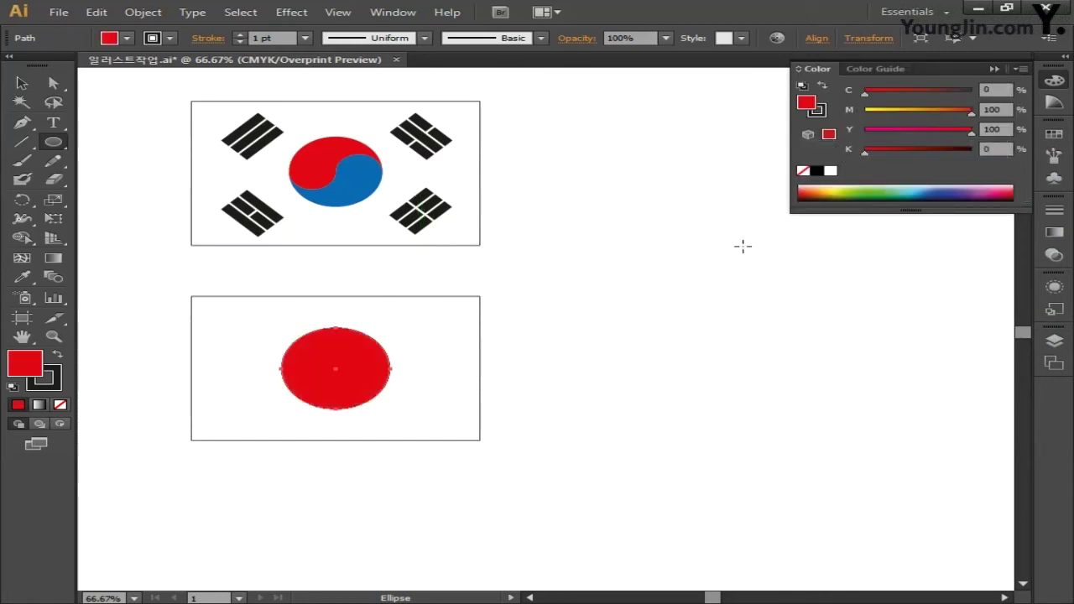
left_click(1055, 79)
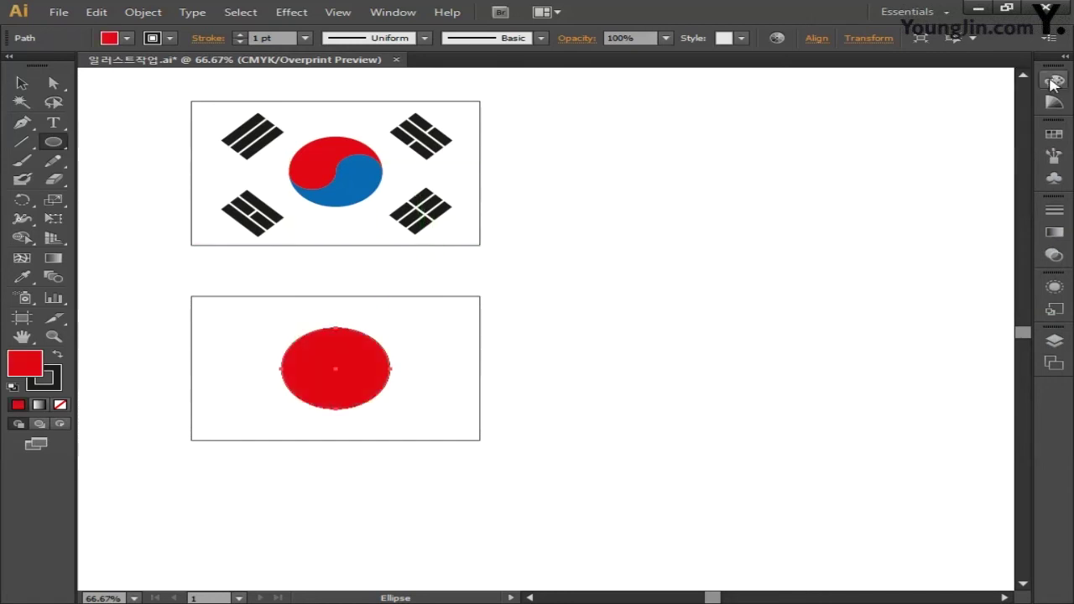
left_click(59, 405)
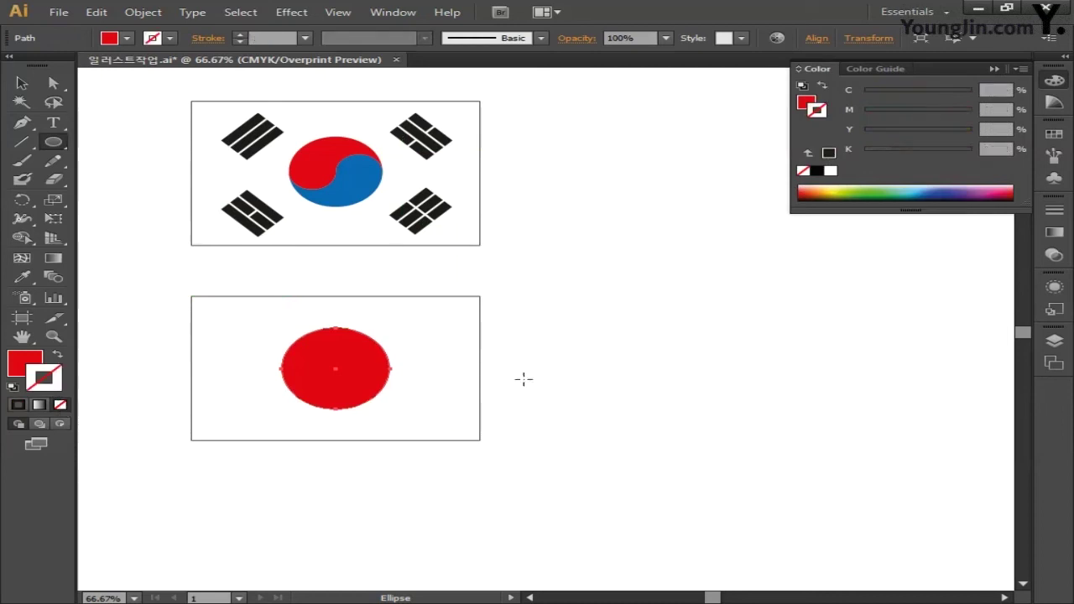
Copy the white rectangle of the red-circle flag directly below it, working at 100% zoom
scroll(571, 341, "up", 1)
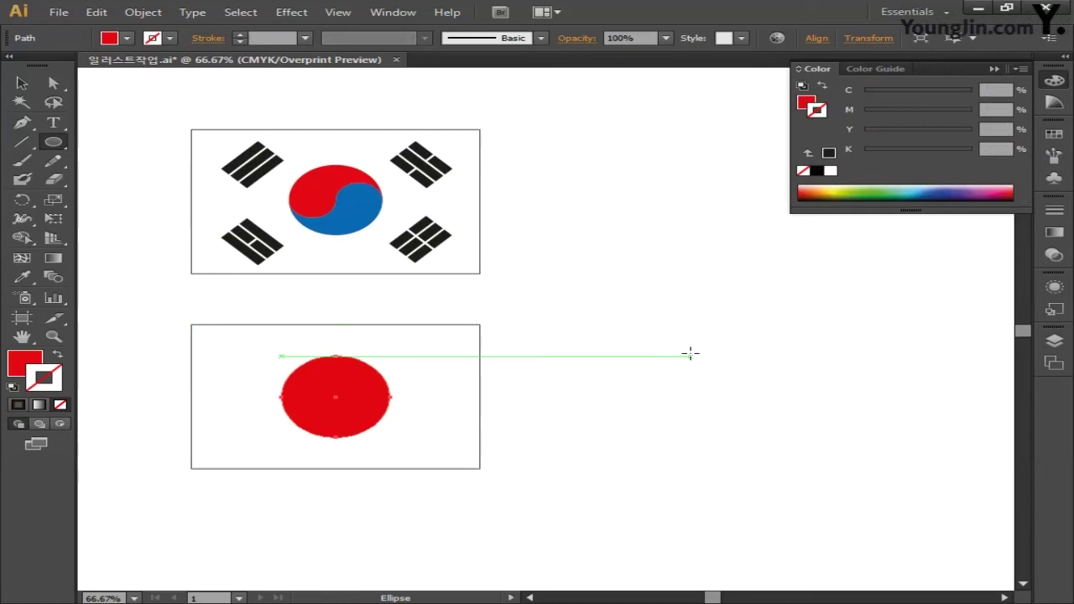
left_click_drag(660, 422, 661, 214)
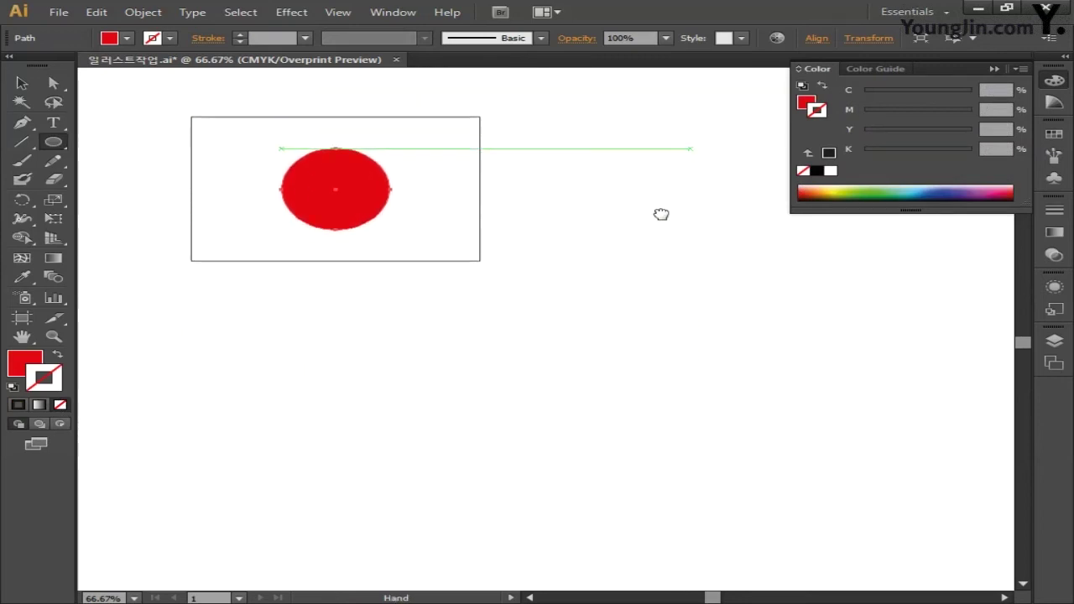
key("ctrl+1")
left_click_drag(473, 280, 660, 357)
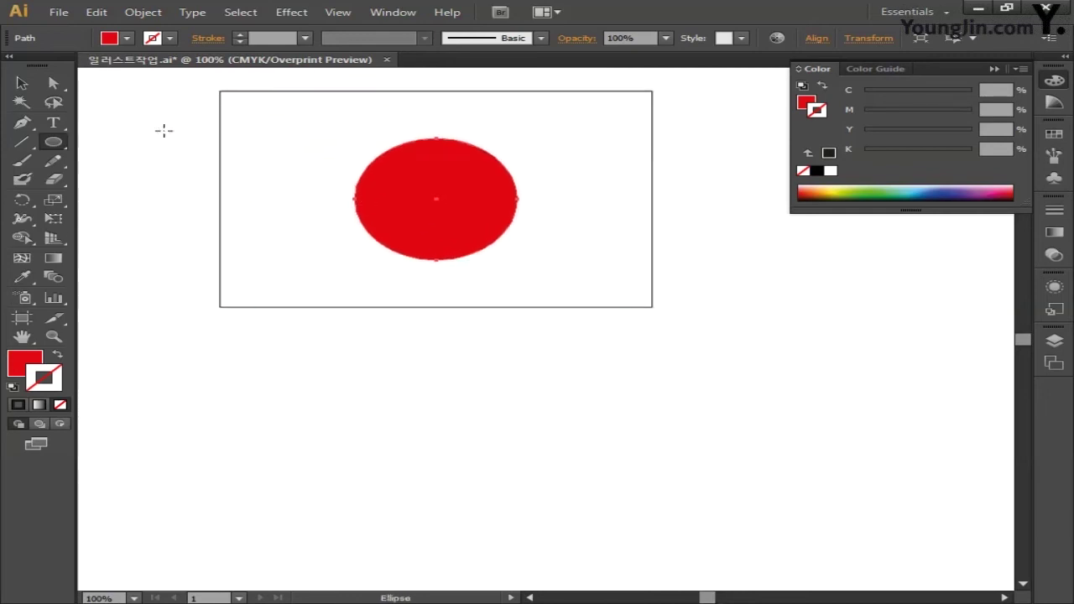
left_click(21, 83)
left_click(221, 225)
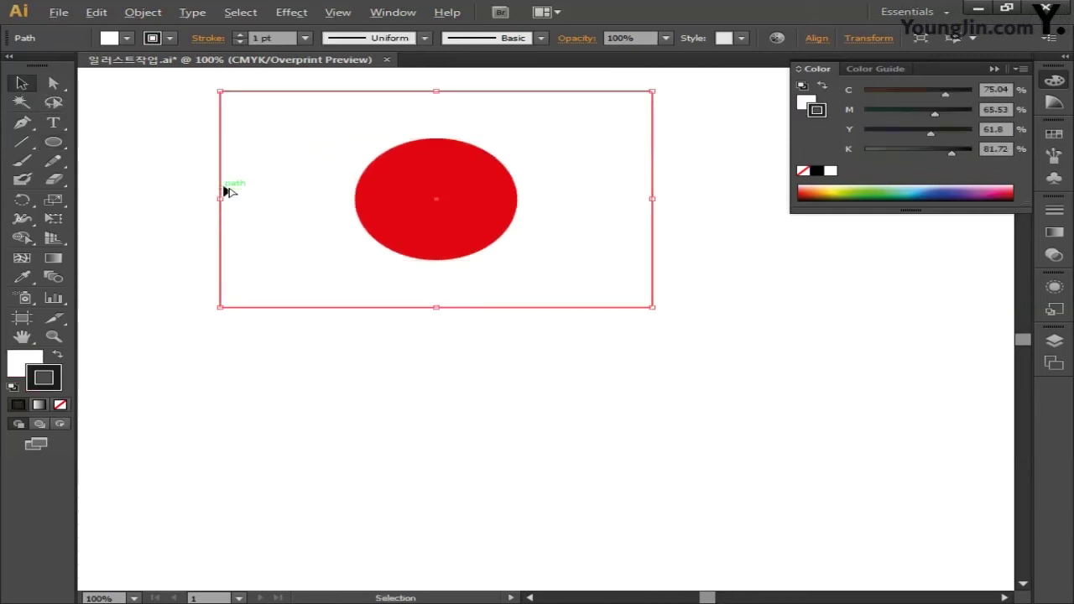
left_click_drag(225, 175, 227, 417)
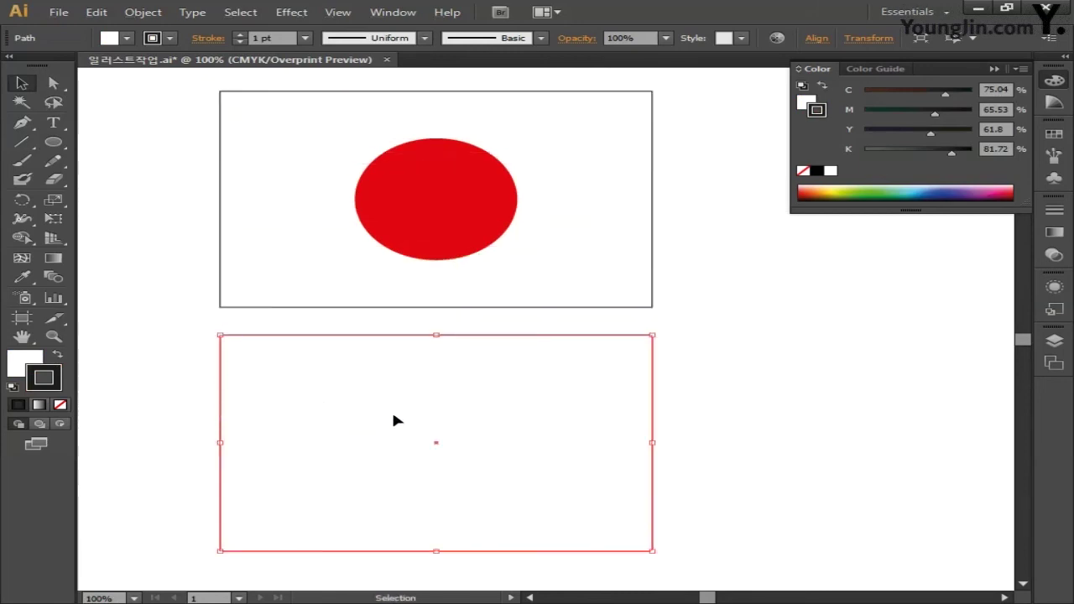
Fill the new rectangle with red, C 0, M 100, Y 100, K 0, and switch its colour model to CMYK
key("space")
left_click_drag(724, 458, 724, 377)
double_click(14, 362)
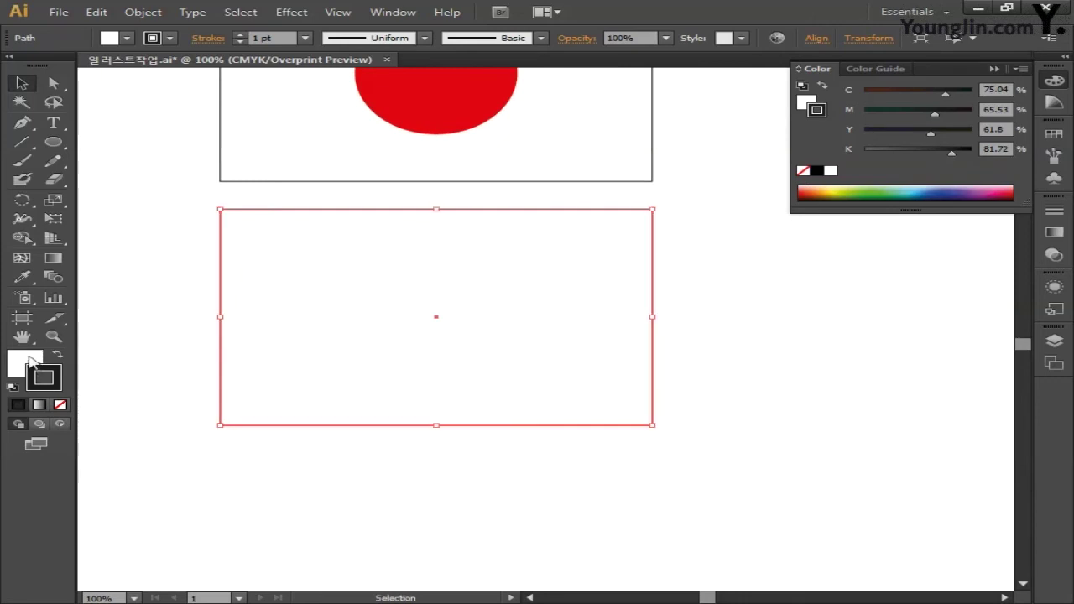
left_click(984, 328)
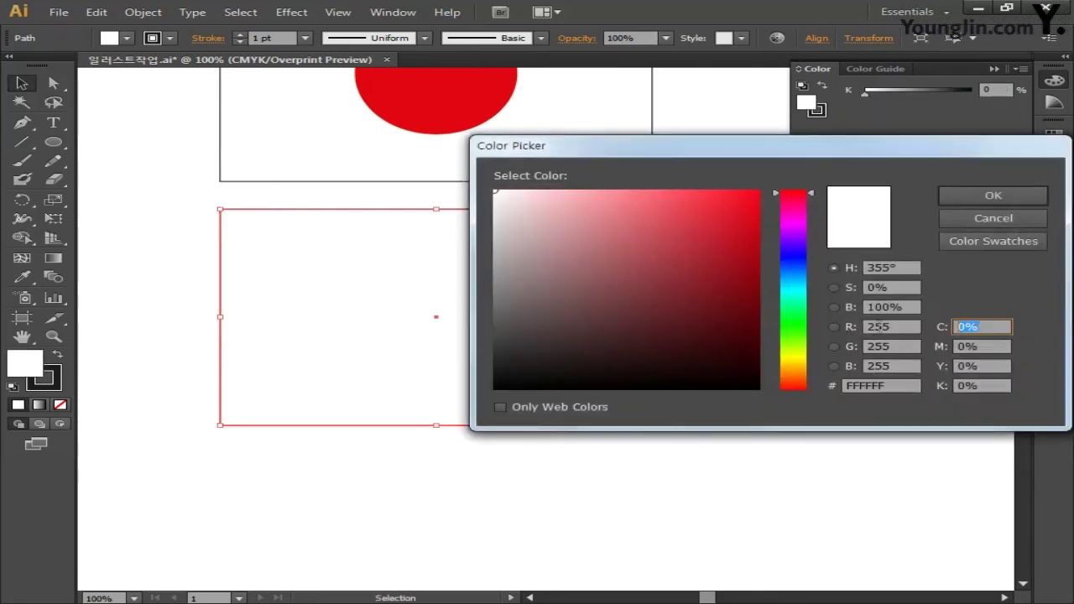
key("Tab")
type("100")
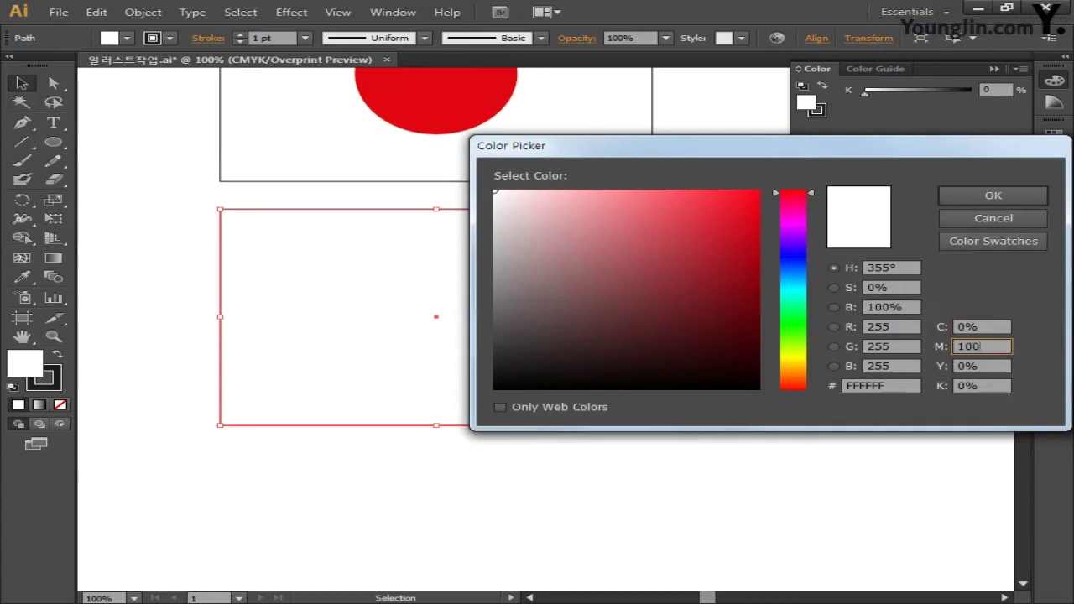
key("Tab")
type("100")
key("Tab")
type("0")
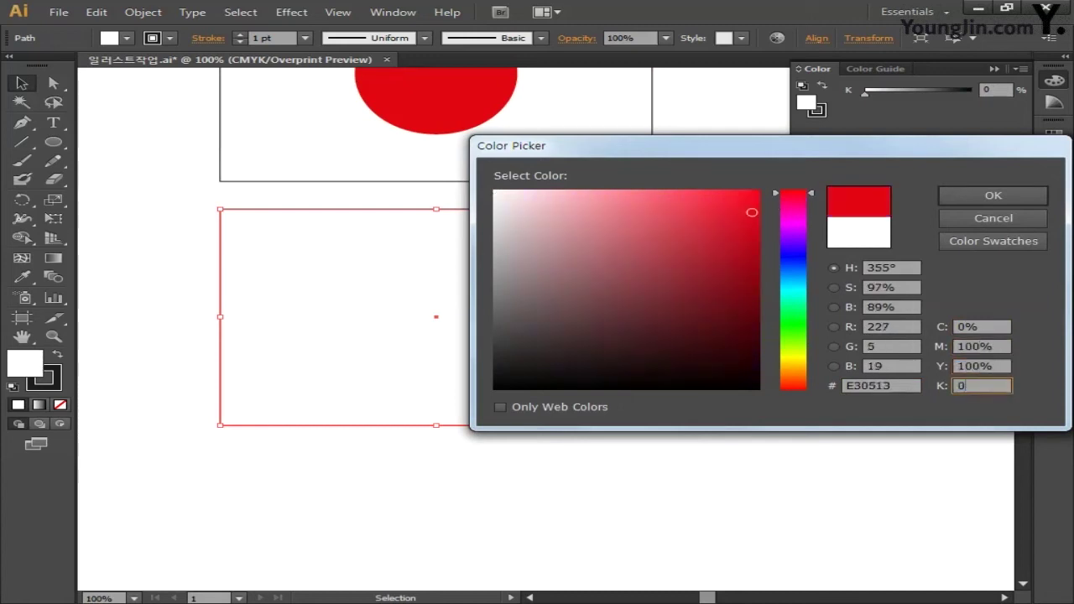
left_click(993, 195)
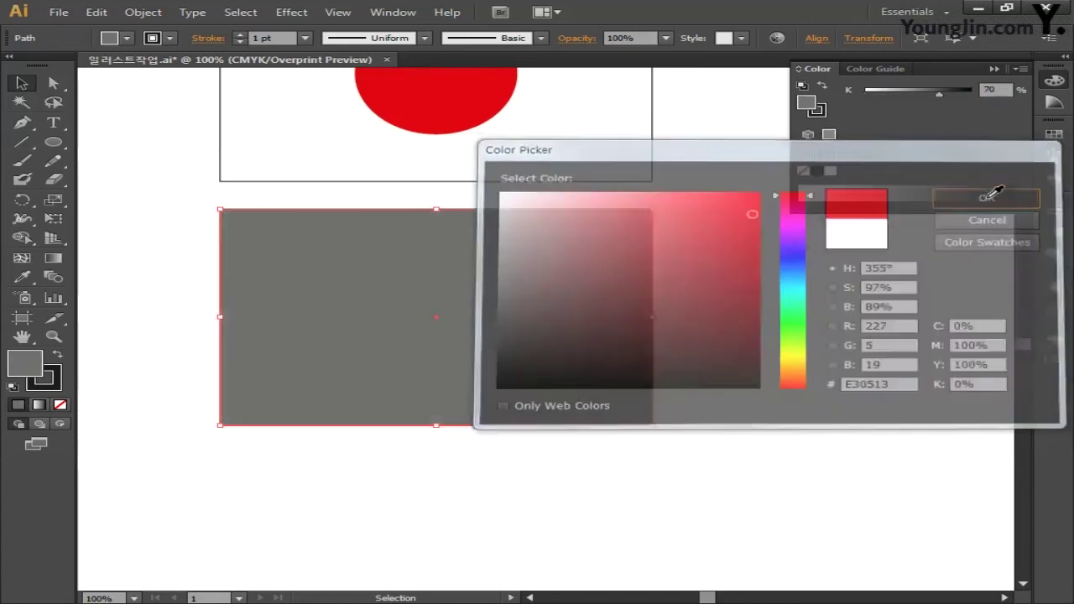
left_click(1021, 70)
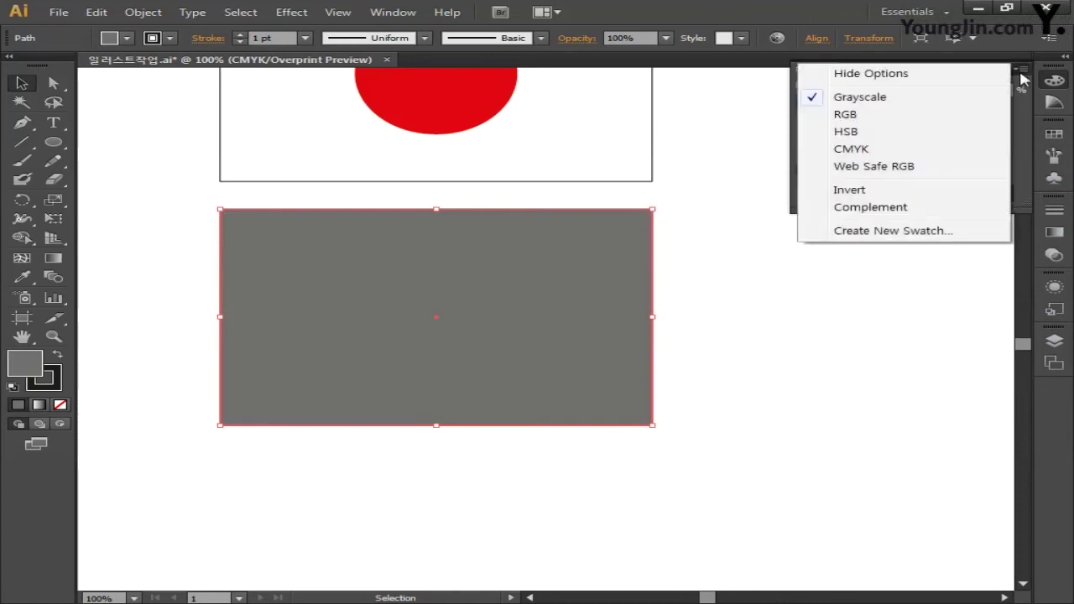
left_click(887, 149)
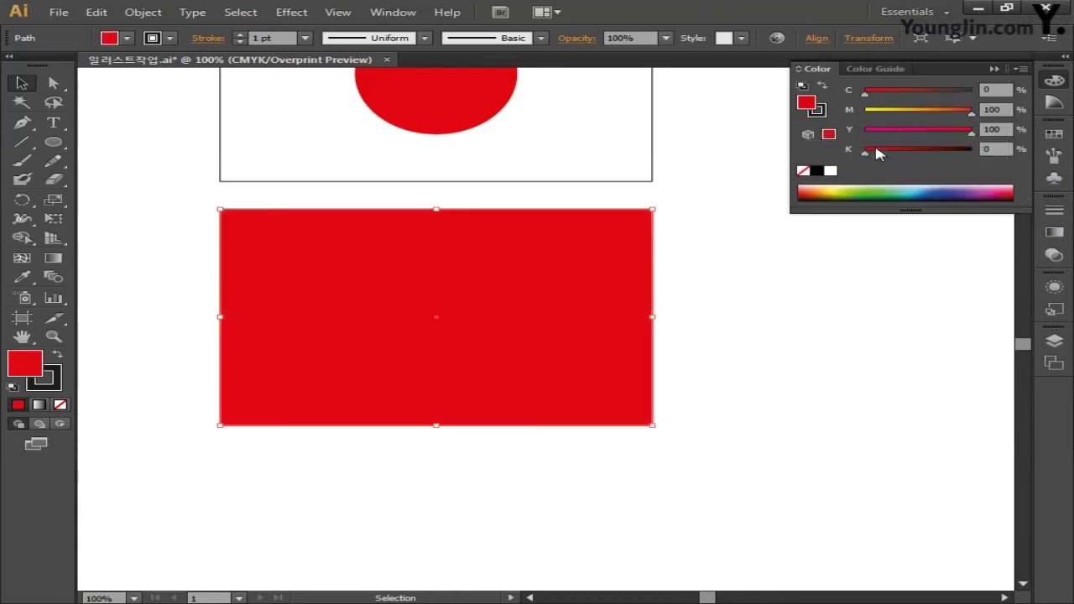
Draw an upright five-pointed star, about a fifth of the rectangle's width, in the red rectangle's upper-left corner with the Star tool
left_click(53, 143)
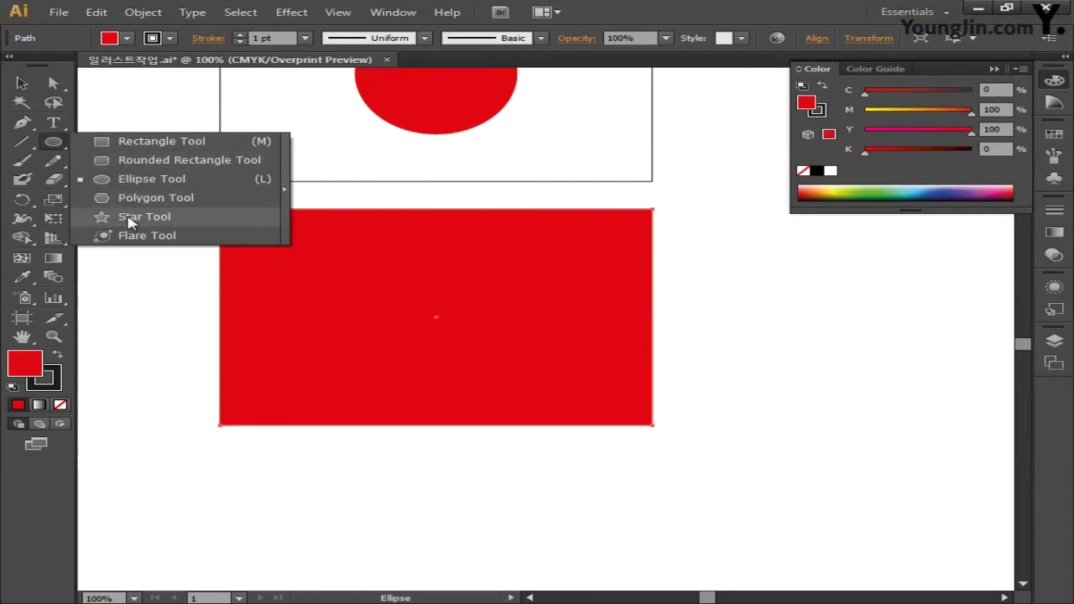
left_click(130, 220)
left_click_drag(268, 256, 299, 279)
left_click_drag(300, 279, 299, 280)
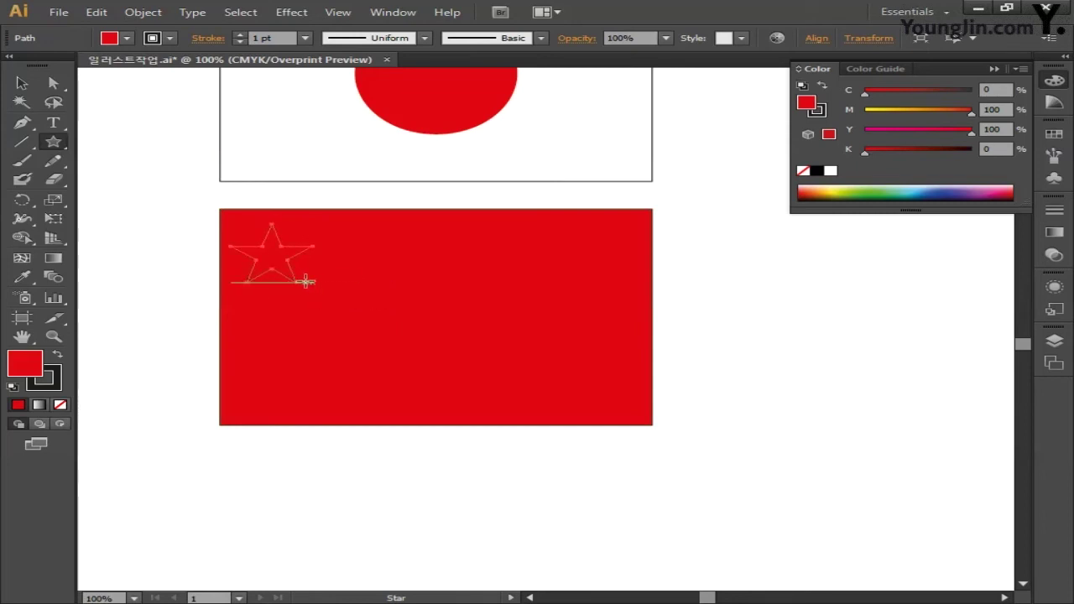
Fill the star with yellow, C 0, M 0, Y 100, K 0, and remove its outline
double_click(38, 369)
left_click(982, 329)
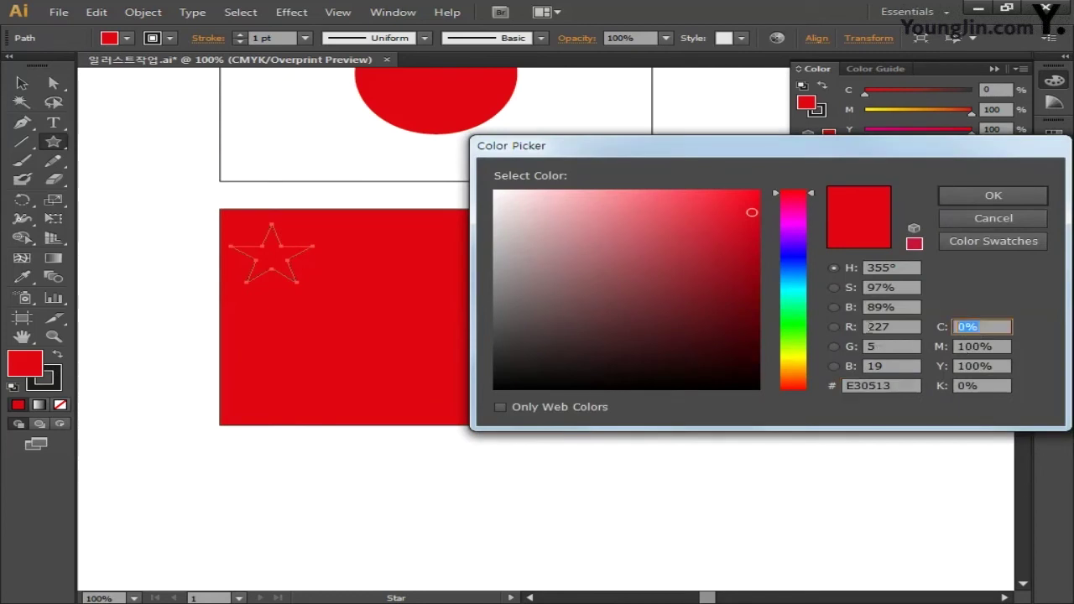
key("Tab")
type("0")
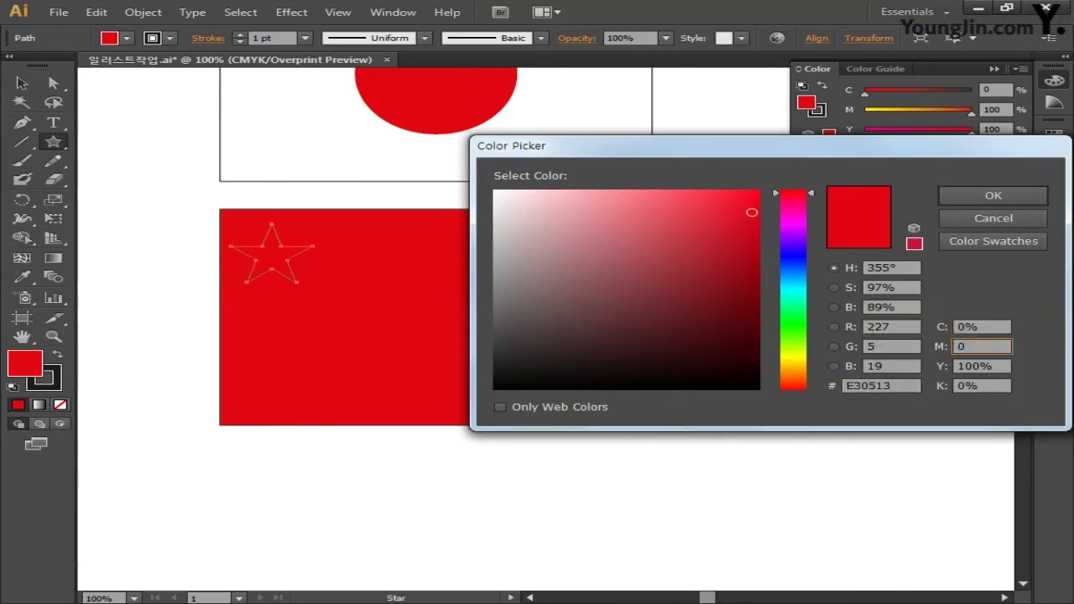
key("Tab")
type("100")
key("Tab")
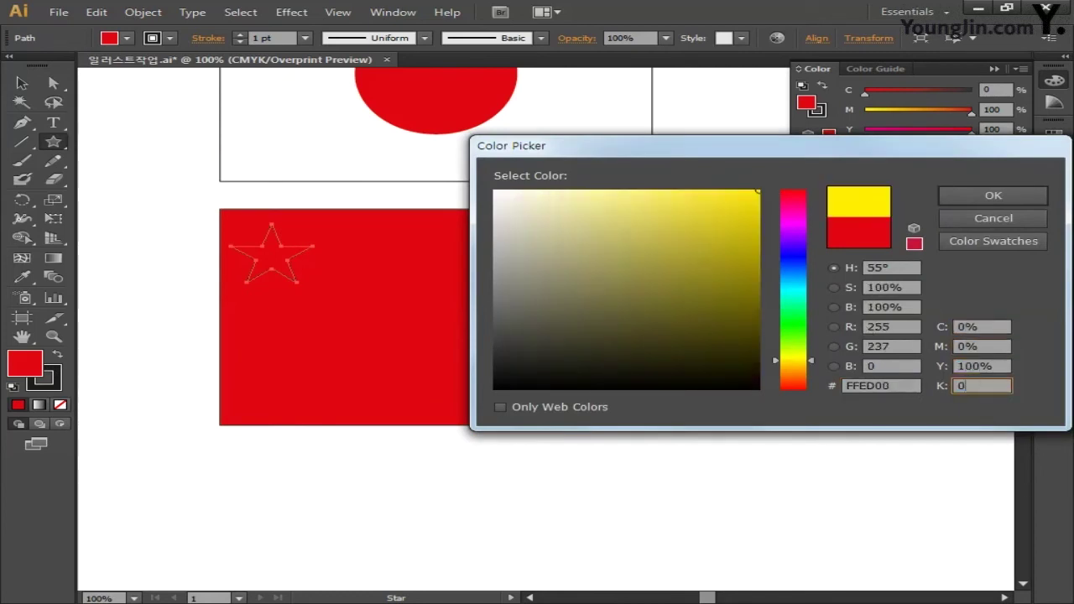
type("0")
left_click(952, 197)
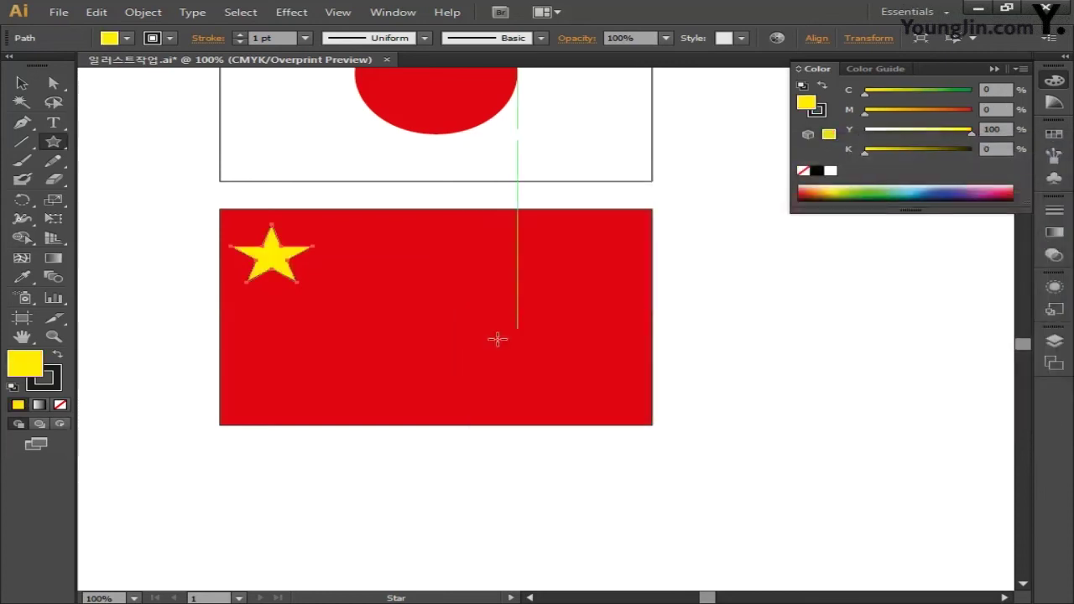
left_click(57, 386)
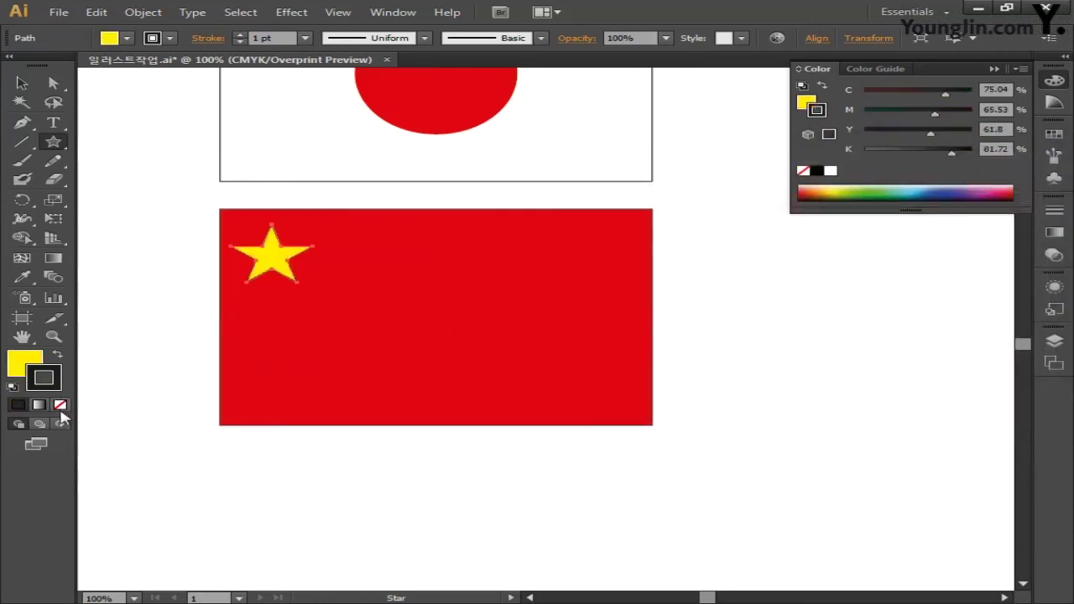
left_click(60, 406)
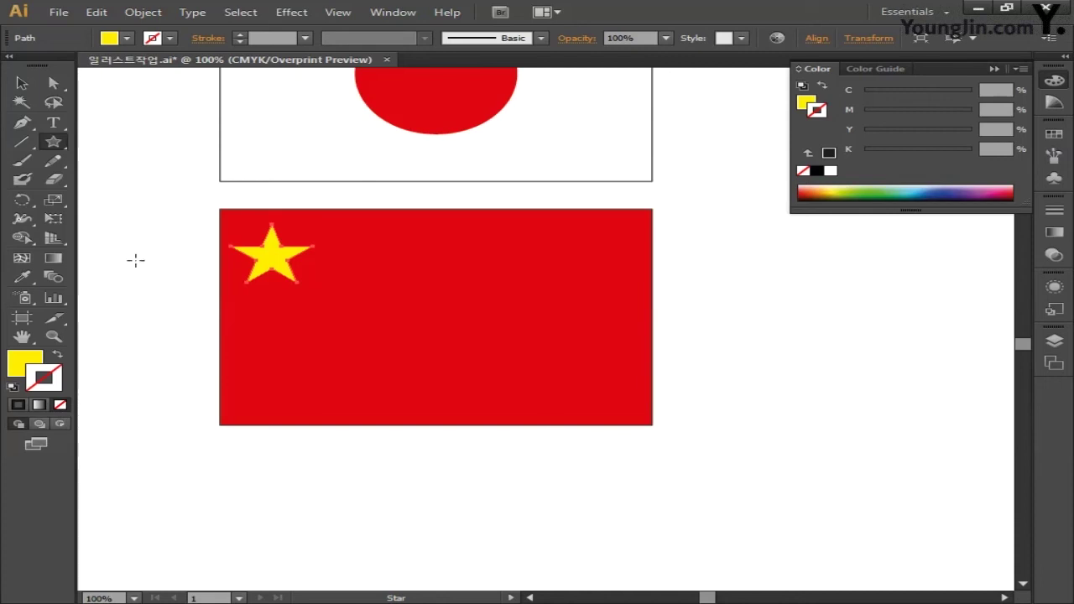
Shift the large star slightly inward and arrange four smaller, rotated copies of it in an arc along its right side
left_click(22, 83)
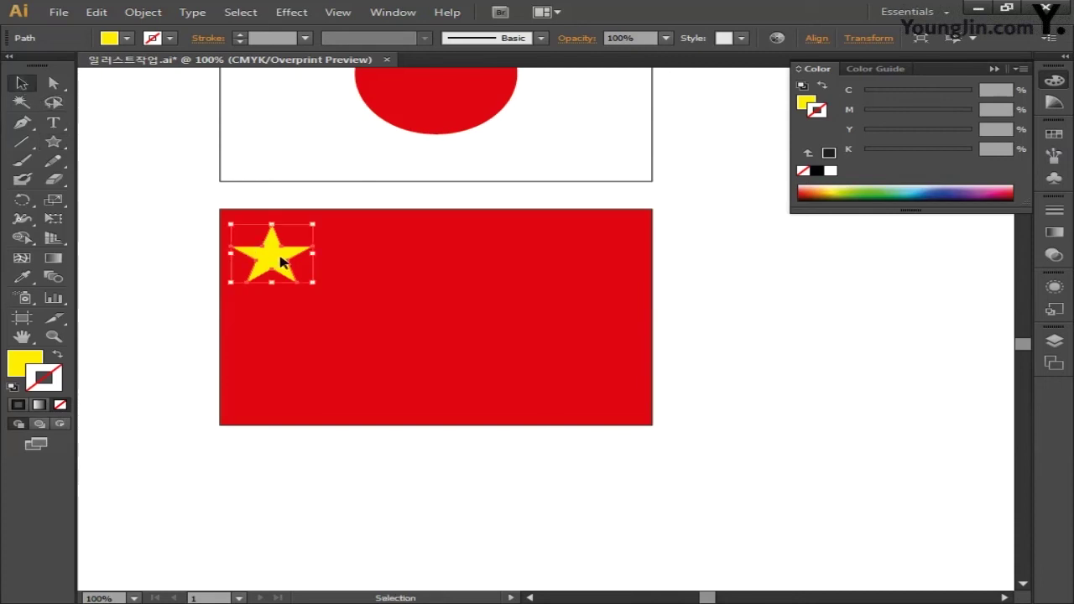
left_click_drag(282, 261, 392, 271)
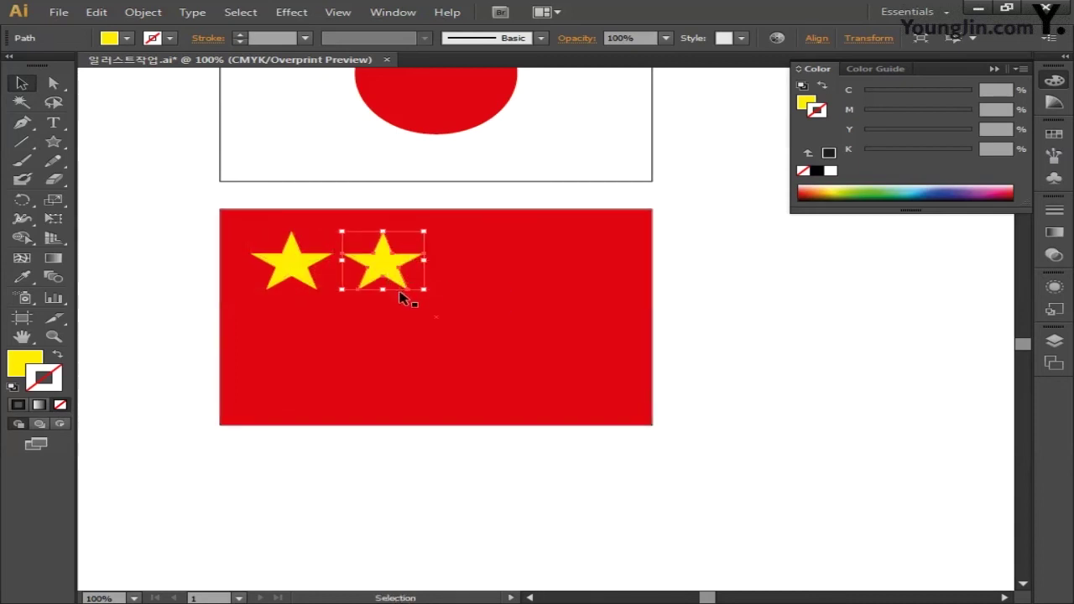
left_click_drag(422, 289, 333, 314)
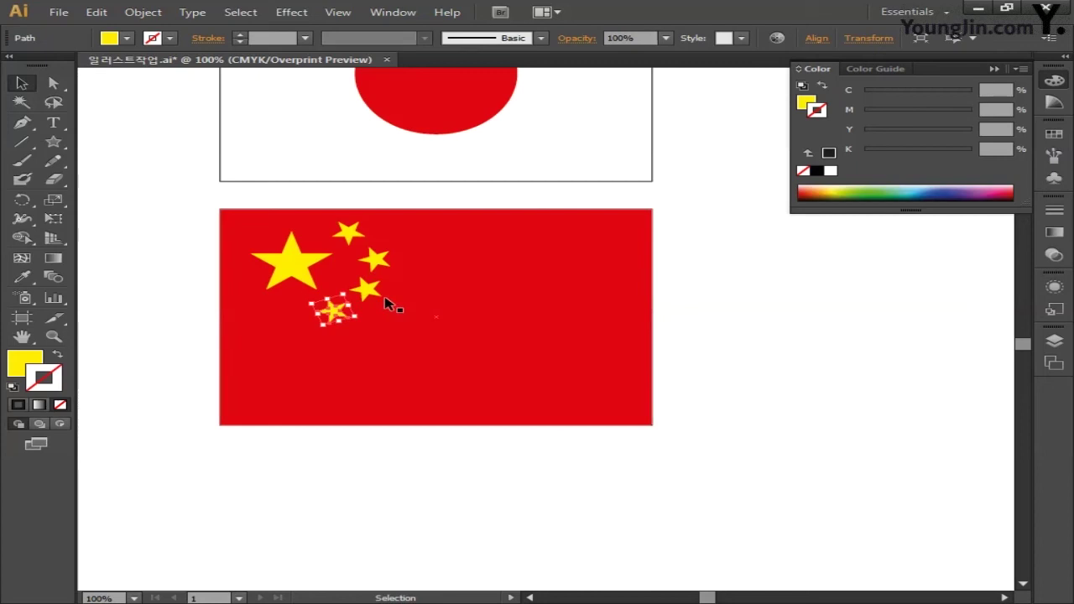
left_click(748, 319)
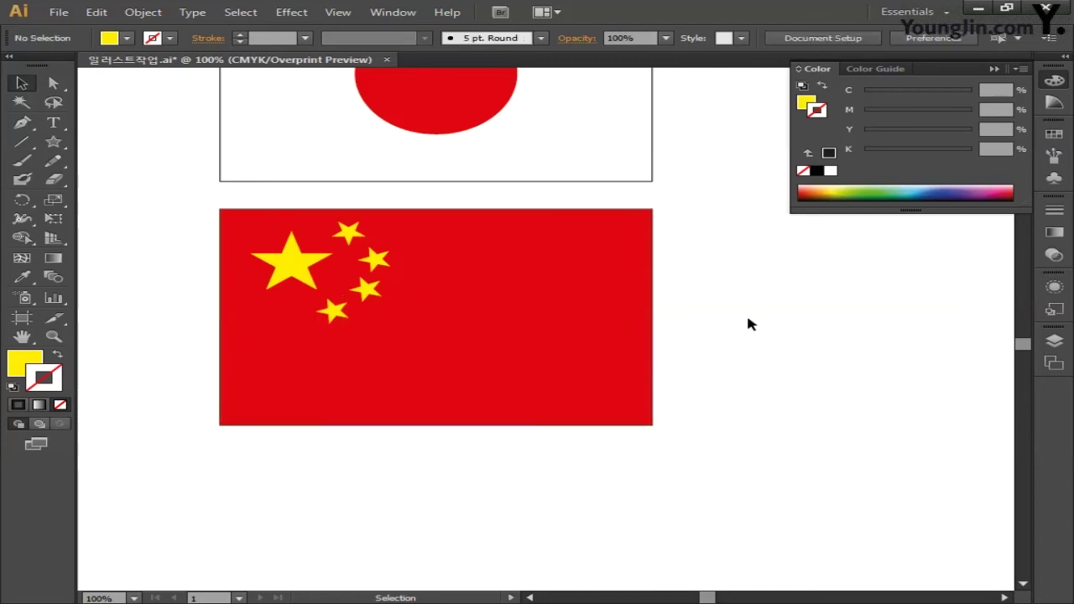
Copy the red rectangle of the starred flag directly below it, leaving a small gap
key("space")
left_click_drag(707, 477, 709, 392)
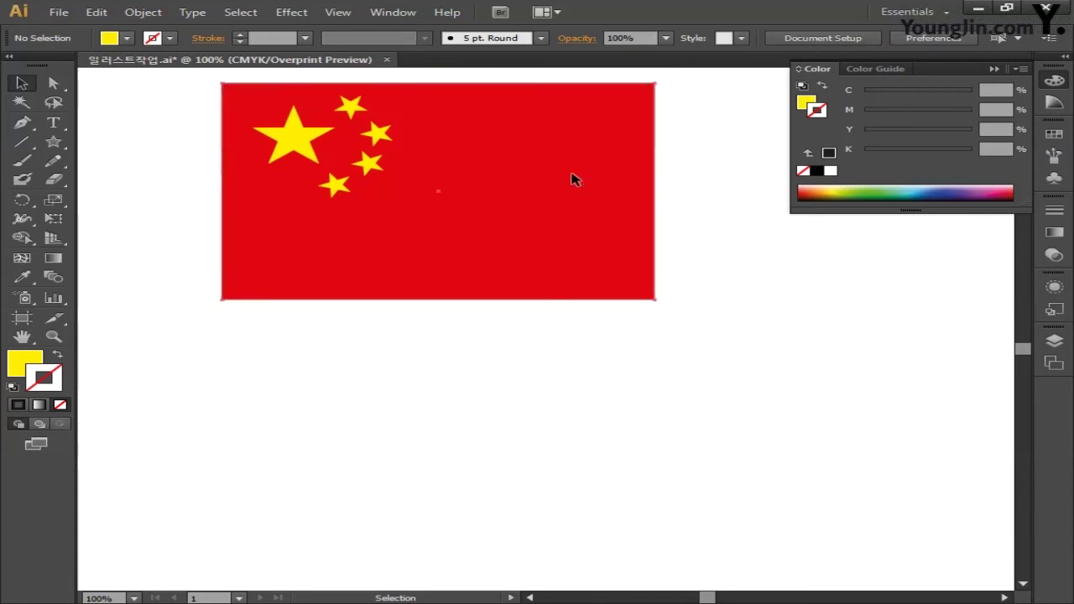
left_click(590, 154)
left_click_drag(590, 155, 590, 403)
key("space")
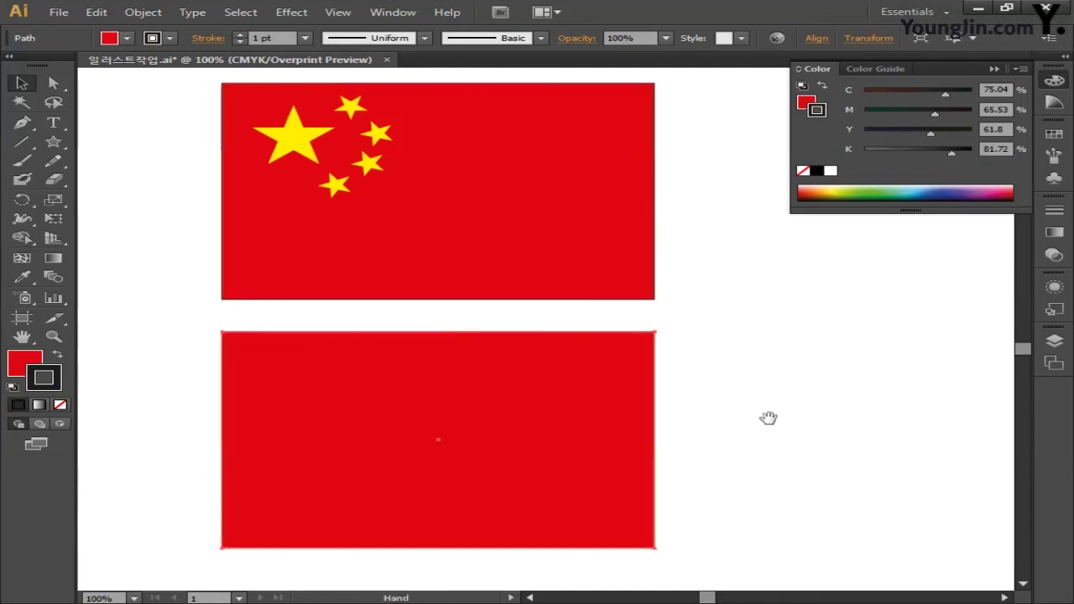
Copy the plain red rectangle directly beside it to the right, leaving a small gap, and remove the copy's outline
left_click_drag(767, 420, 683, 348)
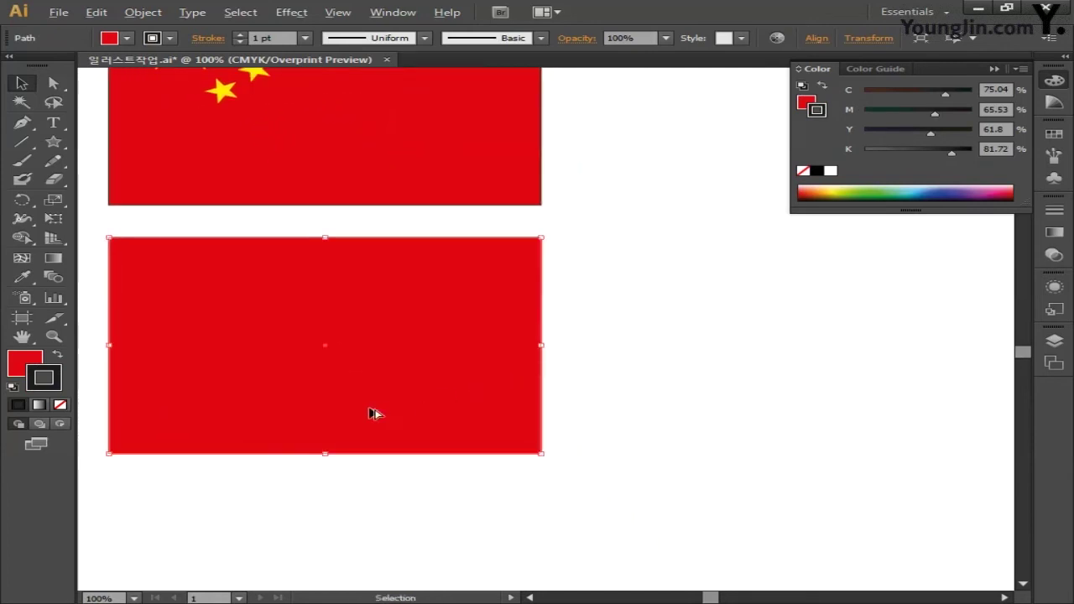
left_click_drag(372, 414, 828, 413)
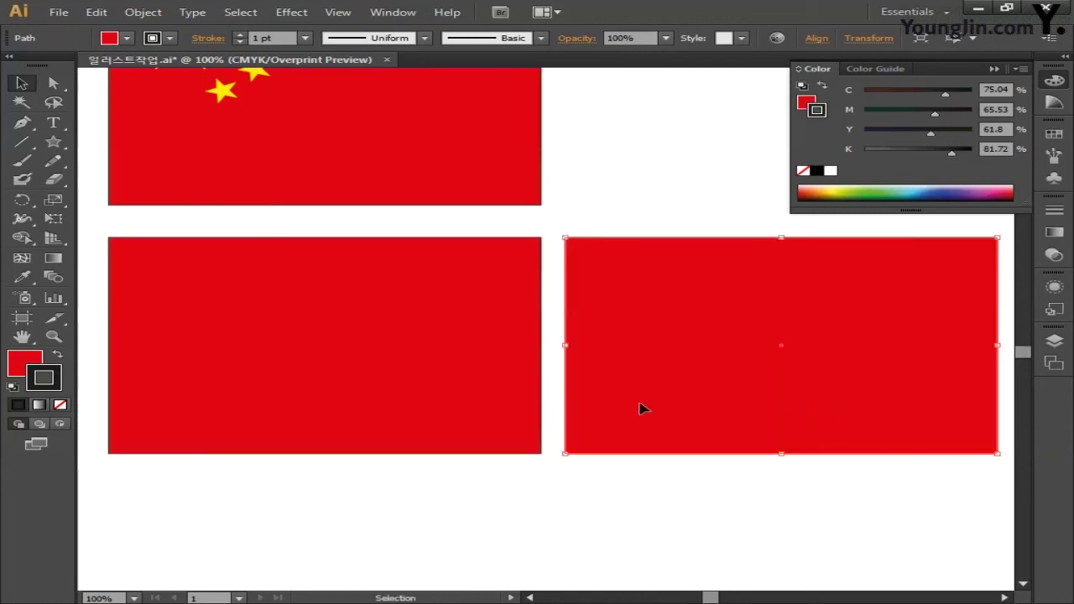
left_click(59, 405)
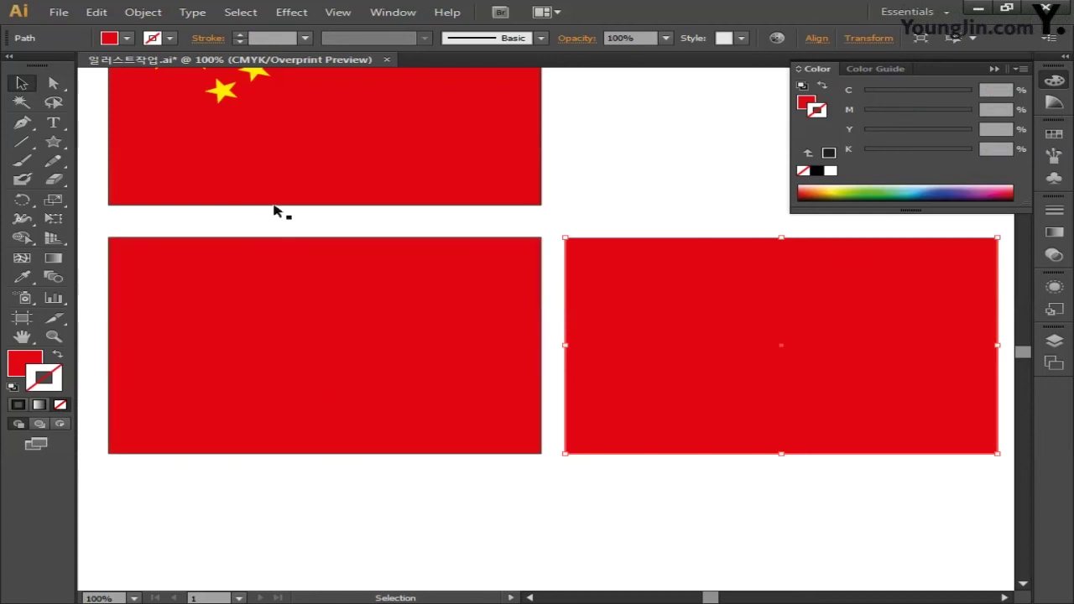
Split the outline-free red rectangle into a grid of 7 rows with a 6 mm gutter, previewing the stripes
left_click(148, 13)
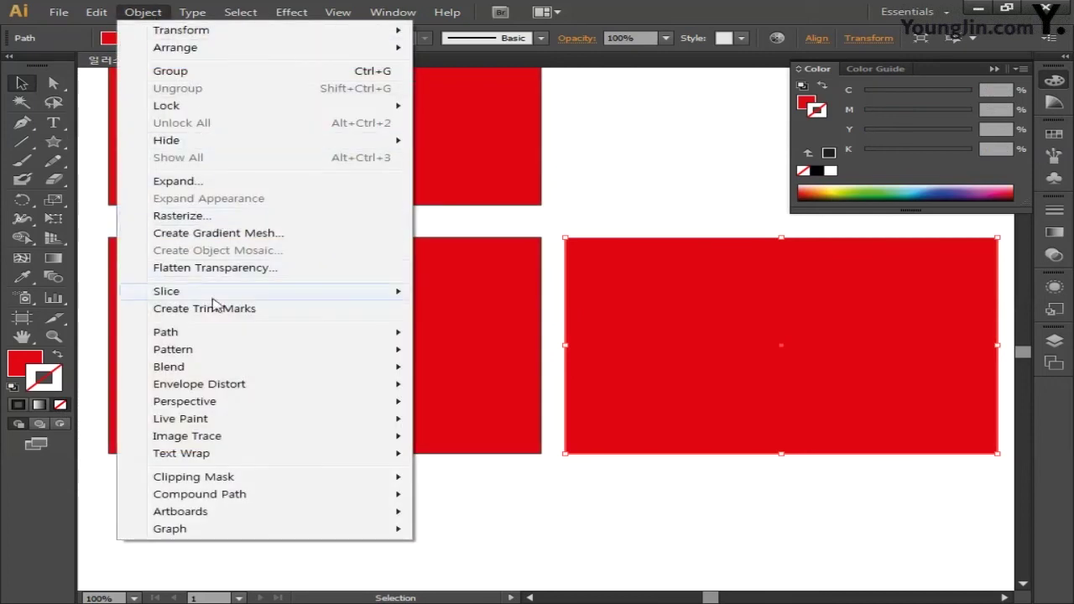
mouse_move(352, 339)
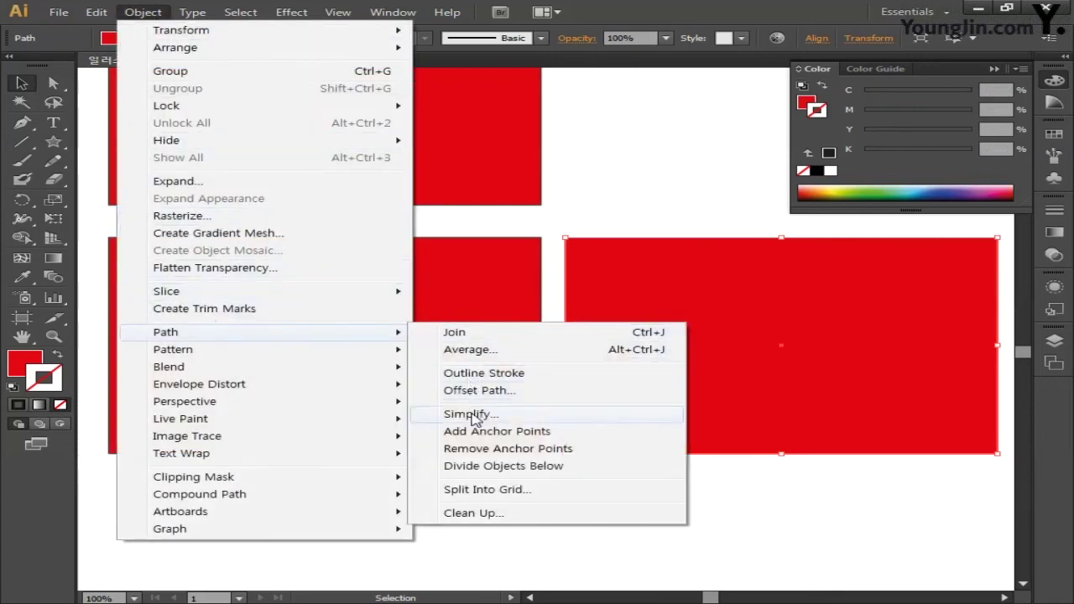
left_click(485, 491)
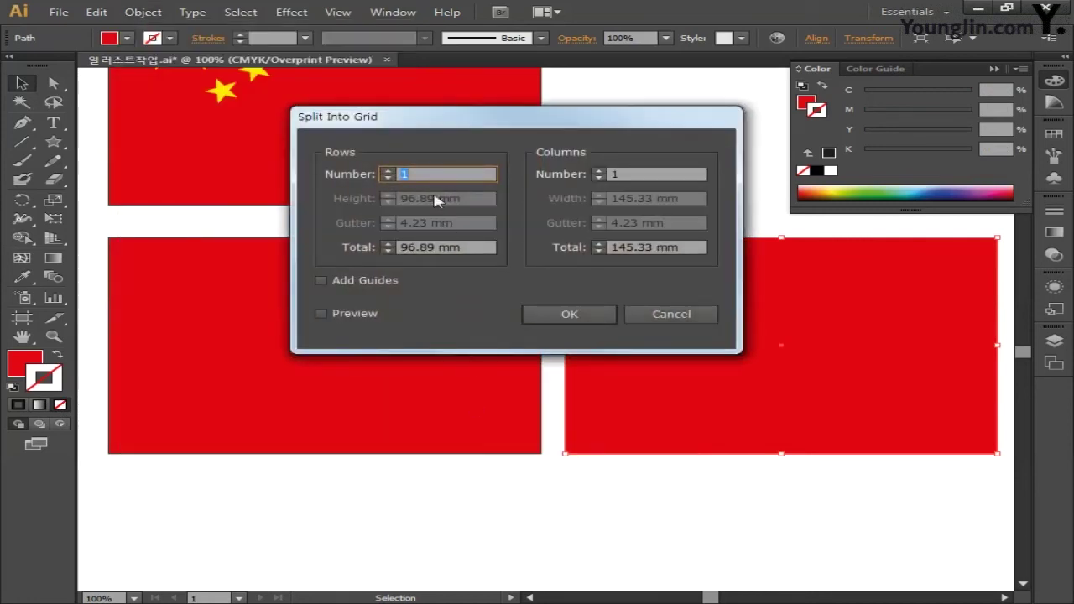
type("7")
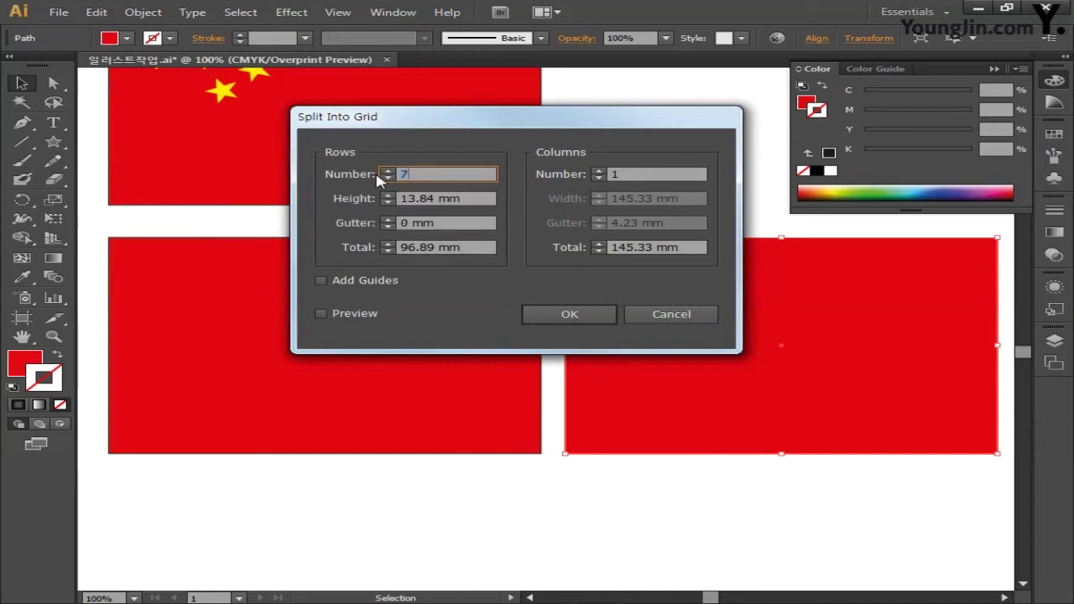
left_click(321, 313)
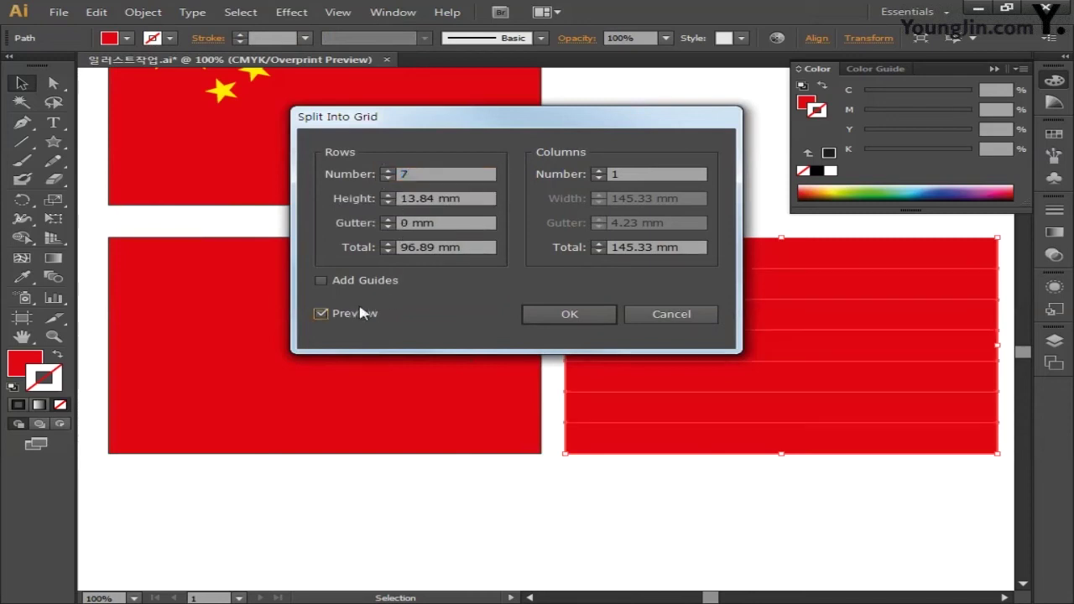
left_click(389, 219)
left_click(388, 219)
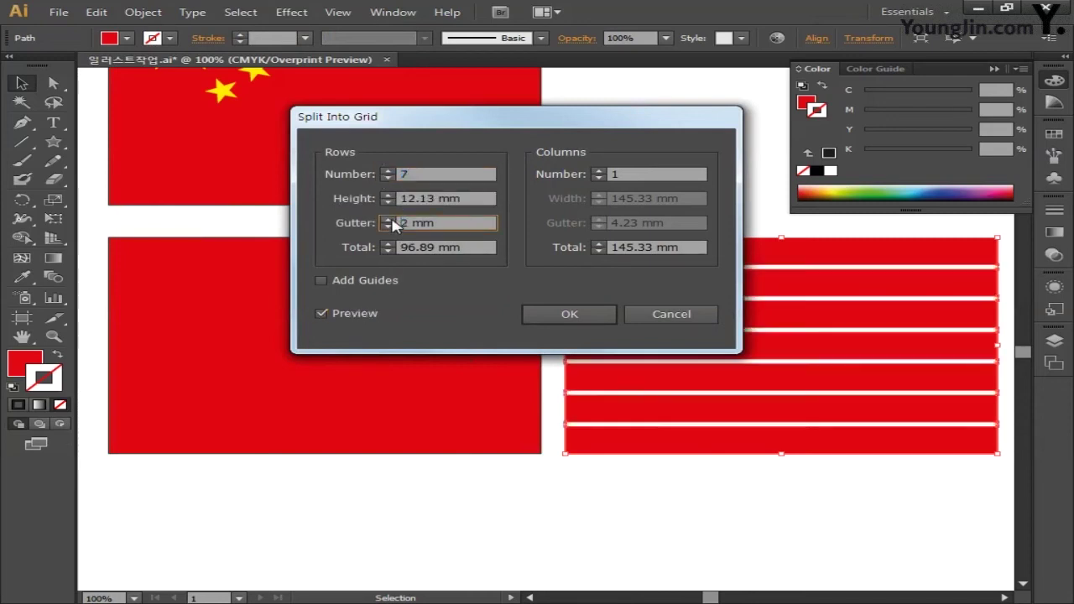
left_click(389, 219)
left_click(389, 220)
left_click(389, 219)
left_click(389, 219)
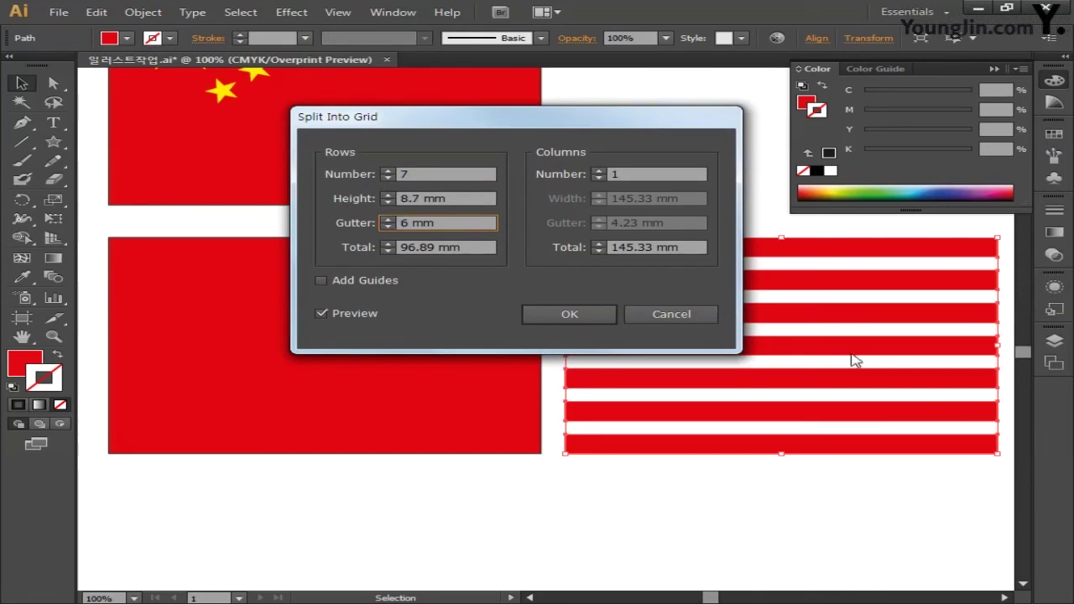
left_click(569, 313)
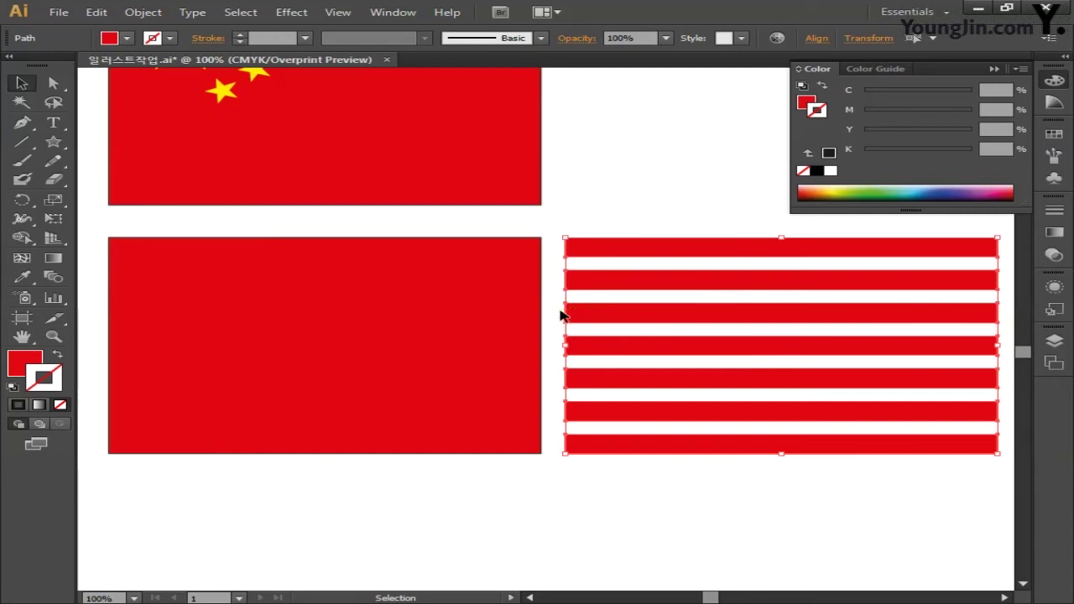
left_click(560, 315)
Fill the plain red rectangle beside the stripes with white, C 0, M 0, Y 0, K 0, and remove its outline
left_click(424, 297)
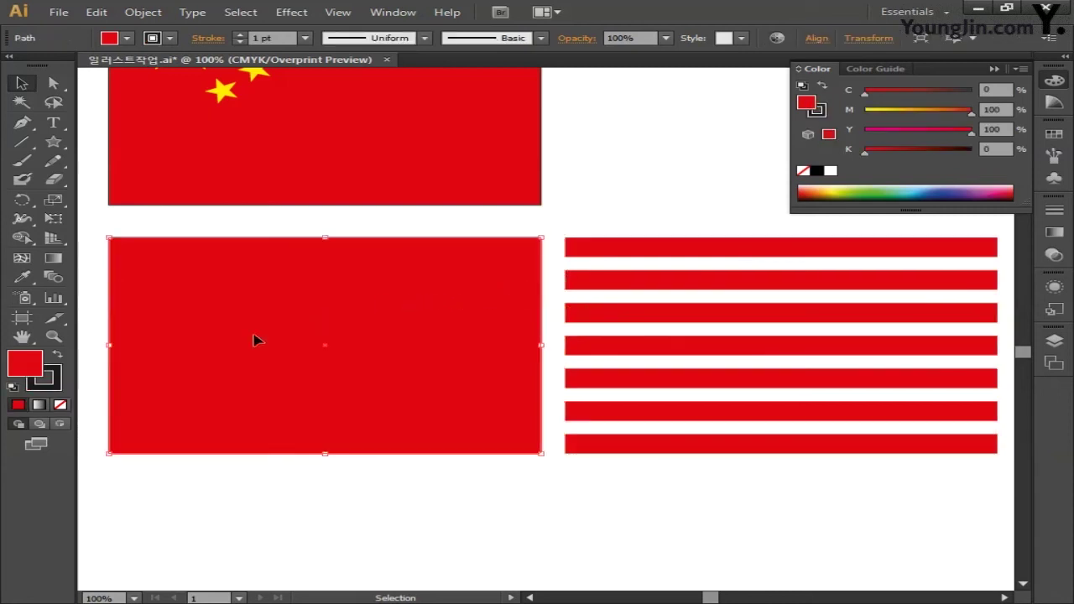
double_click(25, 363)
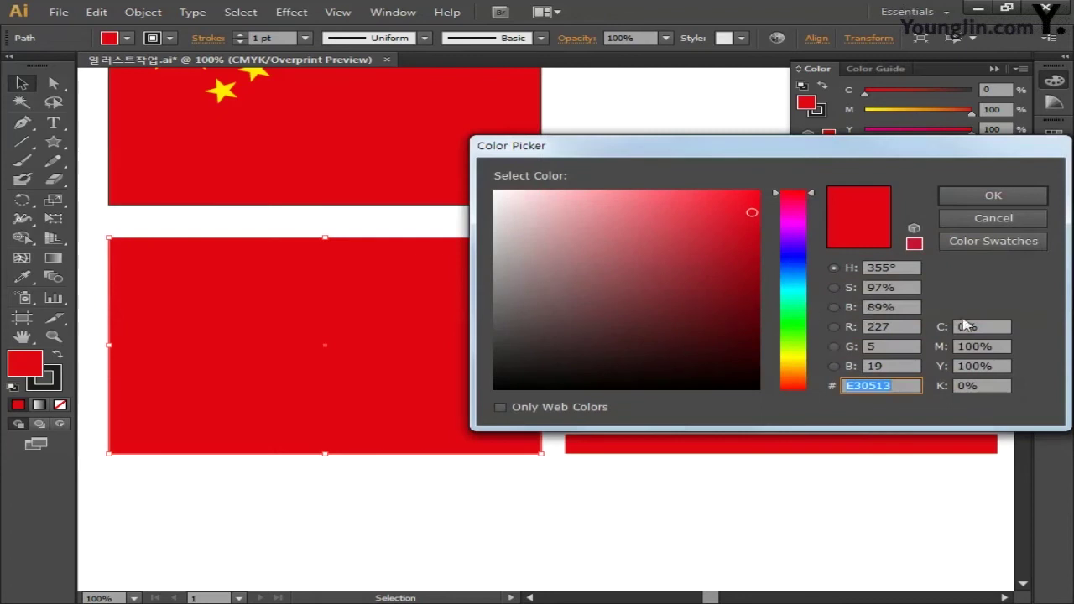
left_click(965, 326)
type("0")
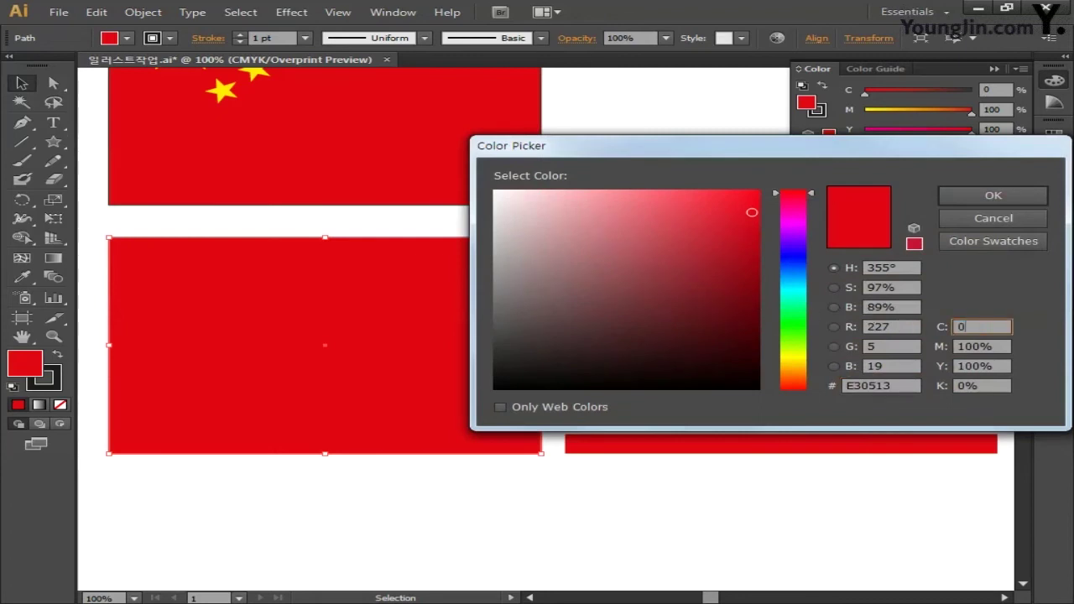
key("Tab")
type("0")
key("Tab")
type("0")
key("Tab")
type("0")
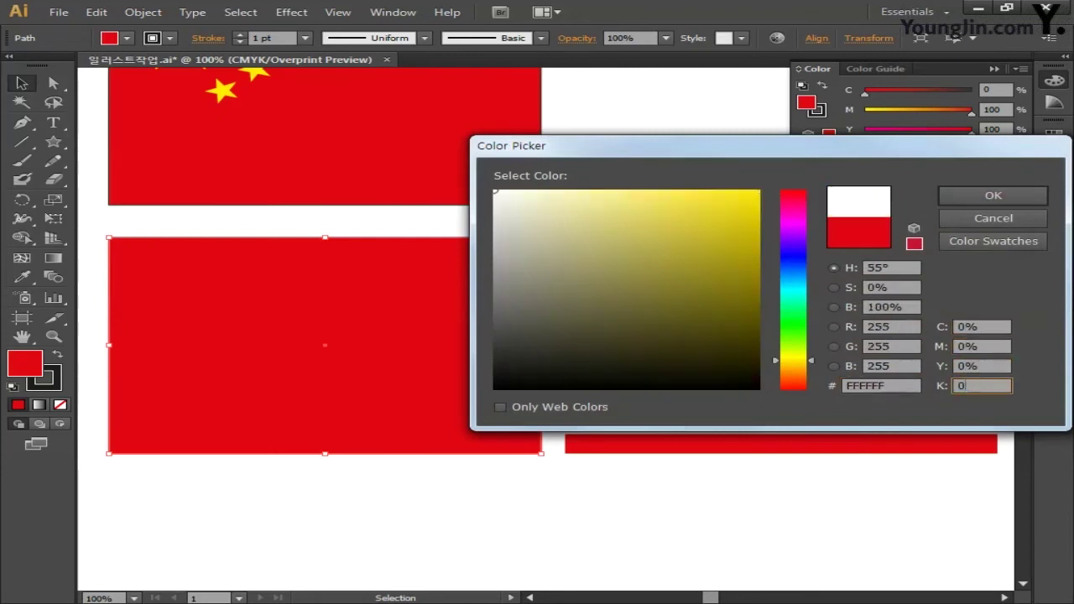
left_click(986, 195)
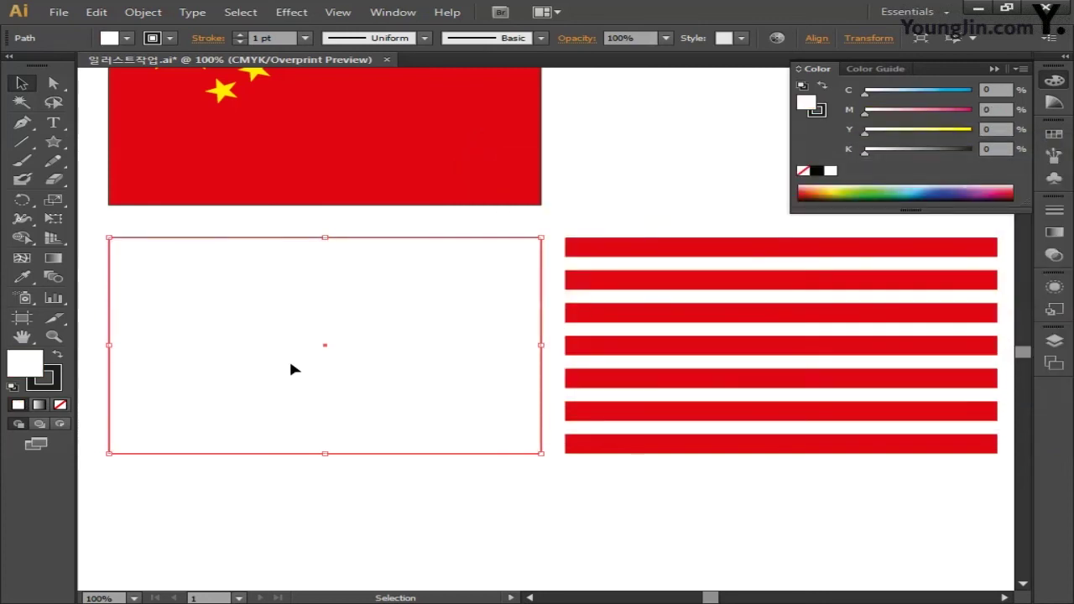
left_click(56, 383)
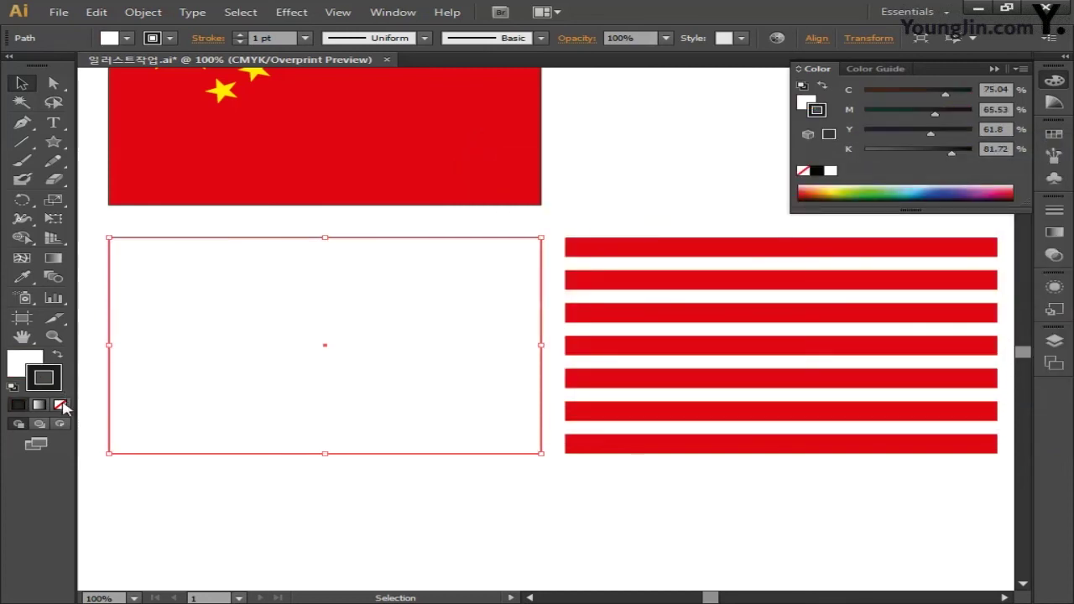
left_click(61, 404)
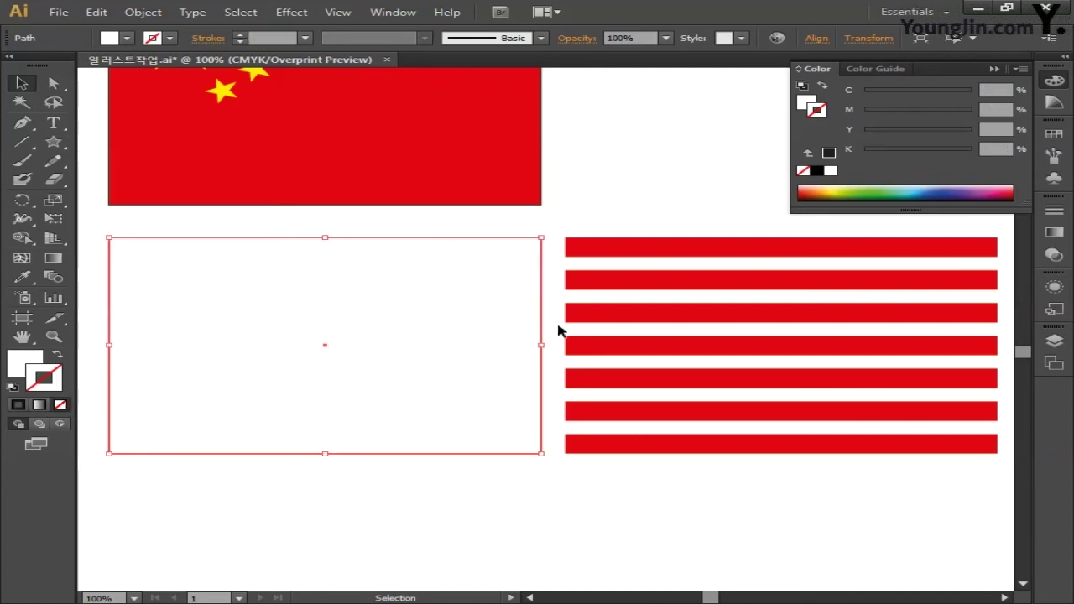
Align the horizontal centers of the white rectangle and the red stripes, and move the combined striped flag below the starred flag
left_click_drag(110, 224, 891, 497)
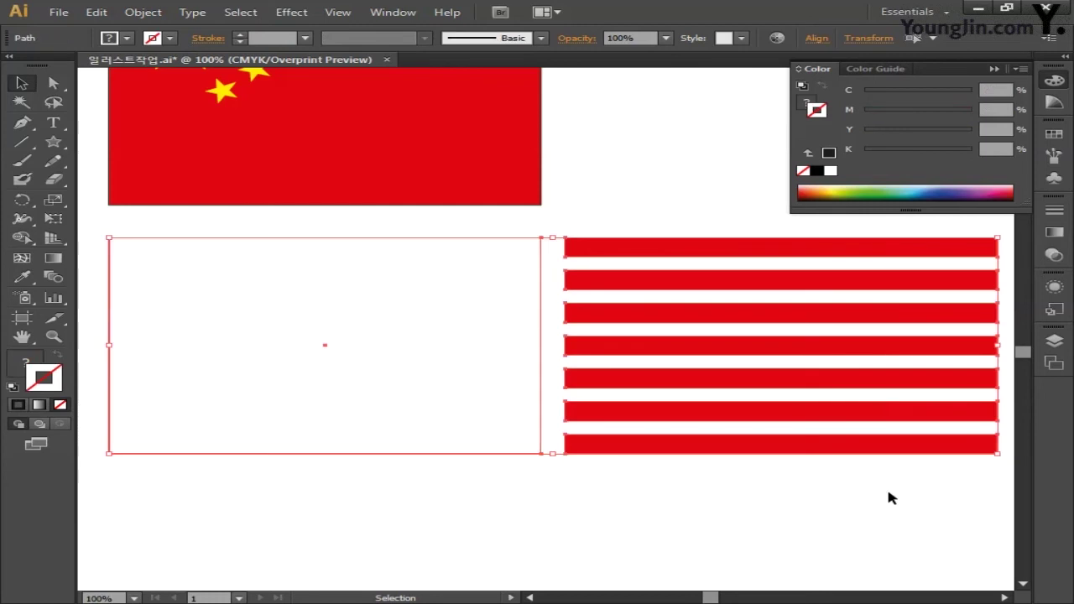
left_click(1055, 81)
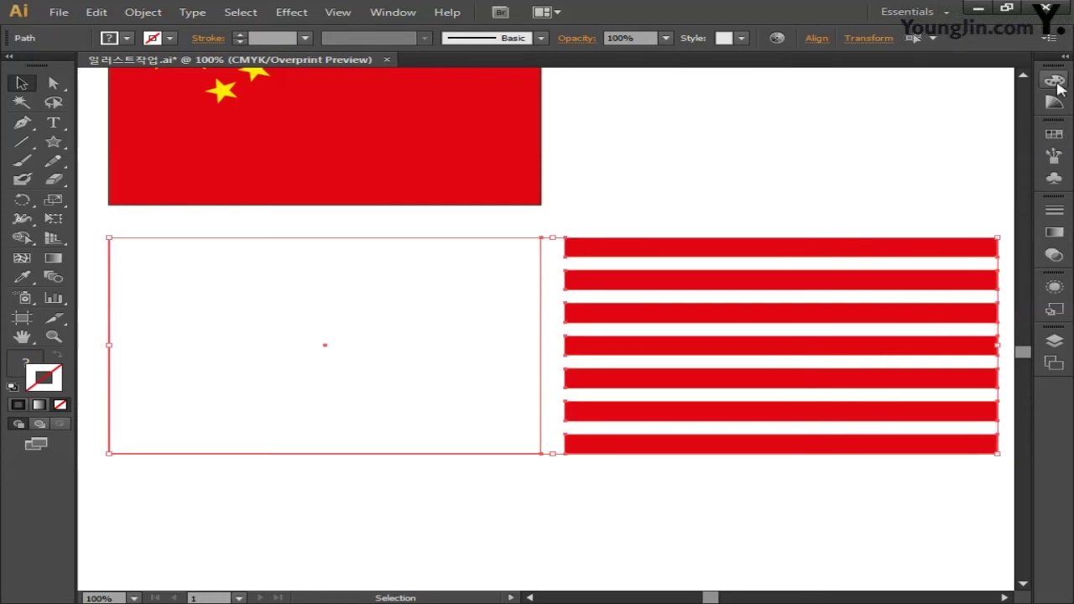
left_click(403, 17)
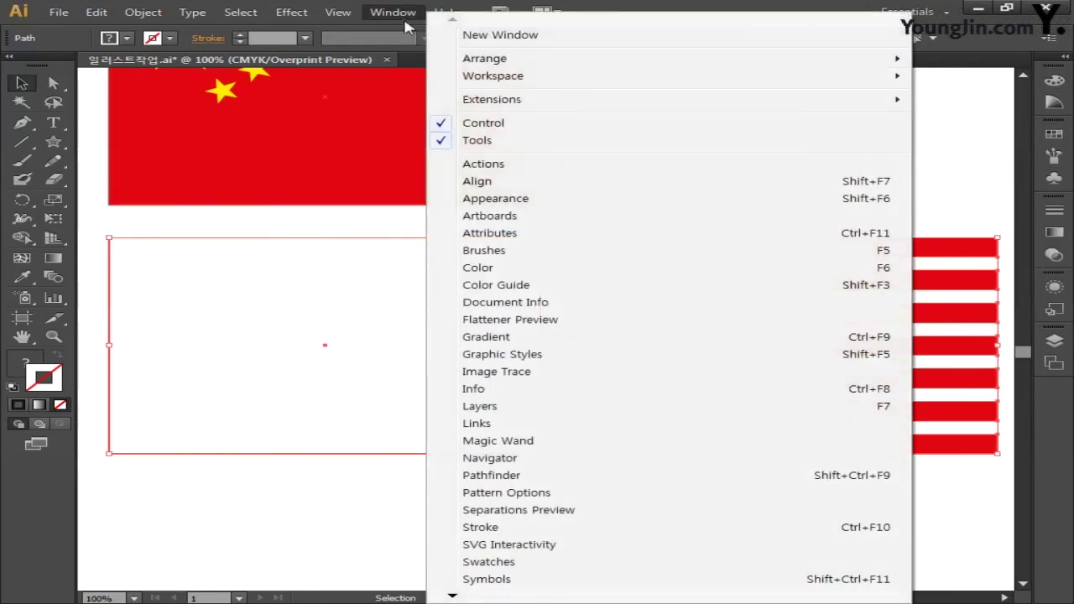
left_click(466, 181)
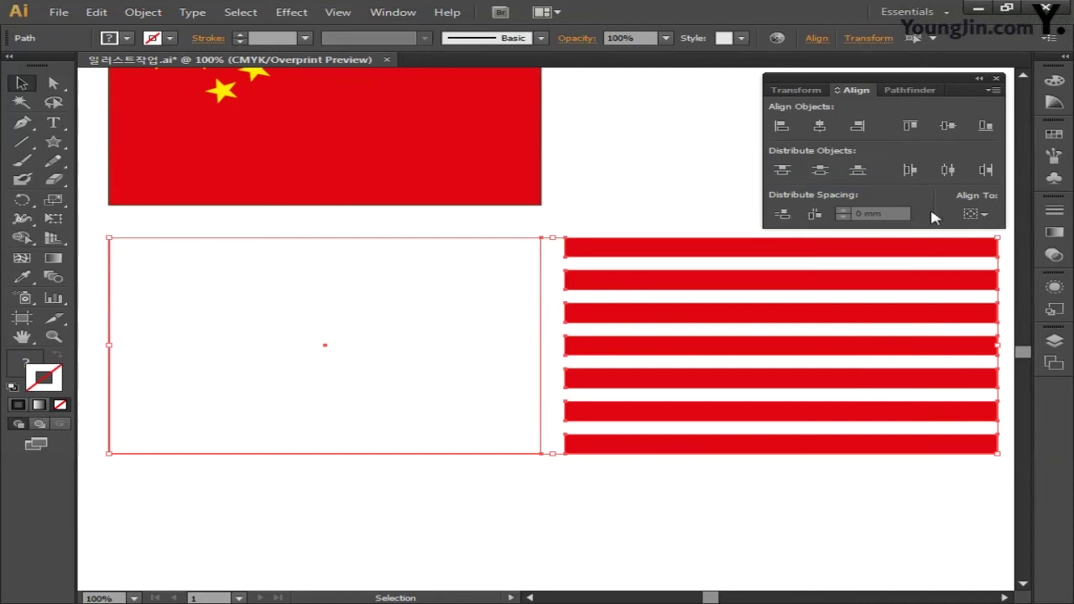
left_click(972, 214)
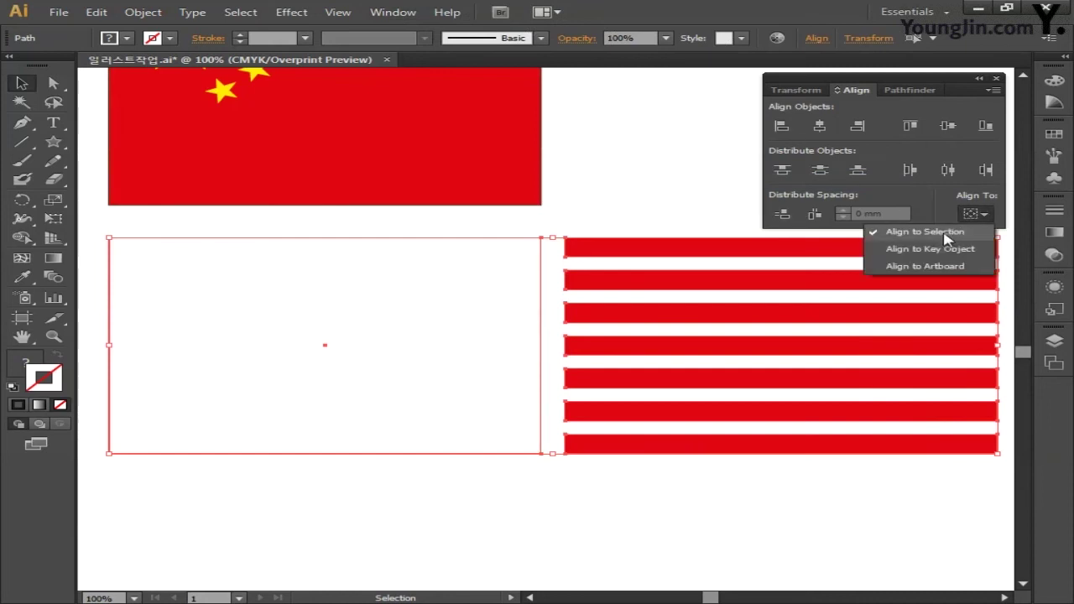
left_click(821, 127)
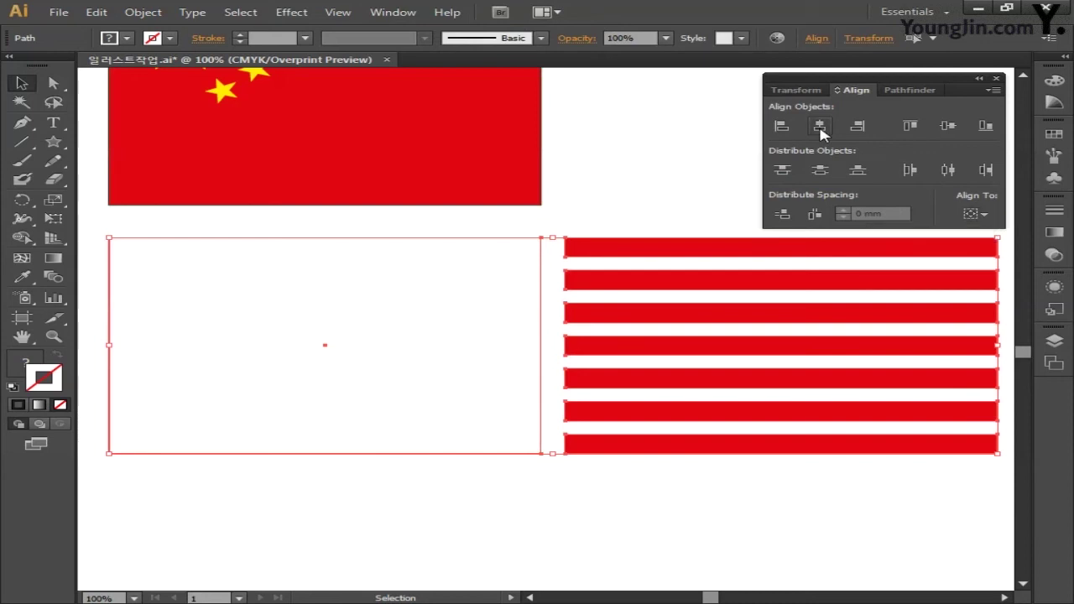
left_click(821, 128)
left_click(659, 217)
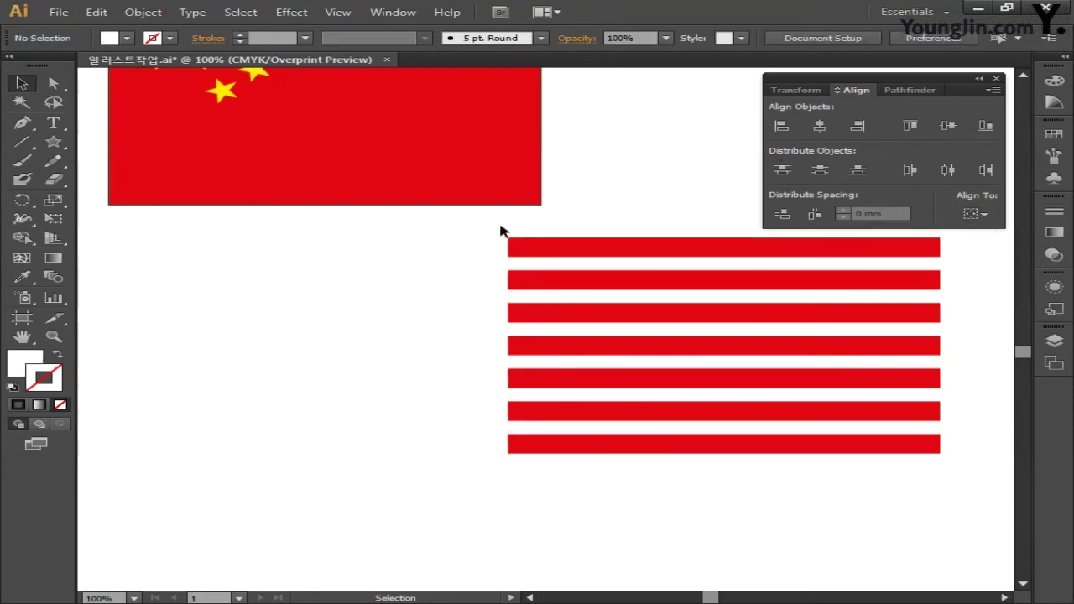
left_click_drag(489, 227, 970, 503)
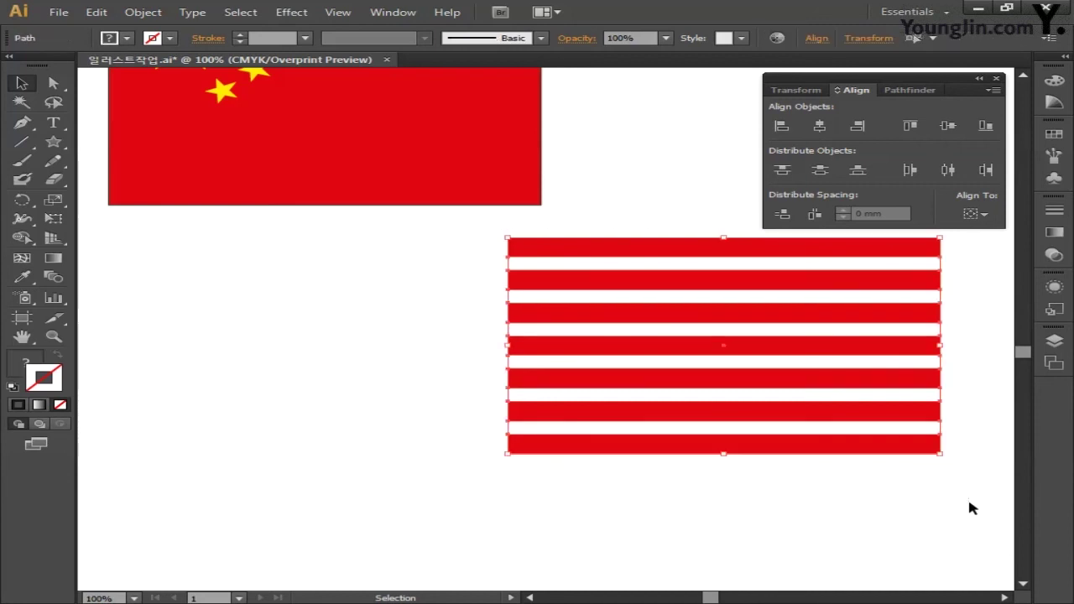
left_click_drag(867, 454, 599, 469)
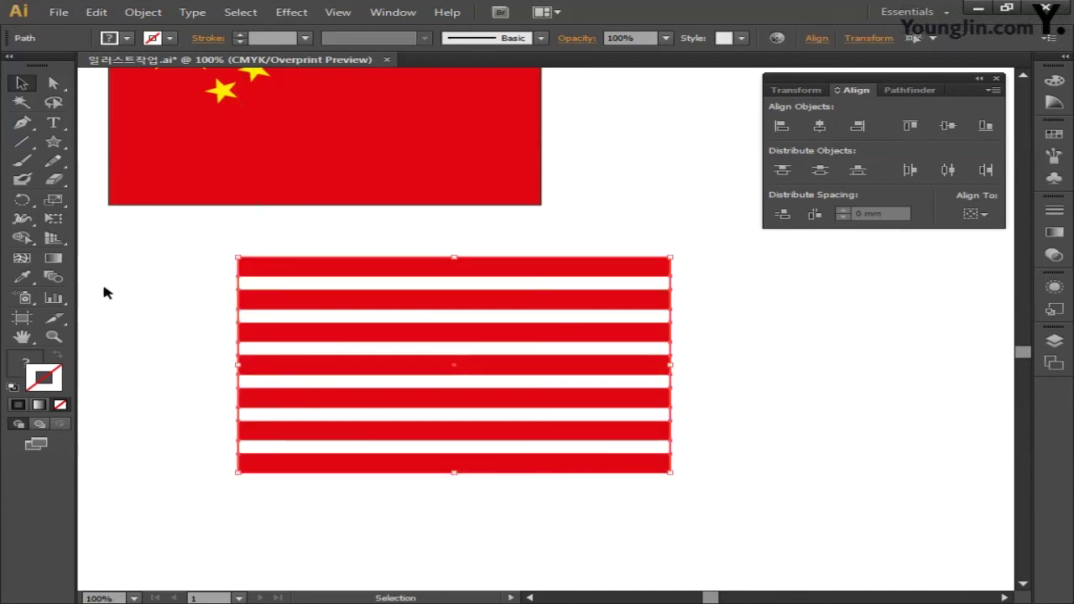
Draw a rectangle over the striped flag's upper-left corner, half its width and four red stripes deep, filled with C 100, M 50, Y 0, K 0
left_click_drag(53, 142, 151, 144)
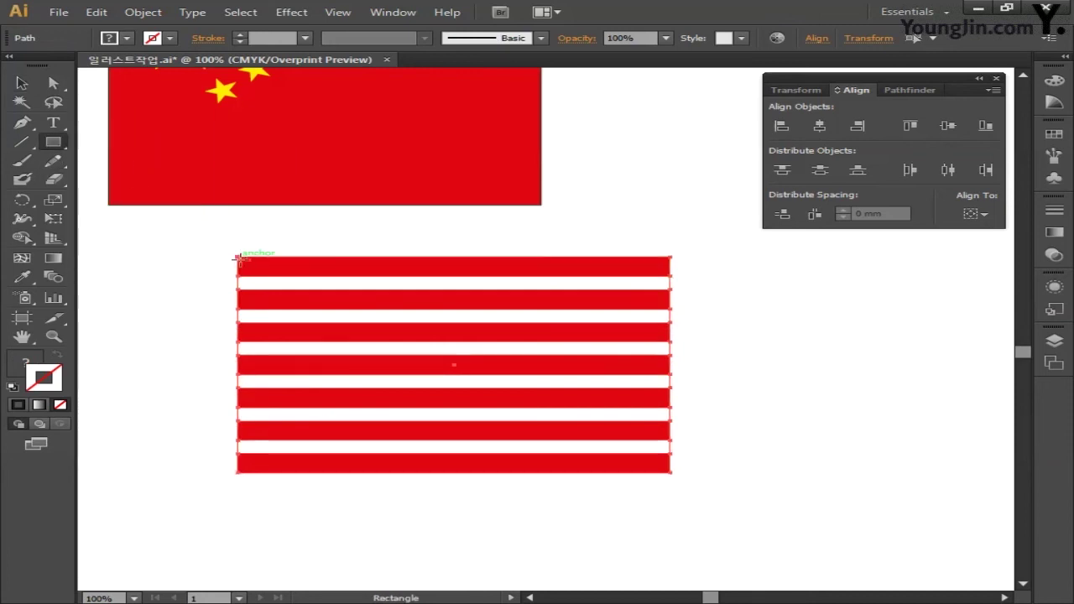
left_click_drag(237, 258, 454, 375)
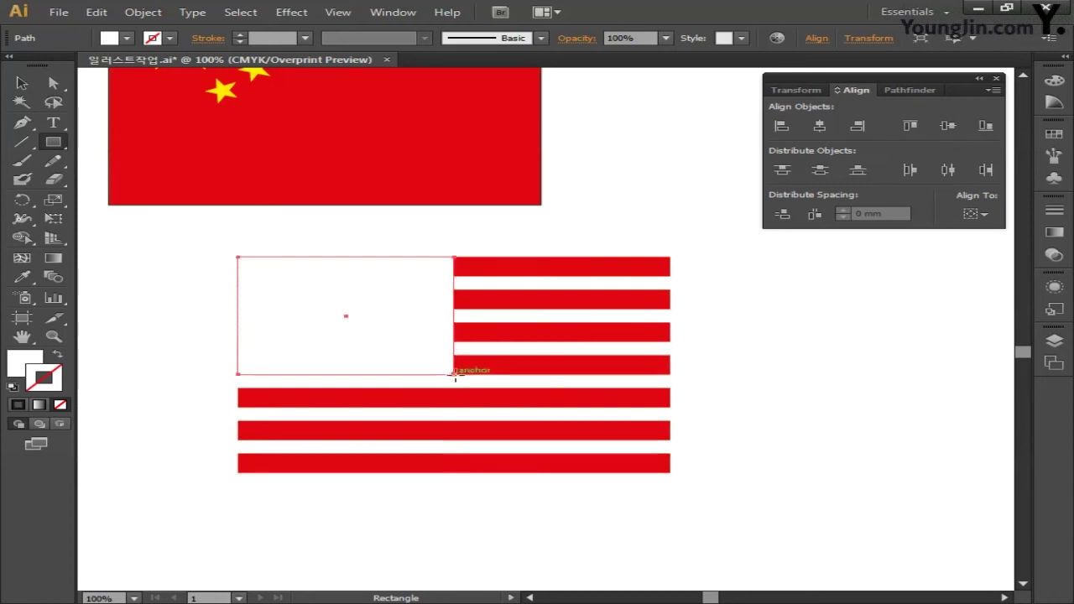
double_click(35, 363)
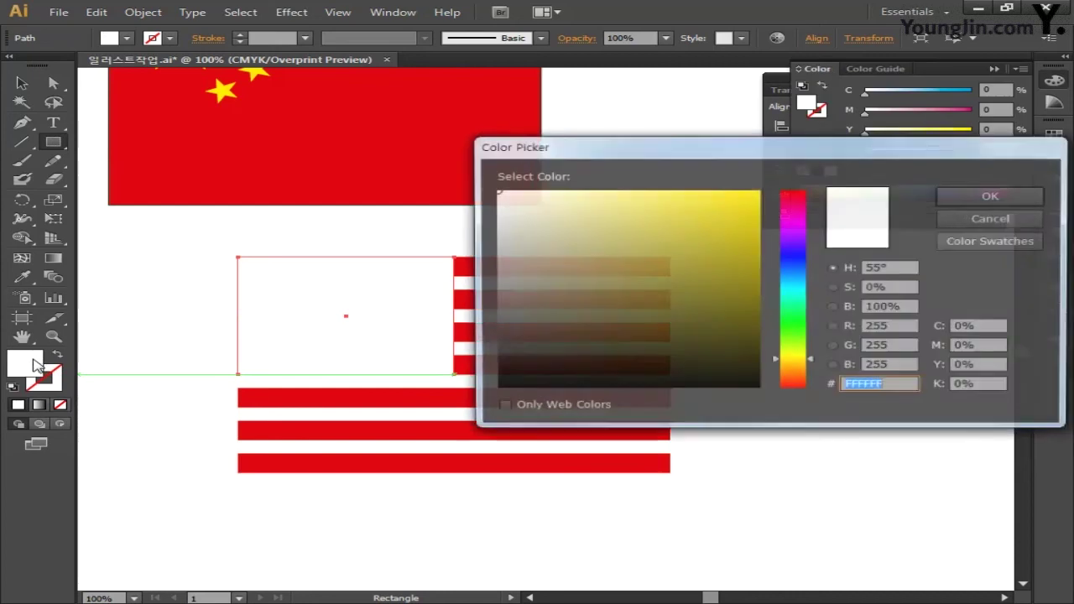
left_click(989, 329)
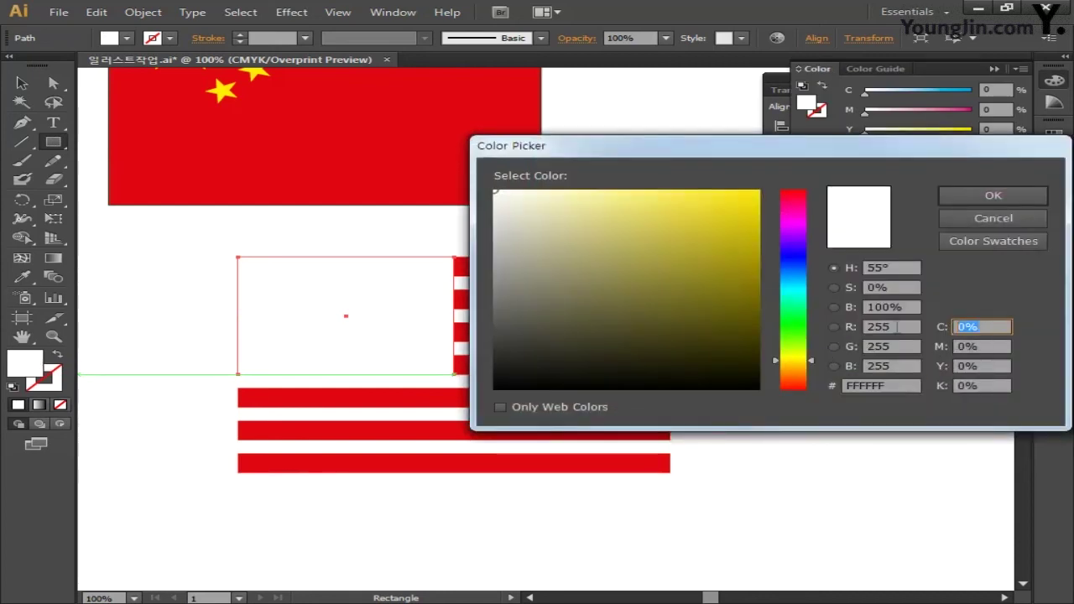
key("Tab")
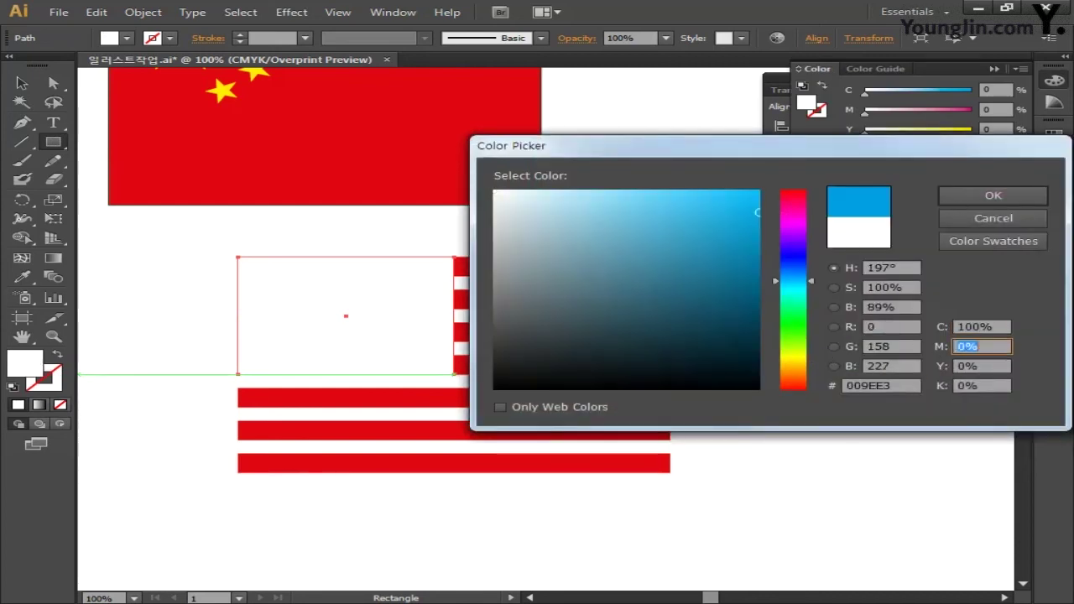
type("50")
key("Tab")
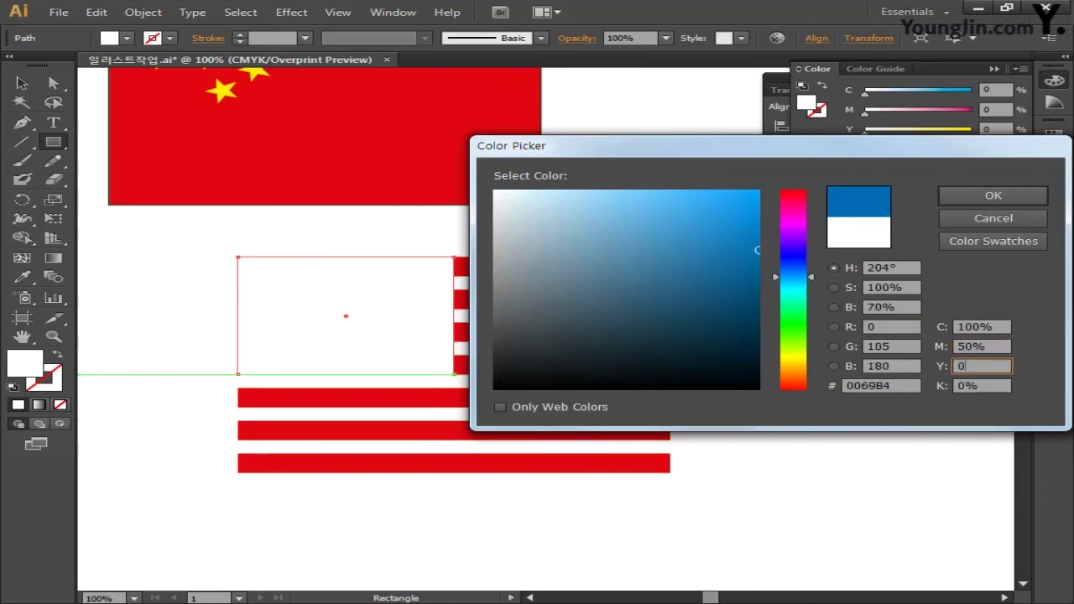
key("Tab")
type("0")
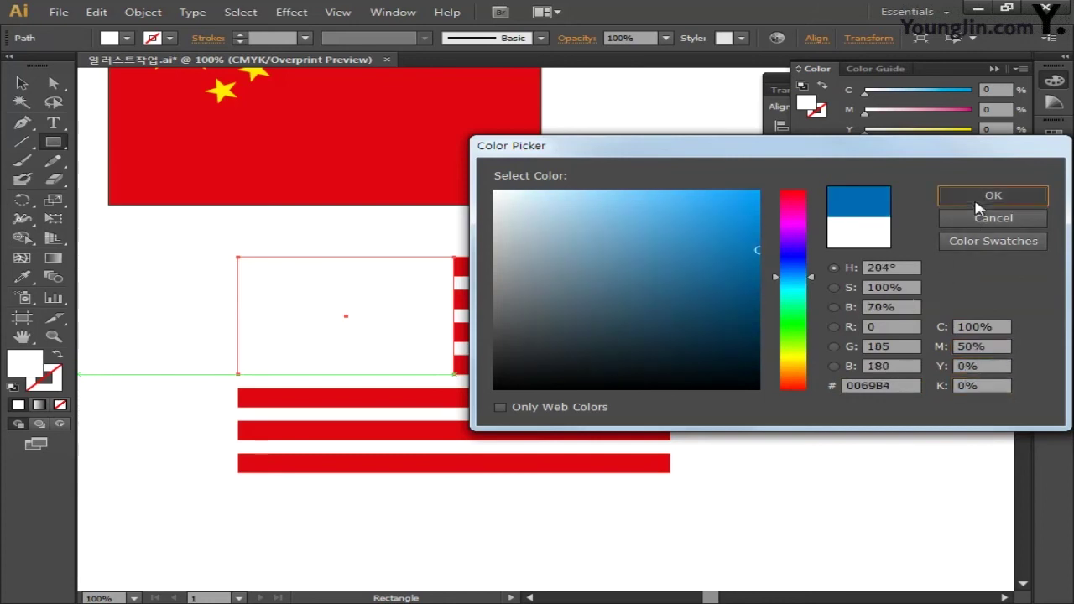
left_click(982, 196)
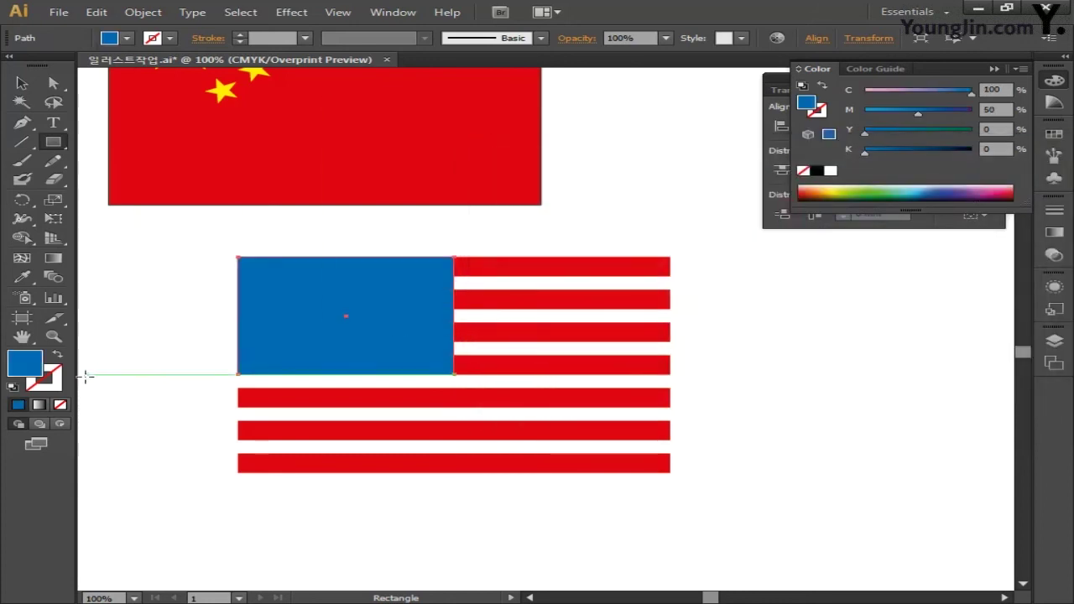
Draw a small five-pointed star near the upper-left corner of the blue canton
left_click(47, 379)
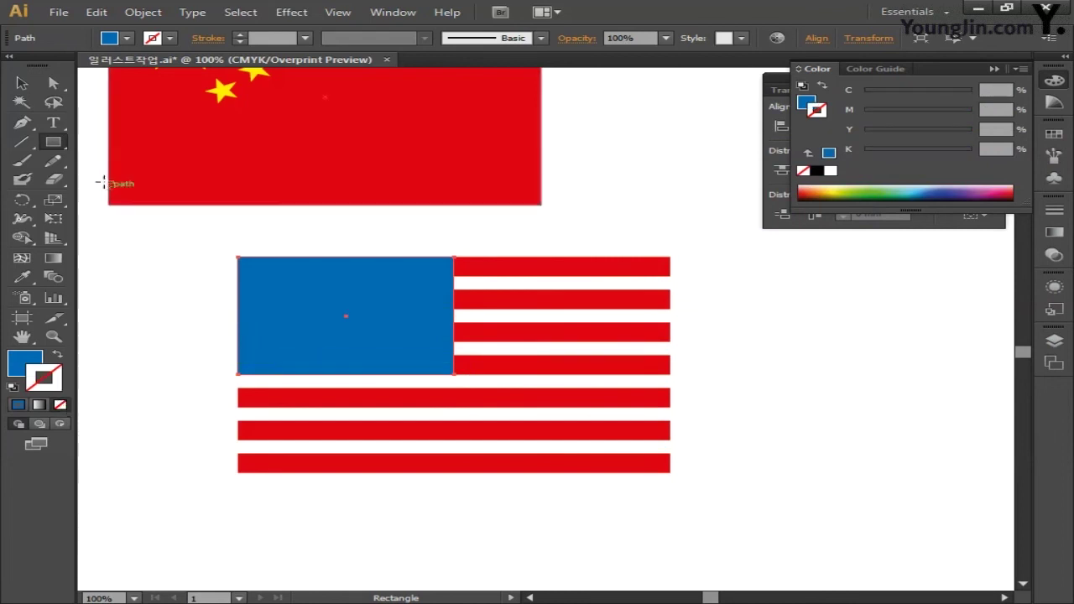
left_click(58, 145)
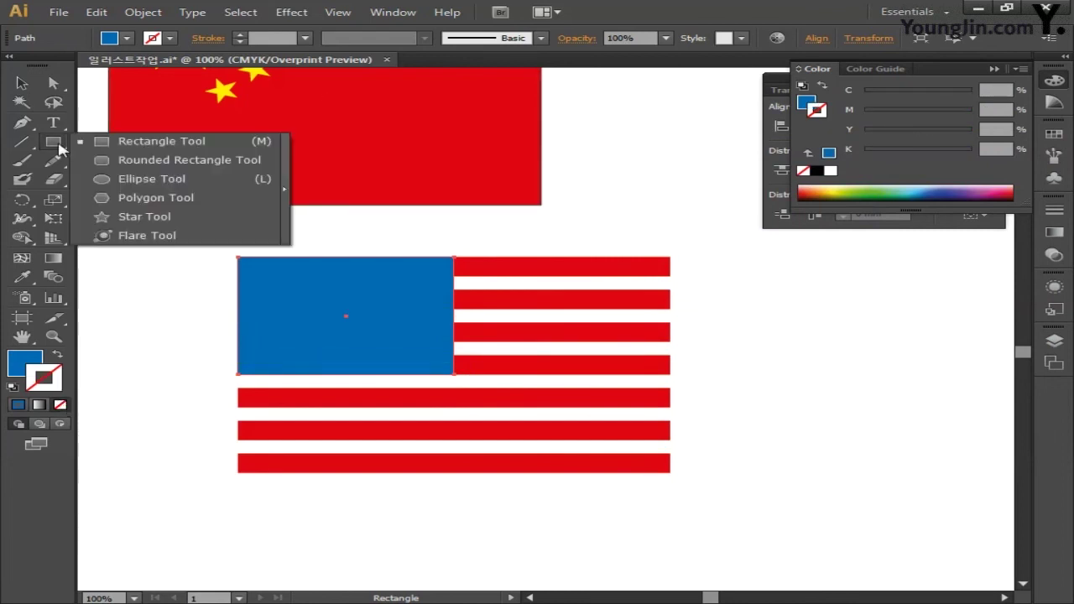
left_click(134, 220)
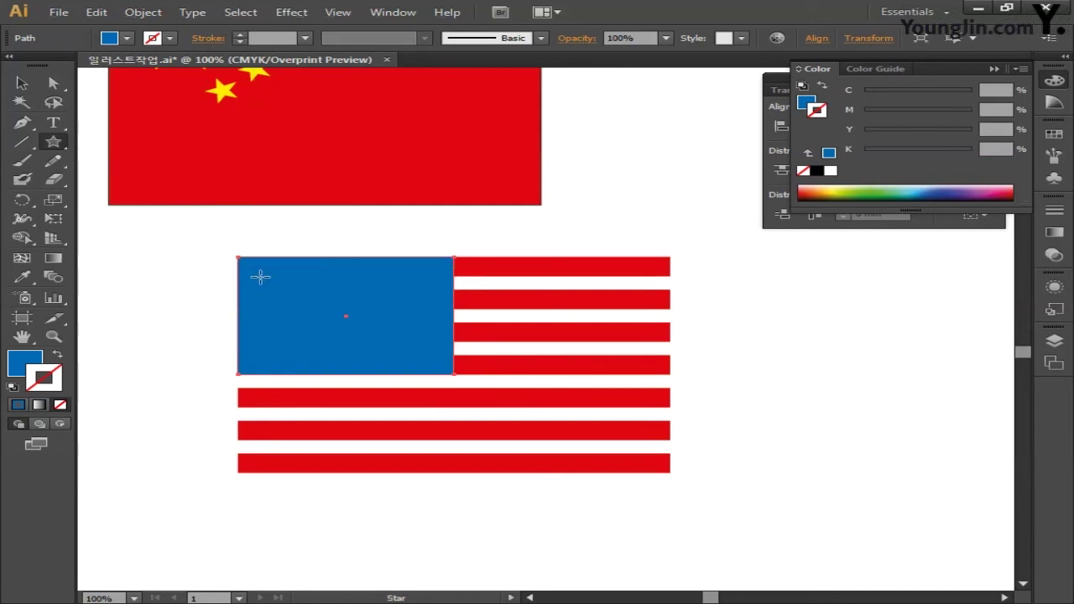
left_click_drag(258, 277, 266, 281)
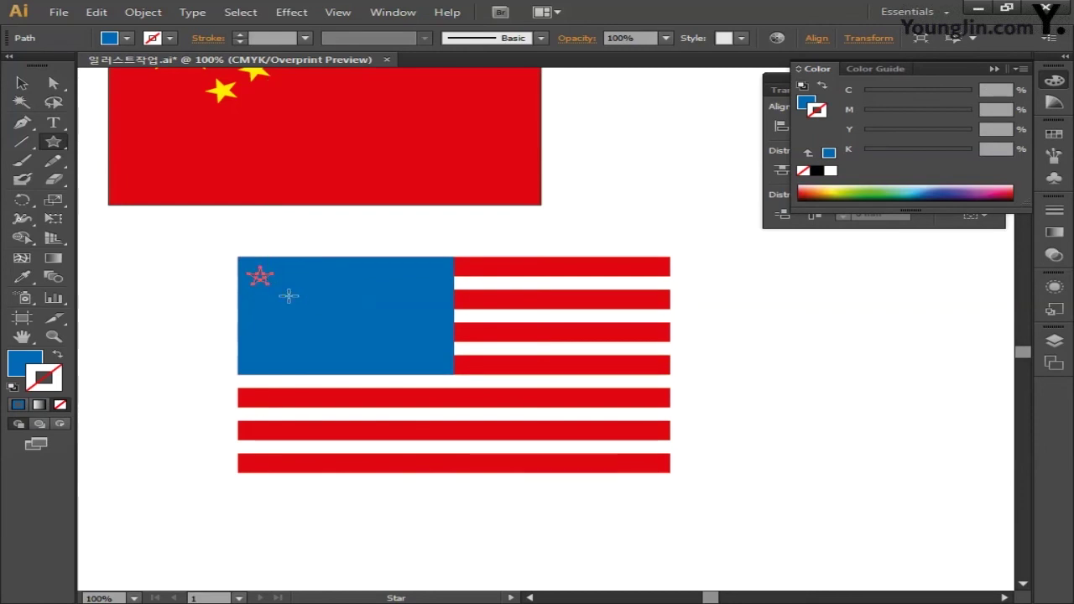
Fill the small canton star with white, C 0, M 0, Y 0, K 0
double_click(24, 363)
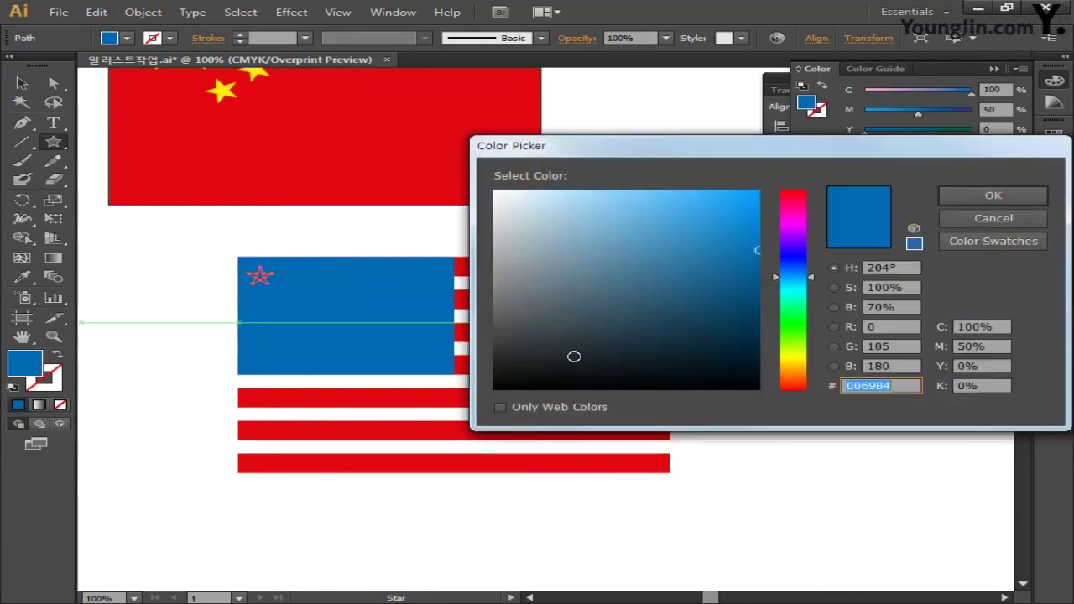
left_click_drag(999, 327, 941, 328)
type("0")
key("Tab")
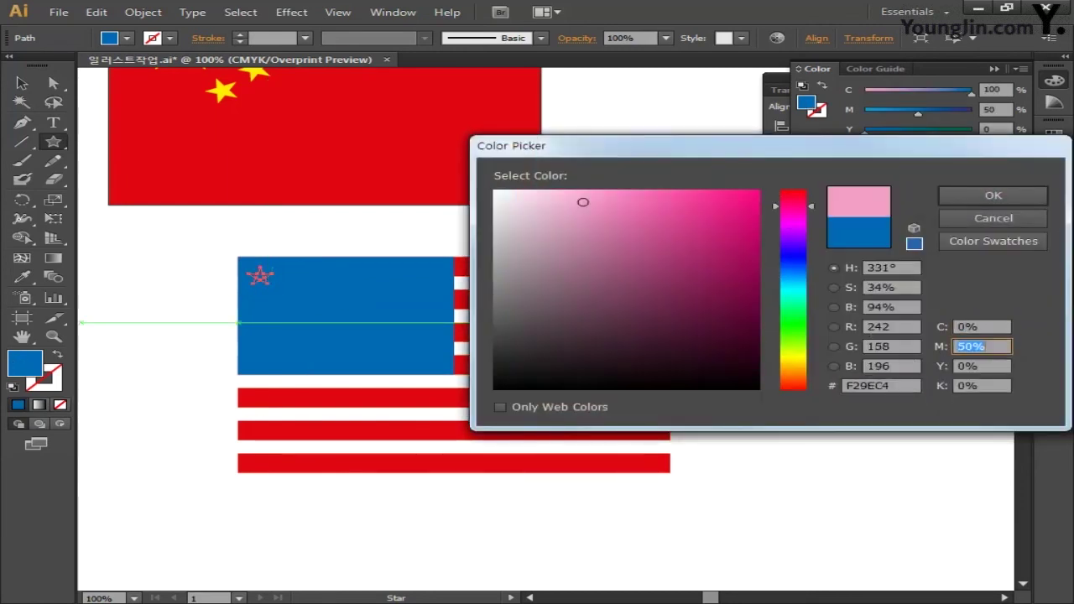
type("0")
key("Tab")
type("0")
key("Tab")
type("0")
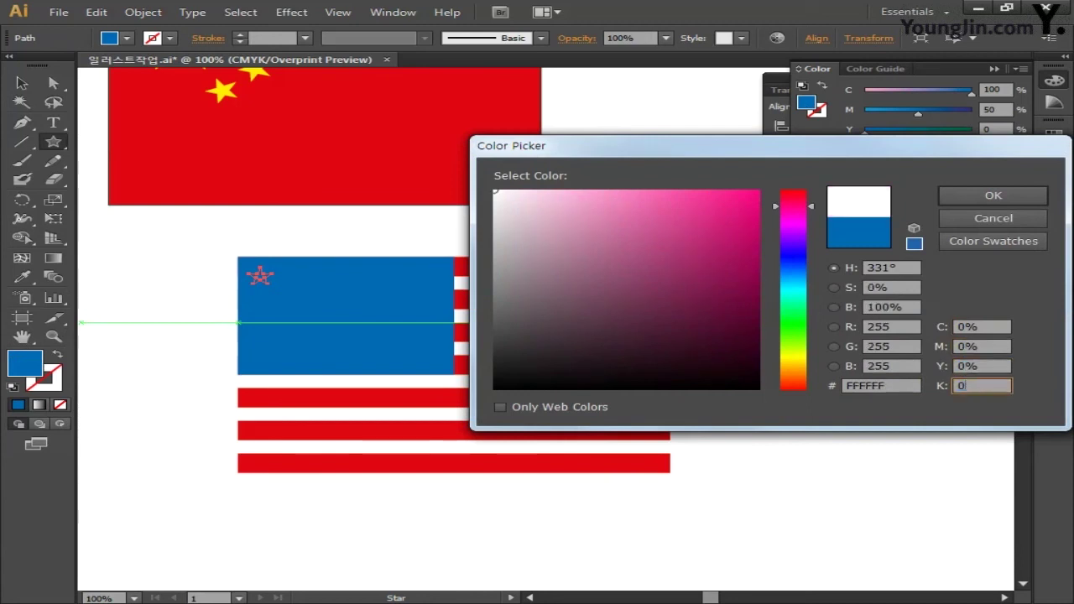
left_click(994, 194)
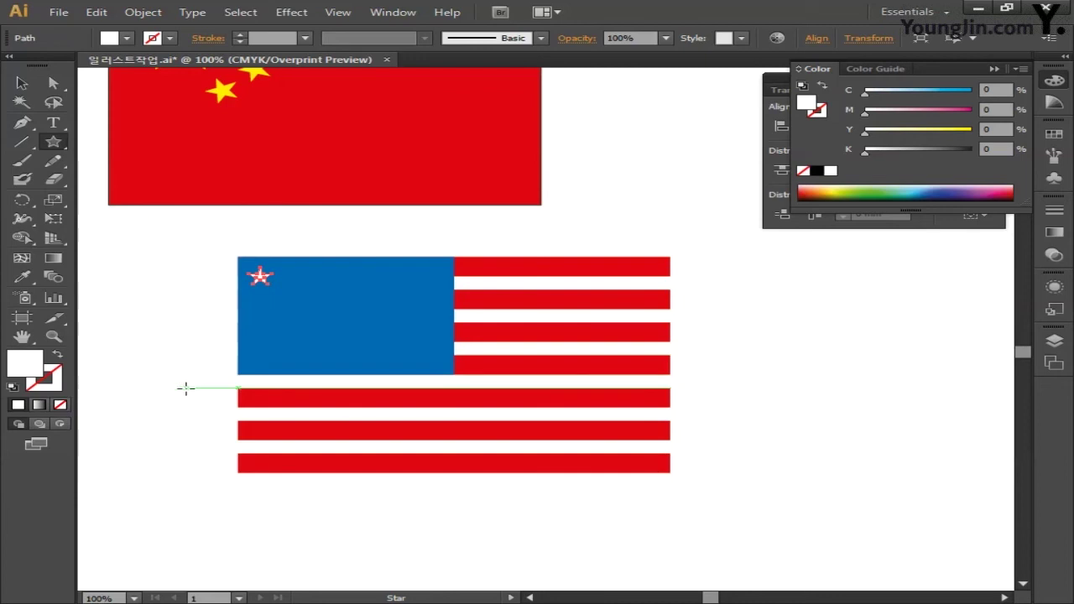
Scale the white star down slightly and move it closer to the canton's upper-left corner
key("ctrl+plus")
key("ctrl+plus")
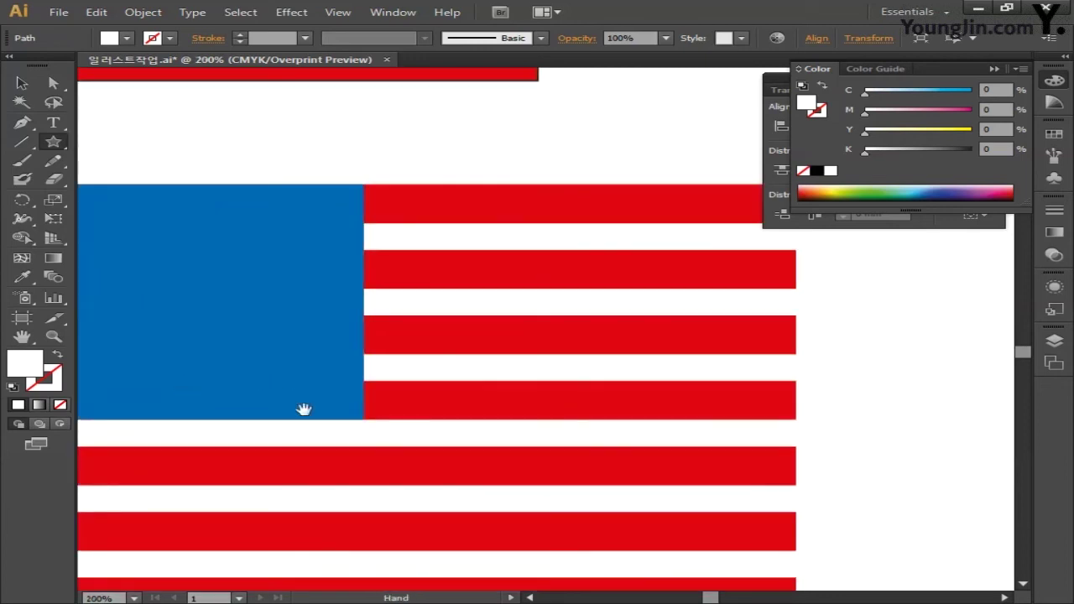
left_click_drag(303, 411, 582, 439)
key("v")
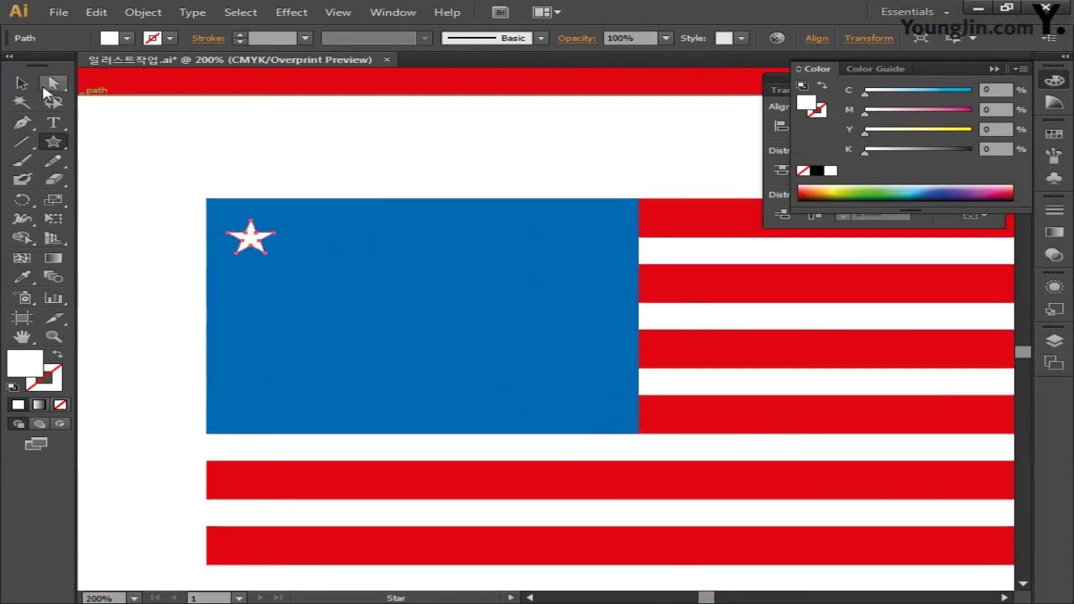
left_click(249, 239)
mouse_move(248, 239)
left_mouse_down()
mouse_move(240, 228)
mouse_move(260, 237)
left_mouse_up()
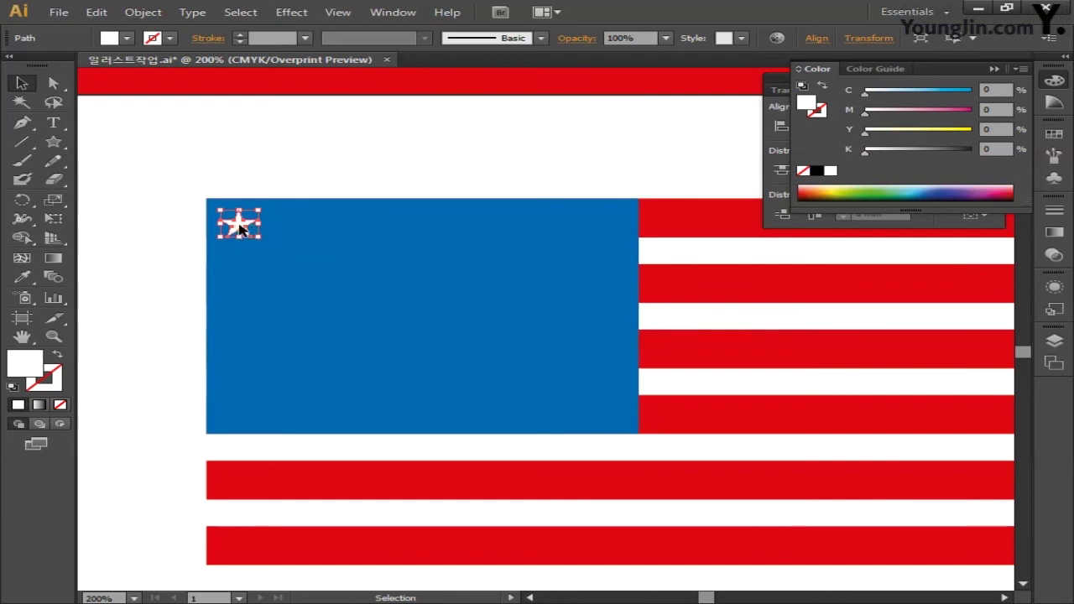
Copy the white star horizontally and repeat the copy to make a row of six stars along the canton's upper edge
left_click_drag(240, 228, 294, 227)
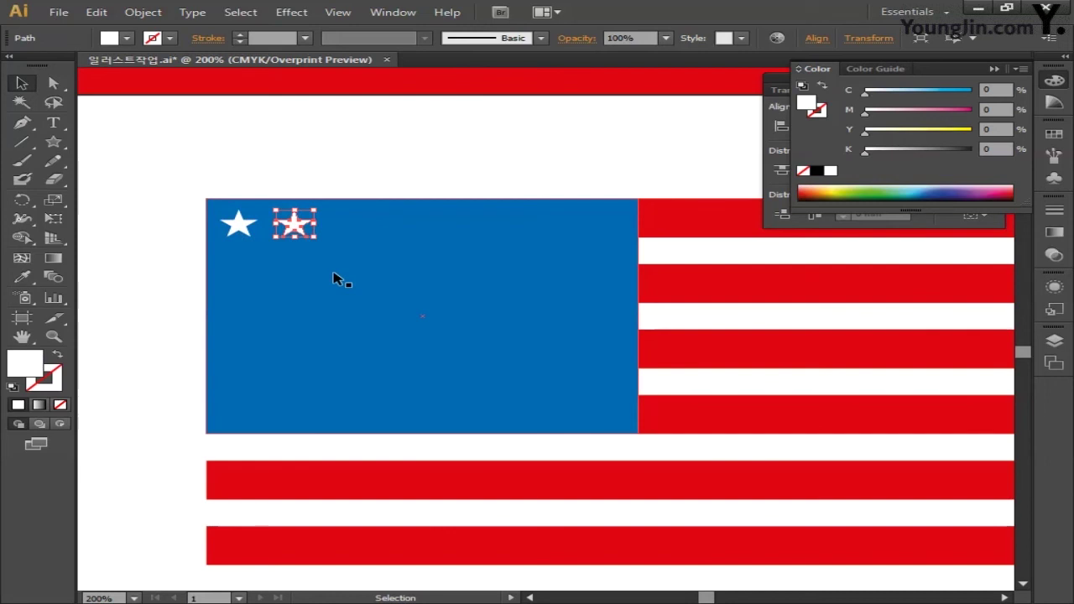
key("a")
key("ctrl+d")
key("ctrl+d")
key("ctrl+d")
key("ctrl+d")
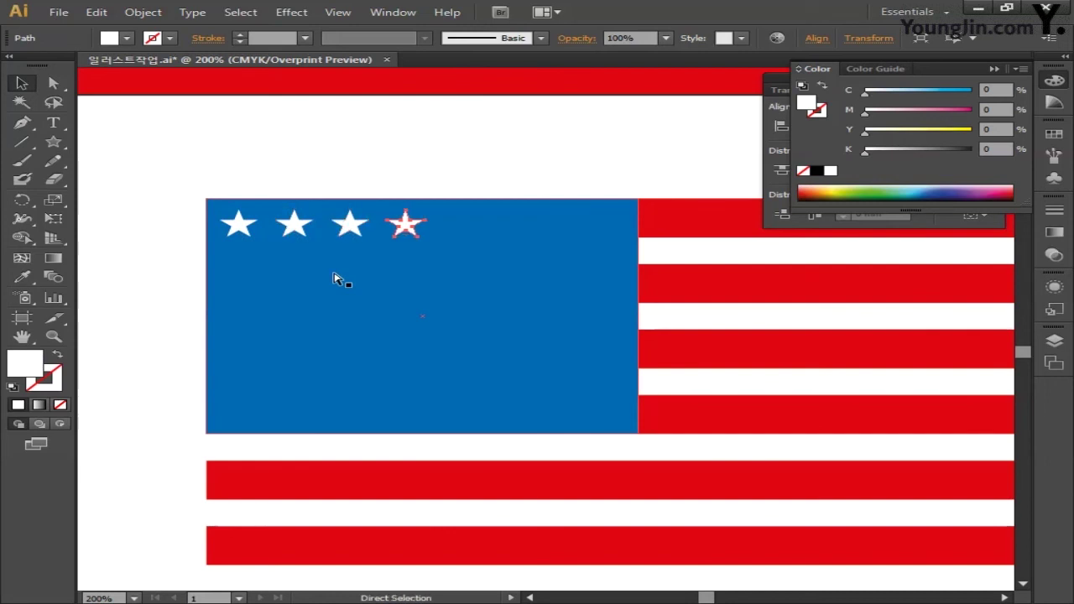
key("v")
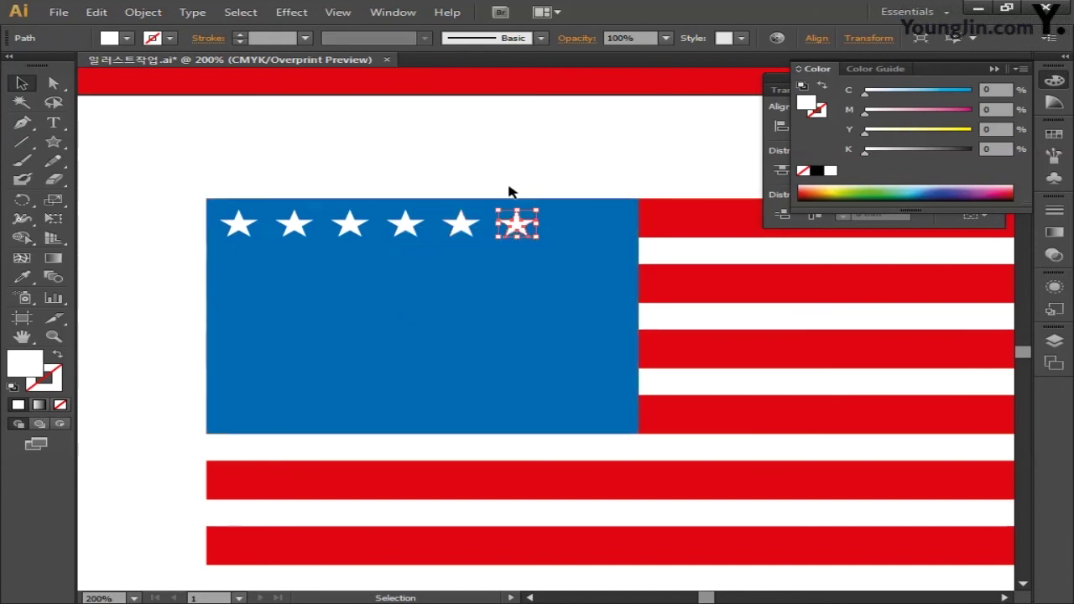
Move the last star of the row to the canton's right edge and distribute all six stars by their horizontal centers
left_click_drag(516, 227, 611, 233)
left_click(462, 230, "shift")
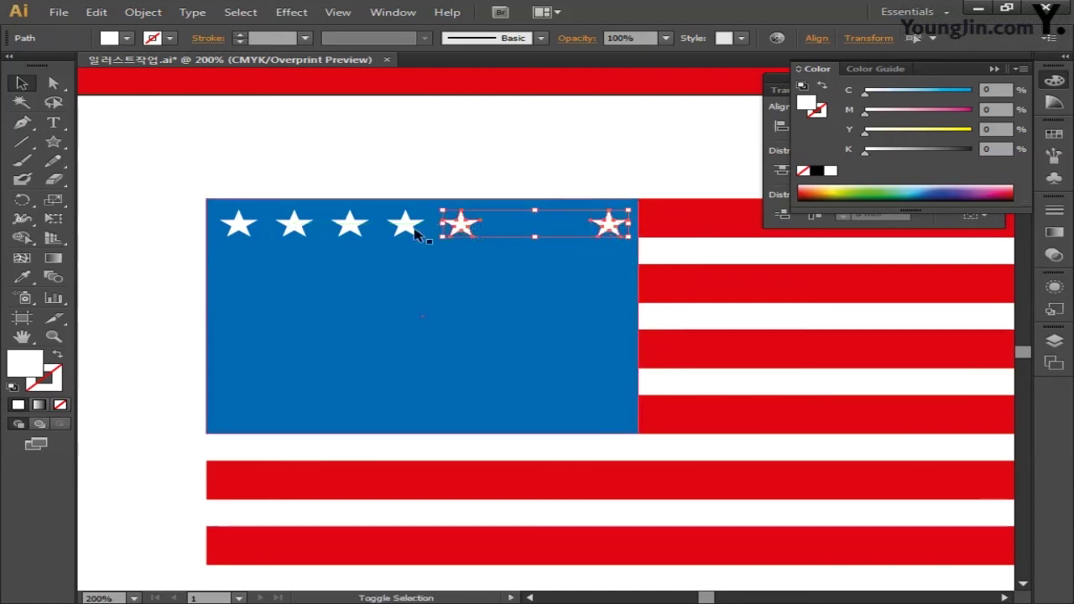
left_click(406, 225, "shift")
left_click(351, 225, "shift")
left_click(294, 228, "shift")
left_click(238, 225, "shift")
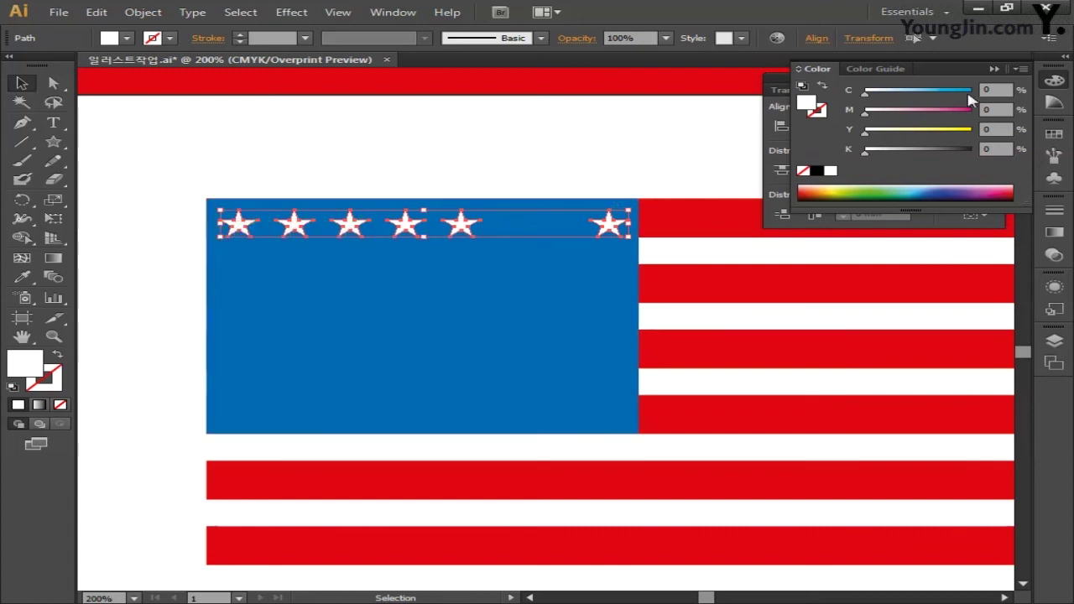
left_click(1056, 82)
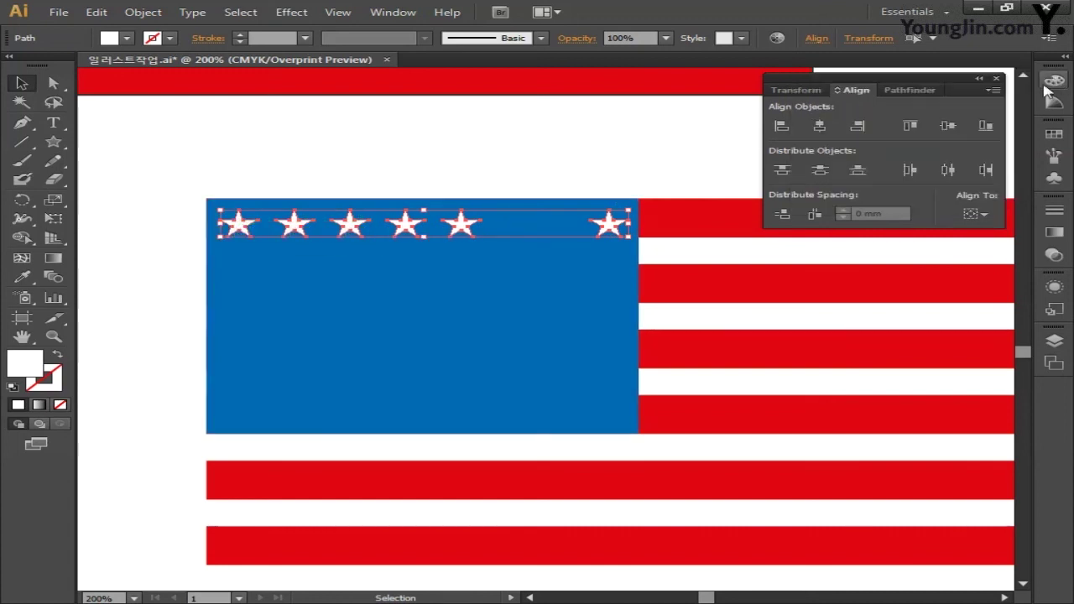
left_click(947, 171)
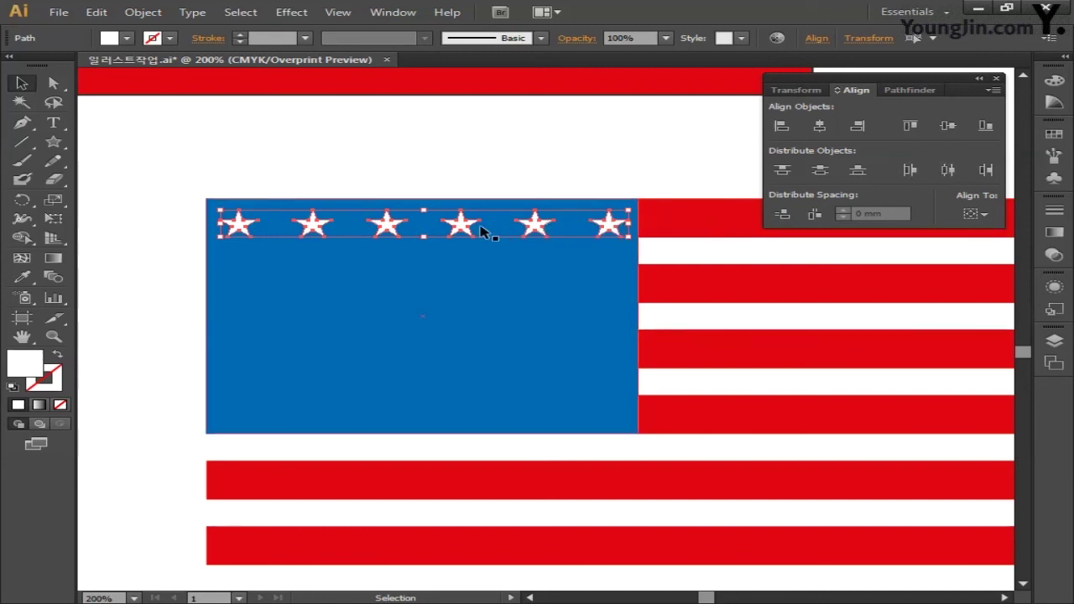
Group the six stars and copy the row straight down repeatedly to make five rows in the canton
key("ctrl+g")
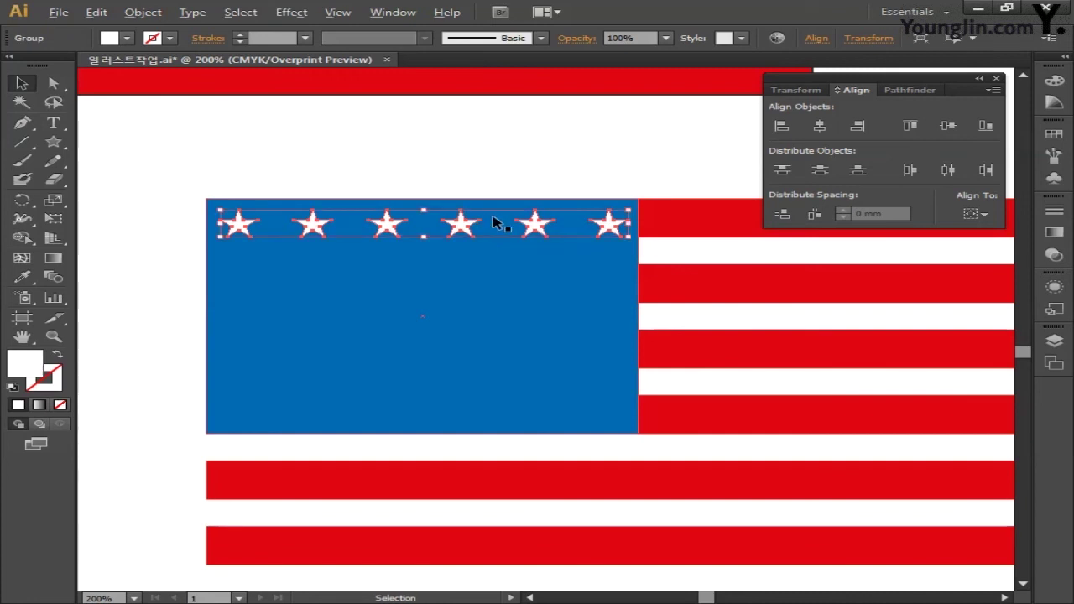
left_click_drag(464, 224, 462, 270)
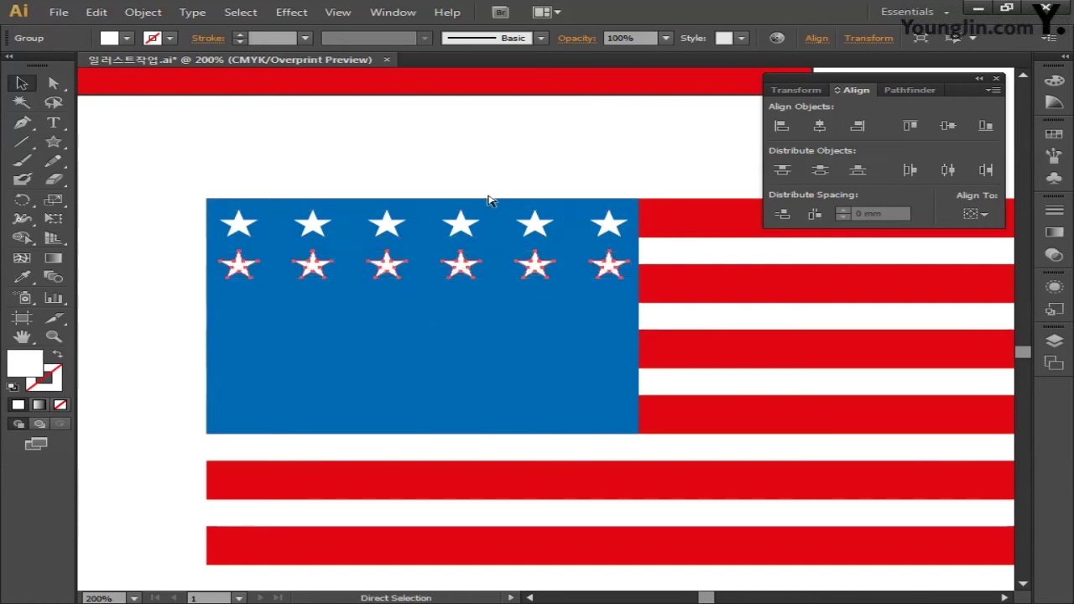
key("ctrl+d")
key("ctrl+d")
key("ctrl+d")
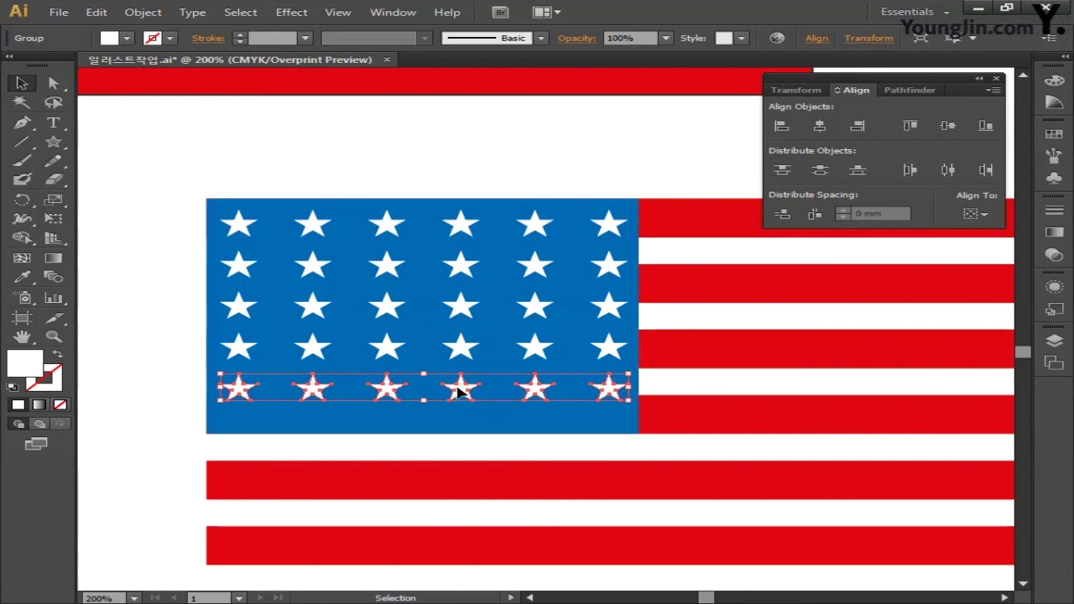
Move the lowest star row down near the canton's bottom edge and distribute all five rows by their vertical centers
left_click_drag(460, 392, 463, 413)
left_click(462, 347, "shift")
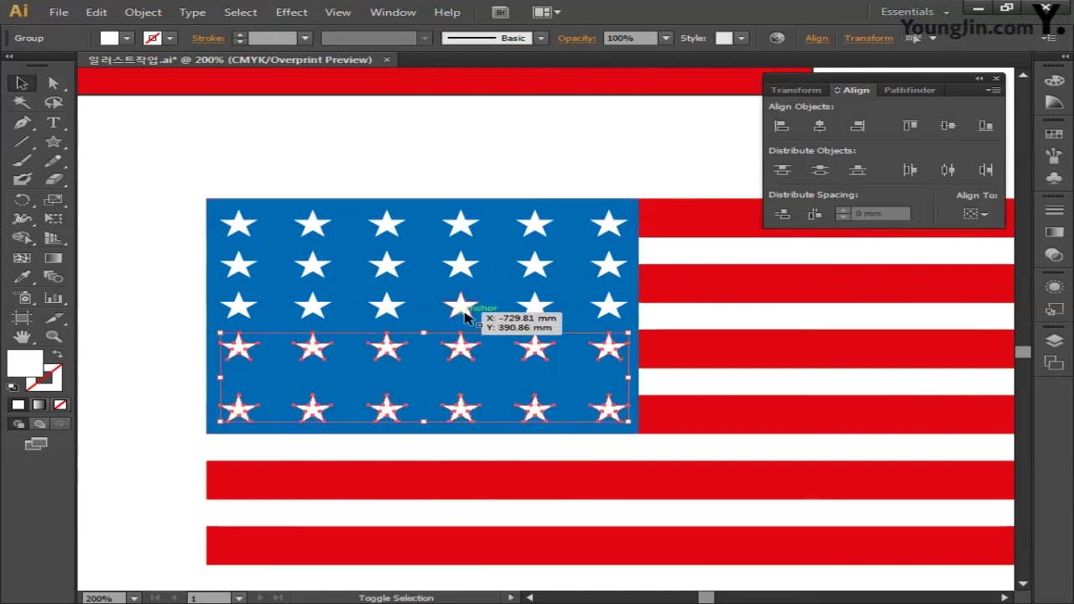
left_click(461, 308, "shift")
left_click(466, 267, "shift")
left_click(463, 225, "shift")
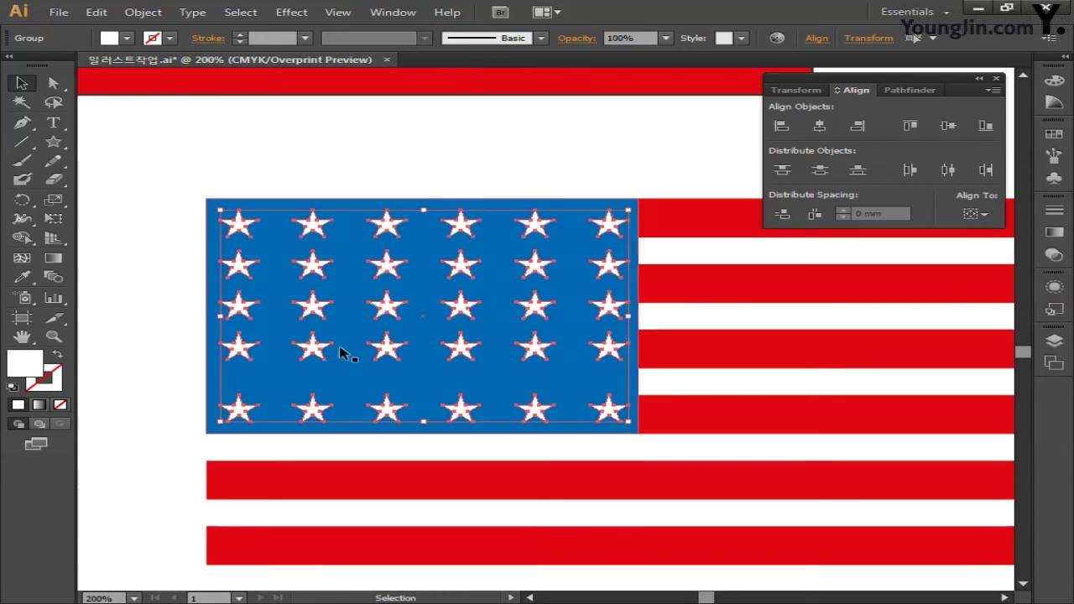
left_click(820, 170)
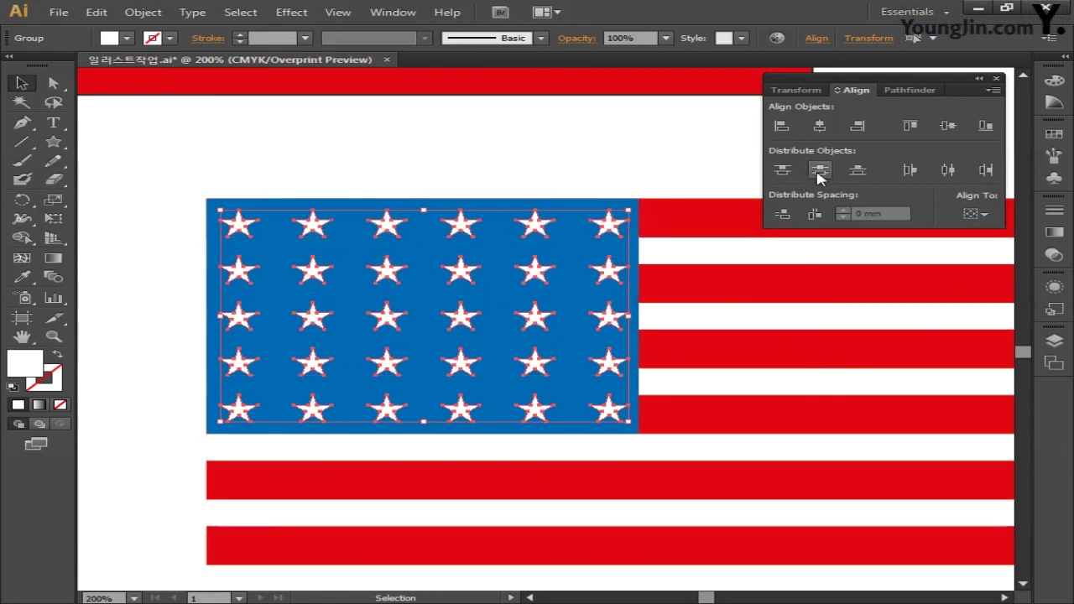
left_click(510, 162)
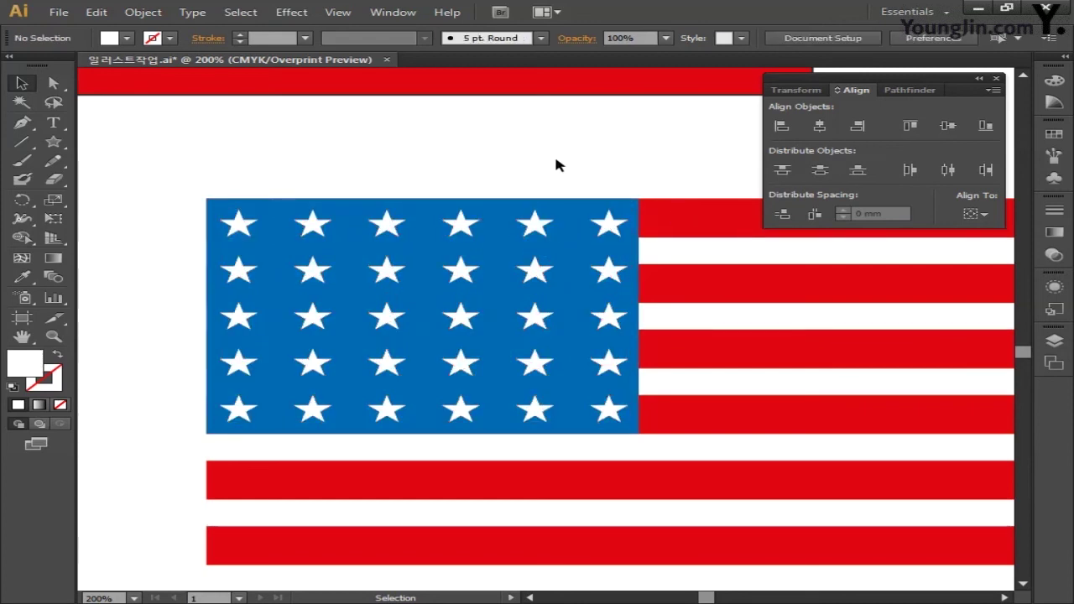
Draw a rectangle exactly covering the whole striped flag and remove its fill
left_click_drag(555, 160, 537, 149)
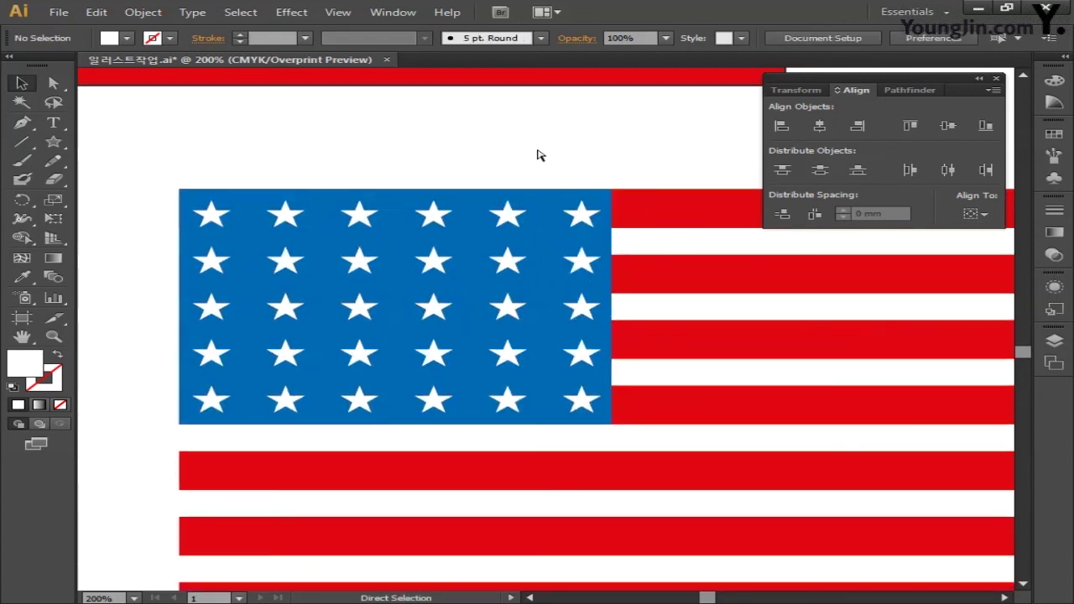
key("ctrl+minus")
scroll(492, 168, "right", 3)
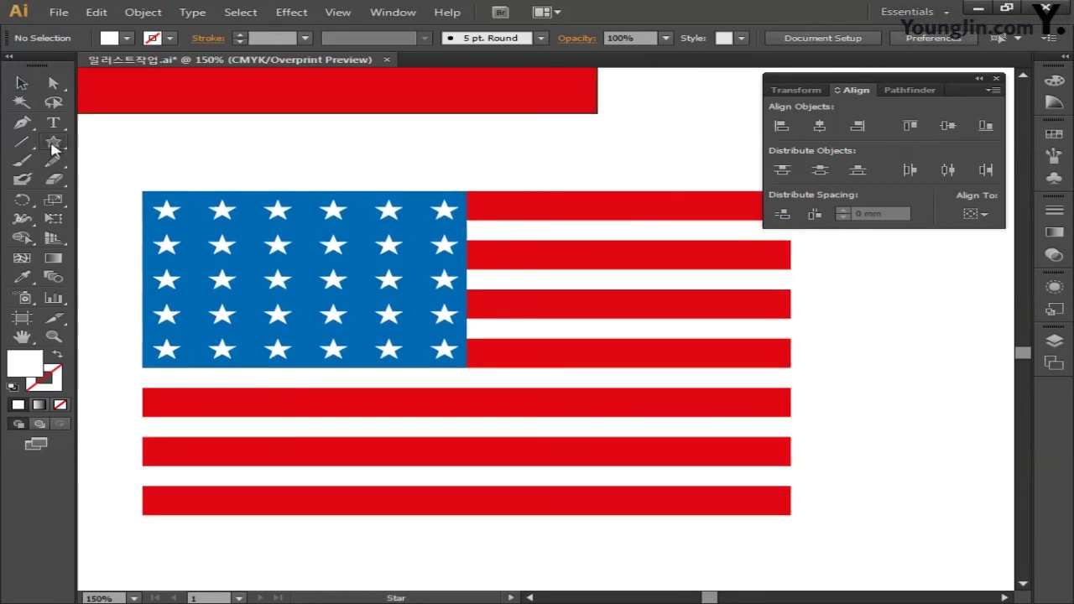
left_click_drag(53, 142, 126, 144)
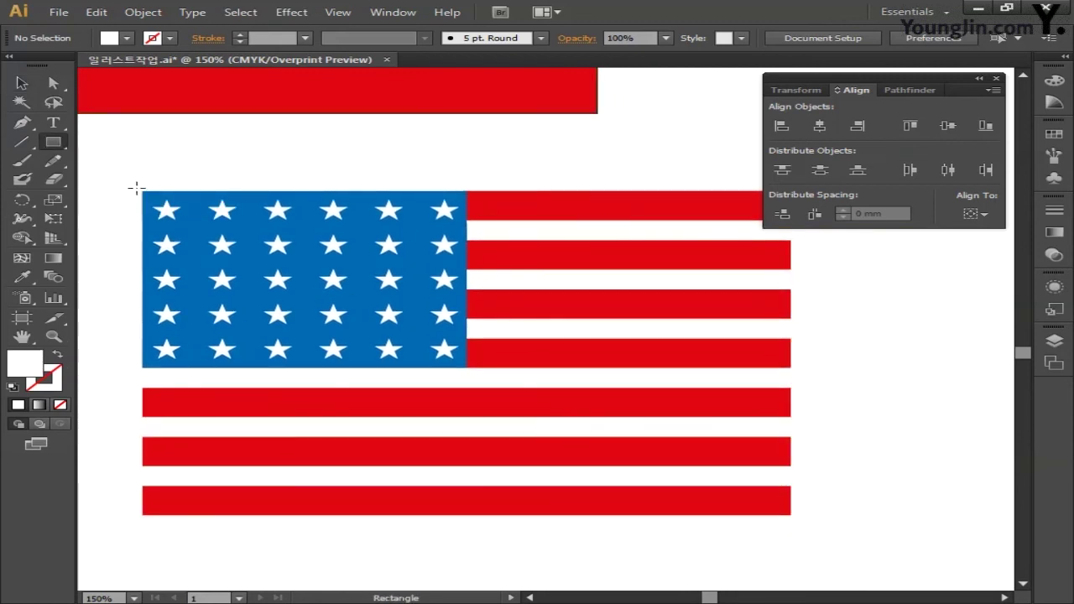
mouse_move(143, 191)
left_mouse_down()
mouse_move(338, 247)
mouse_move(682, 477)
mouse_move(791, 515)
left_mouse_up()
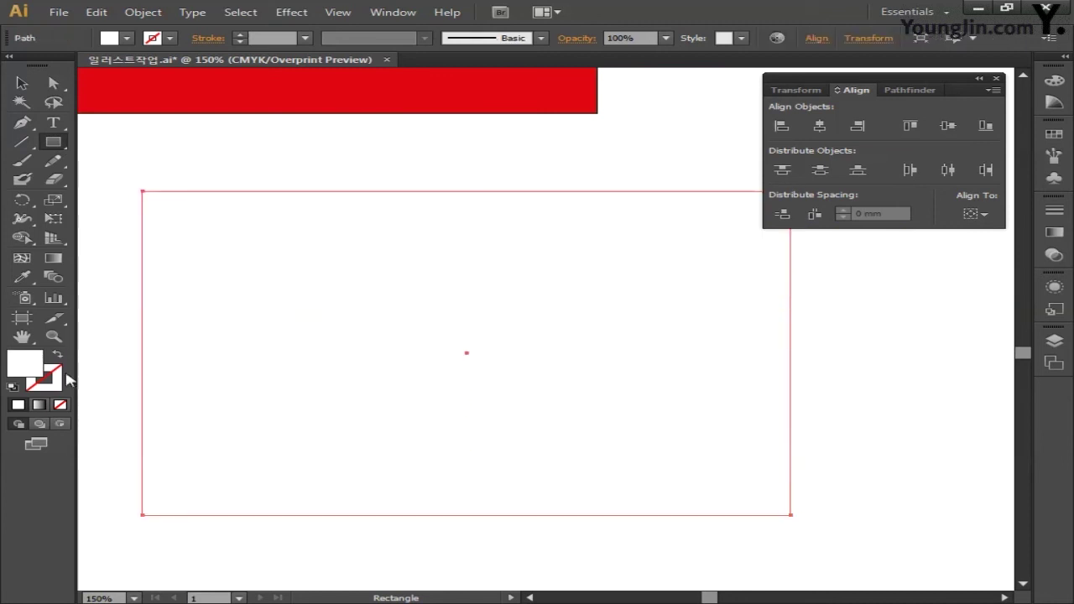
left_click(60, 405)
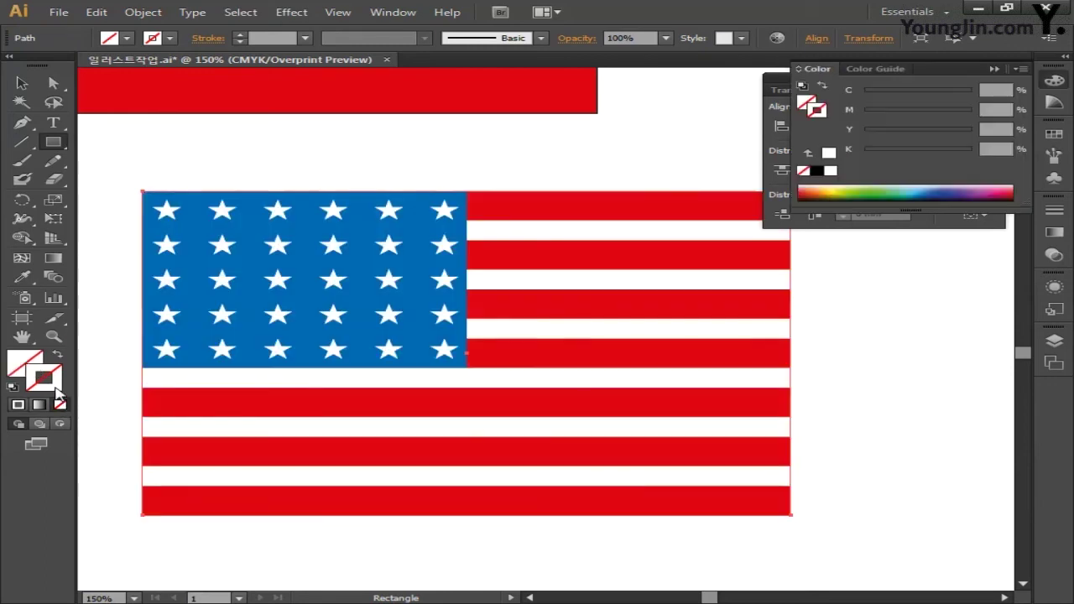
Give the unfilled rectangle around the striped flag a black outline, C 0, M 0, Y 0, K 100
double_click(25, 362)
left_click(978, 326)
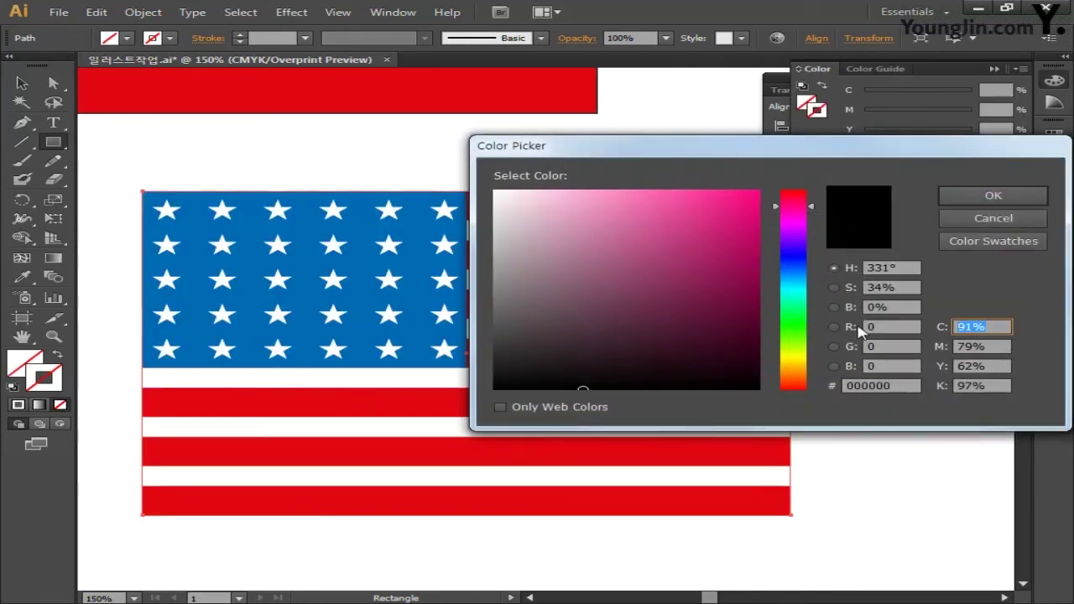
type("0")
key("Tab")
type("0")
key("Tab")
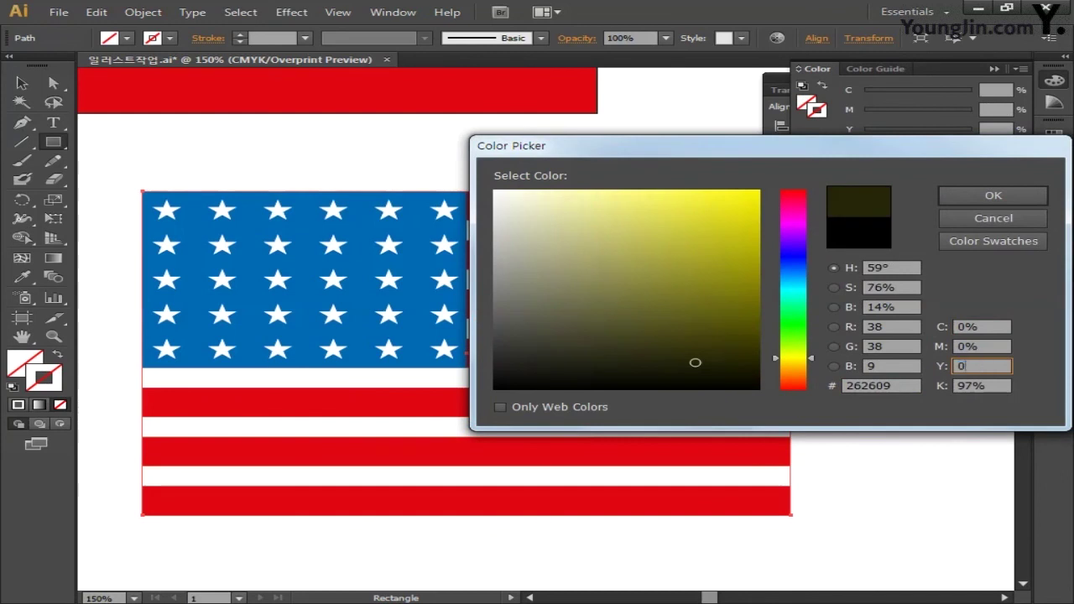
key("Tab")
type("1")
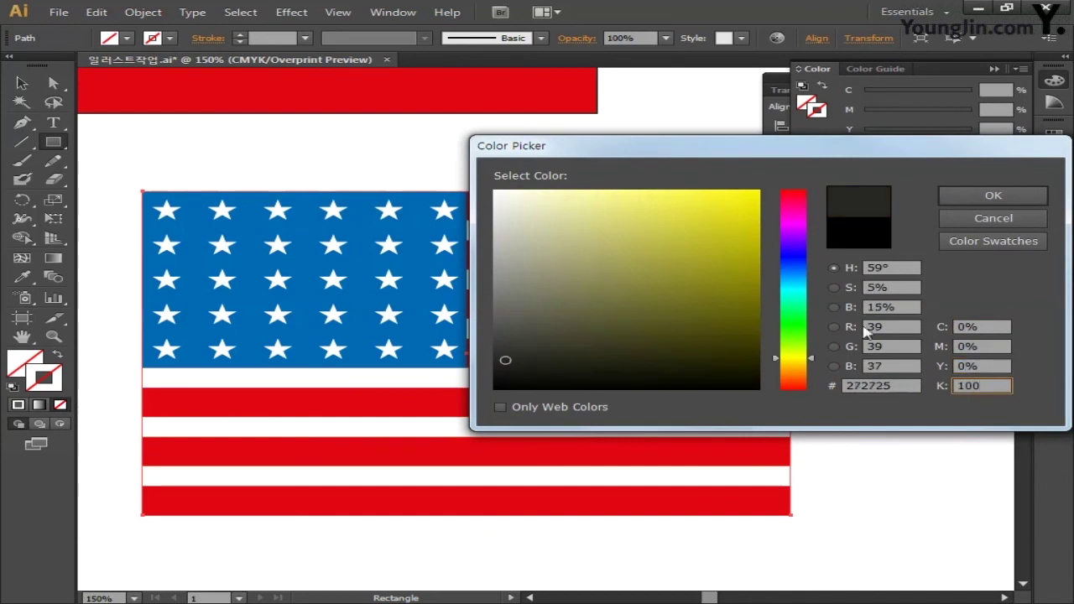
type("00")
left_click(994, 196)
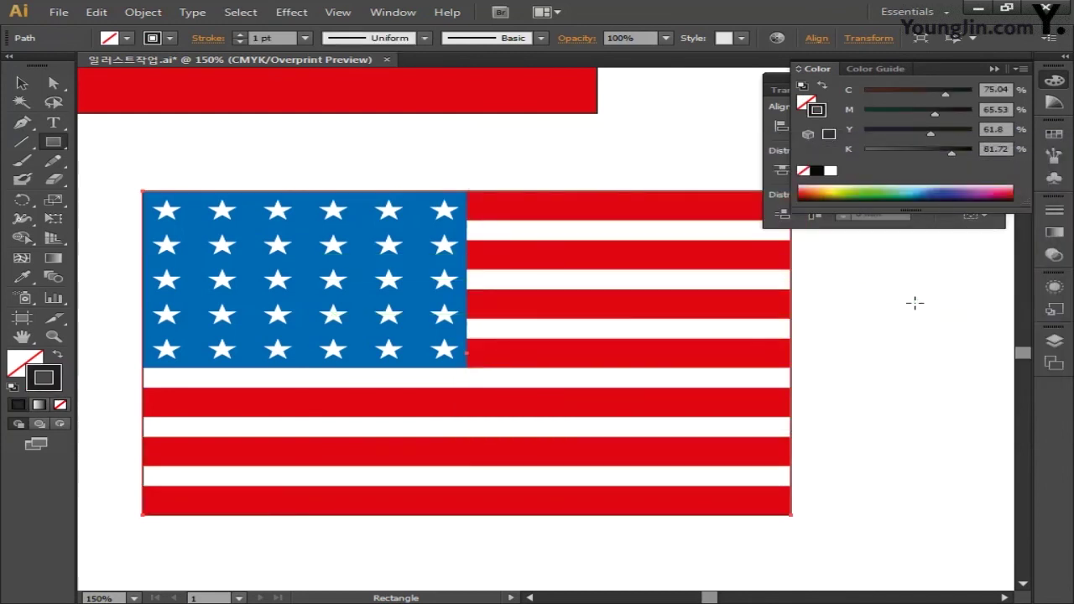
left_click(1053, 79)
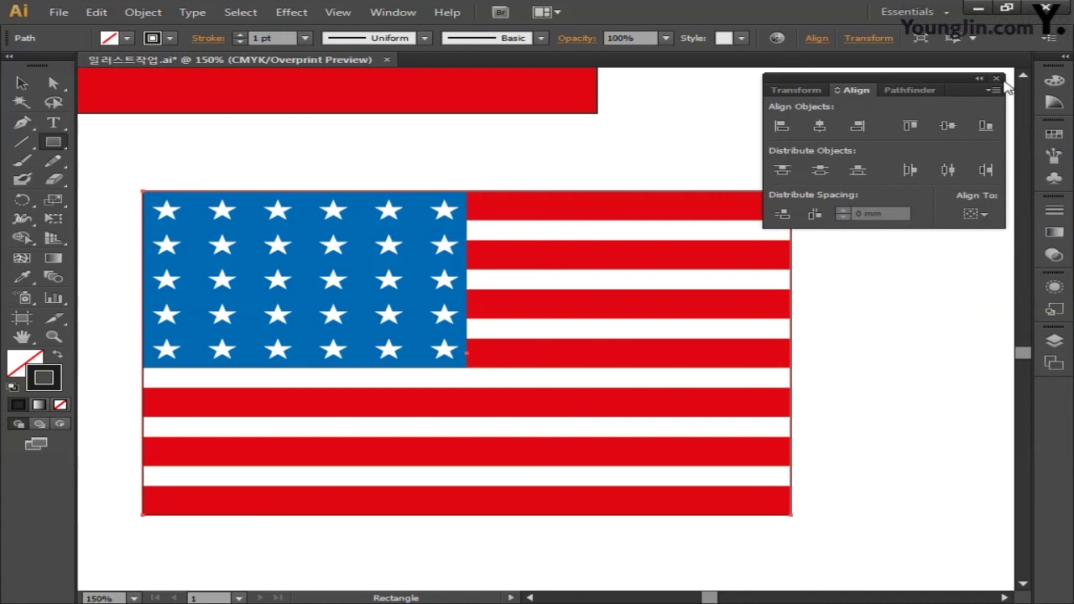
Copy the red background rectangle of the five-star flag straight across into the empty area to its left
left_click(997, 79)
left_click_drag(878, 266, 919, 269)
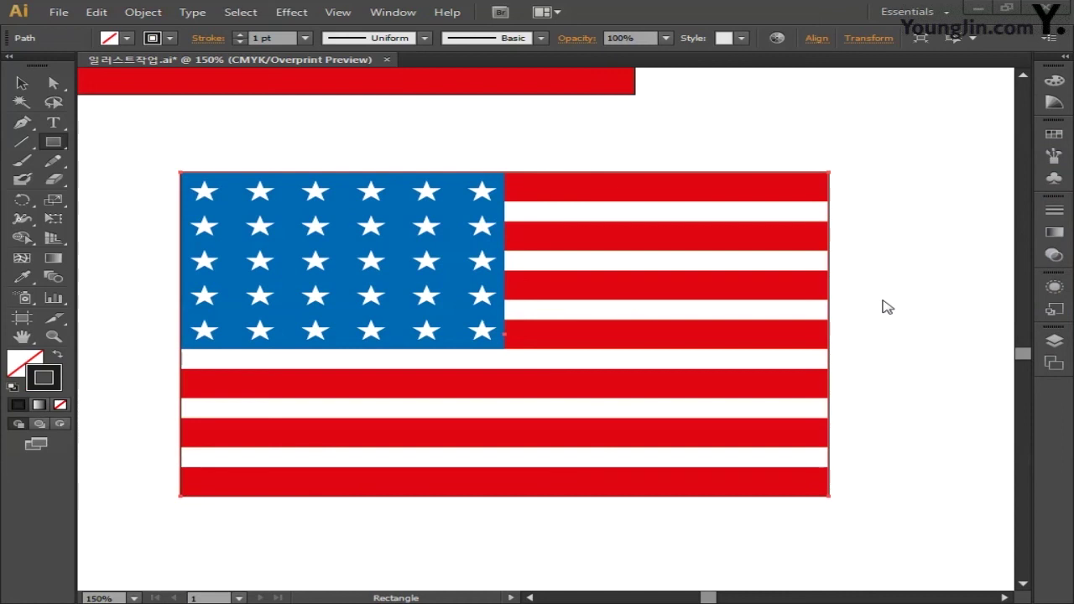
key("ctrl+minus")
key("ctrl+minus")
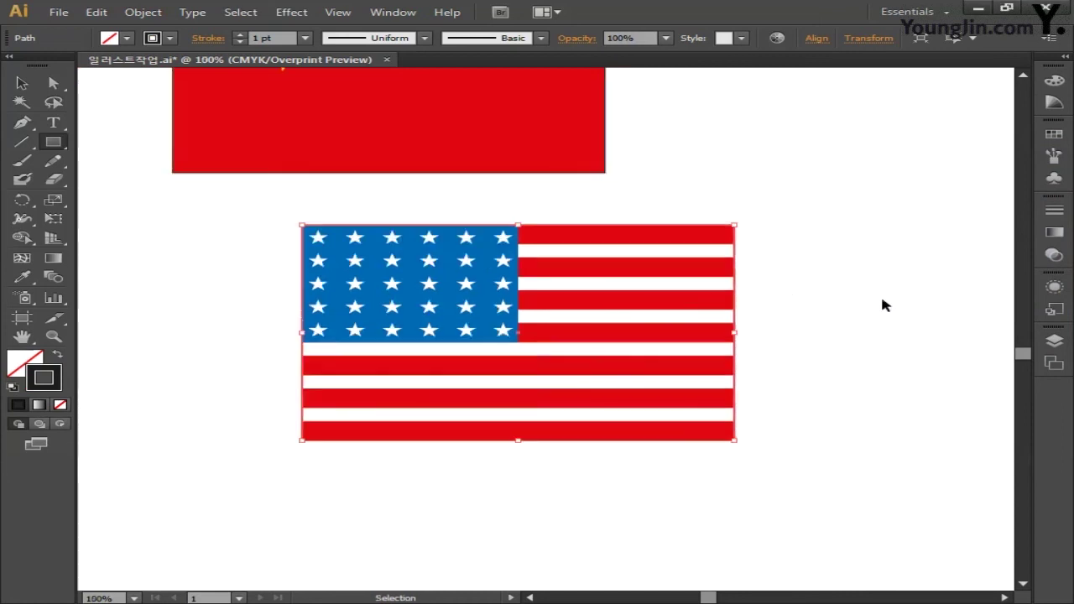
key("space")
left_click_drag(300, 321, 501, 487)
key("v")
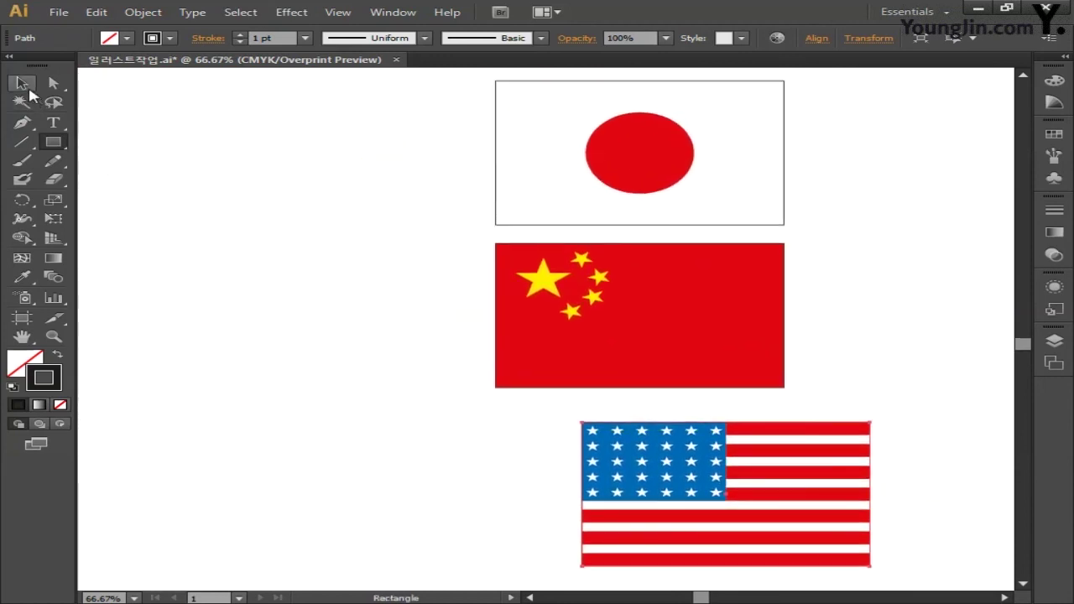
left_click(351, 324)
key("space")
left_click_drag(290, 455, 452, 466)
left_click(750, 370)
left_click_drag(751, 370, 352, 371)
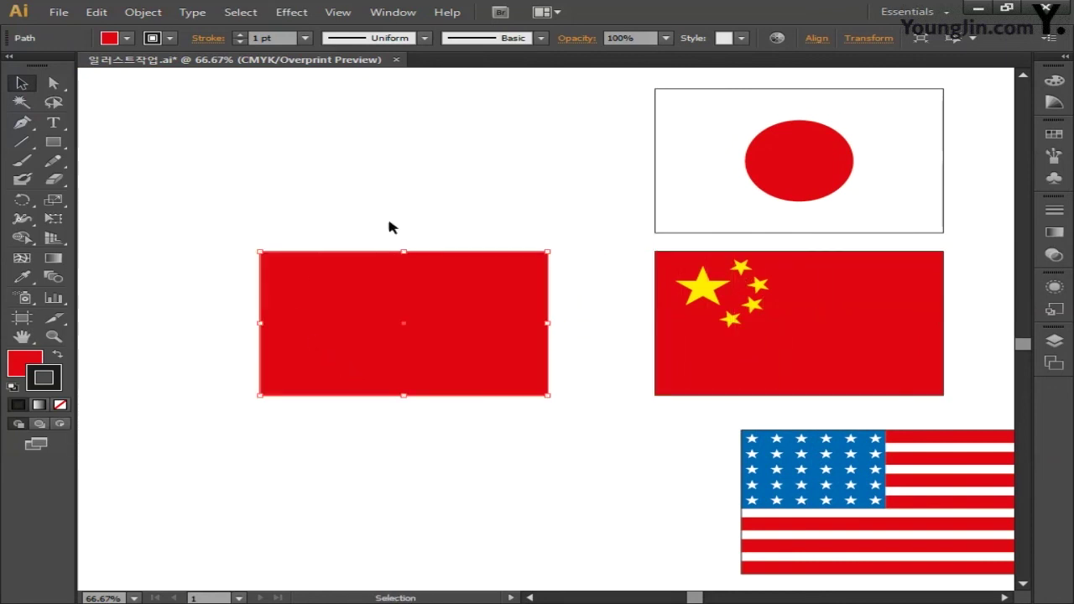
Split the copied red rectangle into a grid of 1 row and 3 columns with a 0 mm column gutter
left_click(156, 13)
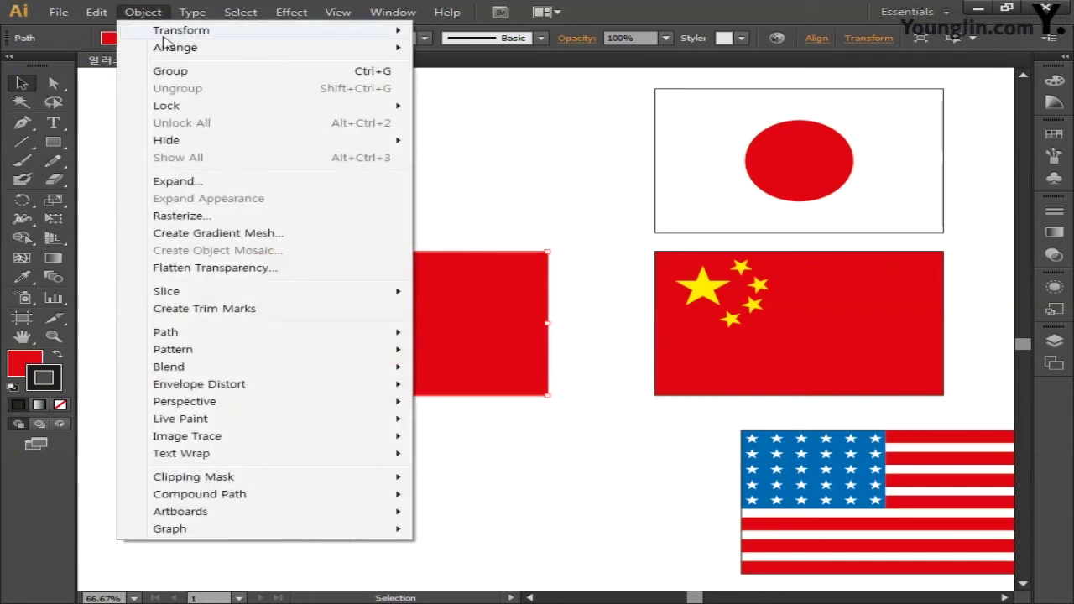
mouse_move(243, 334)
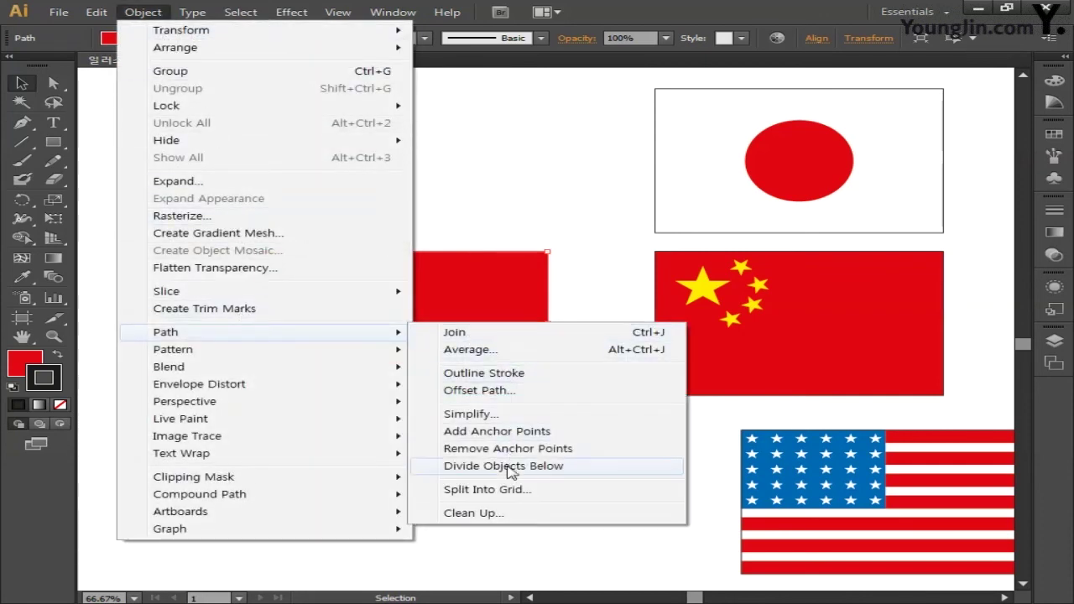
left_click(487, 489)
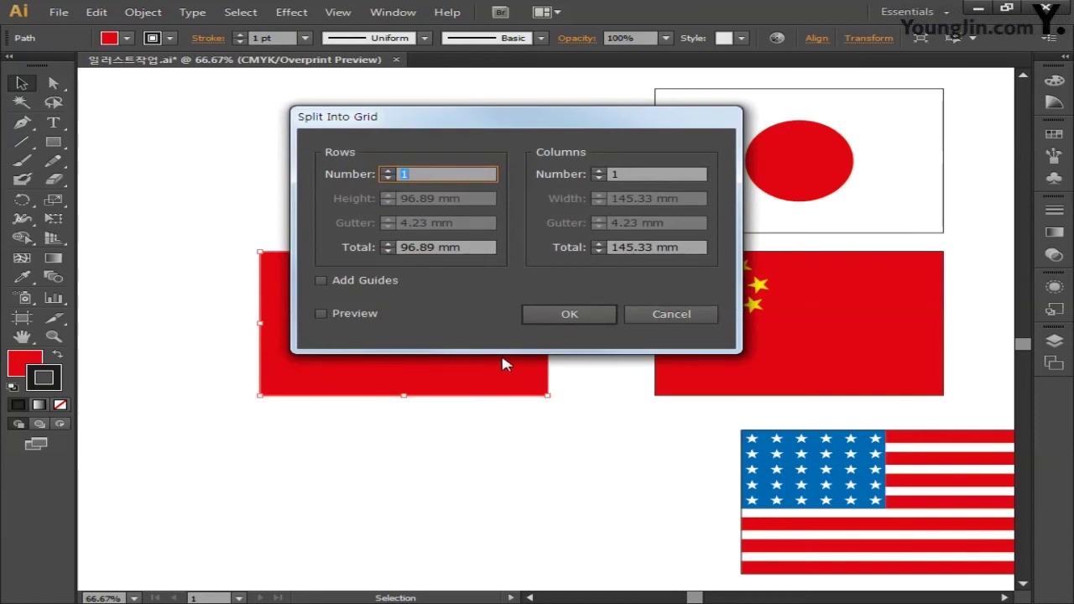
left_click(629, 173)
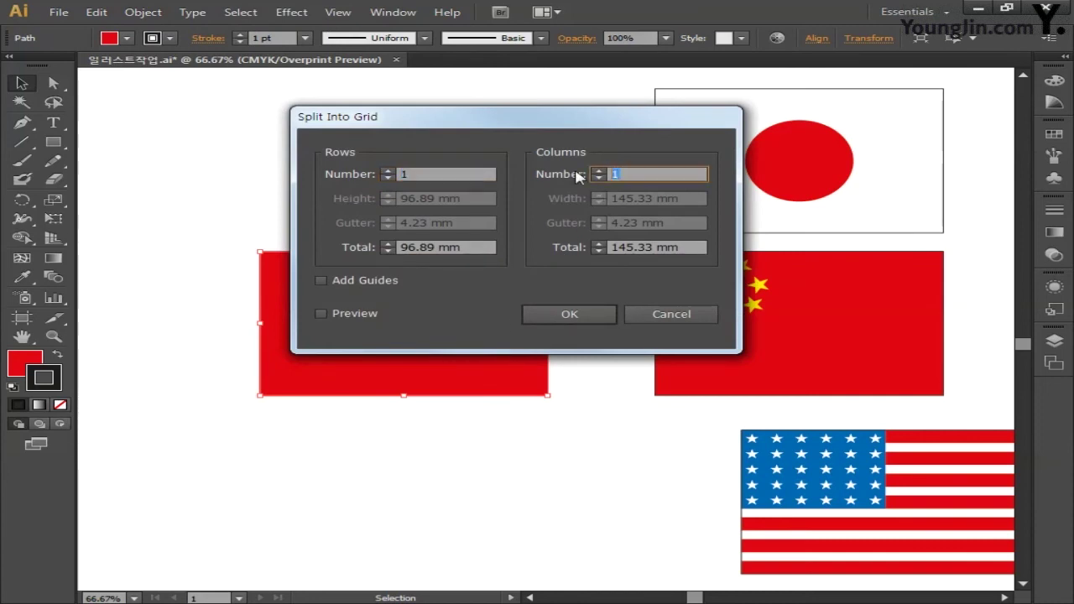
type("3")
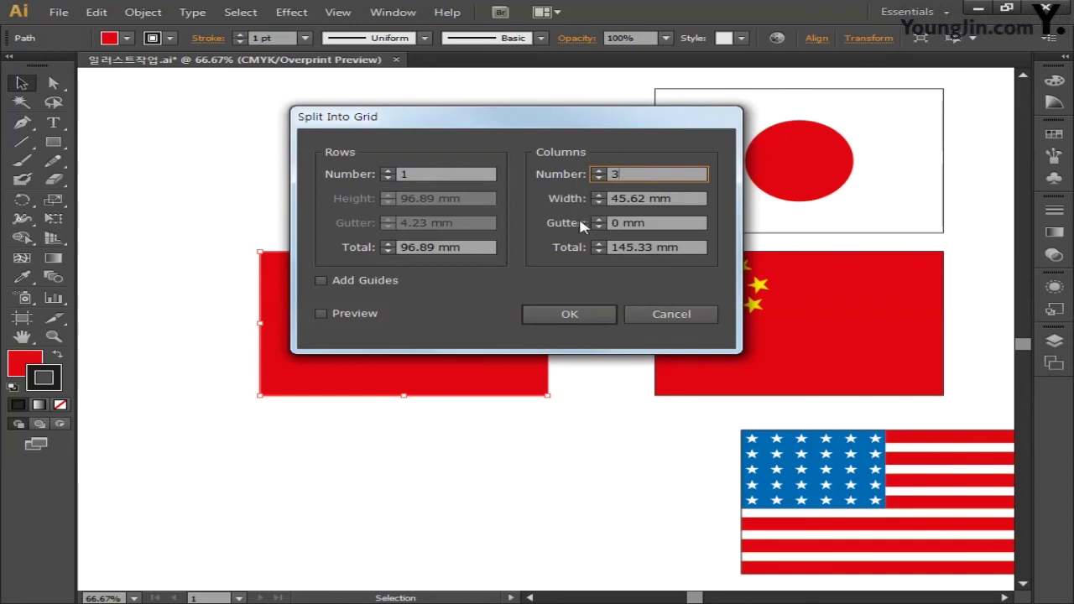
left_click(575, 316)
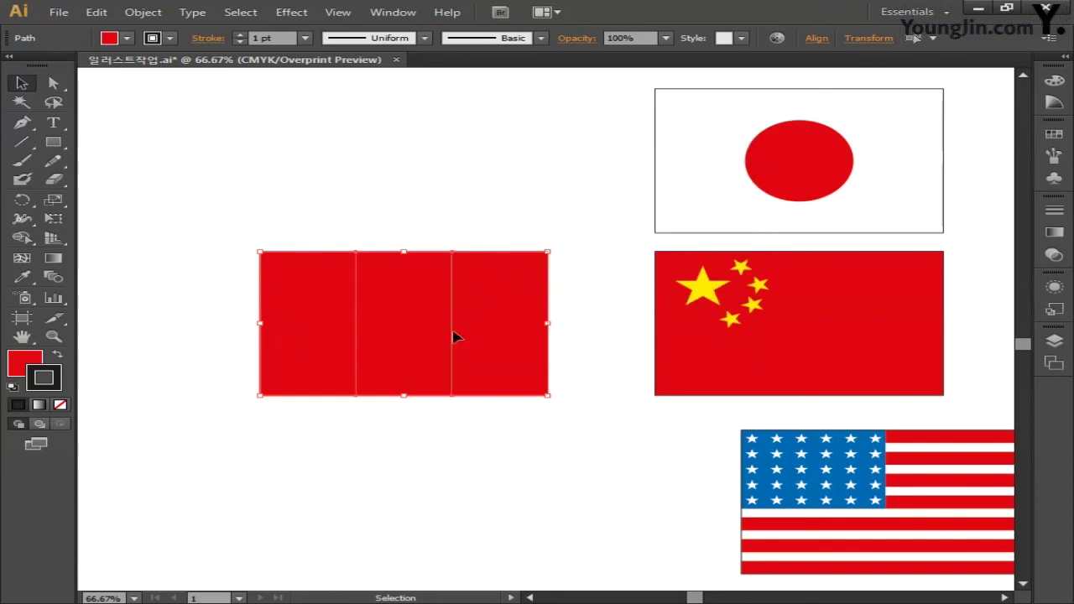
Fill only the left column of the split rectangle with blue, C 100, M 50, Y 0, K 0
key("ctrl+1")
left_click_drag(379, 358, 467, 367)
left_click(197, 192)
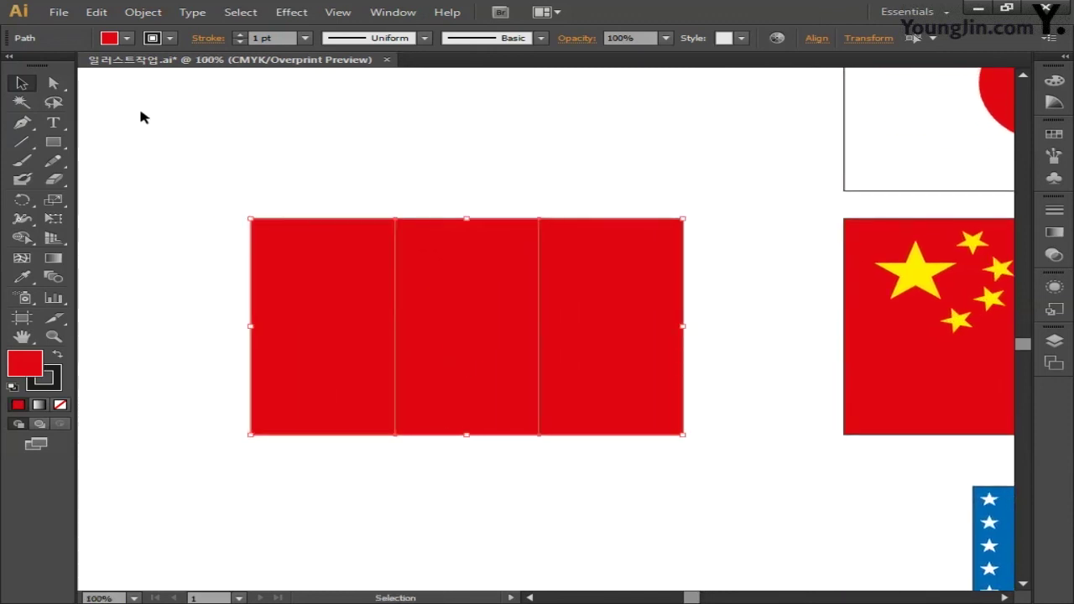
left_click(53, 82)
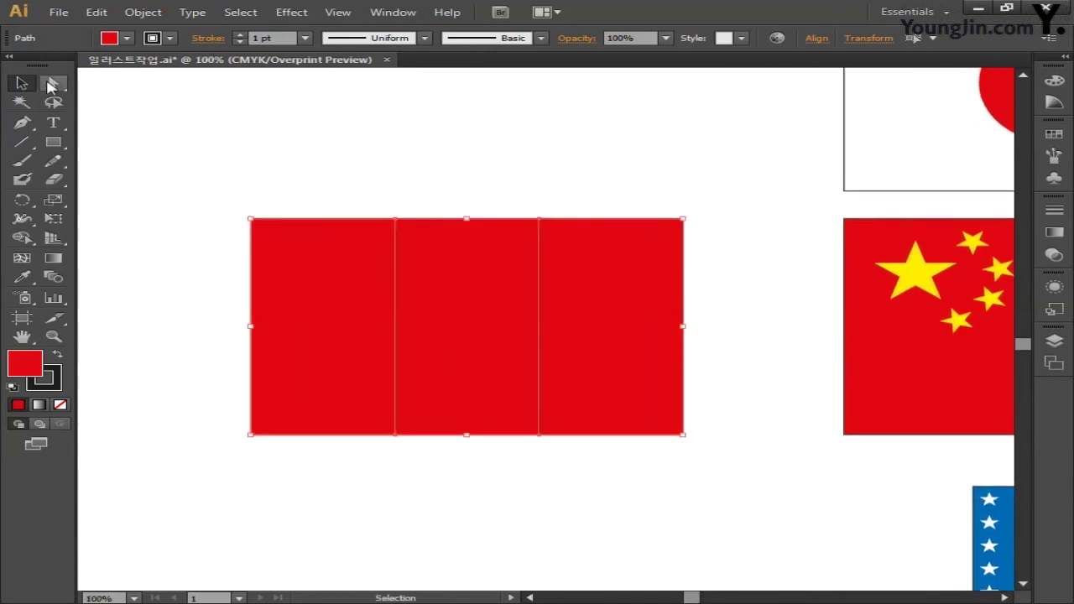
left_click(251, 167)
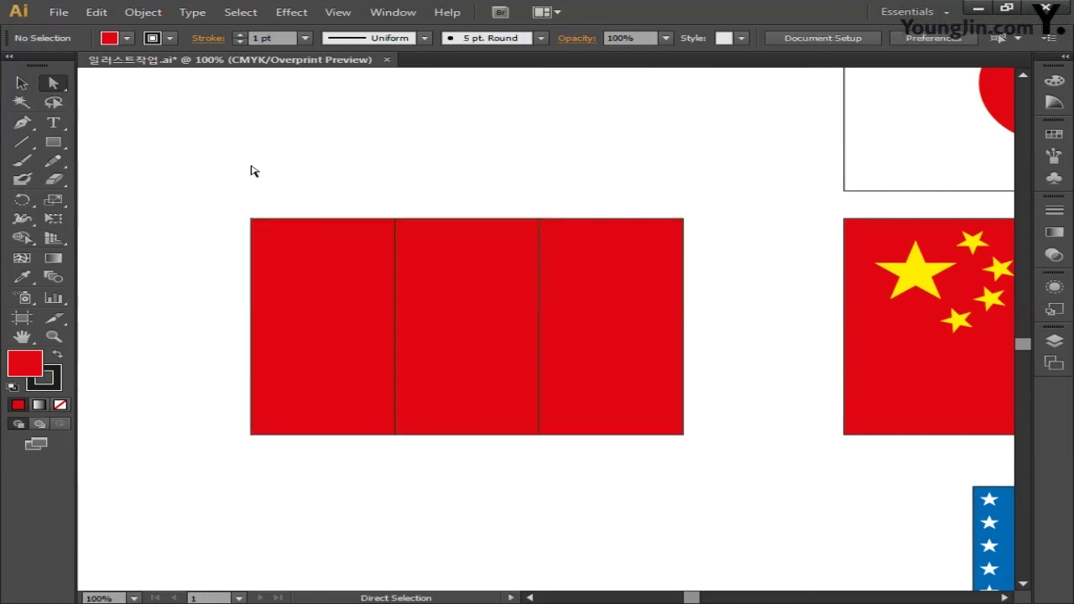
left_click(324, 242)
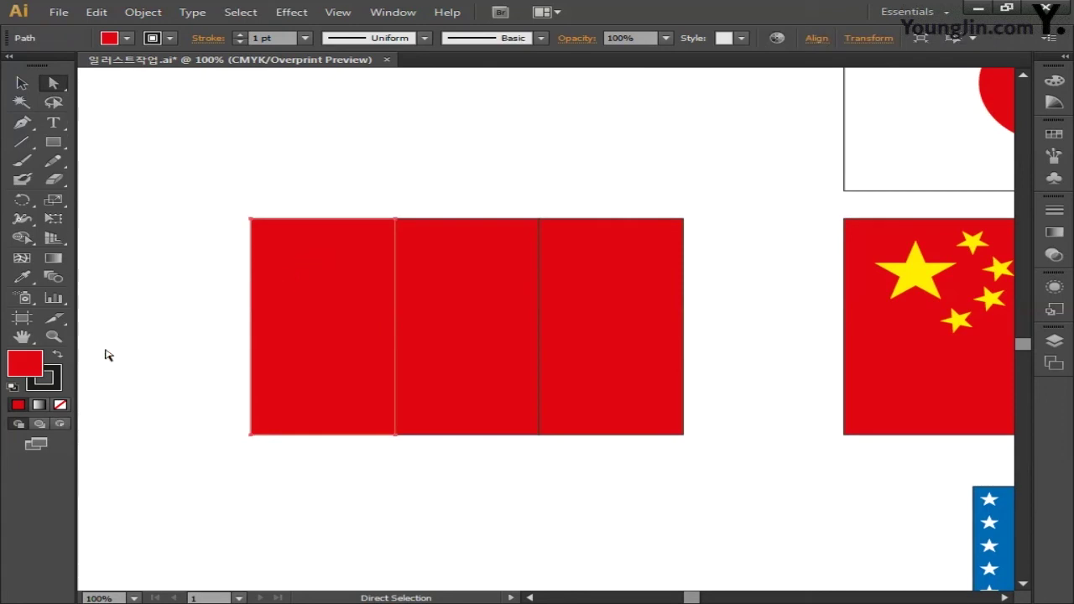
double_click(25, 365)
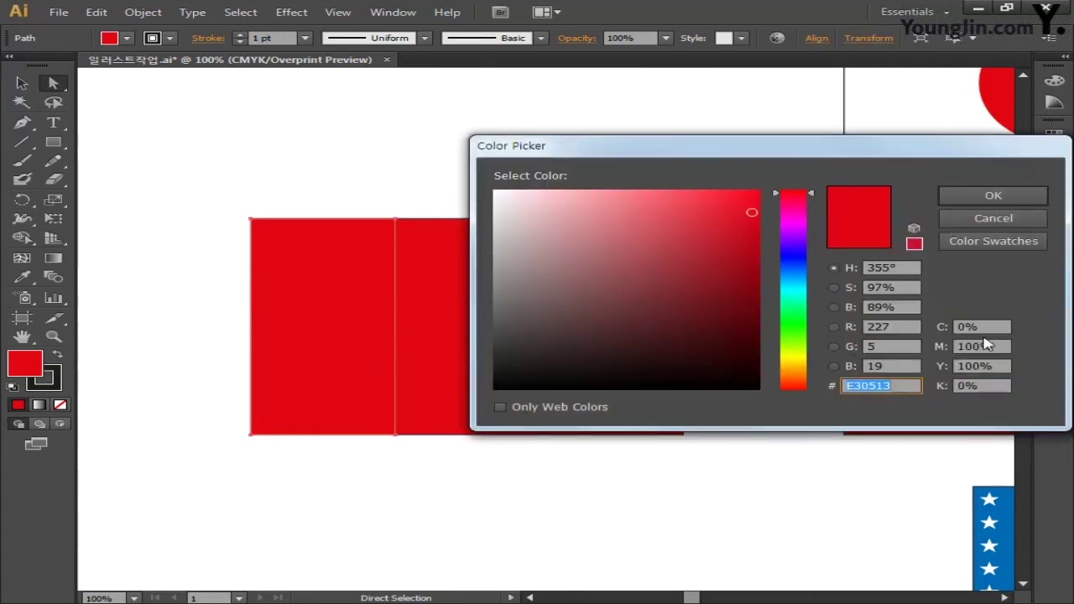
key("Tab")
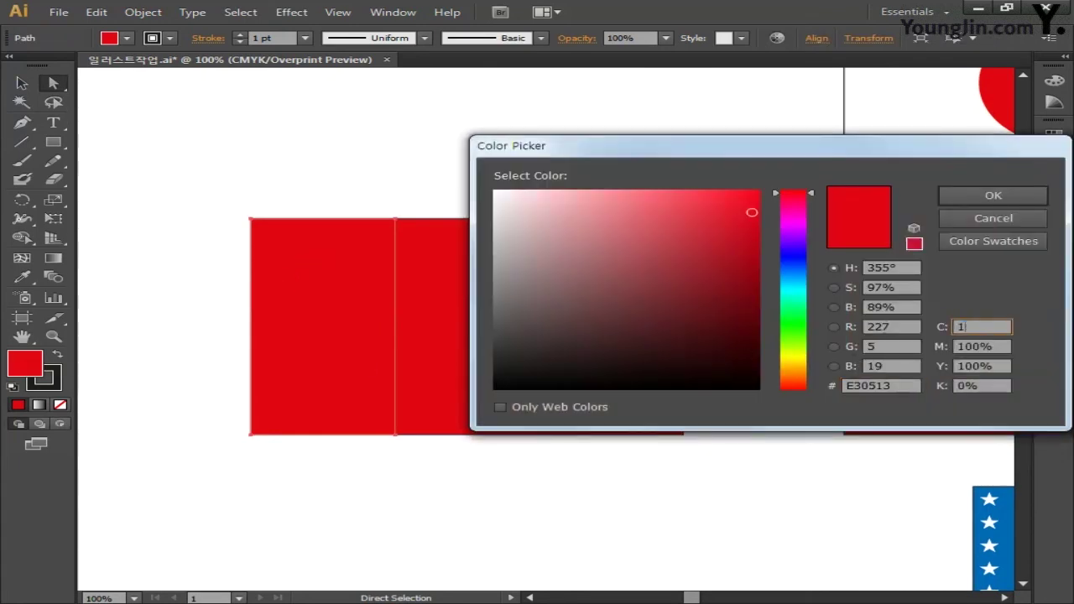
type("100")
key("Tab")
type("50")
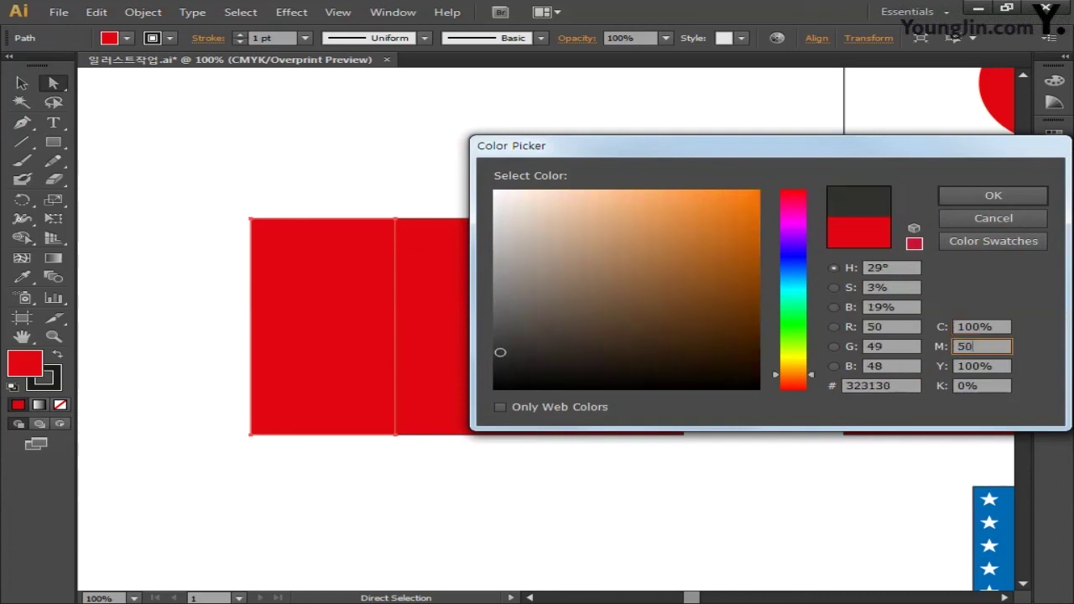
key("Tab")
type("0")
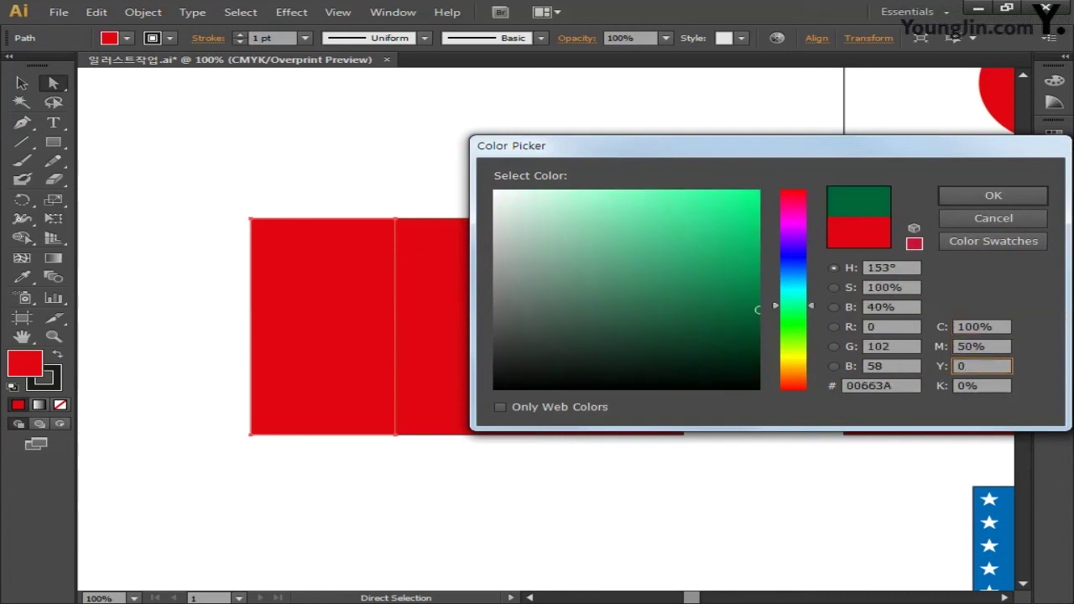
key("Tab")
type("0")
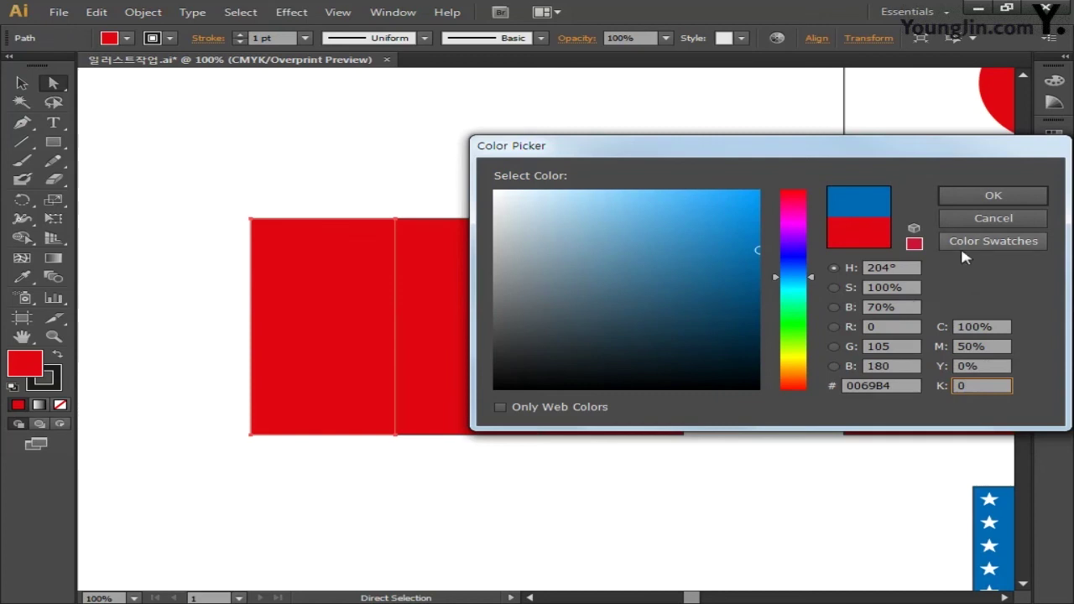
left_click(985, 198)
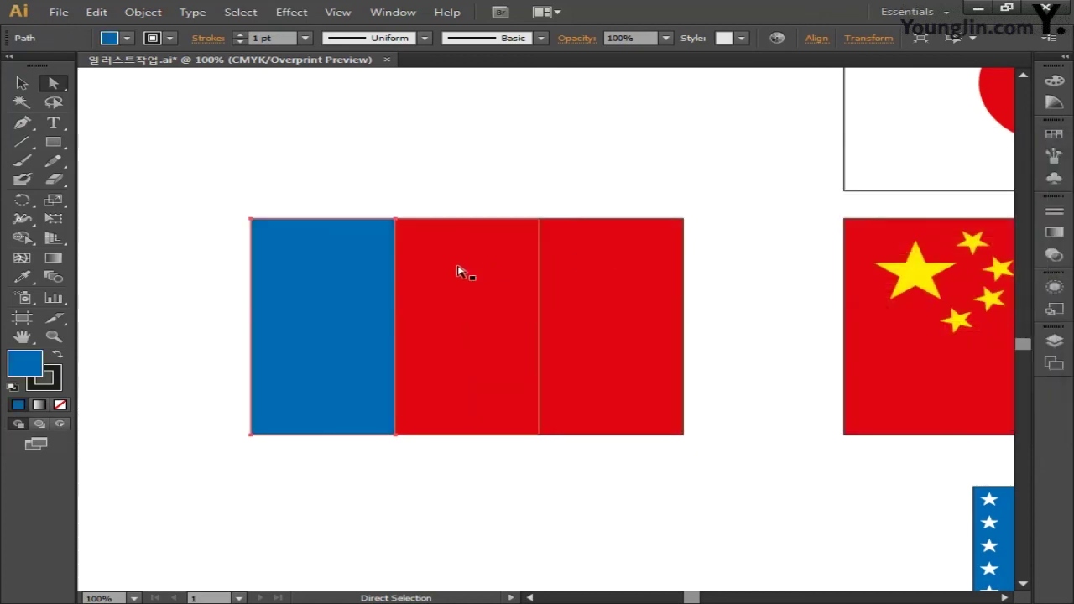
Fill the middle column of the split rectangle with white, C 0, M 0, Y 0, K 0
left_click(423, 286)
double_click(37, 361)
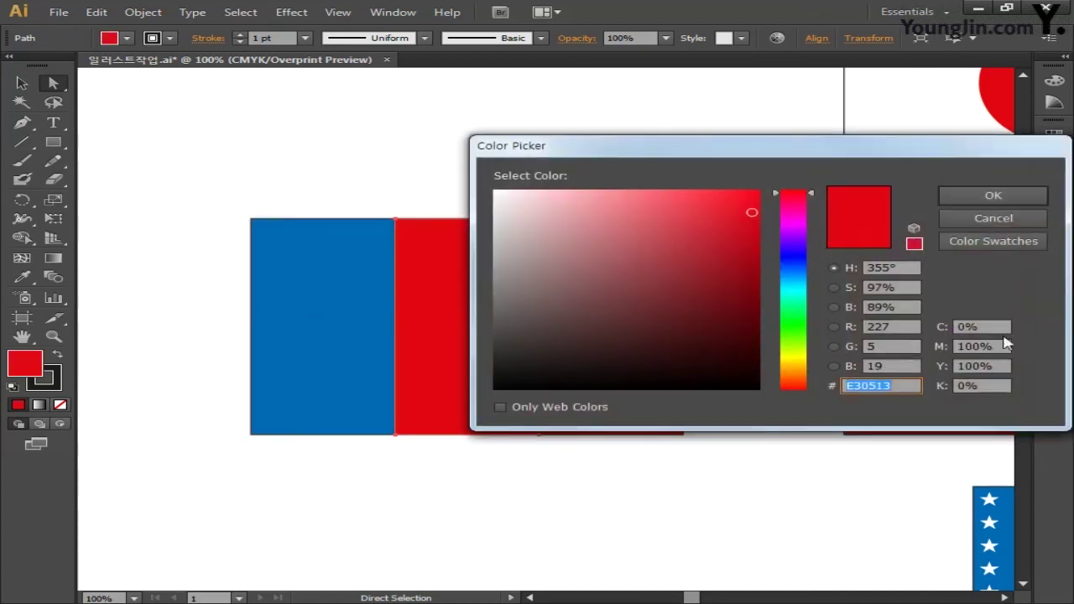
left_click(978, 326)
type("0")
key("Tab")
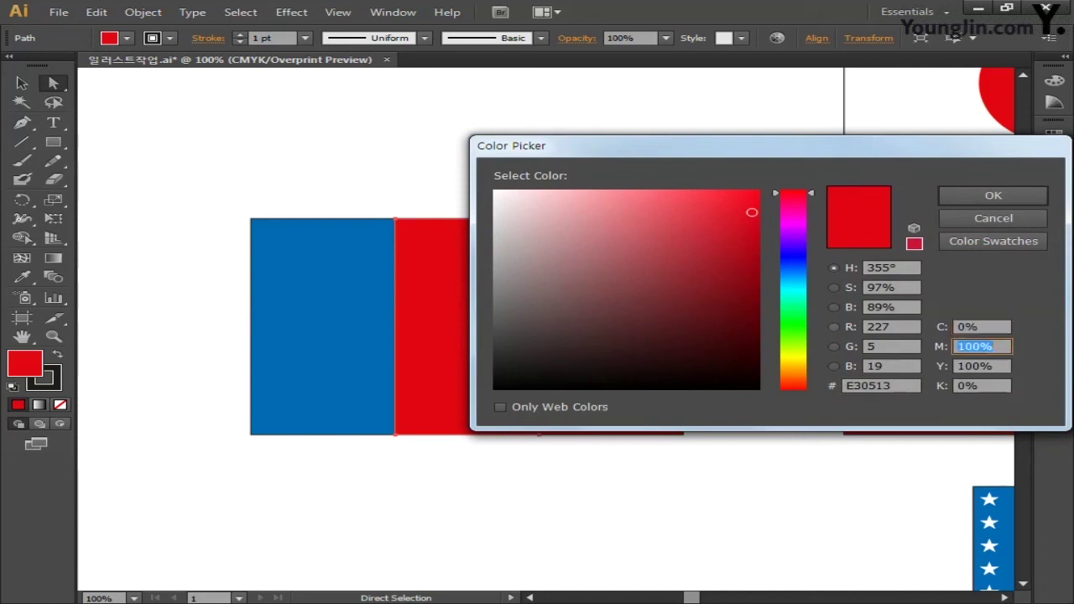
type("0")
key("Tab")
type("0")
key("Tab")
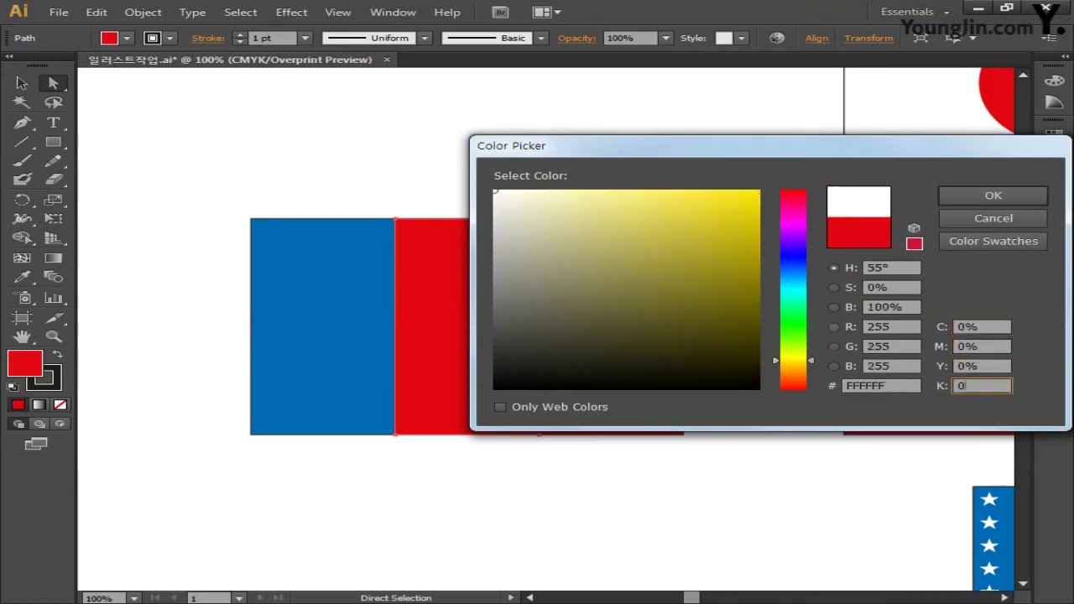
type("0")
left_click(993, 195)
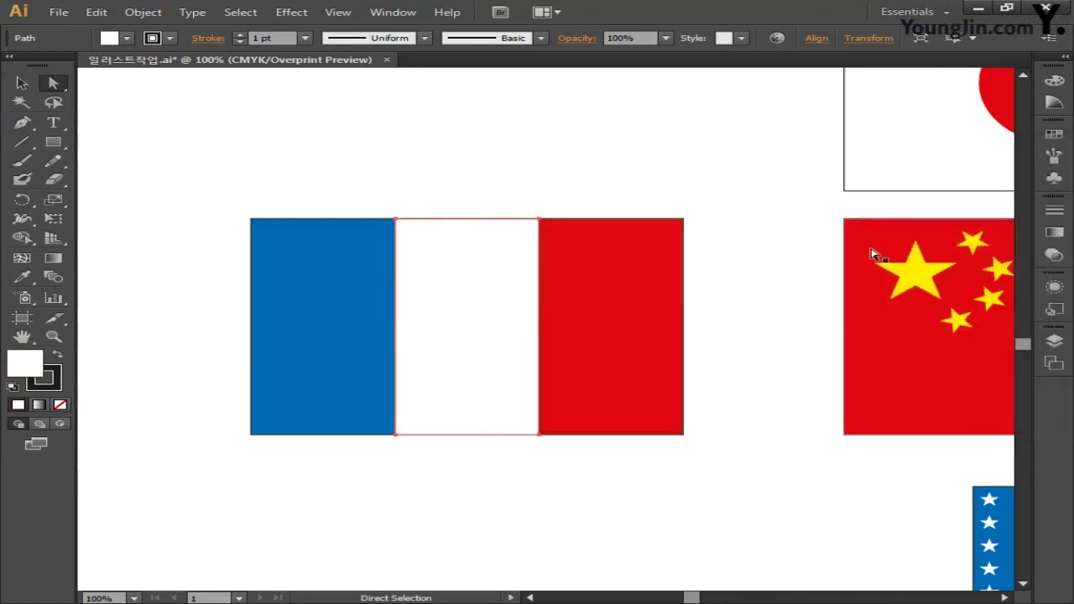
Fill the right column of the split rectangle with red, C 0, M 100, Y 100, K 0
left_click(610, 346)
double_click(25, 364)
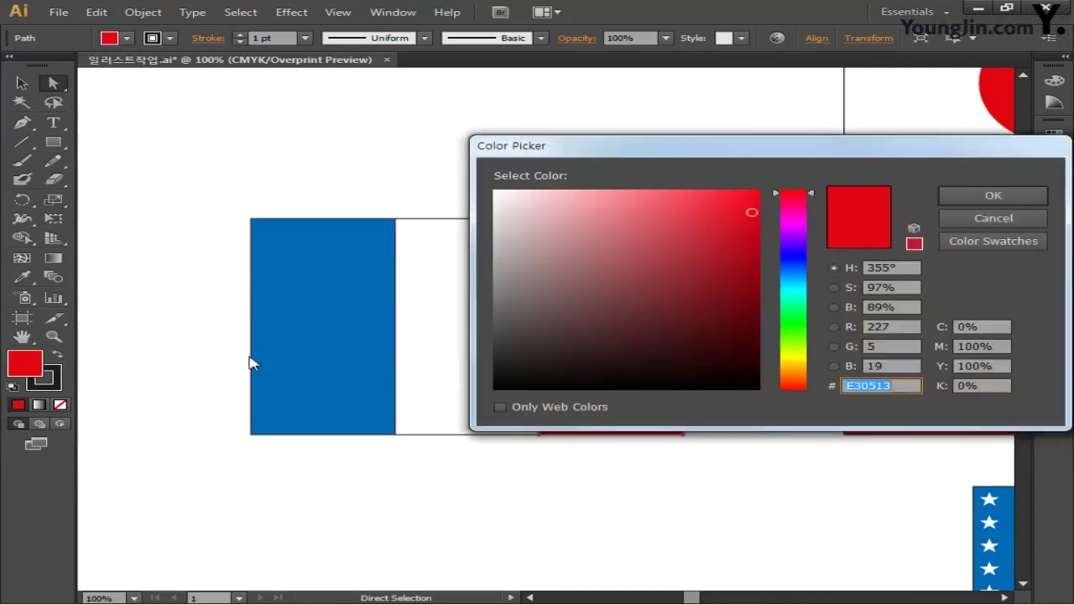
left_click(963, 326)
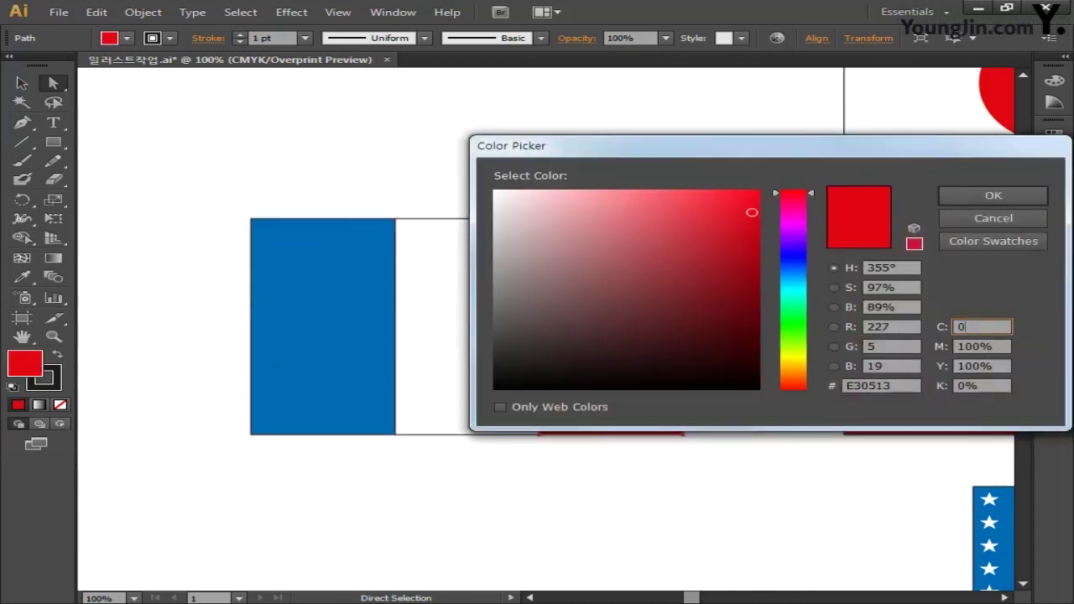
type("0")
key("Tab")
type("1")
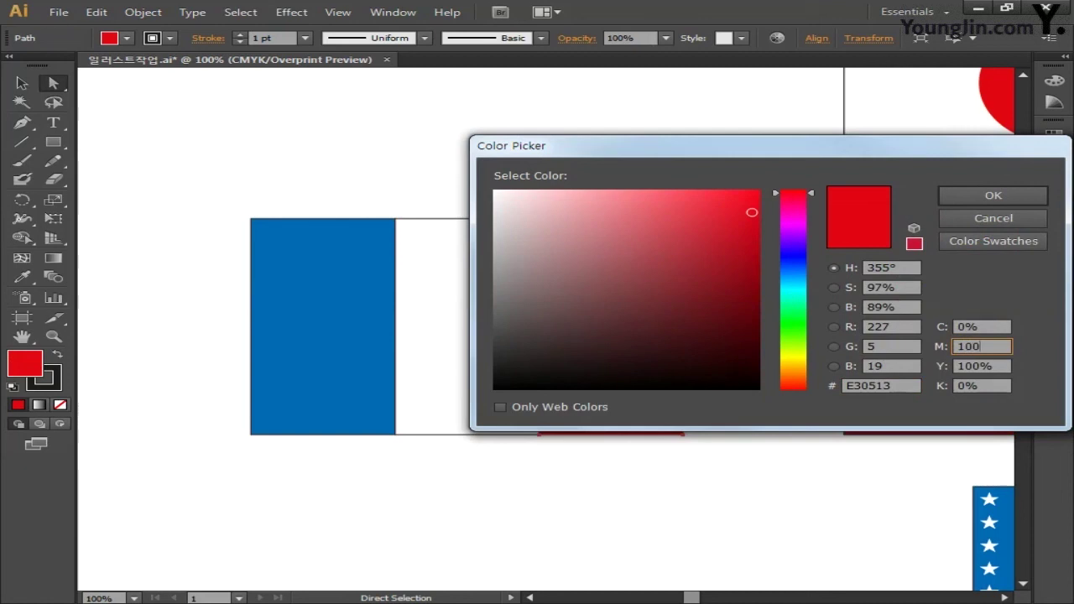
type("00")
key("Tab")
type("100")
key("Tab")
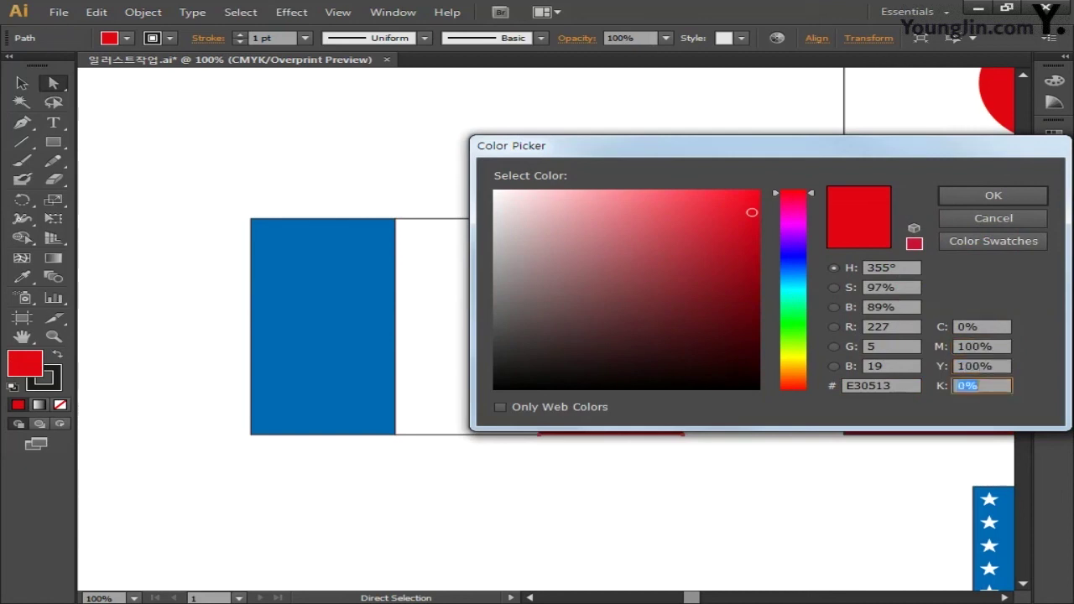
type("0")
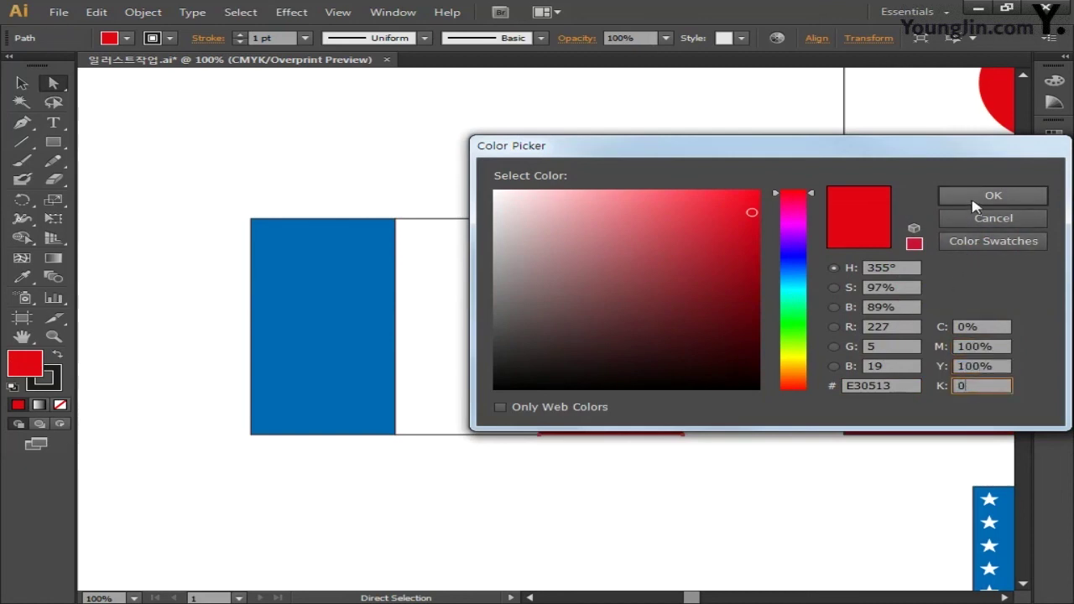
left_click(974, 198)
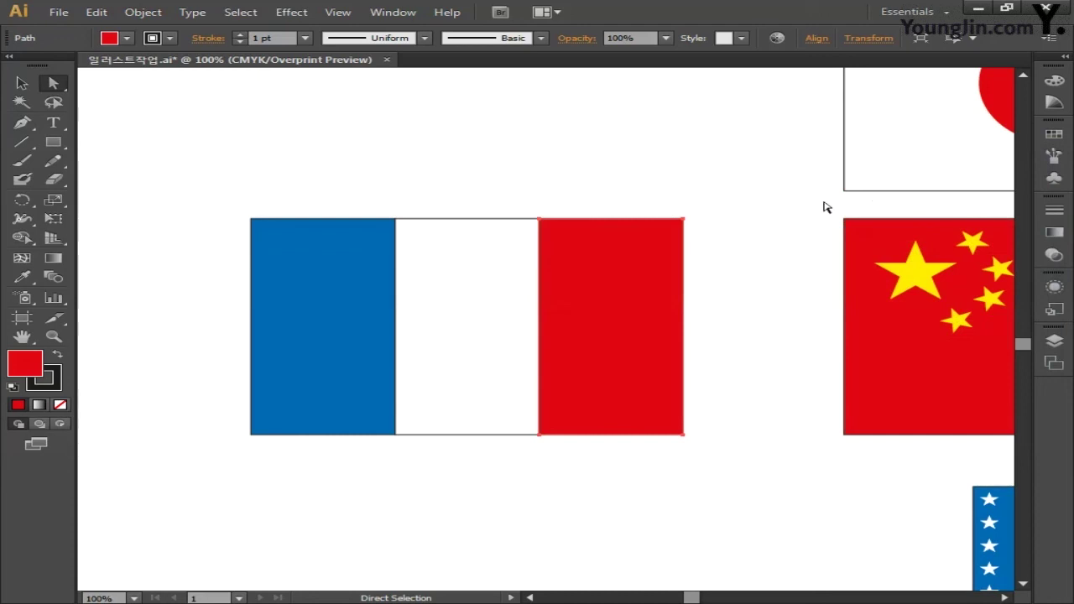
Remove the stroke from all three columns of the tricolor flag and deselect them
left_click(22, 82)
left_click_drag(201, 167, 718, 468)
left_click(59, 404)
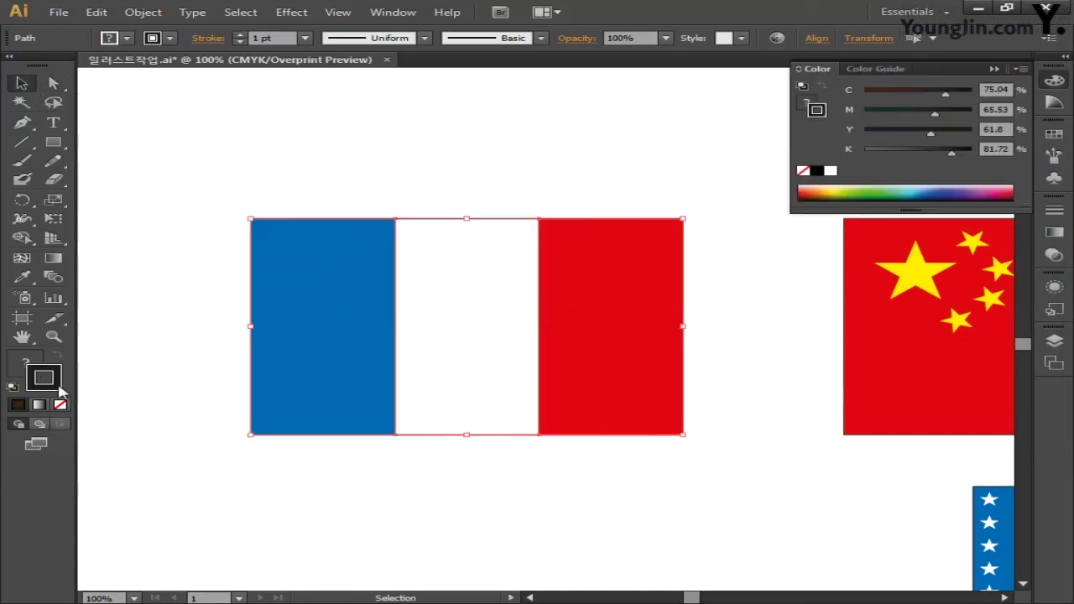
left_click(207, 451)
Draw a rectangle exactly covering the whole tricolor flag and remove its fill
left_click(55, 144)
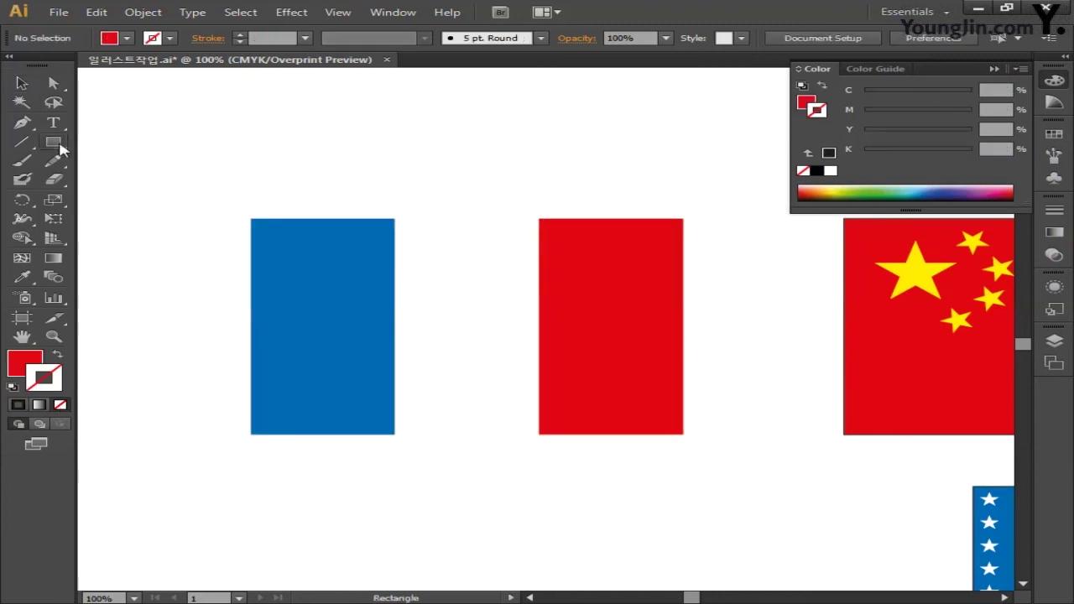
left_click_drag(250, 219, 684, 435)
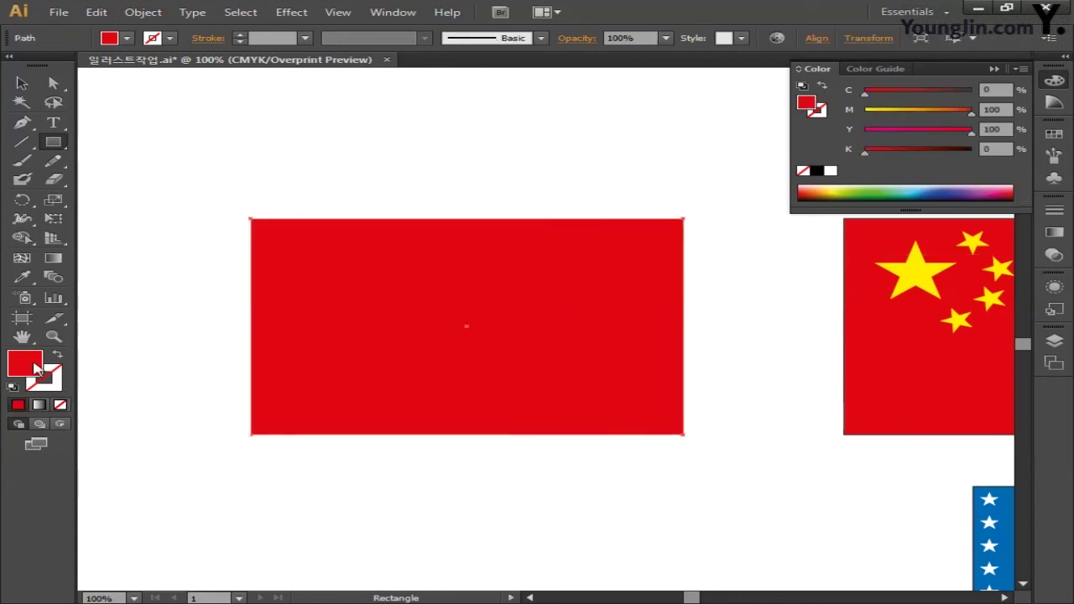
left_click(60, 405)
Give the outline rectangle around the tricolor flag a black stroke, C 0, M 0, Y 0, K 100, and deselect it
double_click(57, 385)
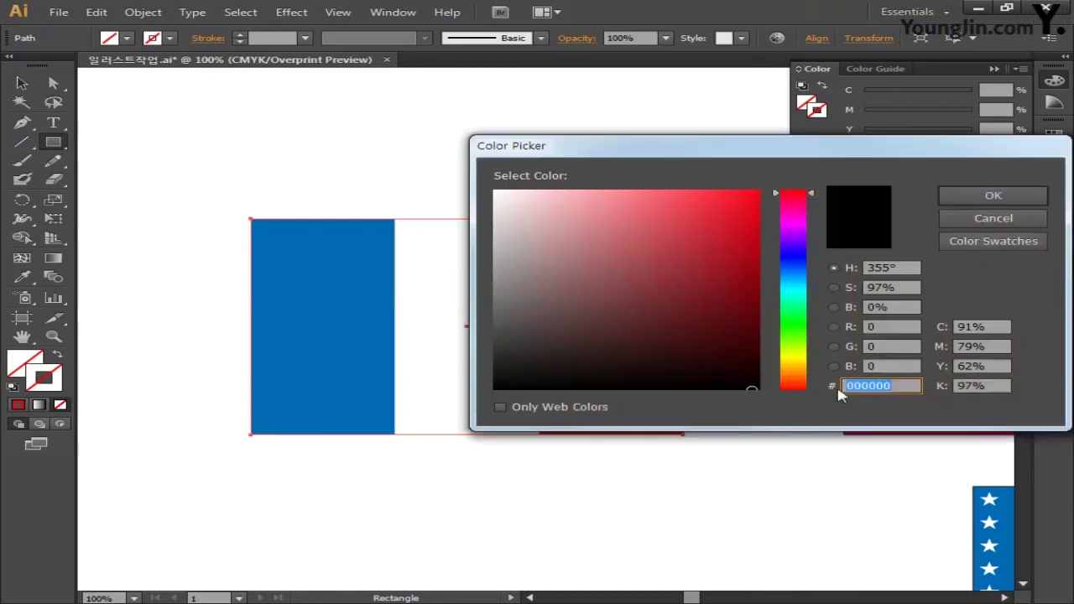
left_click(991, 327)
type("0")
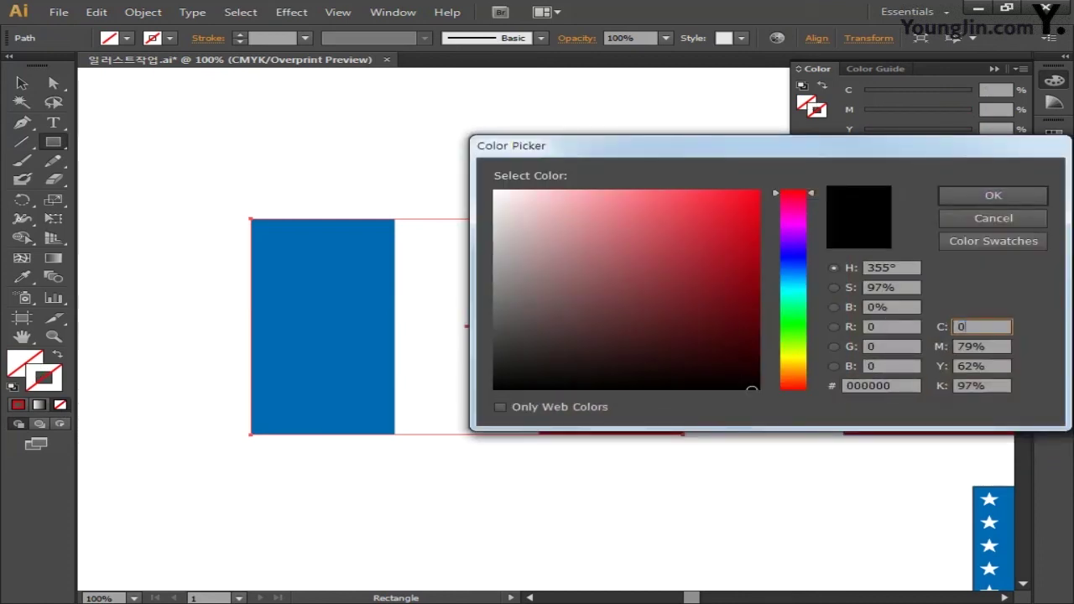
key("Tab")
type("0")
key("Tab")
type("0")
key("Tab")
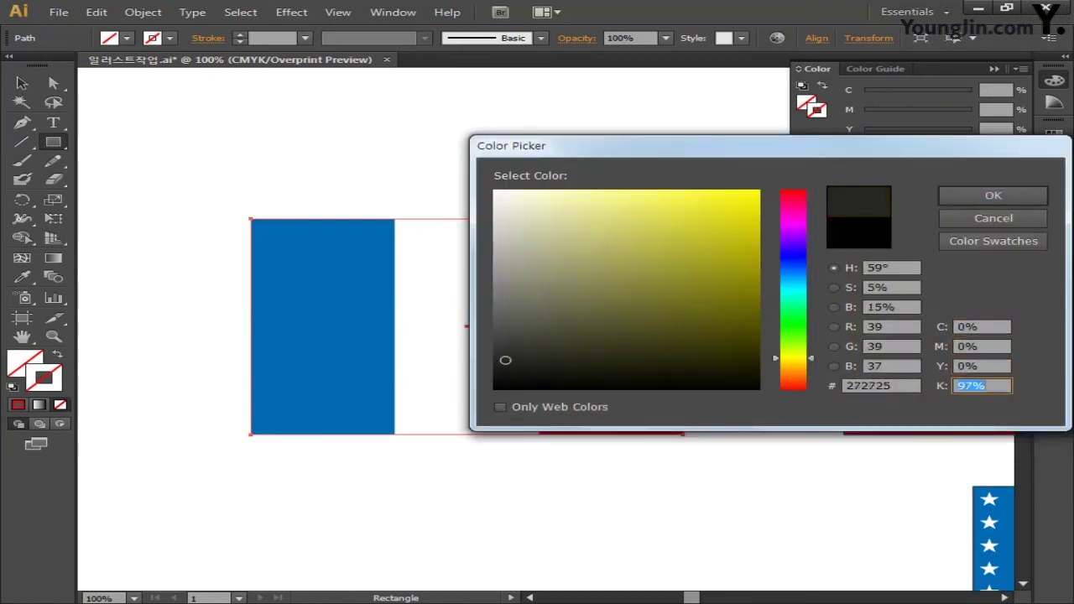
type("100")
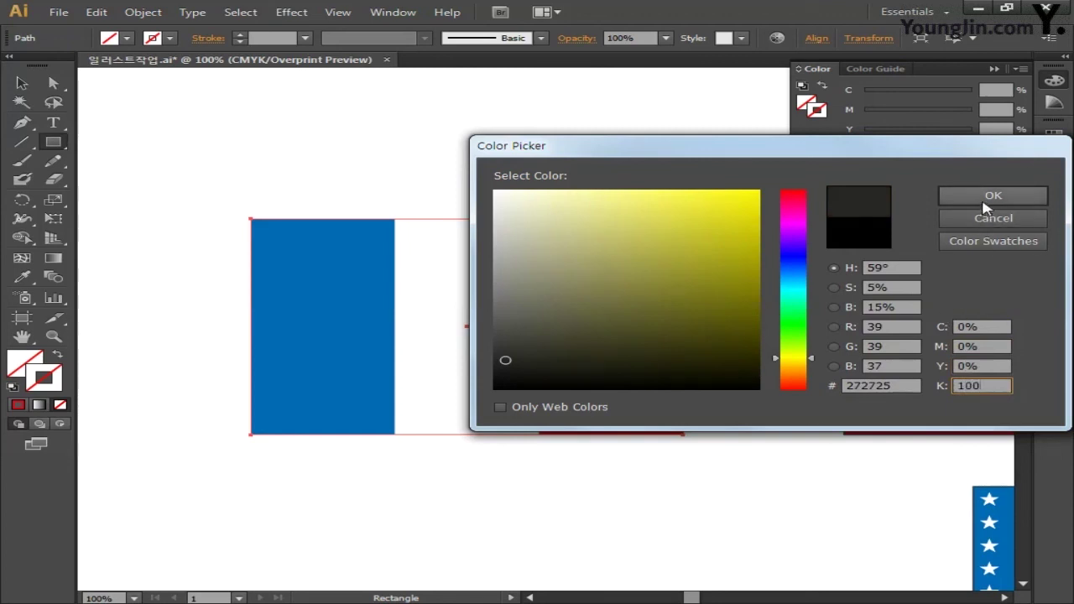
left_click(990, 203)
left_click(22, 83)
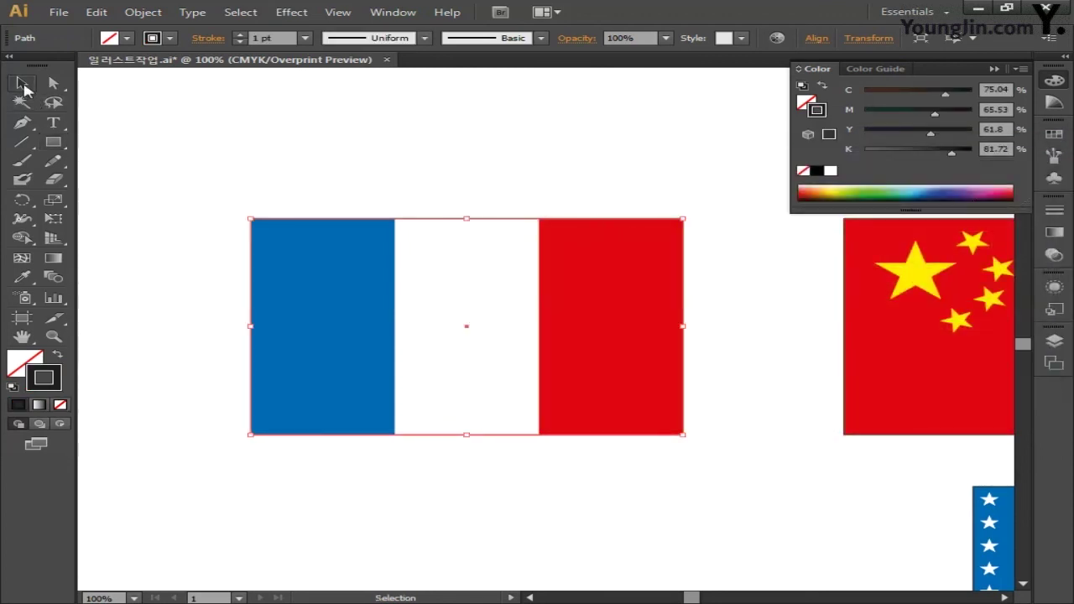
left_click(329, 171)
key("space")
left_click_drag(336, 158, 352, 161)
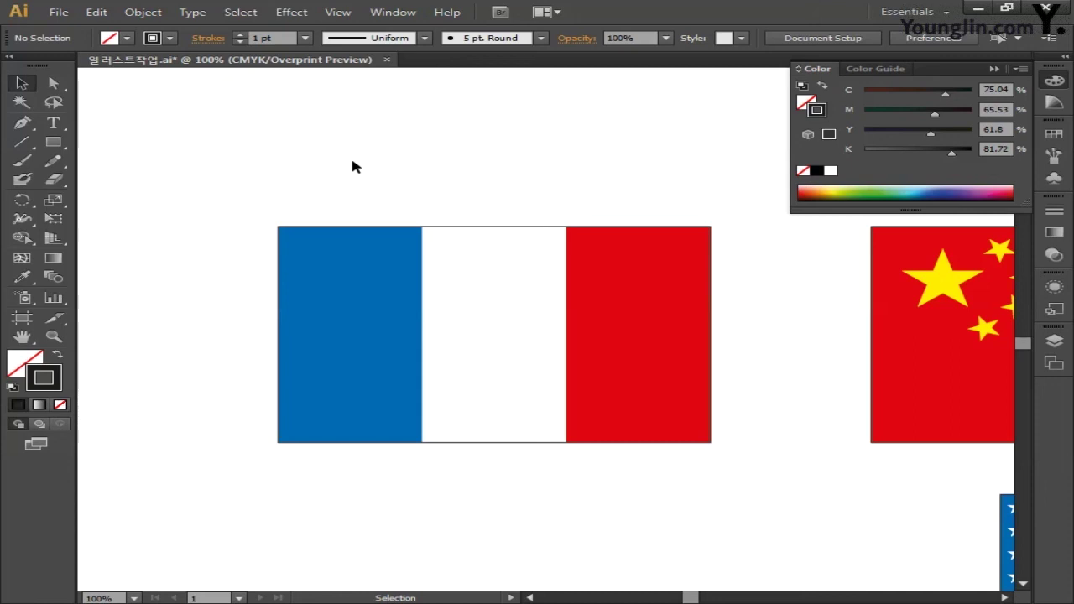
Duplicate the tricolor flag's outline rectangle straight down, placing the copy just below the flag
left_click(445, 451)
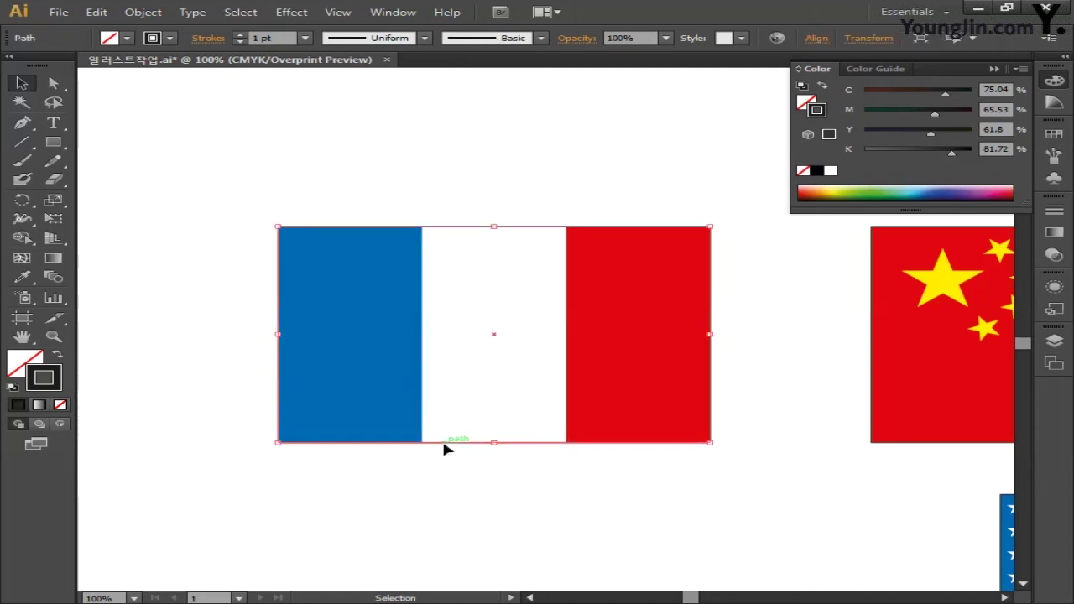
key("space")
left_click_drag(547, 492, 569, 403)
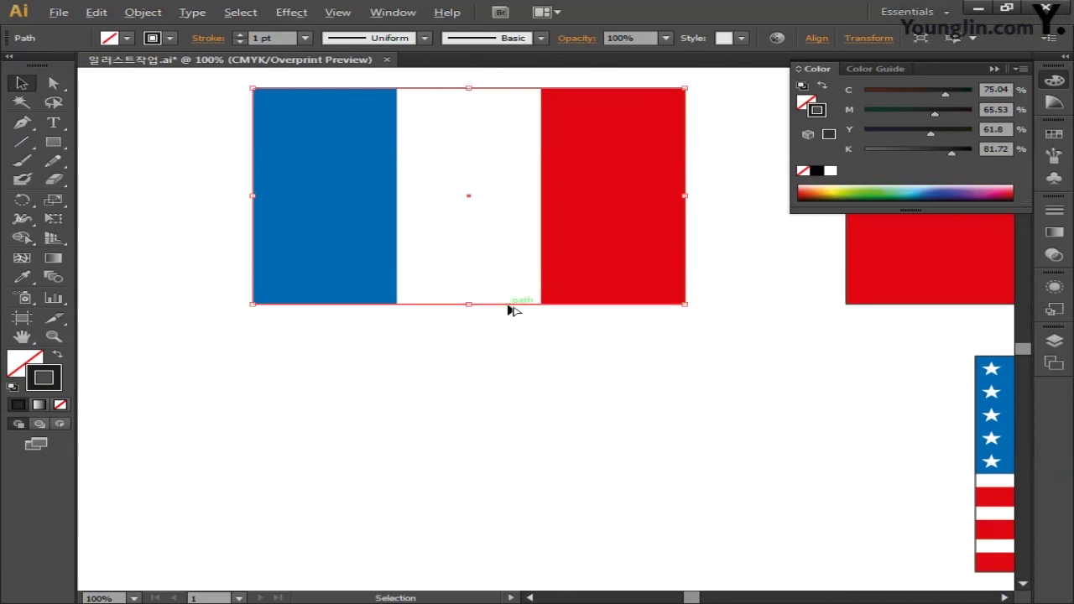
left_click_drag(509, 307, 509, 547)
left_click_drag(759, 499, 763, 439)
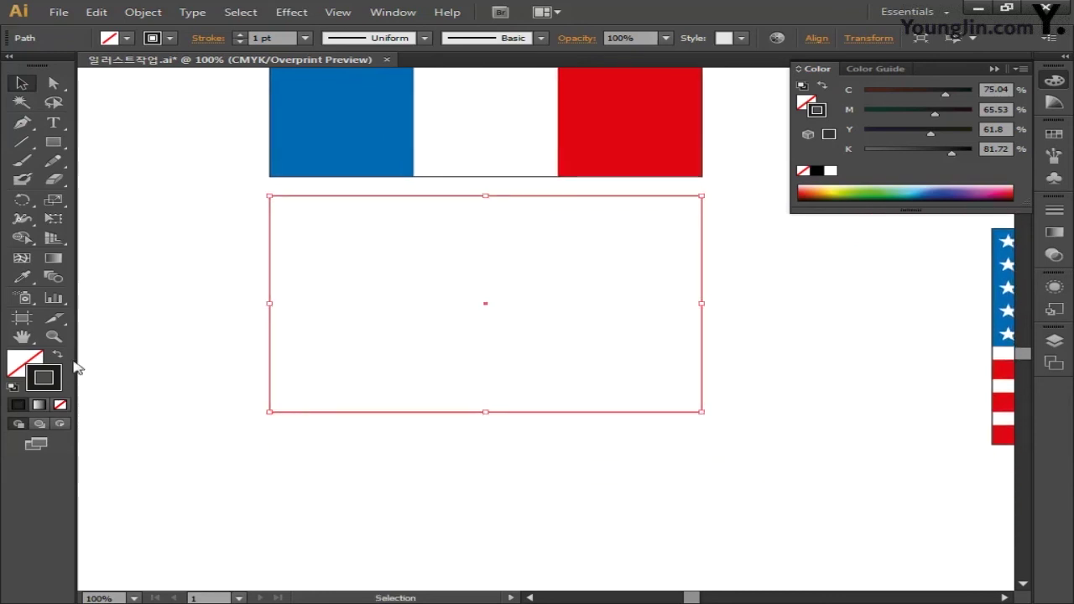
Fill the copied rectangle below the tricolor with red, C 0, M 100, Y 100, K 0
double_click(37, 359)
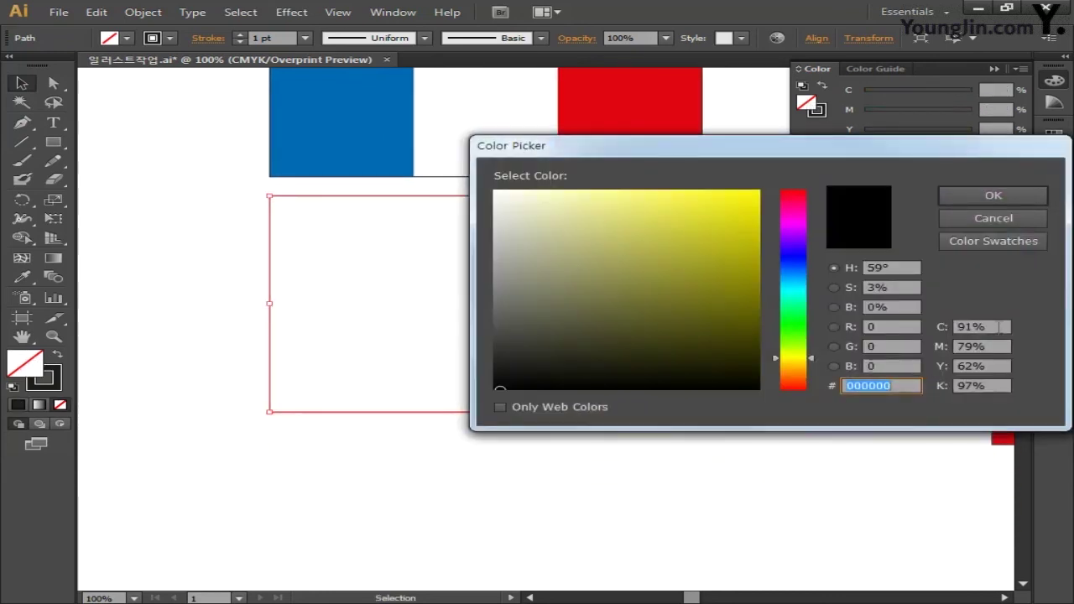
left_click(999, 326)
type("0")
key("Tab")
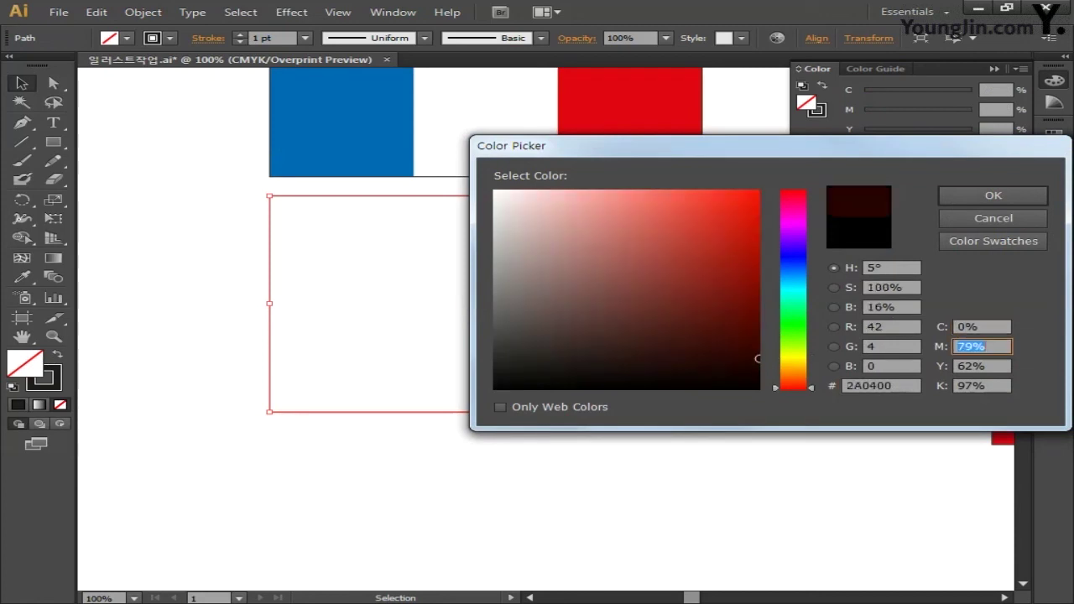
type("100")
key("Tab")
type("100")
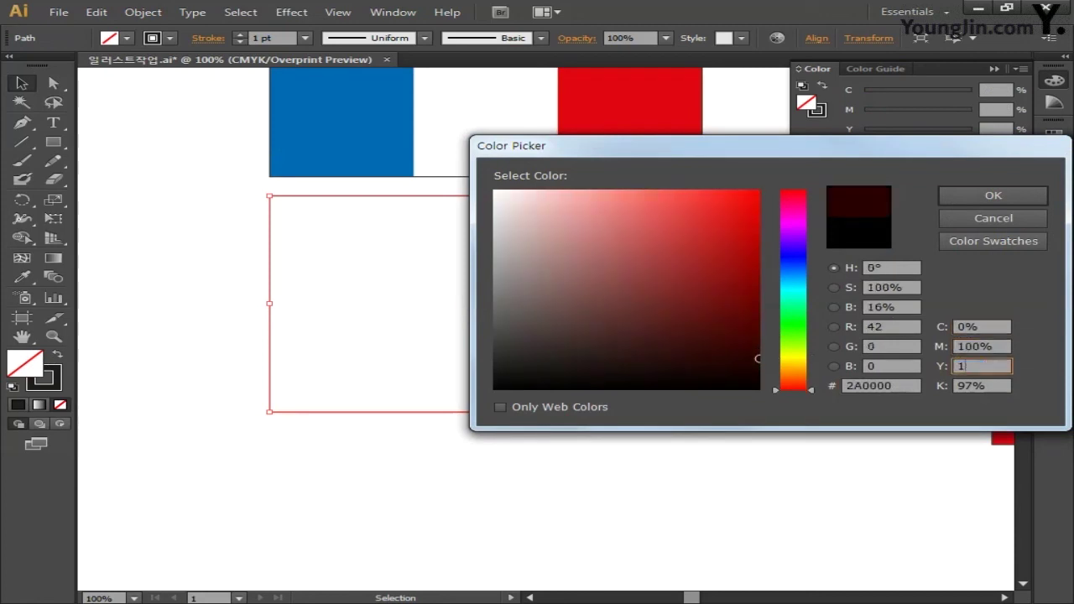
key("Tab")
type("0")
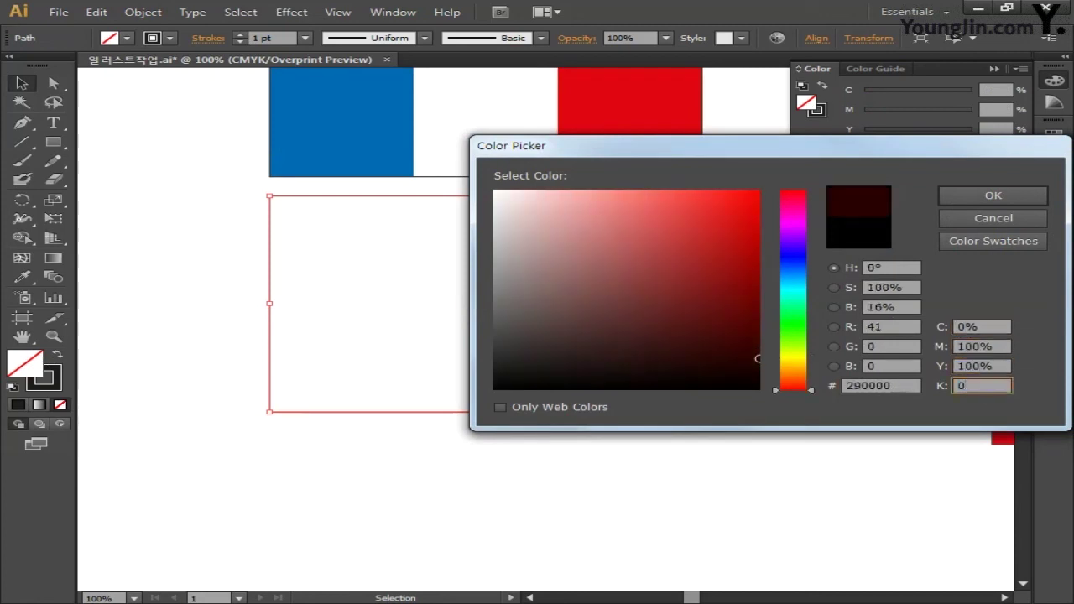
left_click(949, 197)
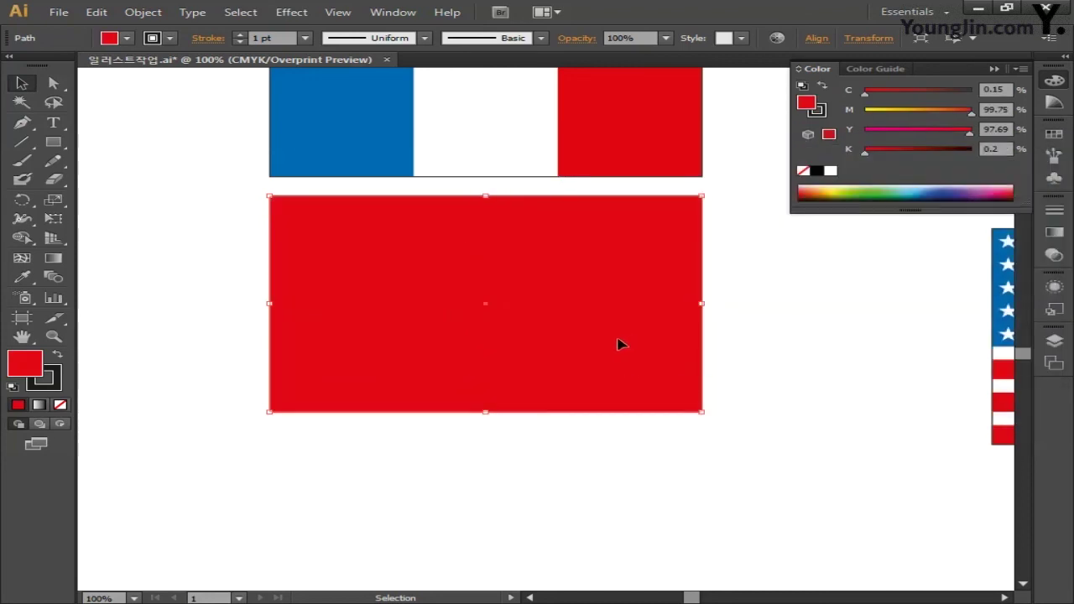
Move the red rectangle further down from the tricolor and draw an upright five-pointed star from its center
left_click_drag(605, 336, 604, 408)
left_click_drag(811, 492, 846, 446)
left_click(53, 142)
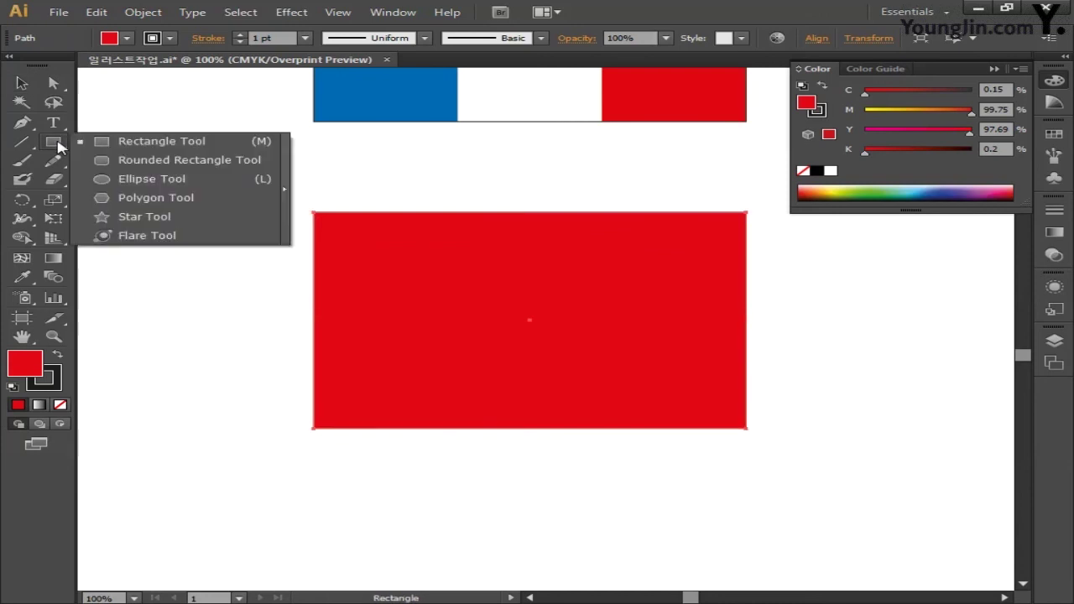
left_click(145, 216)
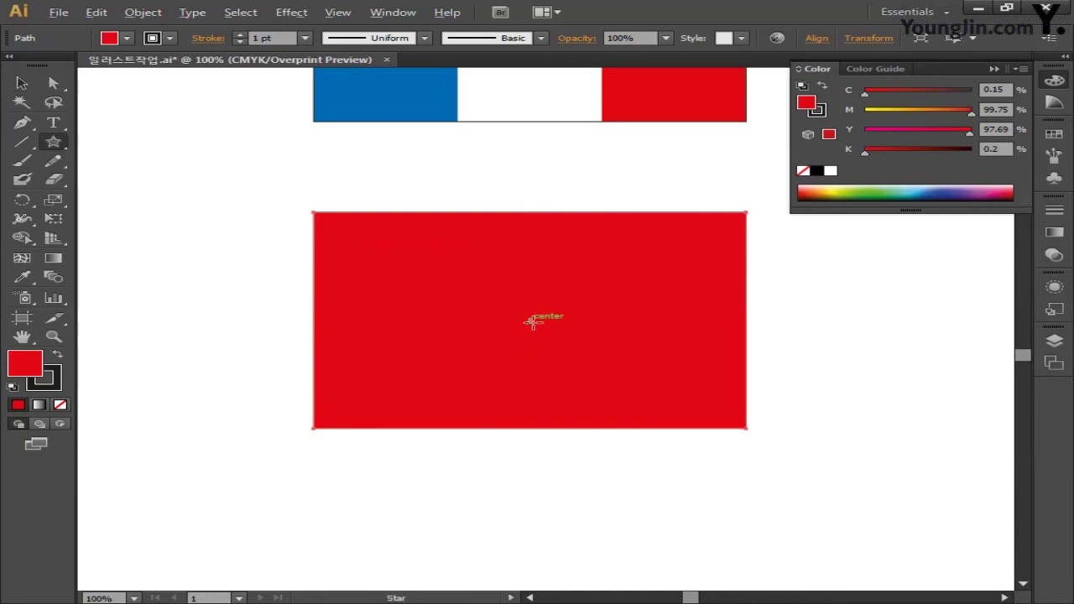
left_click_drag(532, 322, 610, 286)
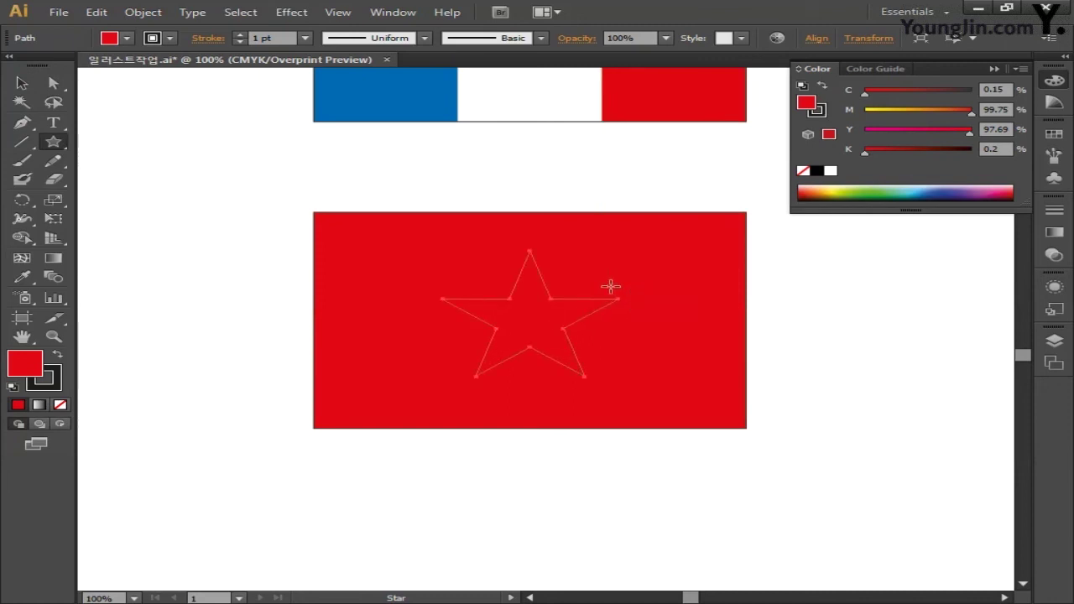
Fill the star with yellow, C 0, M 0, Y 100, K 0, and remove its stroke
double_click(40, 363)
left_click(984, 327)
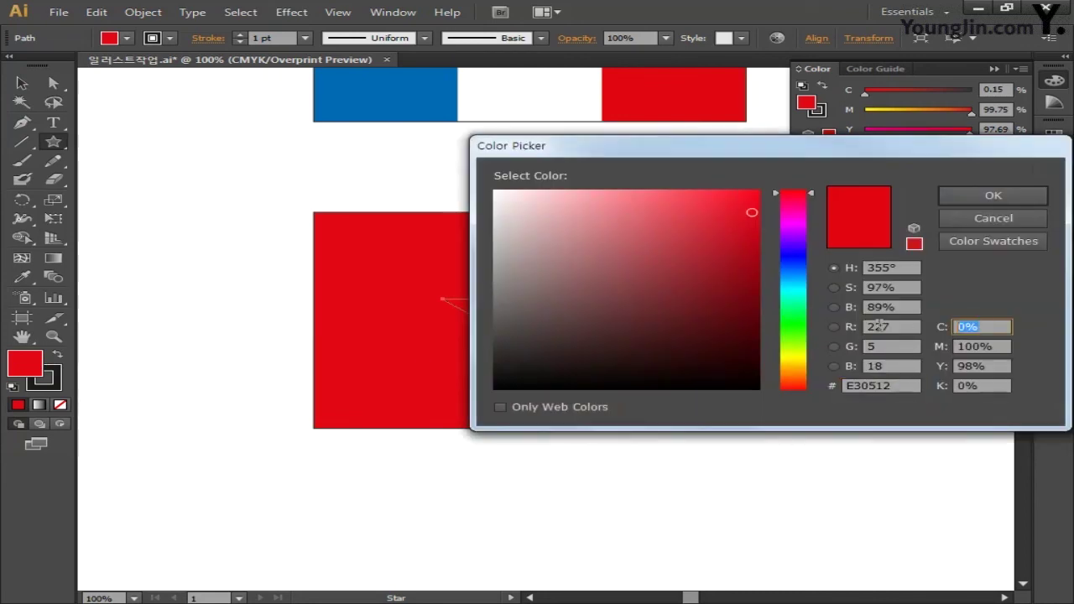
key("Tab")
type("0")
key("Tab")
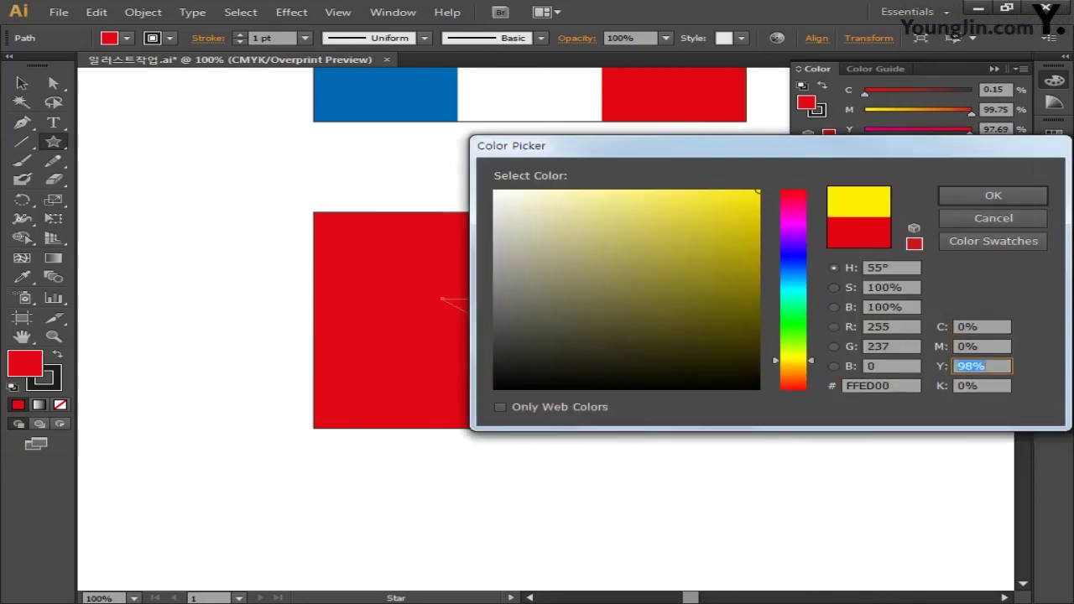
type("100")
key("Tab")
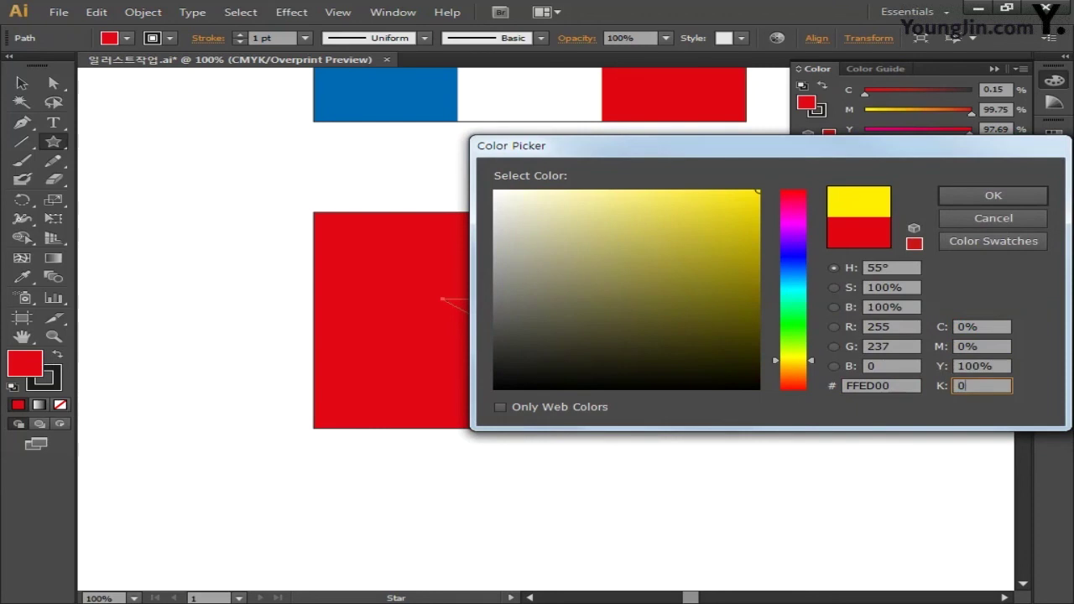
left_click(993, 195)
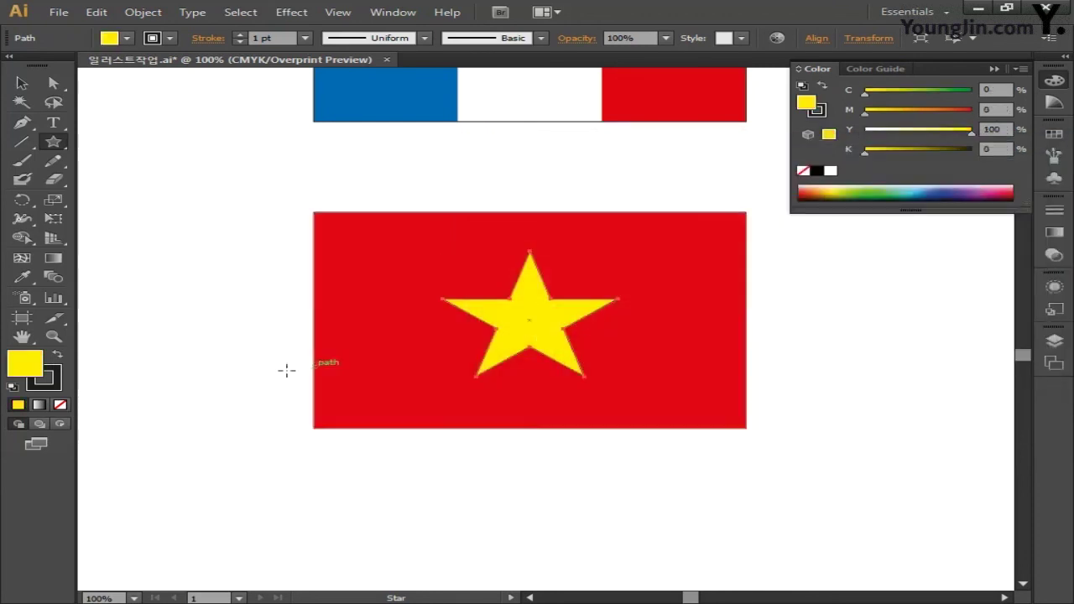
left_click(59, 405)
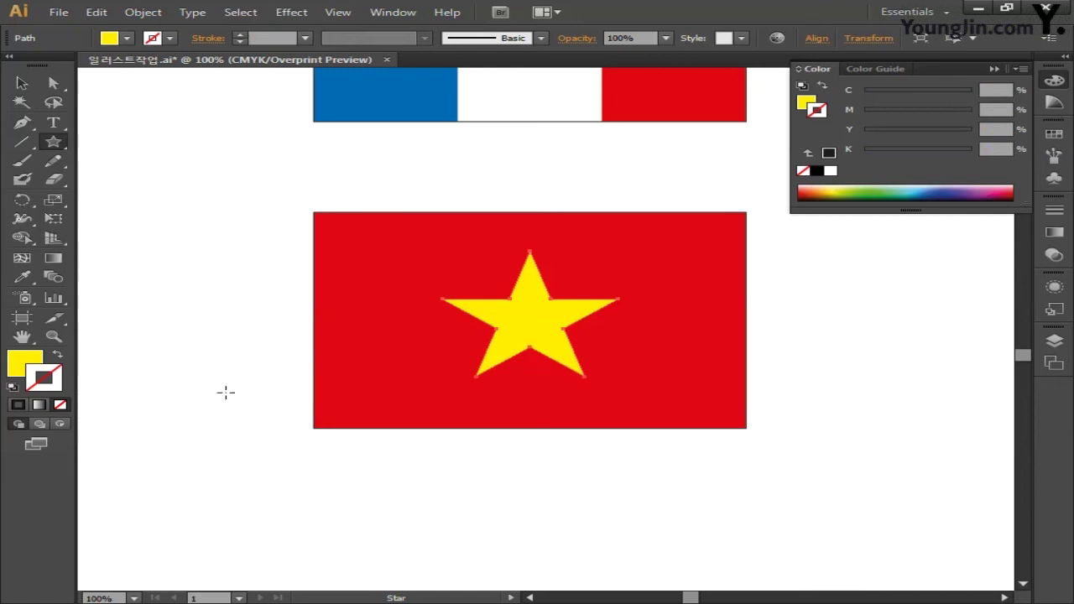
Move the US flag directly below the Chinese flag so their side edges line up
key("ctrl+minus")
key("ctrl+minus")
key("ctrl+minus")
key("ctrl+minus")
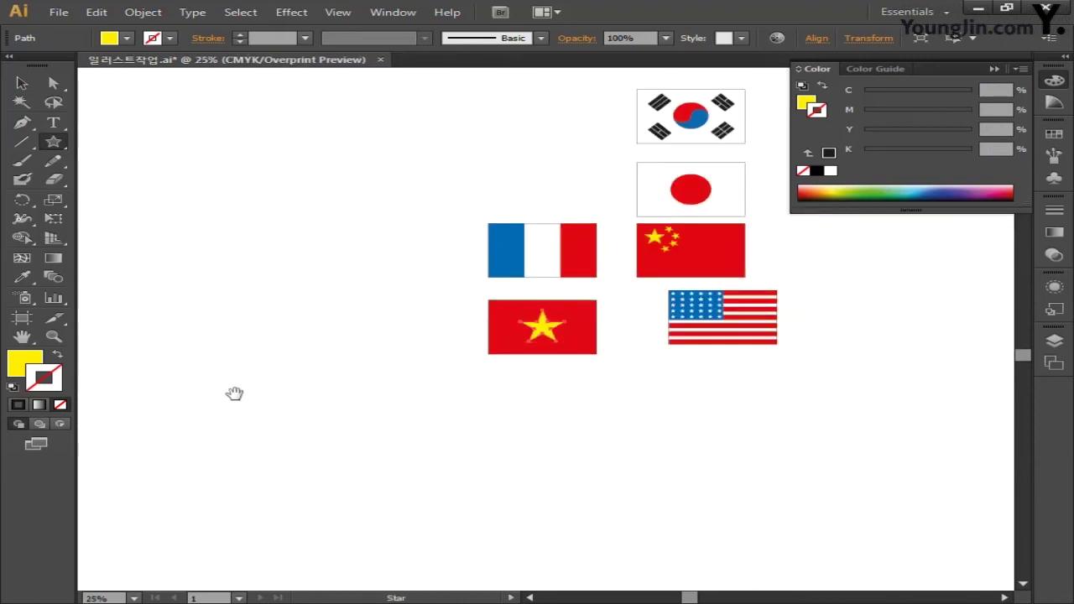
left_click_drag(235, 391, 187, 403)
left_click(21, 82)
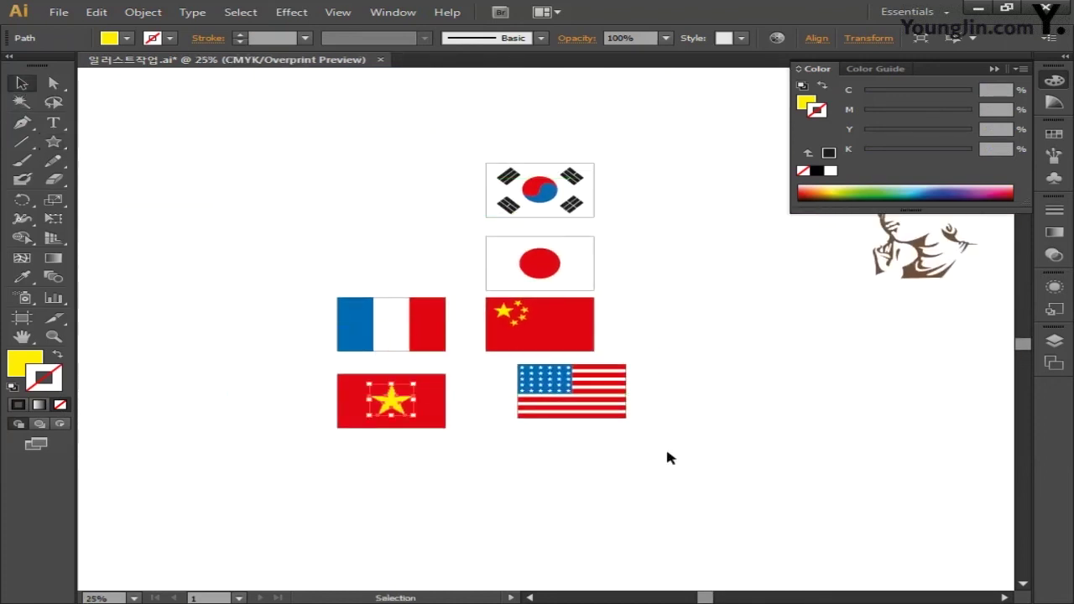
left_click_drag(669, 459, 581, 422)
Move the French and Vietnamese flags below the US flag so all six flags form one column
left_click(448, 337)
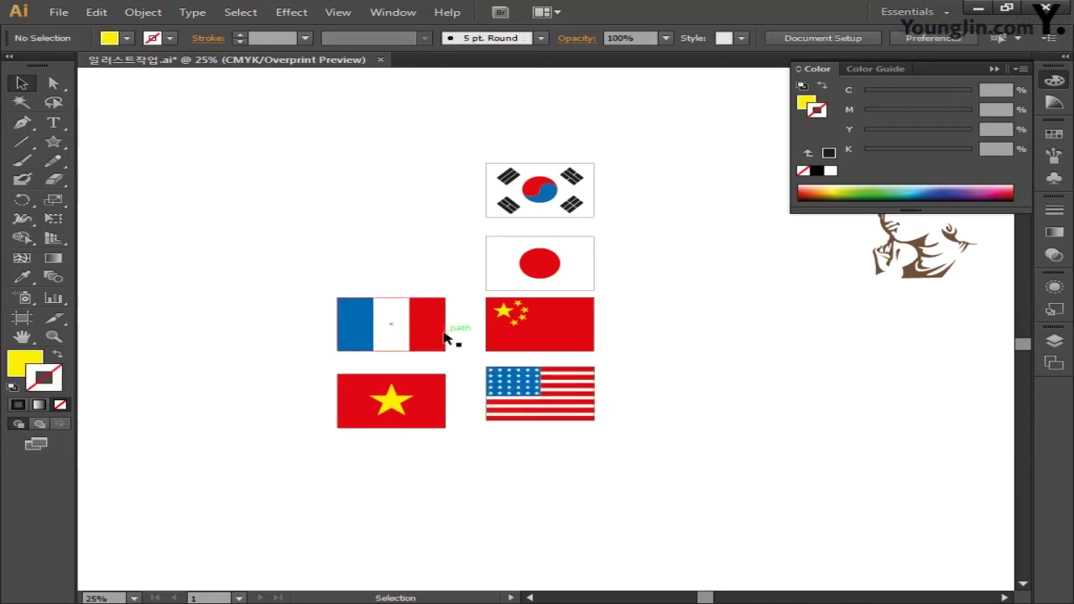
left_click(397, 328)
left_click_drag(397, 328, 546, 471)
left_click_drag(309, 359, 584, 557)
key("space")
left_click_drag(672, 481, 630, 436)
Group the parts of each flag in the column as its own group, one flag at a time
left_click_drag(408, 103, 571, 184)
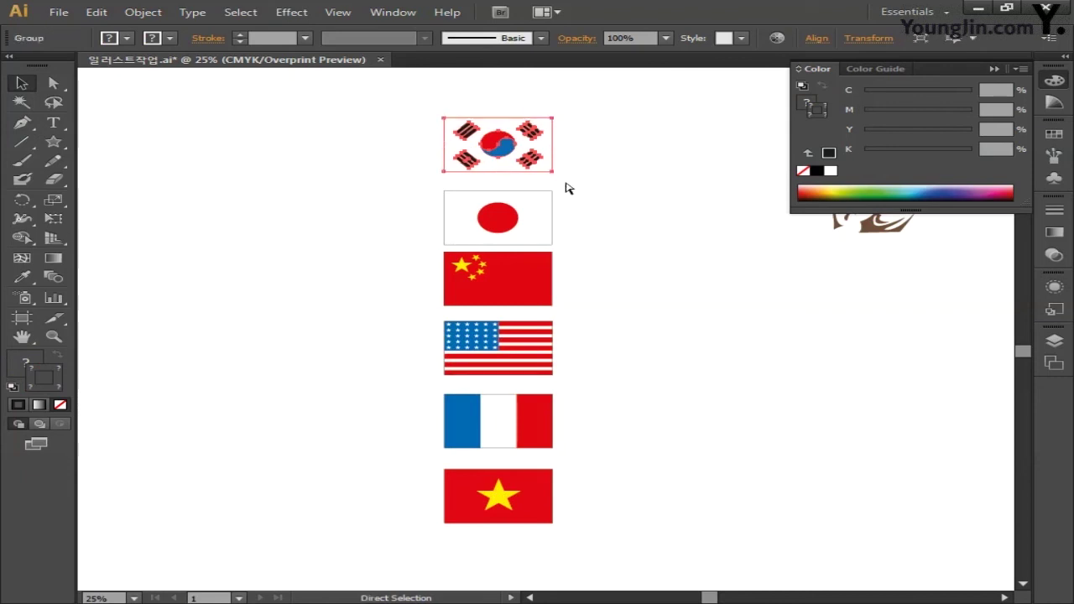
left_click(579, 239)
key("a")
left_click_drag(415, 187, 583, 255)
key("v")
left_click_drag(424, 248, 571, 314)
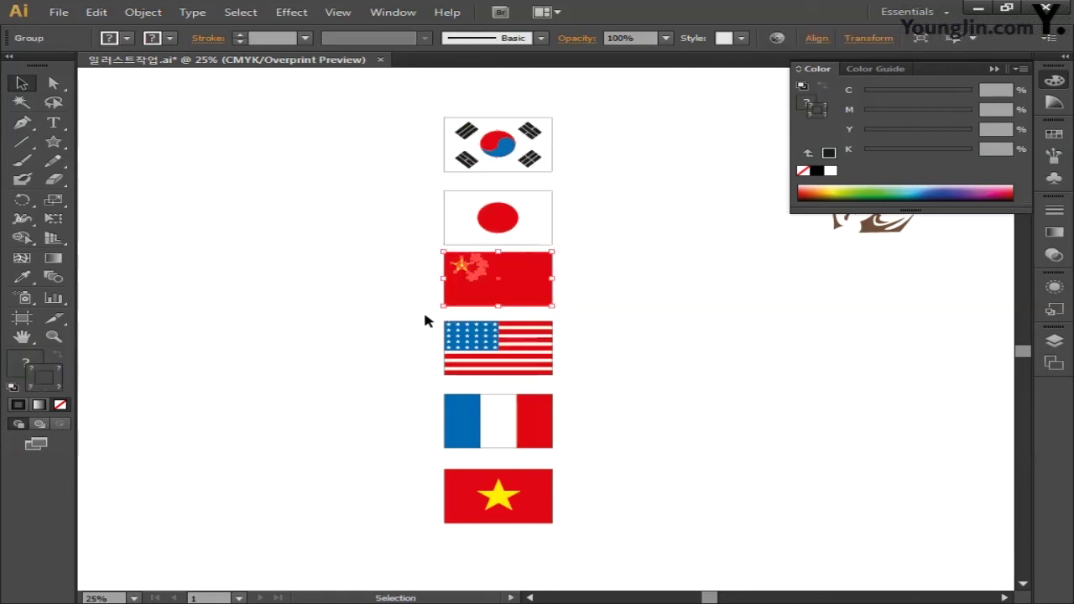
left_click_drag(425, 319, 585, 388)
left_click_drag(429, 388, 593, 450)
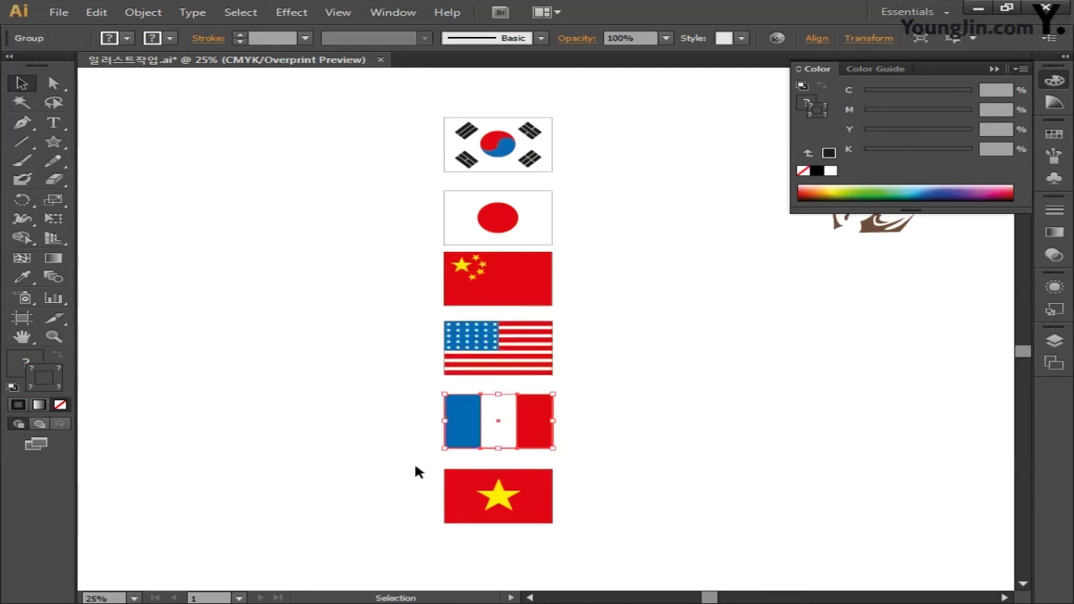
left_click_drag(414, 462, 610, 555)
left_click(604, 525)
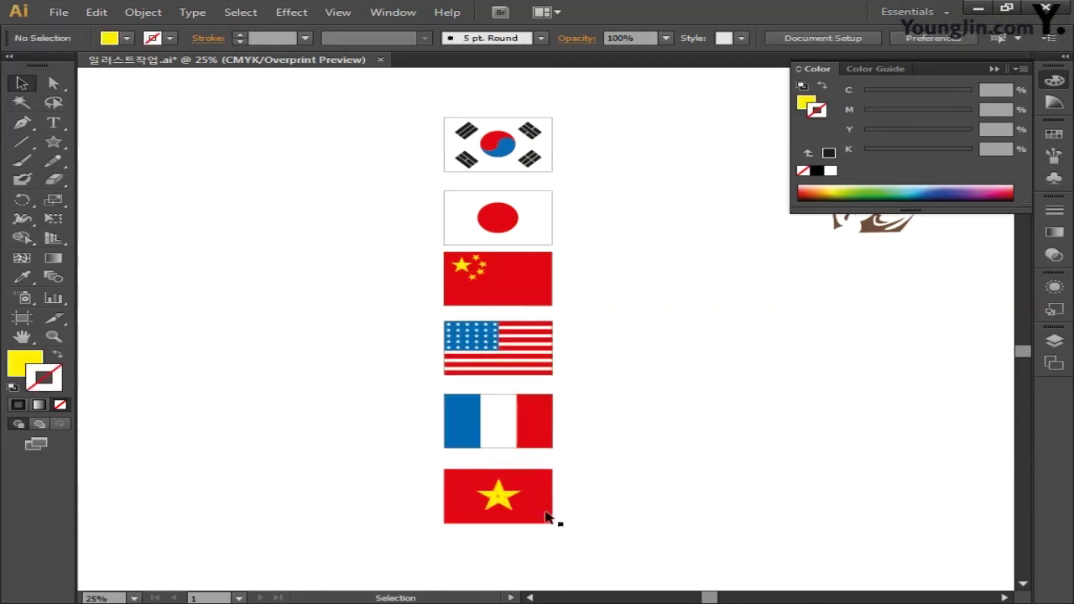
Move the Vietnamese flag slightly lower, distribute all six flags evenly by their vertical centers, and deselect them
left_click_drag(540, 509, 372, 96)
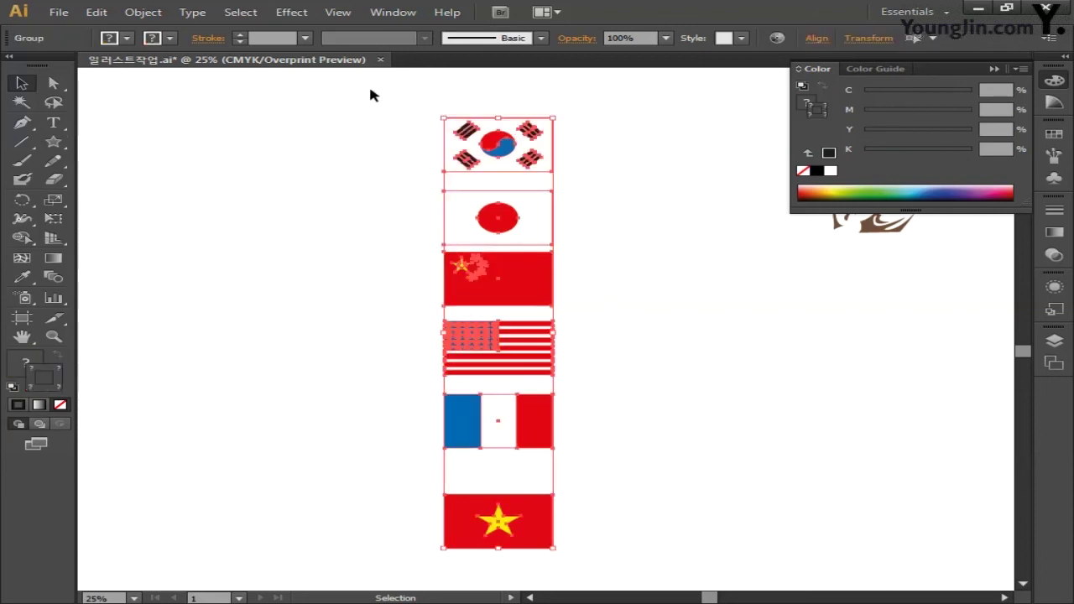
key("ctrl+g")
left_click(1054, 79)
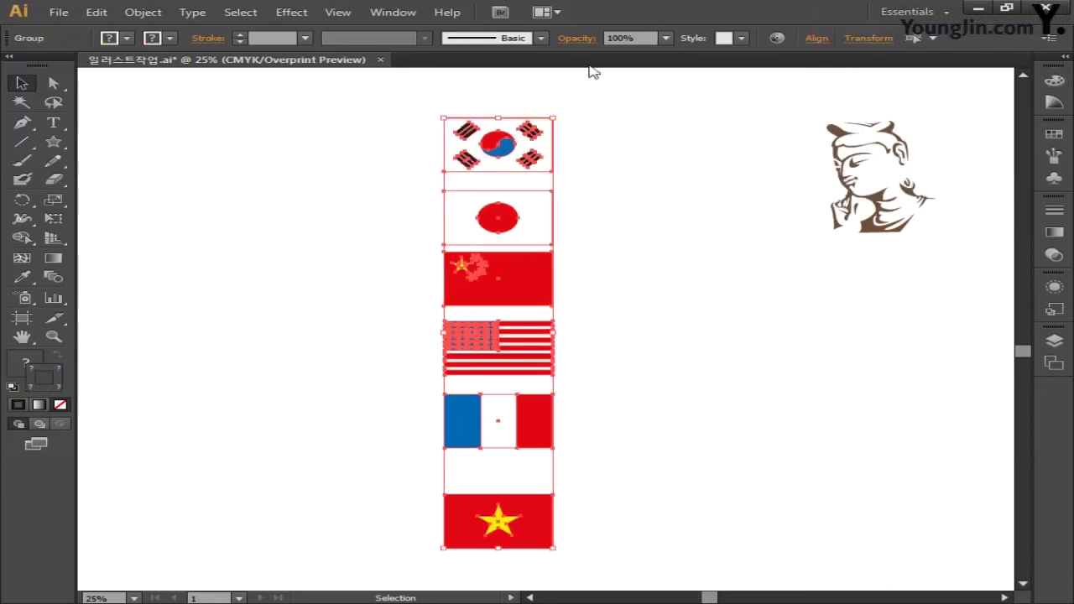
left_click(391, 12)
left_click(507, 180)
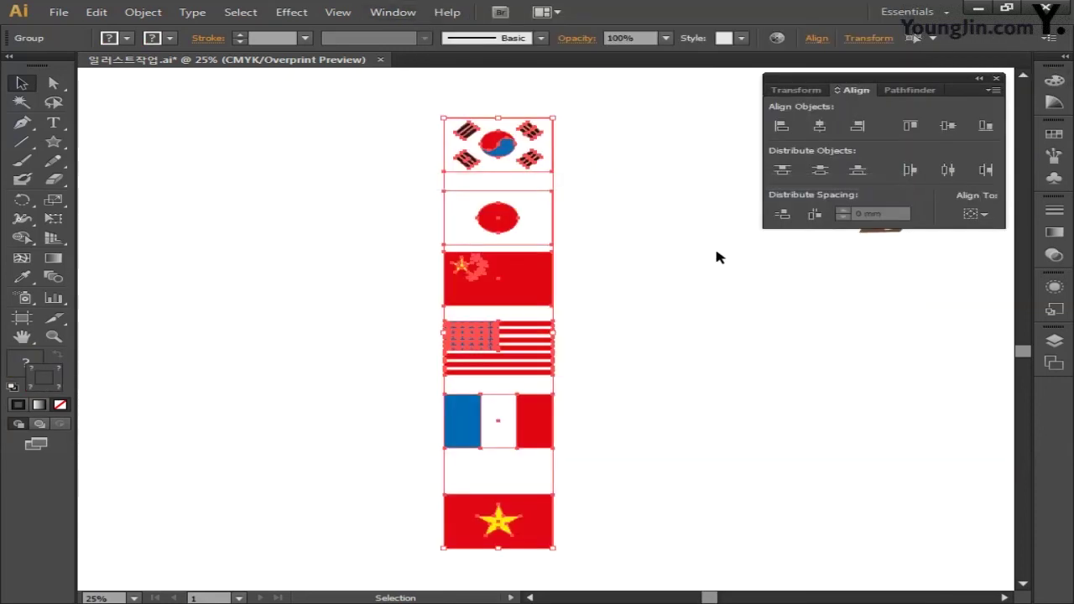
left_click(819, 170)
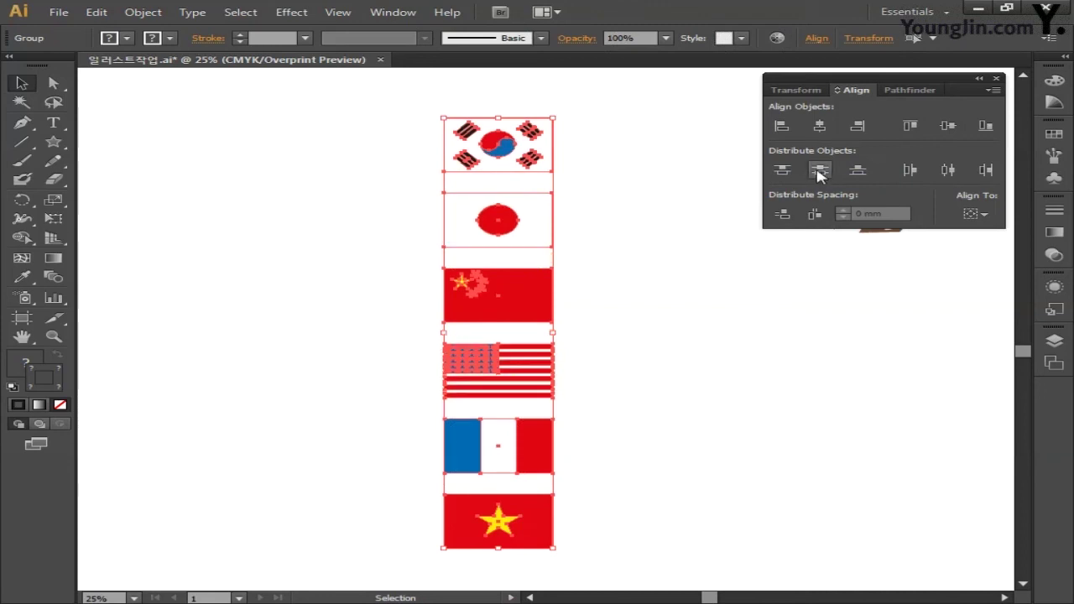
left_click(646, 361)
left_click_drag(663, 361, 677, 360)
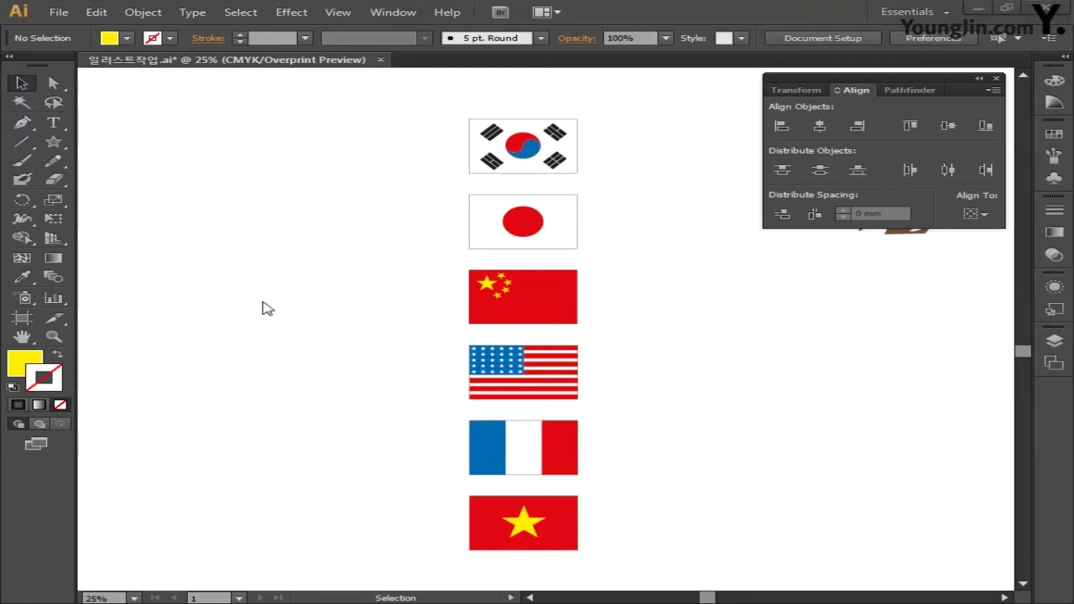
left_click_drag(264, 305, 545, 322)
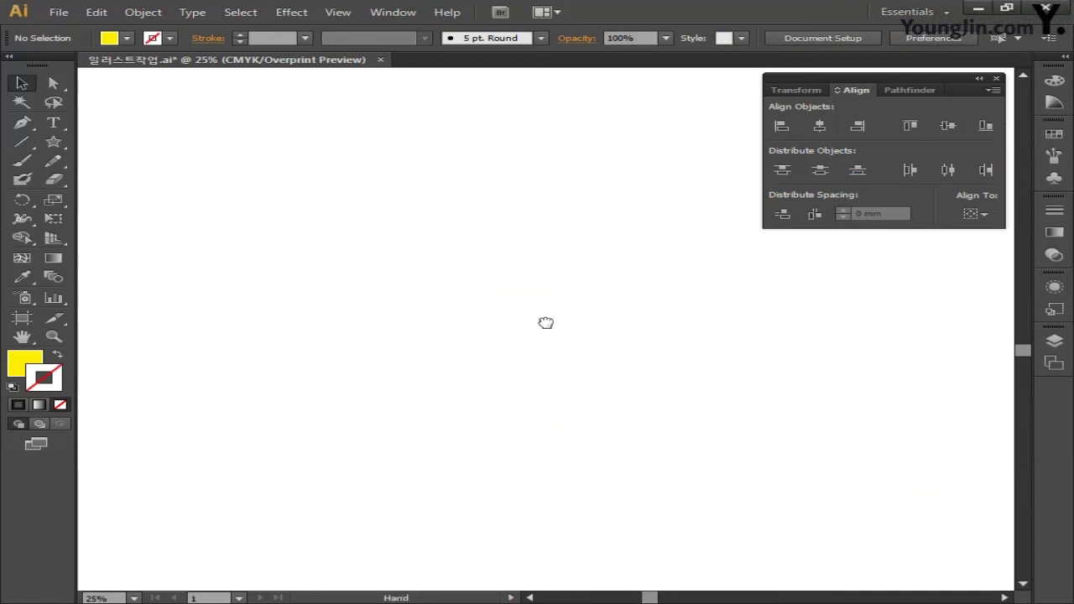
Create a spiral on an empty area with radius 17.6389 mm, decay 80%, 8 segments and the second style
left_click(997, 78)
left_click_drag(544, 247, 554, 249)
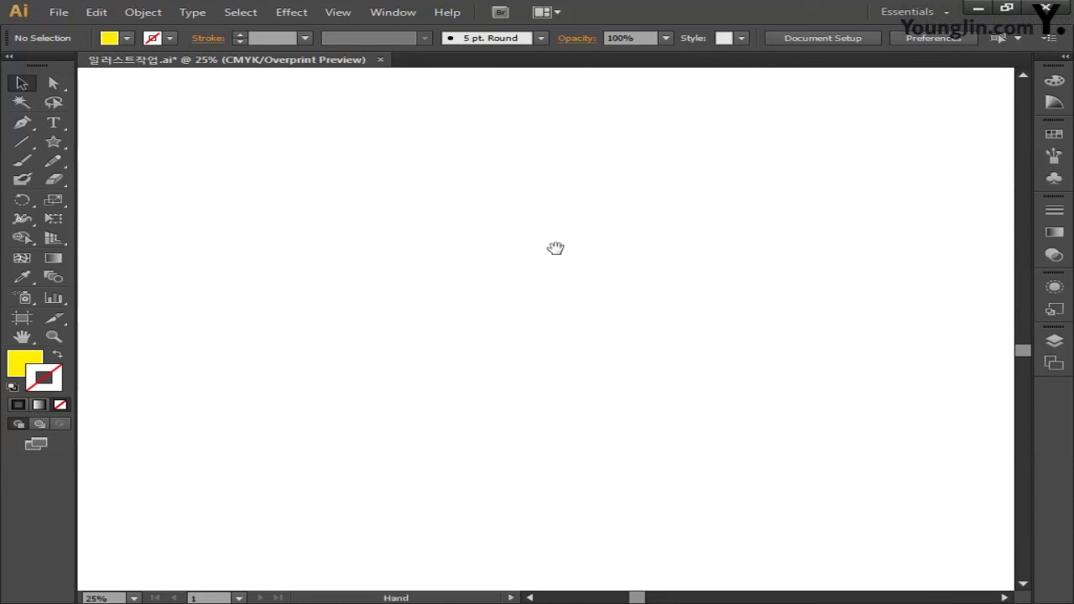
left_click_drag(29, 150, 143, 179)
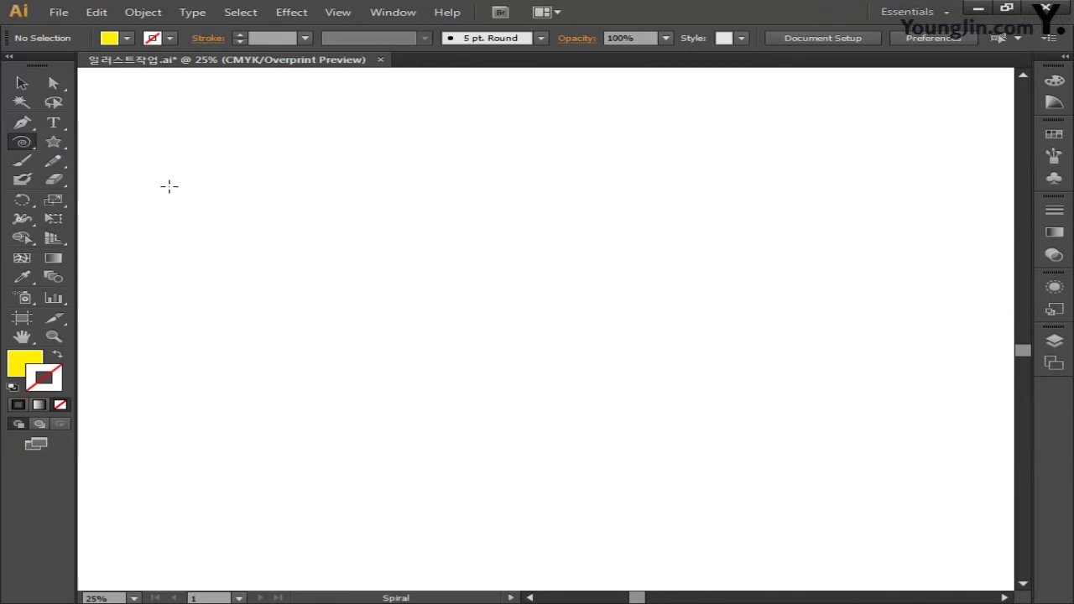
left_click(419, 272)
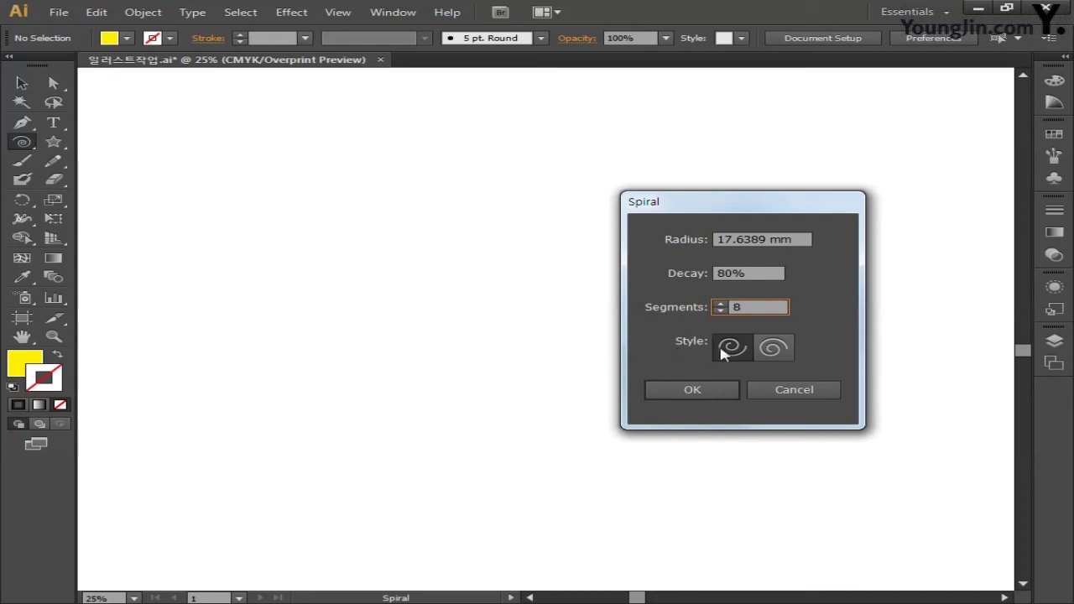
left_click(777, 349)
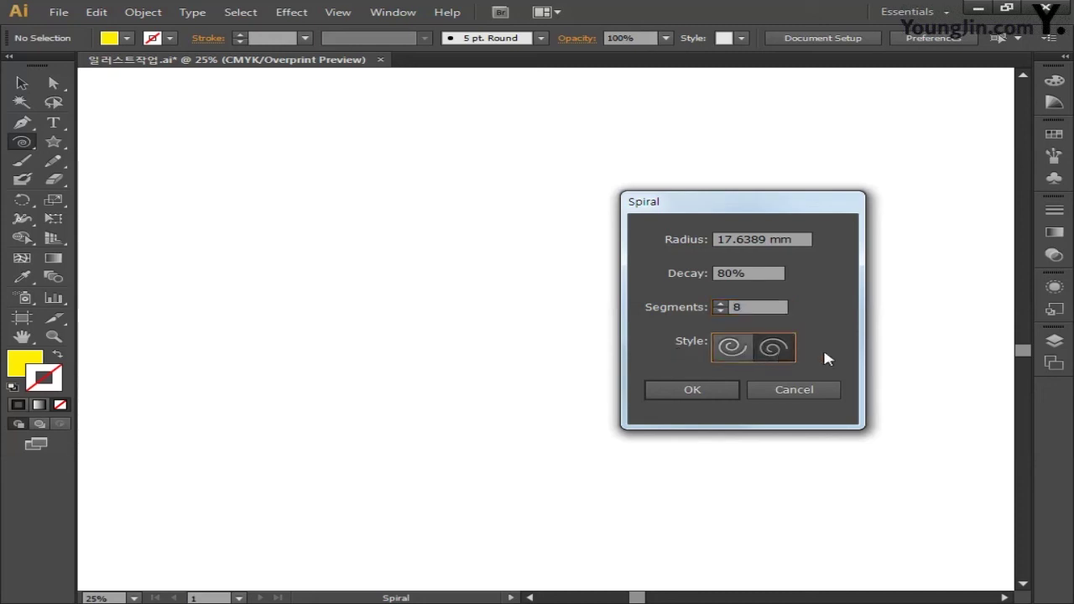
left_click(714, 391)
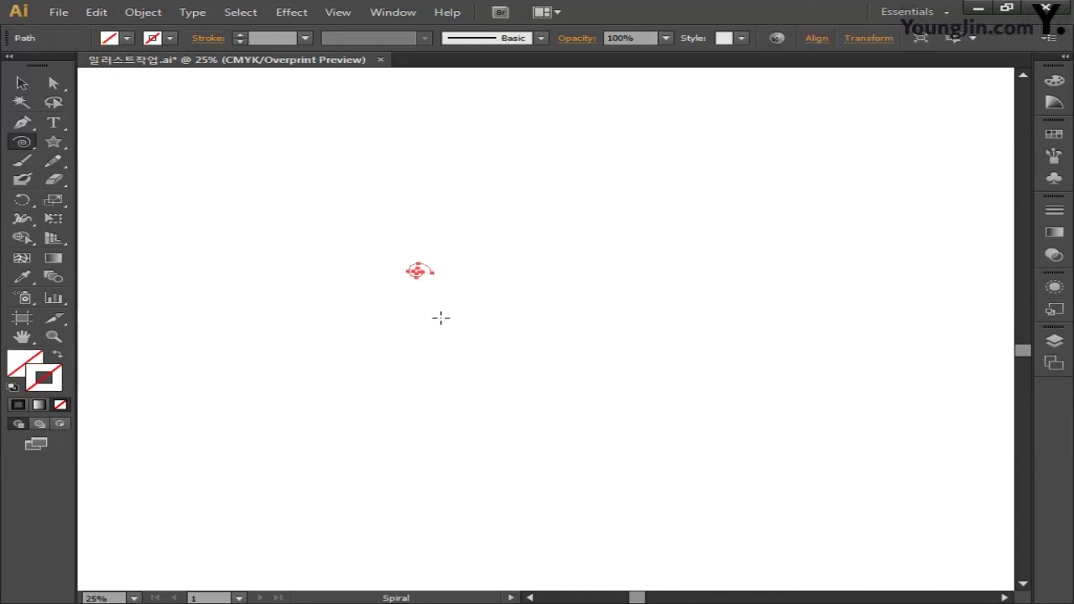
Give the new spiral a 1 pt black stroke
key("ctrl+equal")
key("ctrl+equal")
key("ctrl+equal")
key("ctrl+equal")
left_click_drag(429, 314, 667, 383)
key("ctrl+1")
key("ctrl+equal")
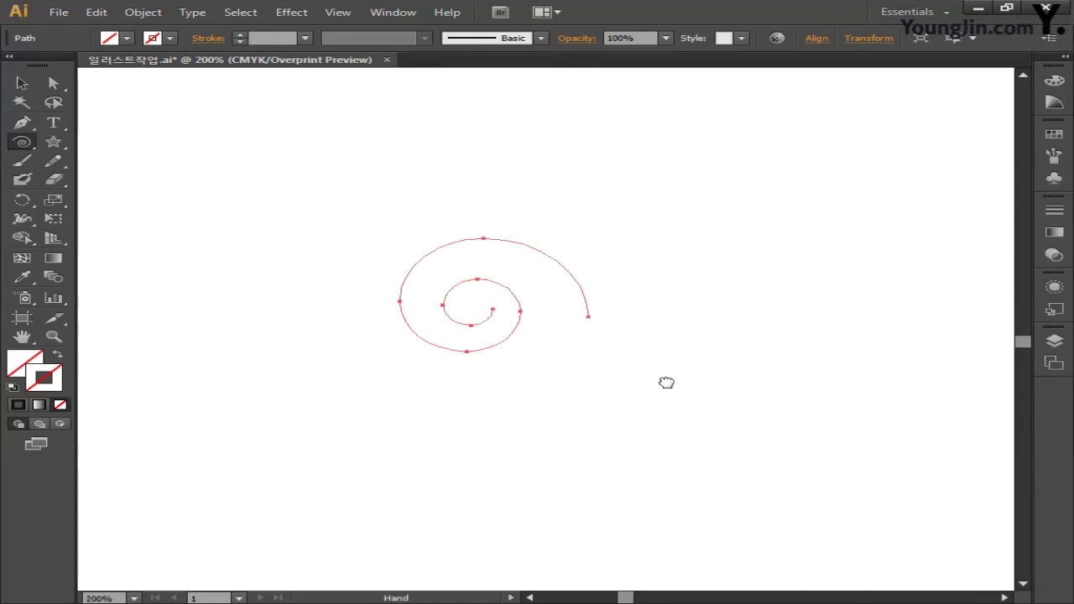
double_click(61, 386)
left_click_drag(696, 378, 660, 383)
left_click(942, 196)
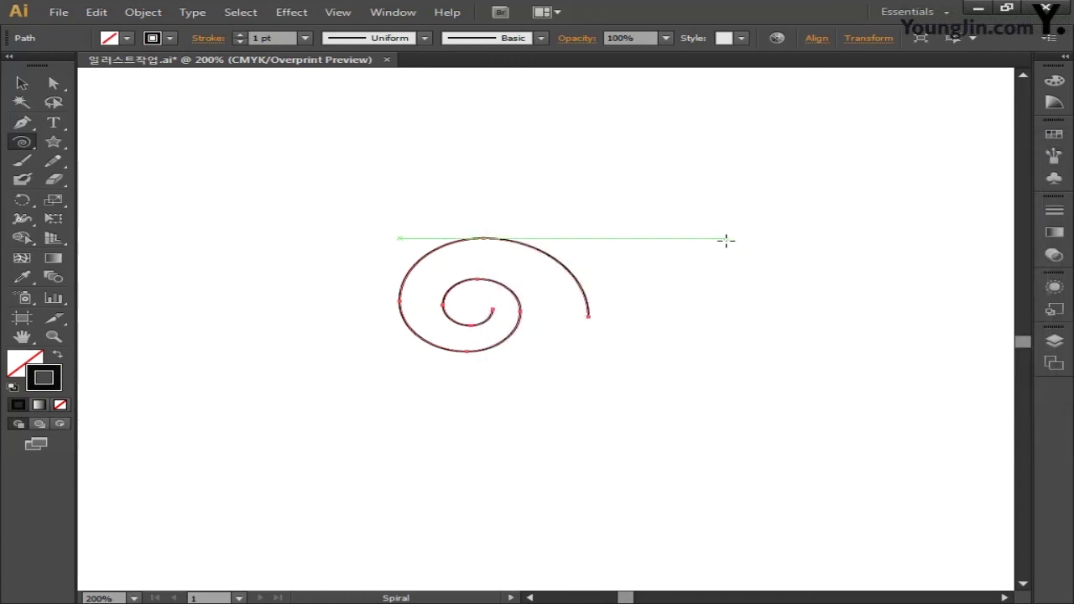
Rotate the spiral by about 180 degrees so its outer end opens to the left, and deselect it
key("ctrl+plus")
key("ctrl+plus")
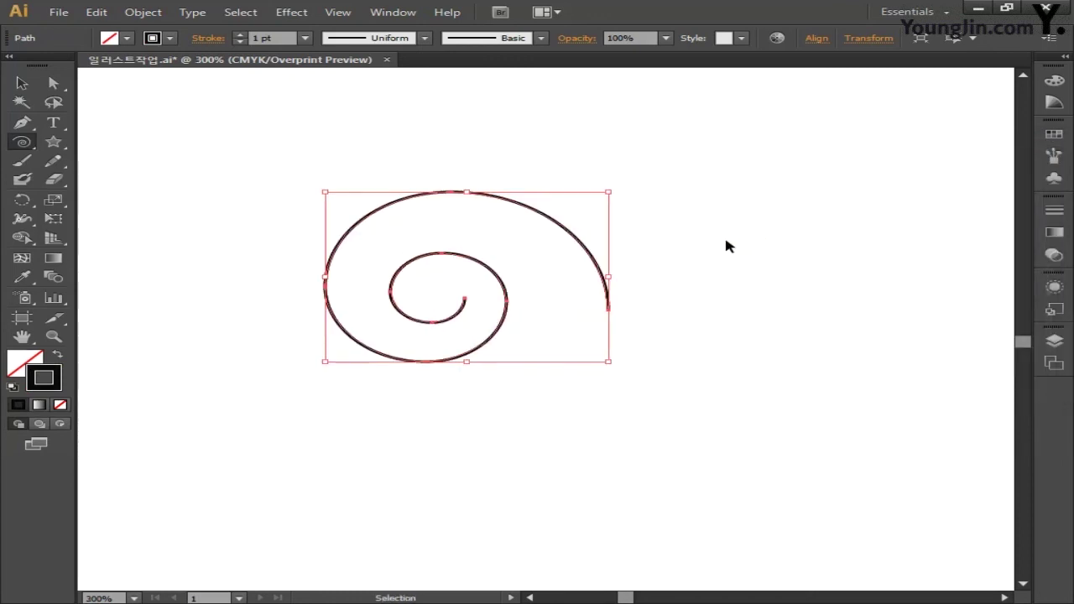
left_click_drag(702, 257, 789, 280)
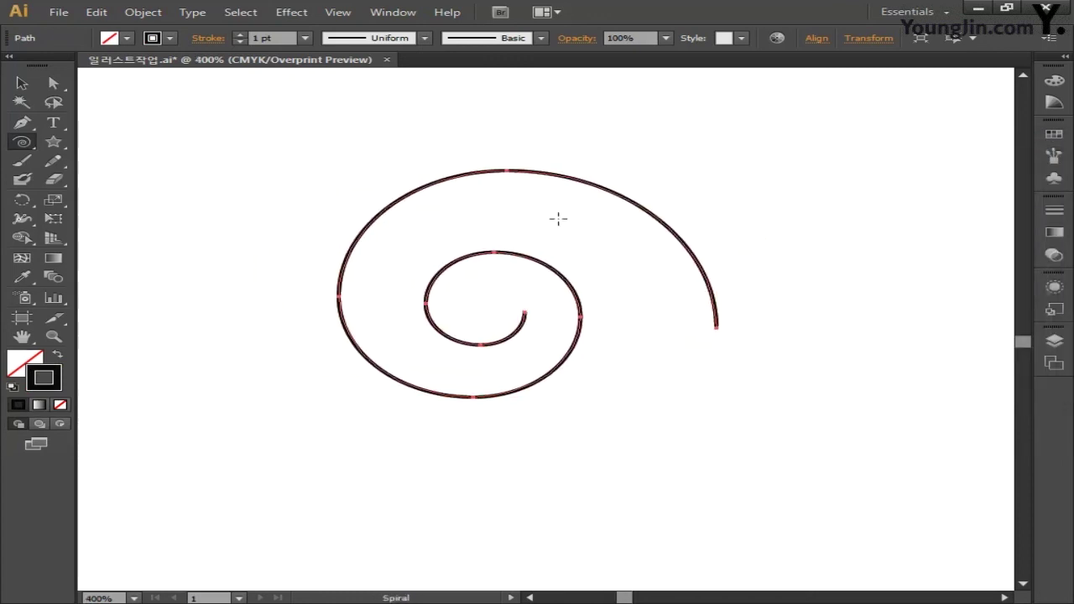
left_click(22, 83)
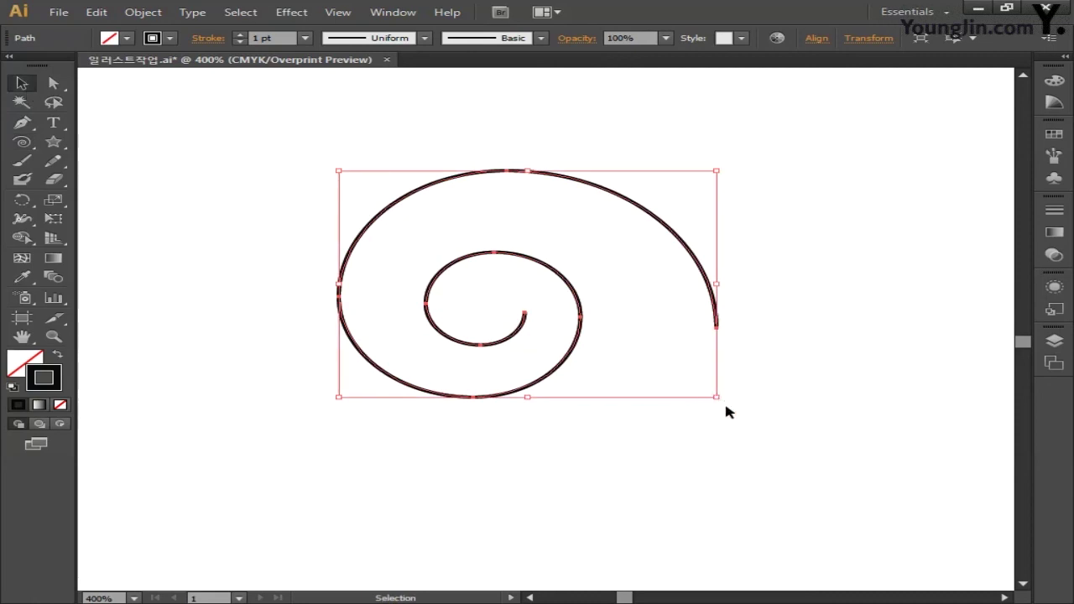
left_click_drag(723, 405, 249, 242)
left_click(510, 449)
key("space")
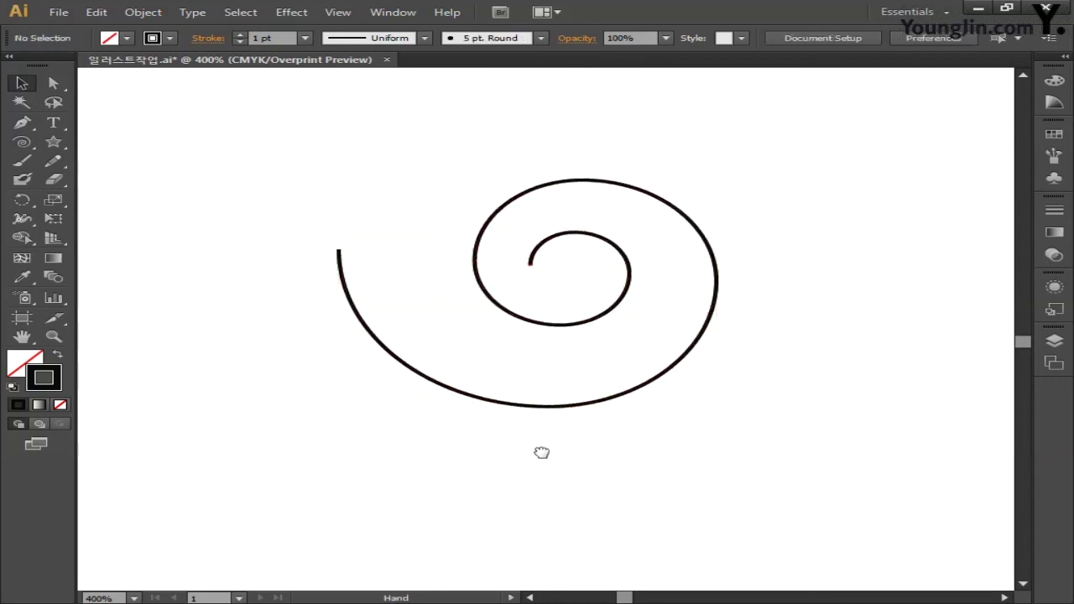
left_click_drag(542, 451, 515, 479)
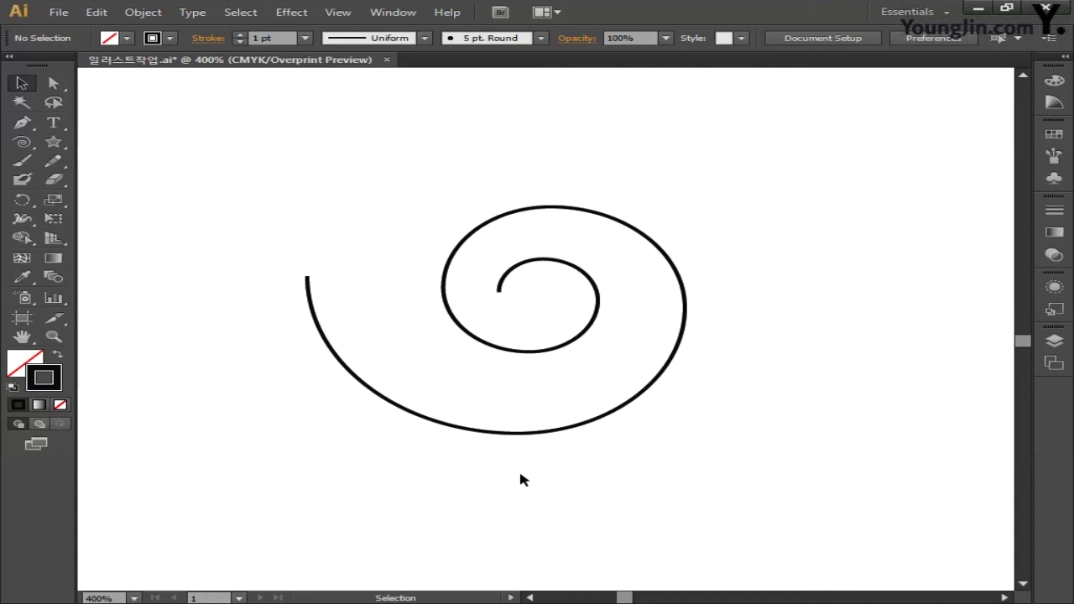
key("space")
left_click_drag(565, 461, 538, 485)
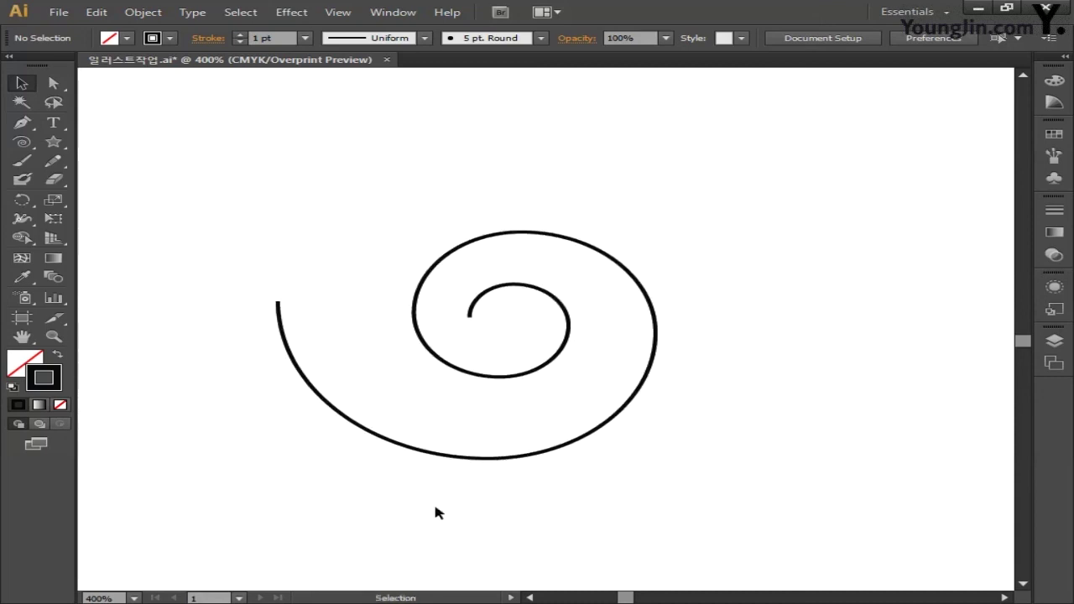
key("space")
left_click_drag(495, 506, 408, 502)
Draw a smaller spiral with fewer turns above the first and move it until it touches the large spiral's upper-left curve
left_click(22, 141)
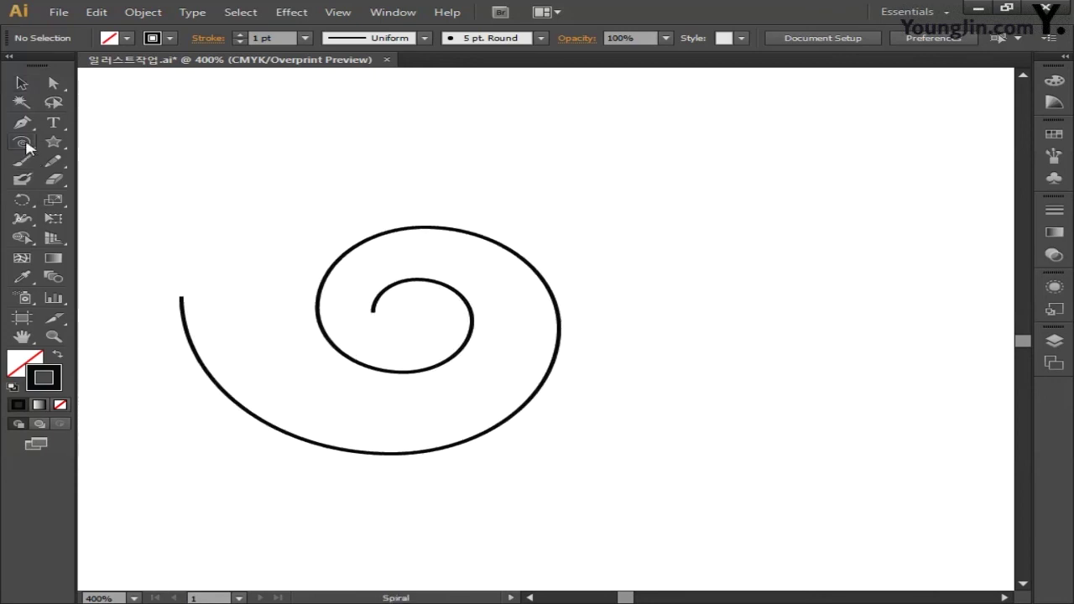
left_click_drag(307, 155, 404, 168)
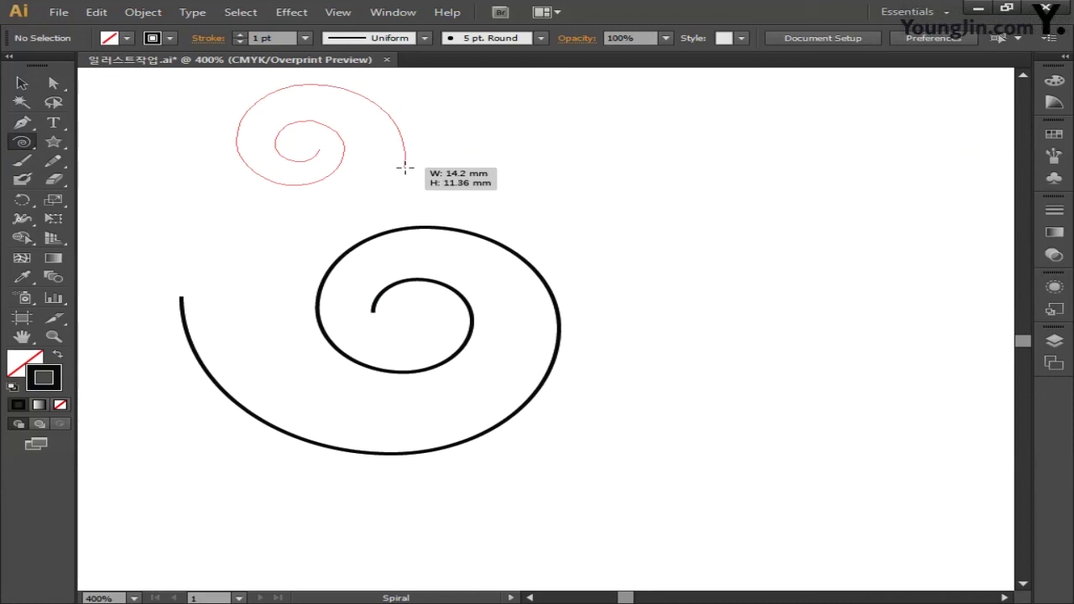
left_click_drag(405, 168, 405, 168)
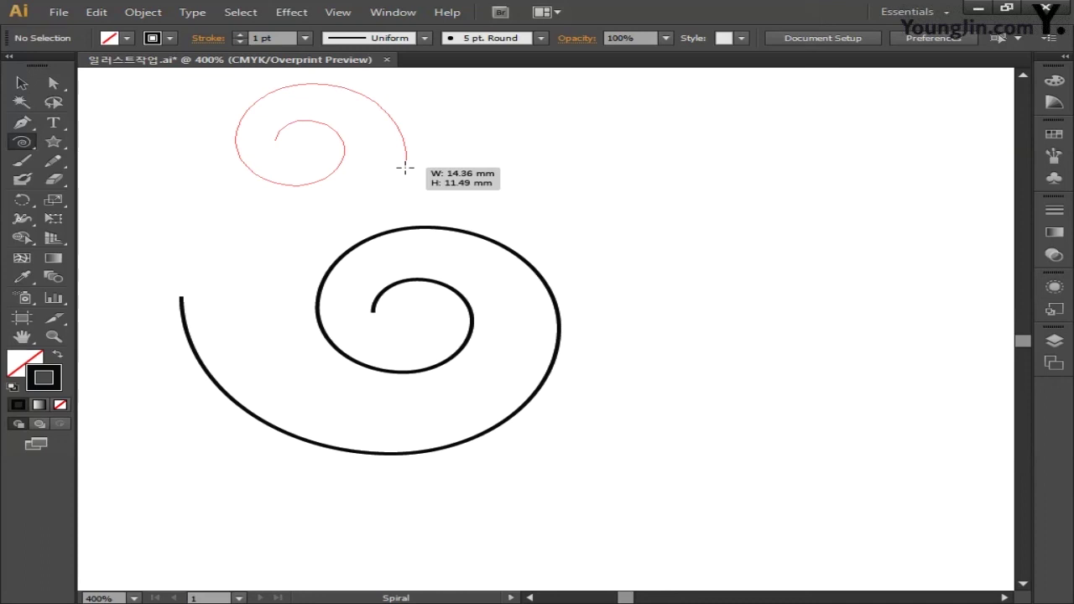
left_click_drag(405, 168, 416, 140)
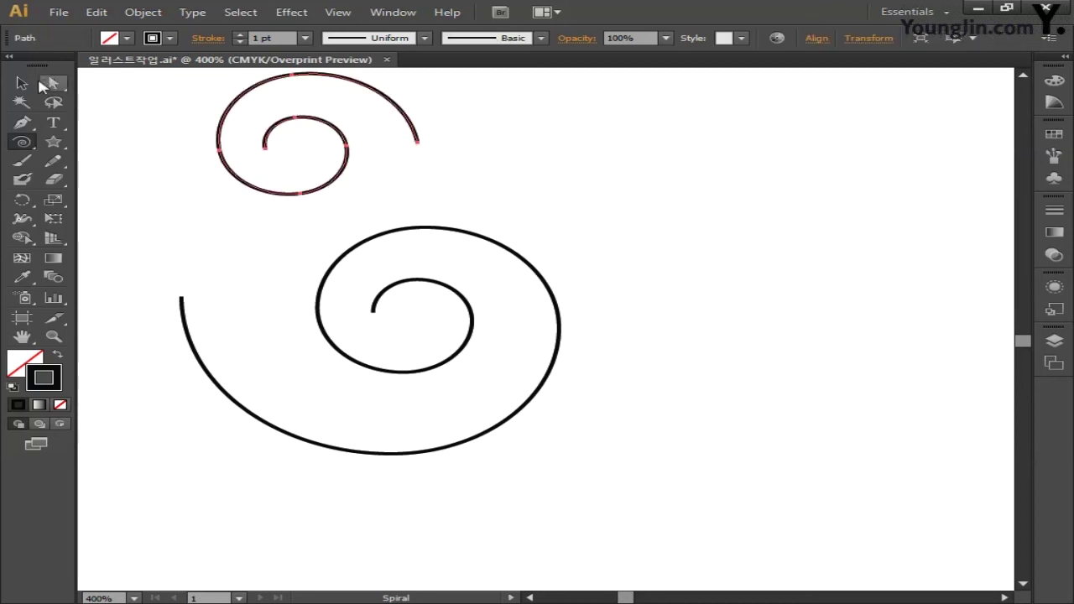
left_click(22, 82)
left_click_drag(335, 183, 373, 237)
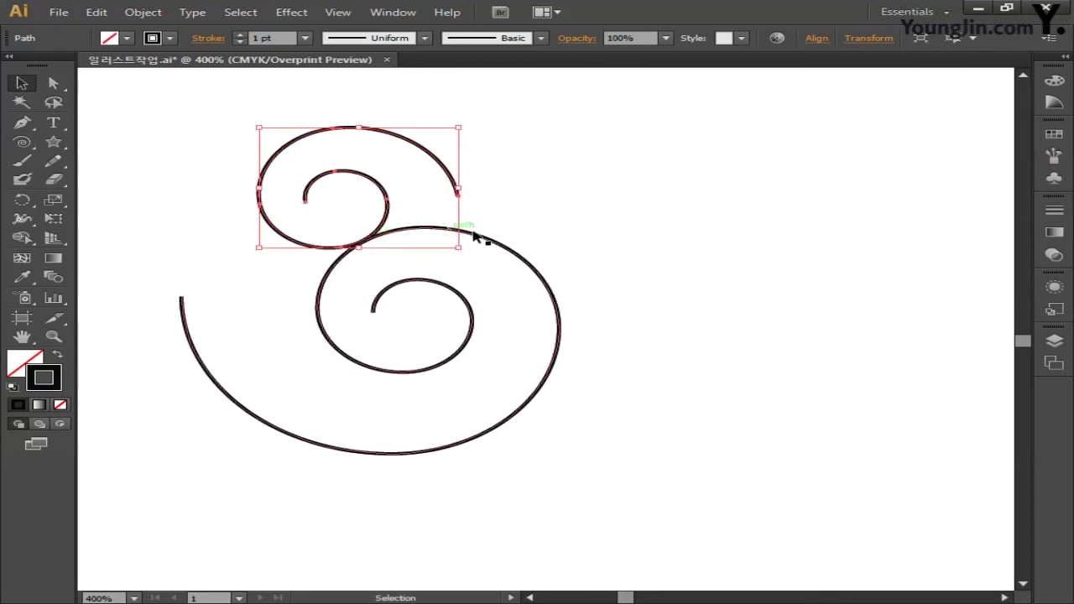
left_click(555, 202)
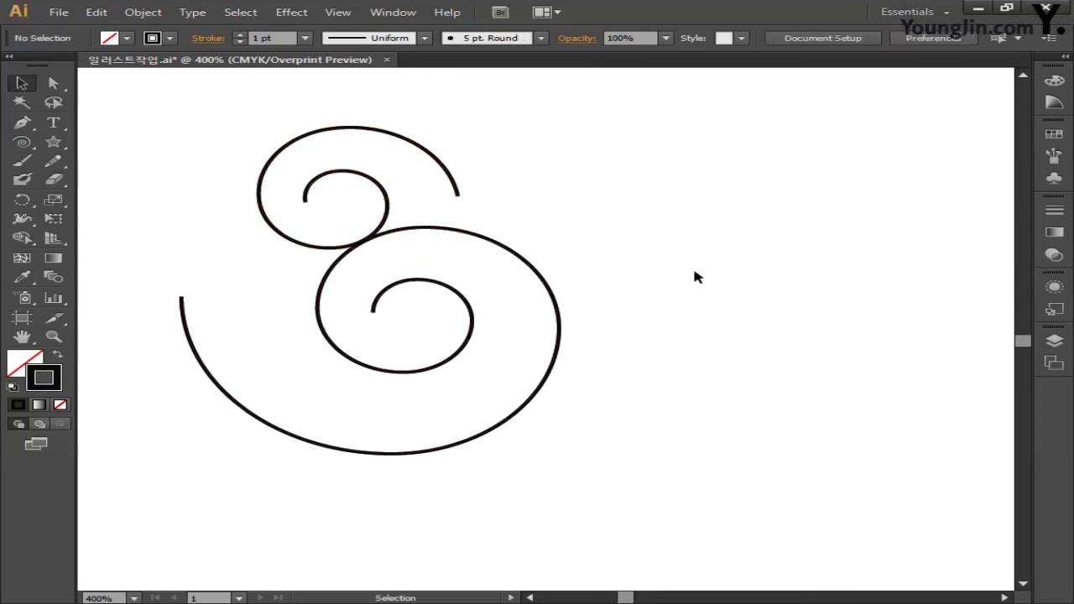
Draw another large spiral to the right of the first, opening outward, and shift it slightly up against the first spiral
key("space")
left_click_drag(714, 274, 687, 297)
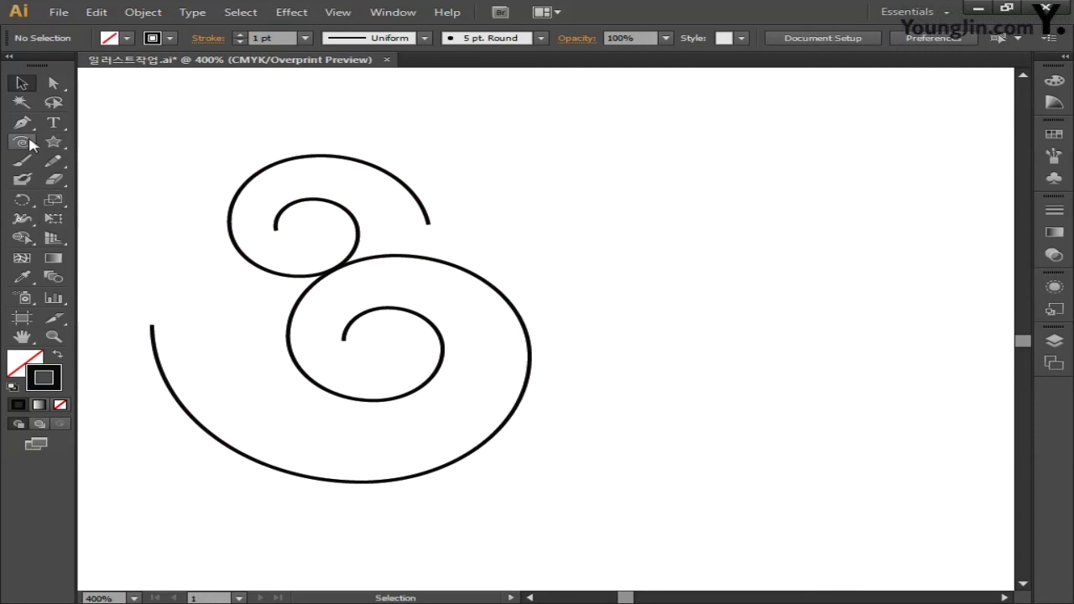
left_click(29, 143)
left_click_drag(613, 344, 899, 235)
left_click(21, 83)
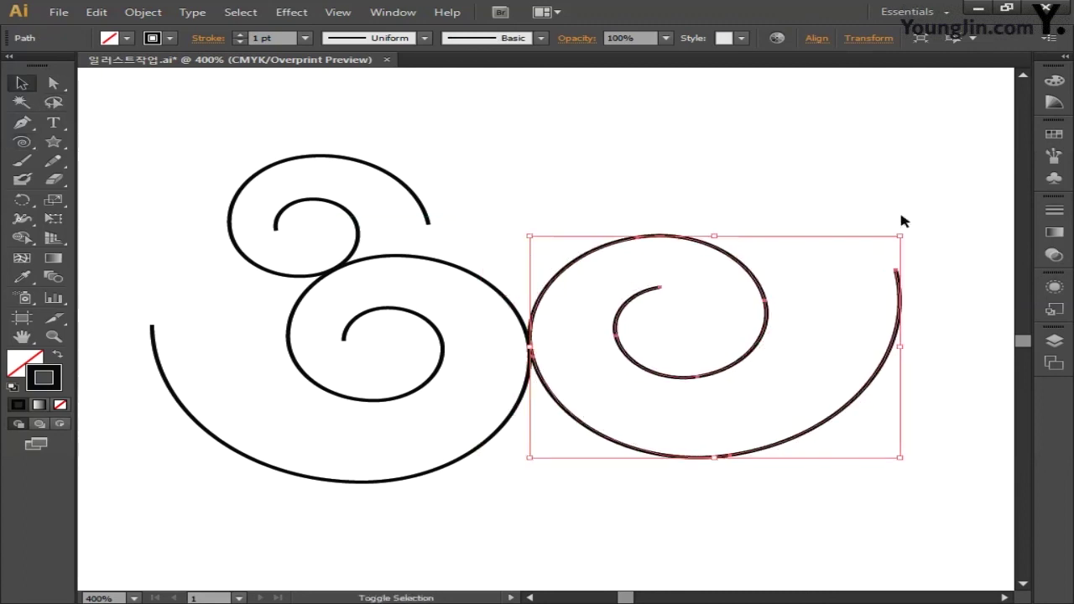
left_click_drag(752, 283, 744, 262)
left_click(562, 149)
Draw a small spiral opening to the left and place it on the upper-left curve of the right-hand large spiral
left_click(22, 142)
left_click_drag(502, 145, 415, 149)
key("v")
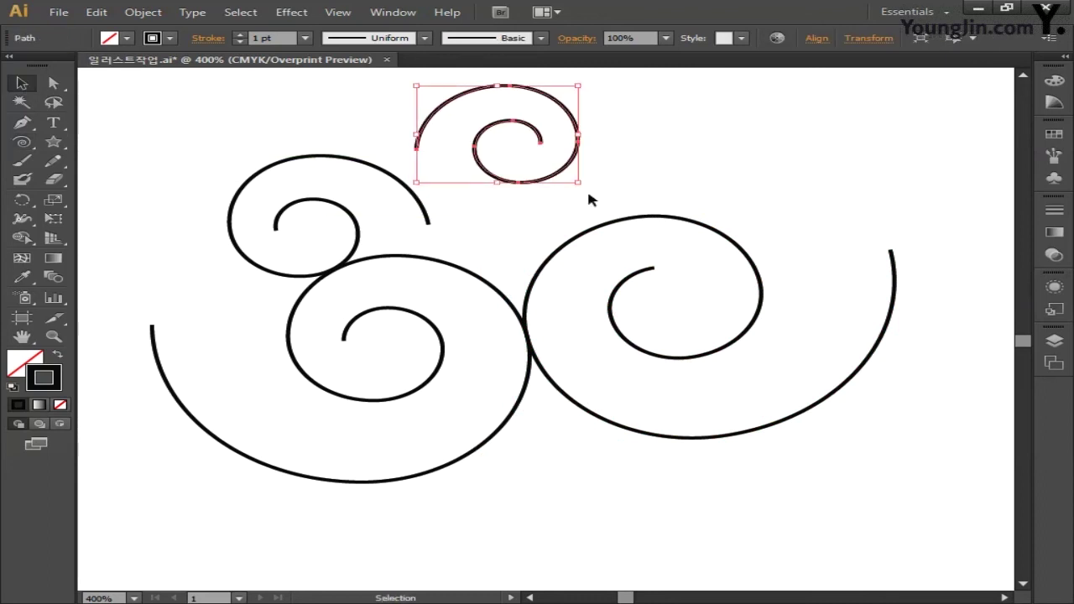
left_click_drag(587, 187, 622, 182)
left_click_drag(575, 164, 614, 221)
left_click(679, 182)
left_click_drag(679, 182, 772, 201)
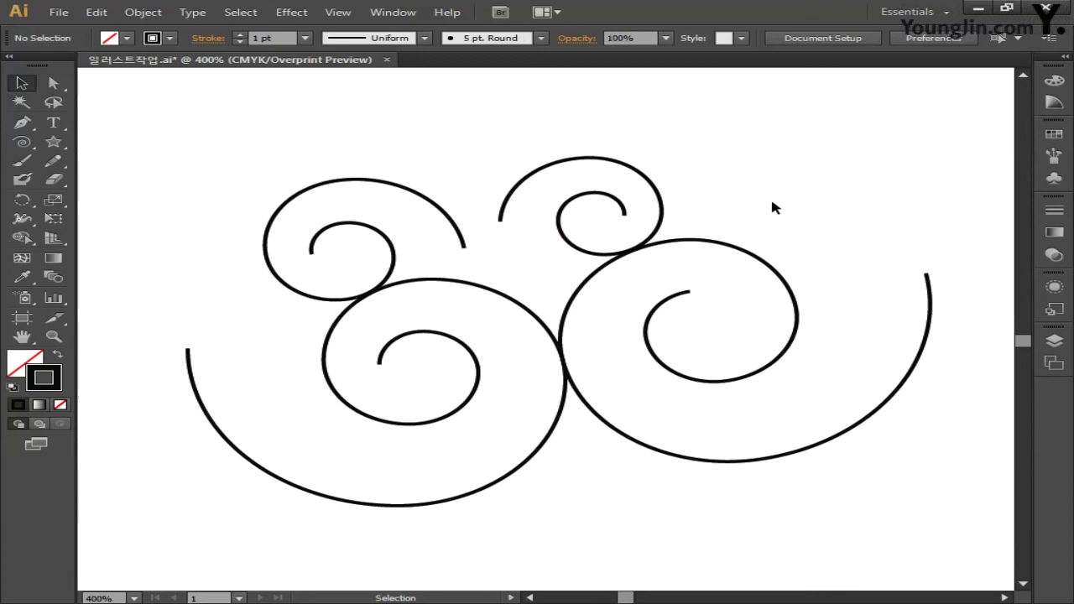
Nudge the upper-right small spiral slightly right and up, and rotate the upper-left small spiral slightly counterclockwise
left_click_drag(676, 212, 695, 206)
left_click(714, 179)
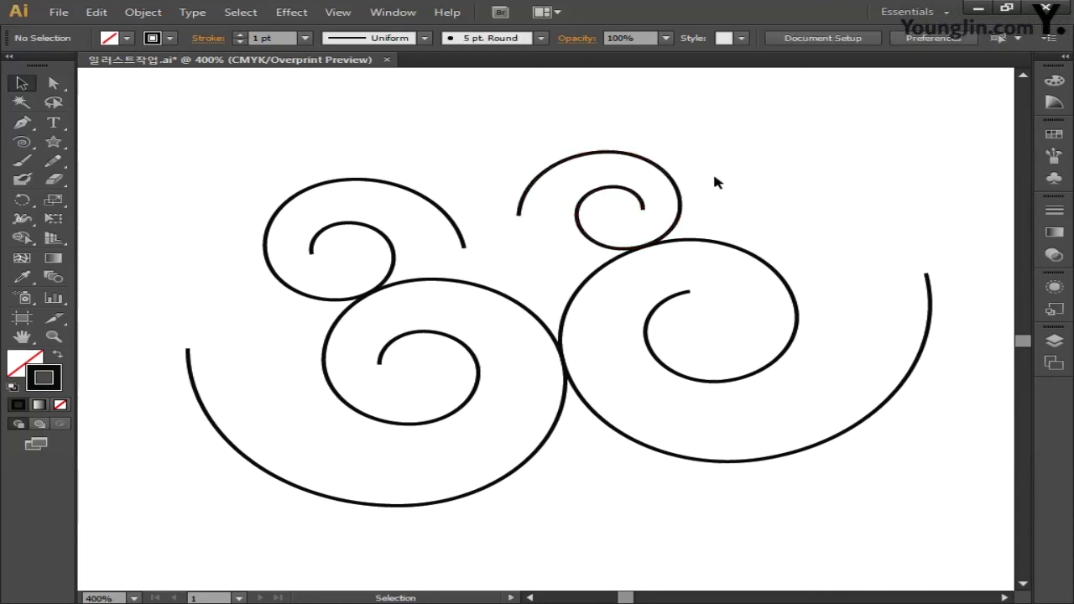
left_click(451, 220)
left_click_drag(470, 302, 454, 290)
left_click(369, 134)
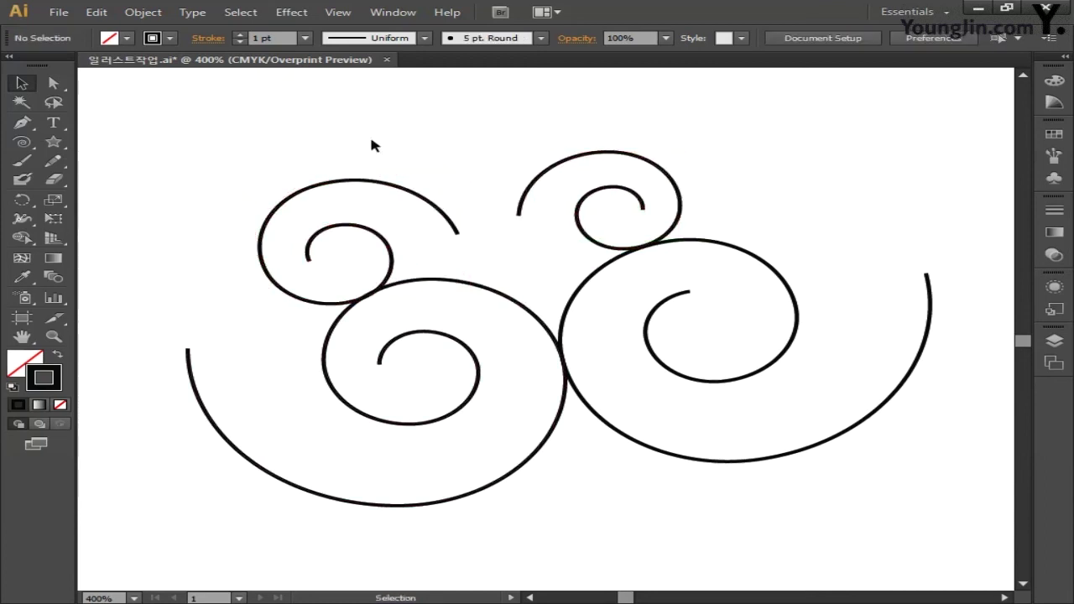
Connect the outer ends of the two small upper spirals with a short arched curve using the Pen tool
left_click(27, 126)
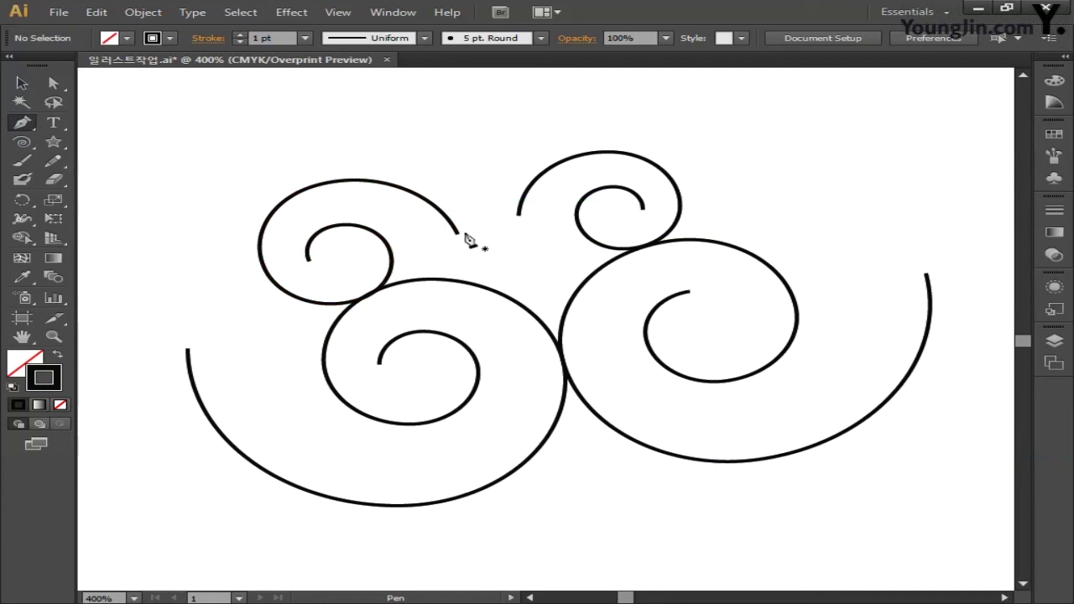
left_click(518, 214, "ctrl")
left_click(460, 233, "ctrl+shift")
left_click_drag(569, 238, 539, 176)
Extend the right-hand large spiral's outer end with a wavy line back to its inner turn, and deselect it
mouse_move(770, 269)
left_mouse_down()
mouse_move(856, 290)
mouse_move(901, 274)
mouse_move(921, 283)
mouse_move(938, 275)
mouse_move(931, 242)
mouse_move(955, 357)
left_mouse_up()
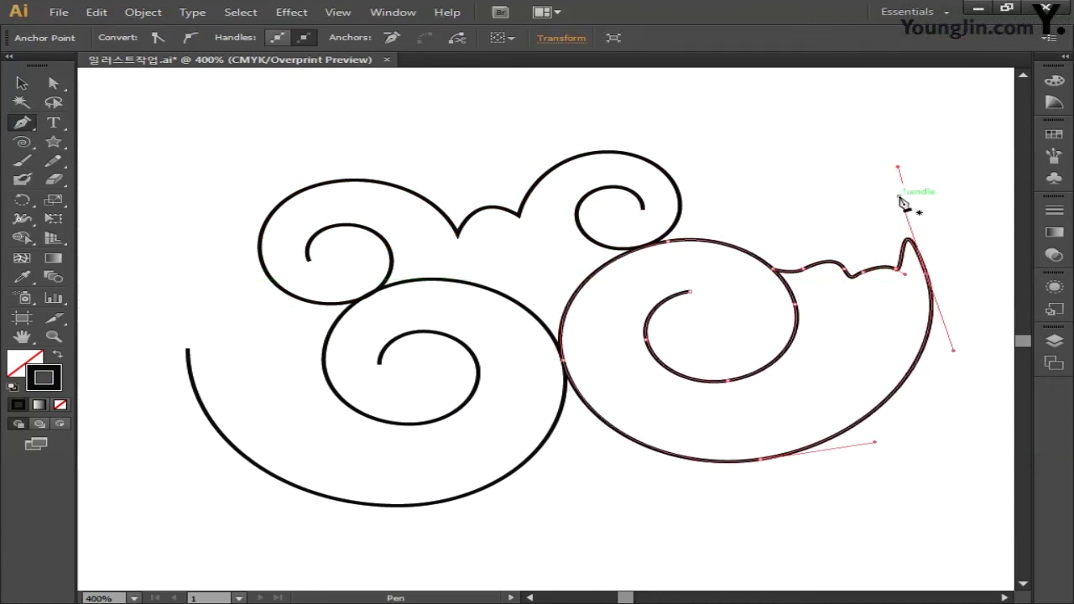
left_click_drag(844, 274, 911, 288)
key("v")
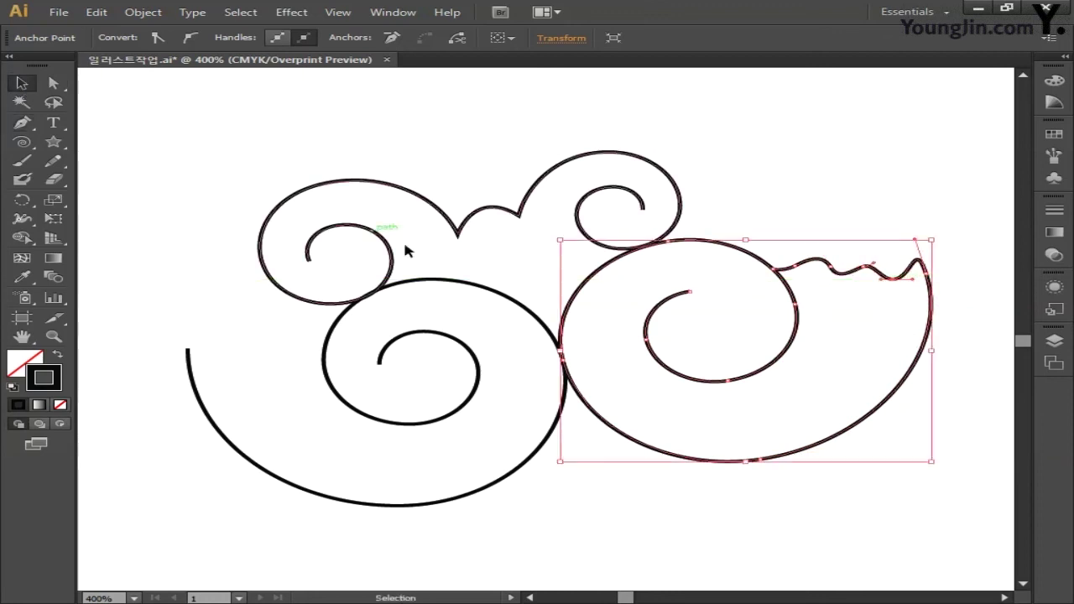
left_click(746, 412)
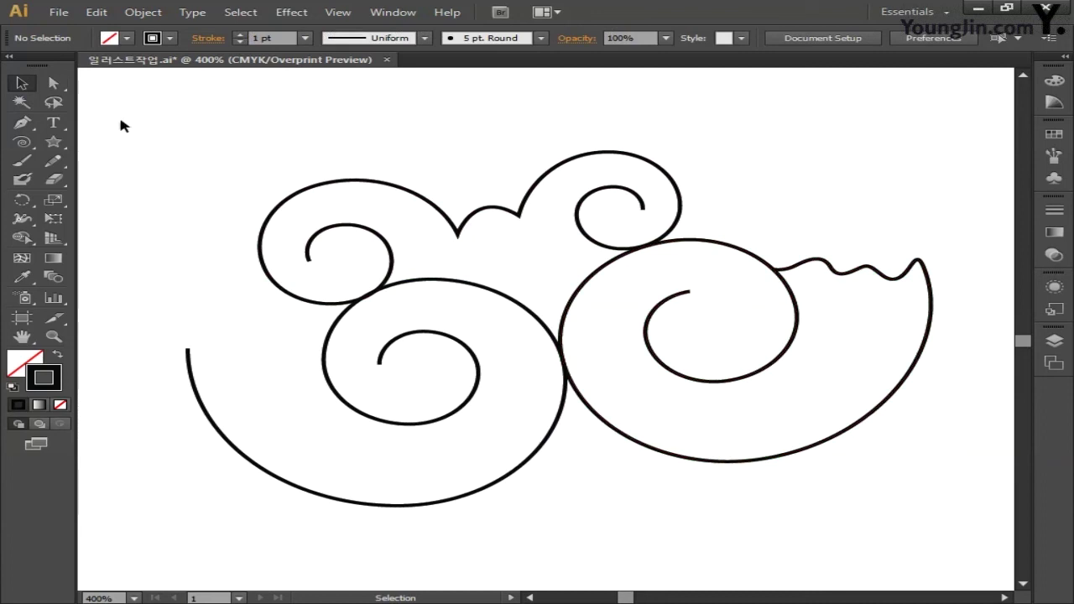
Select all the spiral line work and open the Artistic_ChalkCharcoalPencil brush library
left_click_drag(178, 127, 946, 529)
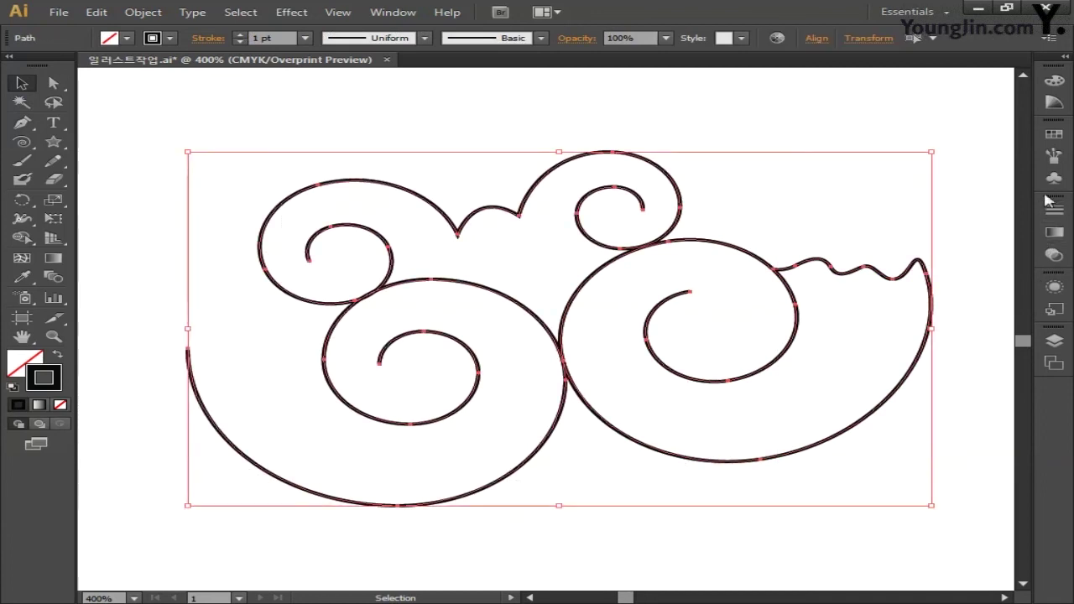
left_click(1055, 158)
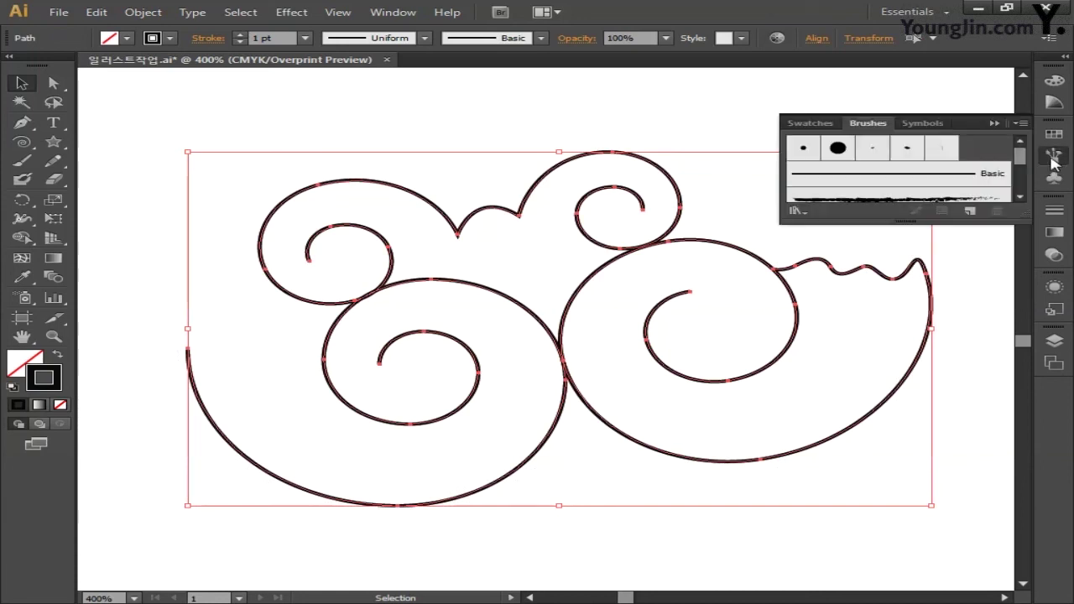
left_click(1022, 124)
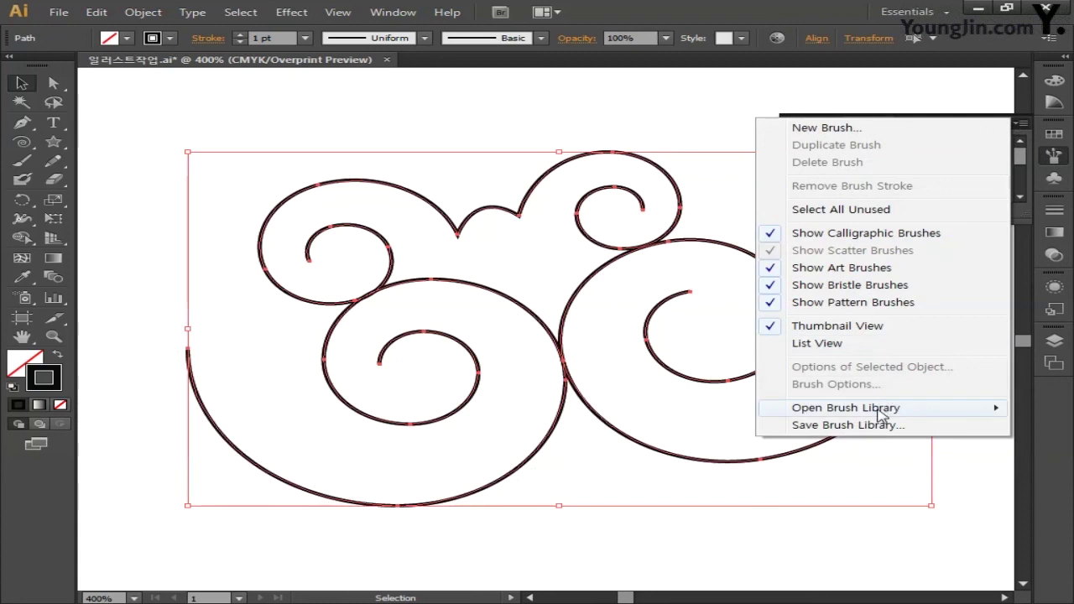
mouse_move(882, 411)
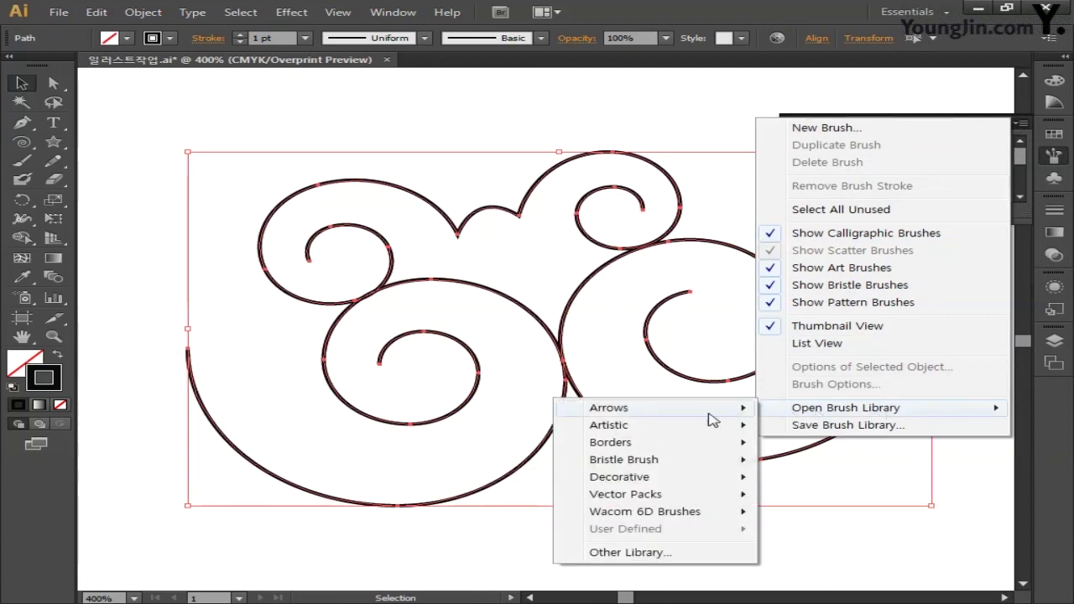
mouse_move(702, 428)
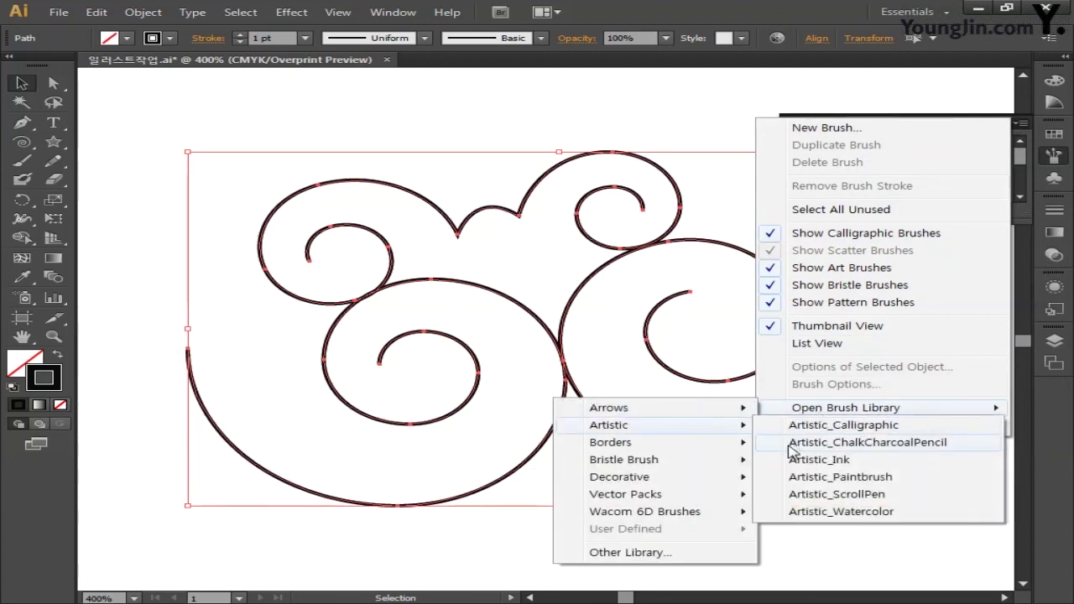
left_click(791, 445)
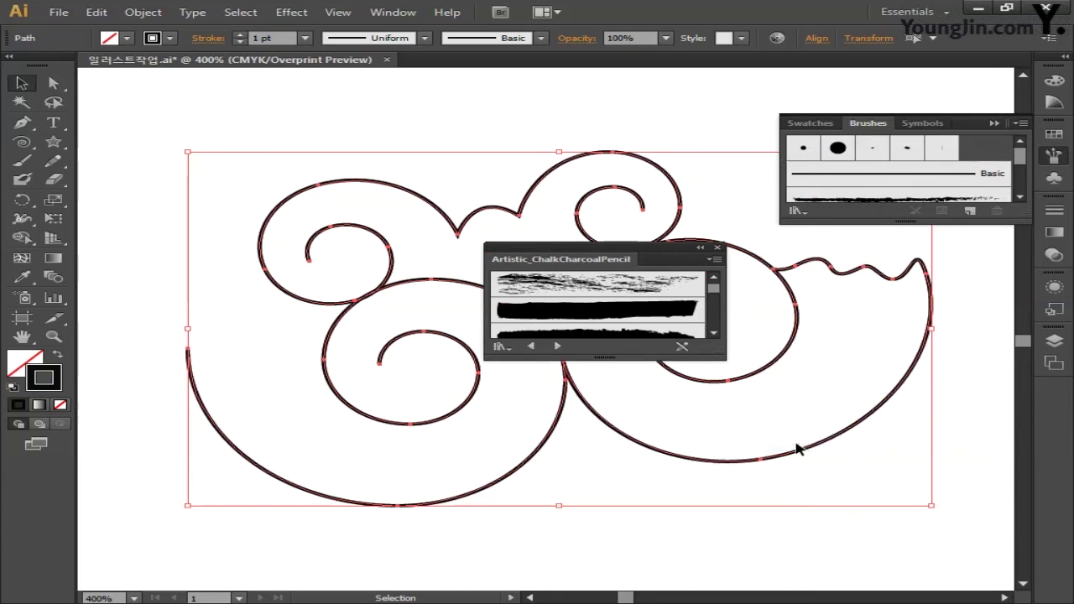
Try several chalk and charcoal brushes on the selected spirals, ending with the thick brush whose ragged edges break up toward its end
left_click_drag(615, 359, 615, 482)
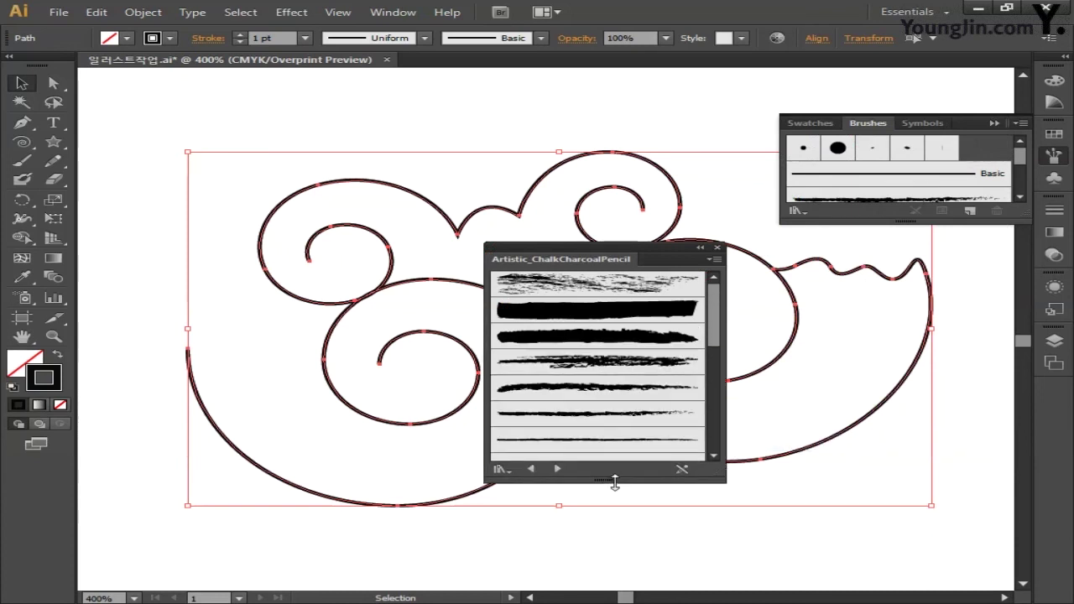
left_click(650, 414)
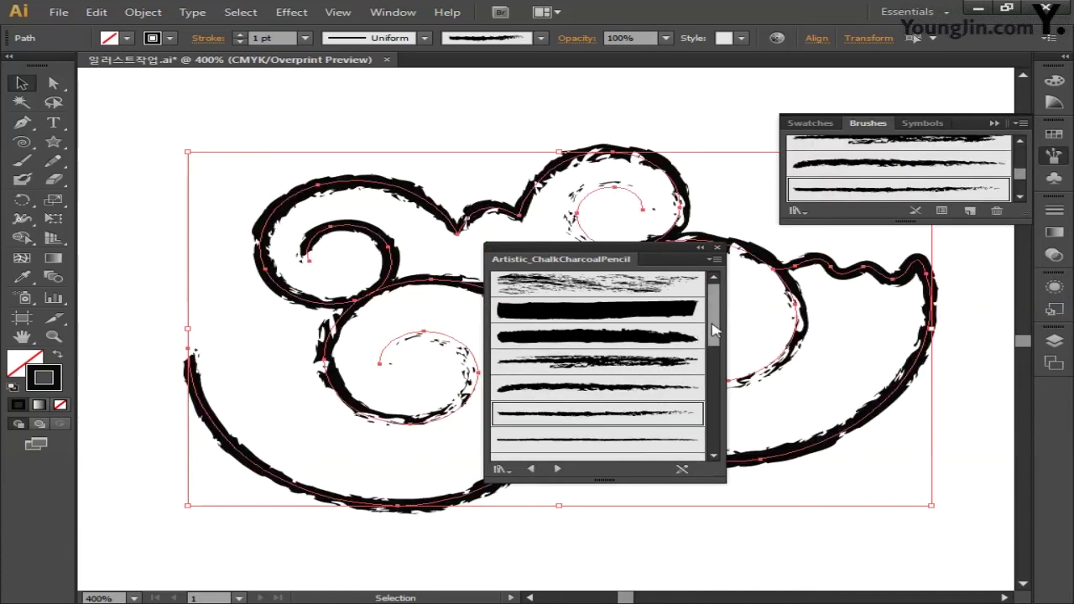
left_click_drag(713, 333, 714, 360)
left_click(590, 405)
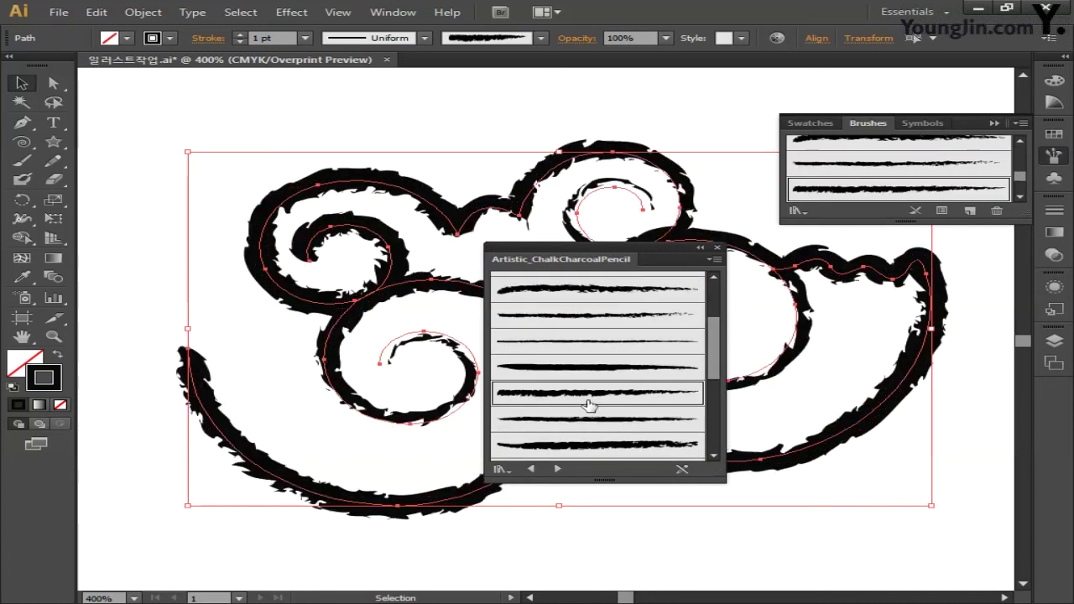
left_click(592, 377)
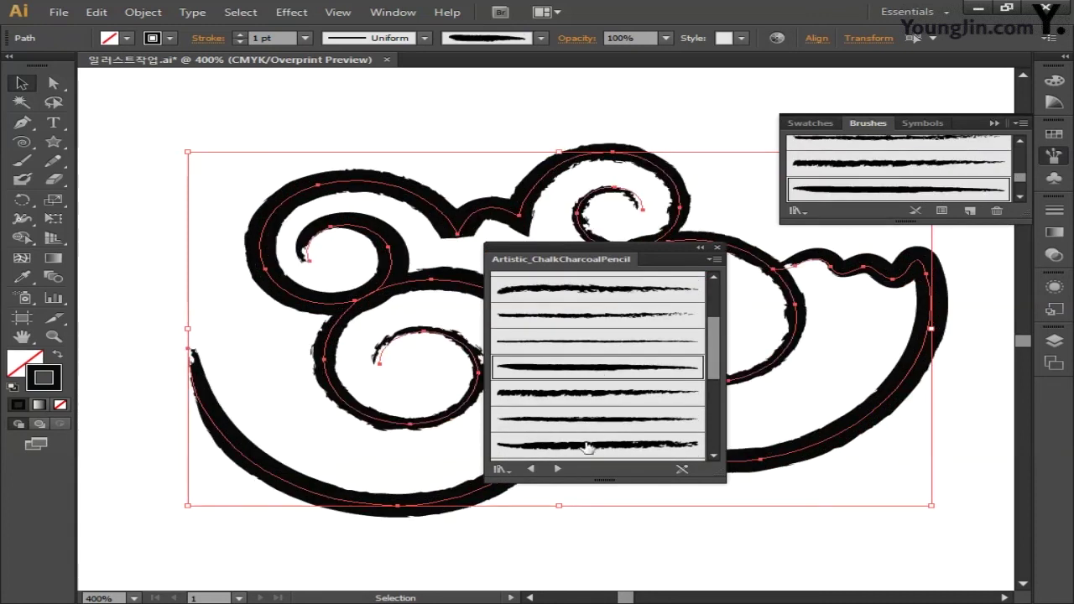
left_click(583, 445)
left_click_drag(716, 361, 719, 383)
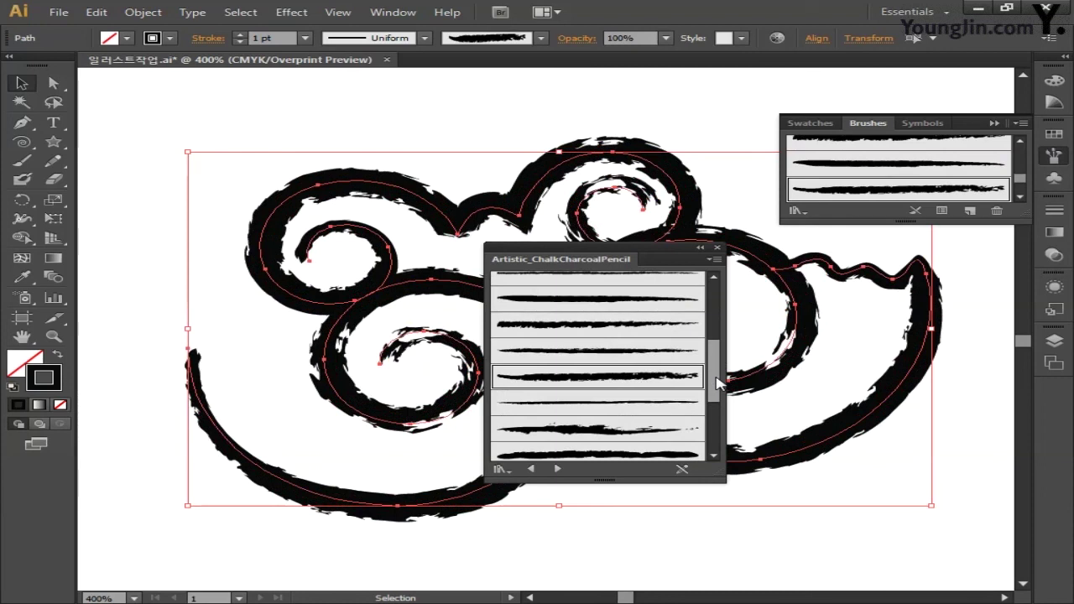
left_click_drag(604, 250, 801, 333)
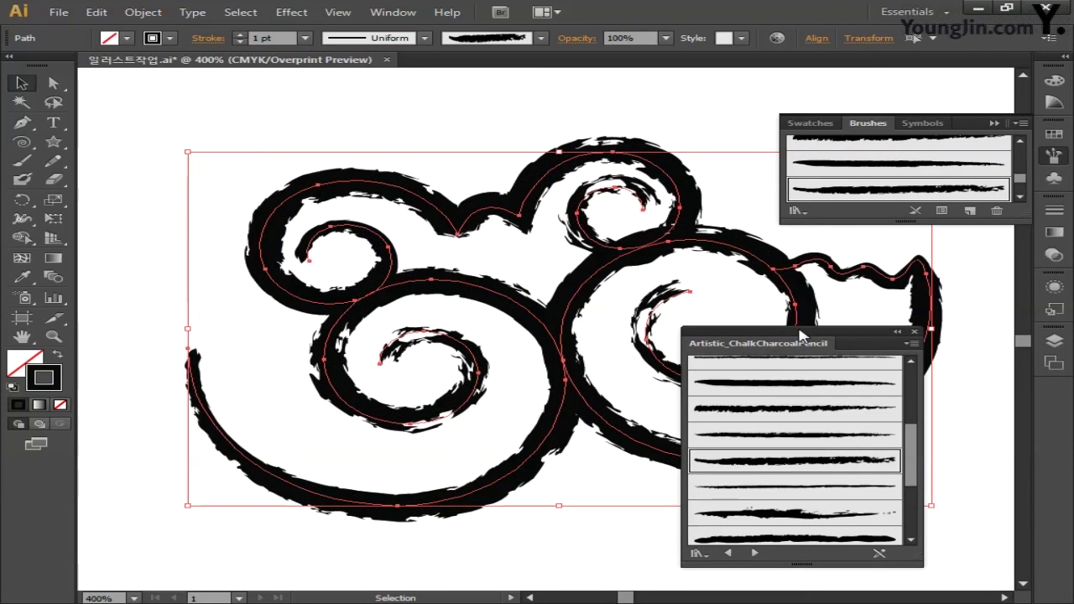
Set the spirals' stroke color to C 10%, M 20%, Y 20%, K 0%
double_click(59, 377)
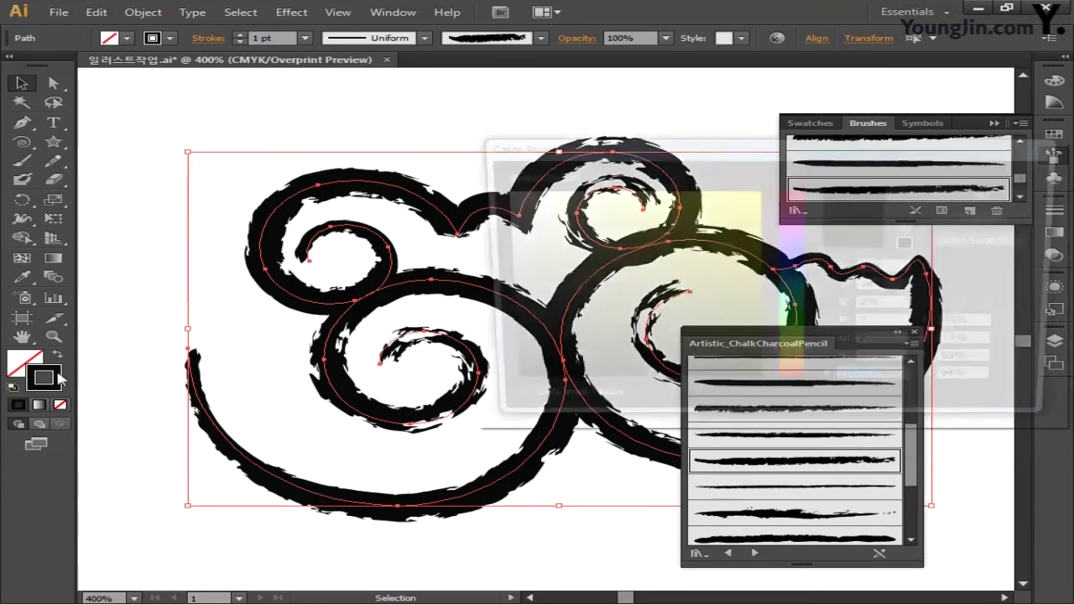
left_click(993, 327)
double_click(993, 327)
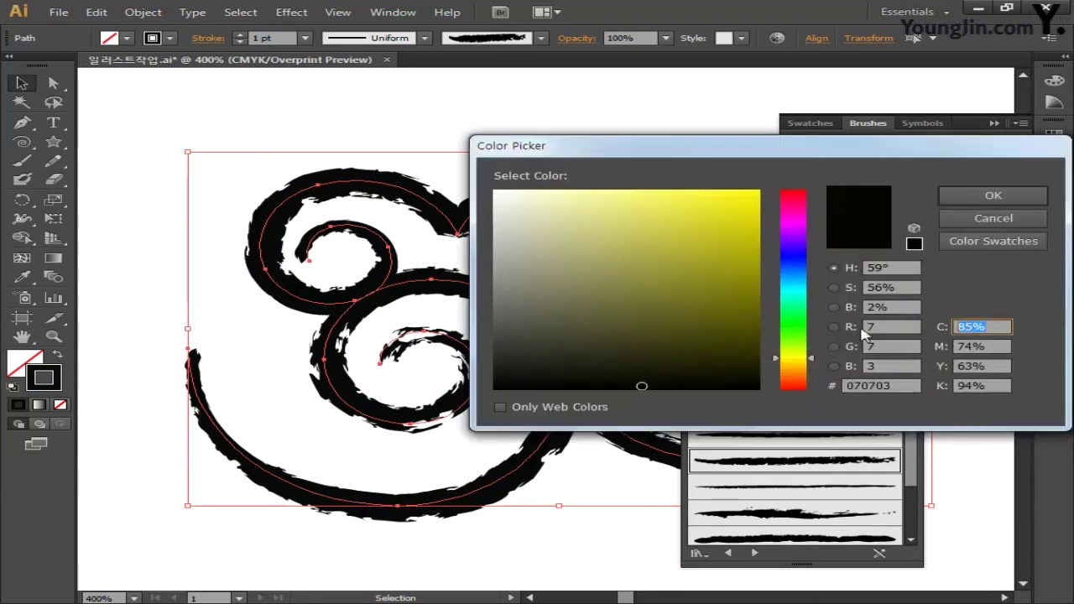
type("10")
key("Tab")
type("2")
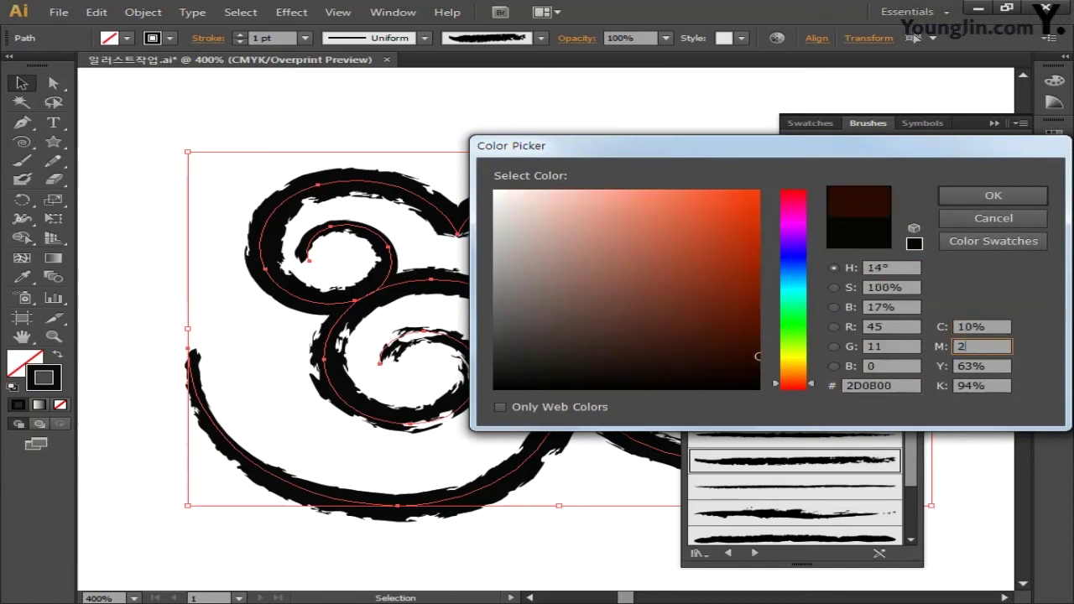
type("0")
key("Tab")
type("20")
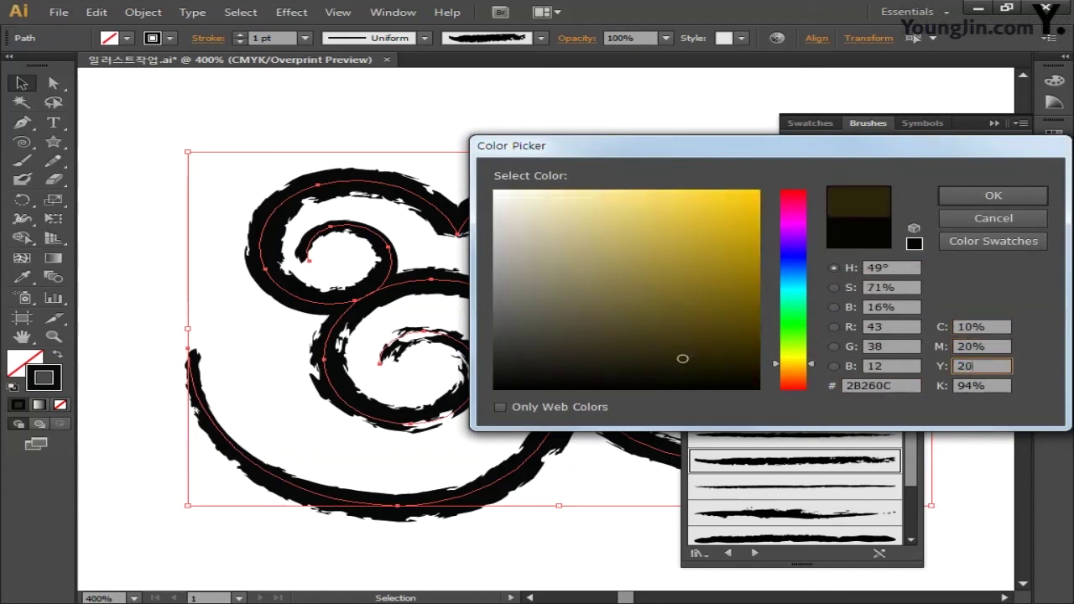
key("Tab")
type("0")
left_click(965, 199)
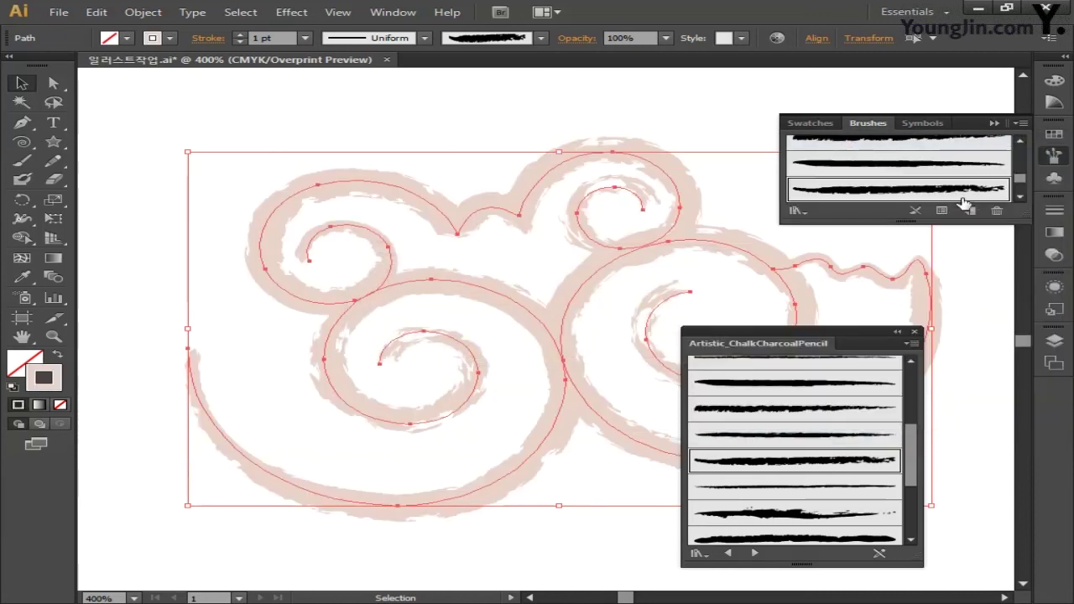
Try a 1.2 pt stroke weight on the spirals, set it to 1.3 pt, and close the charcoal brush library
left_click(269, 37)
type("1.2")
key("Return")
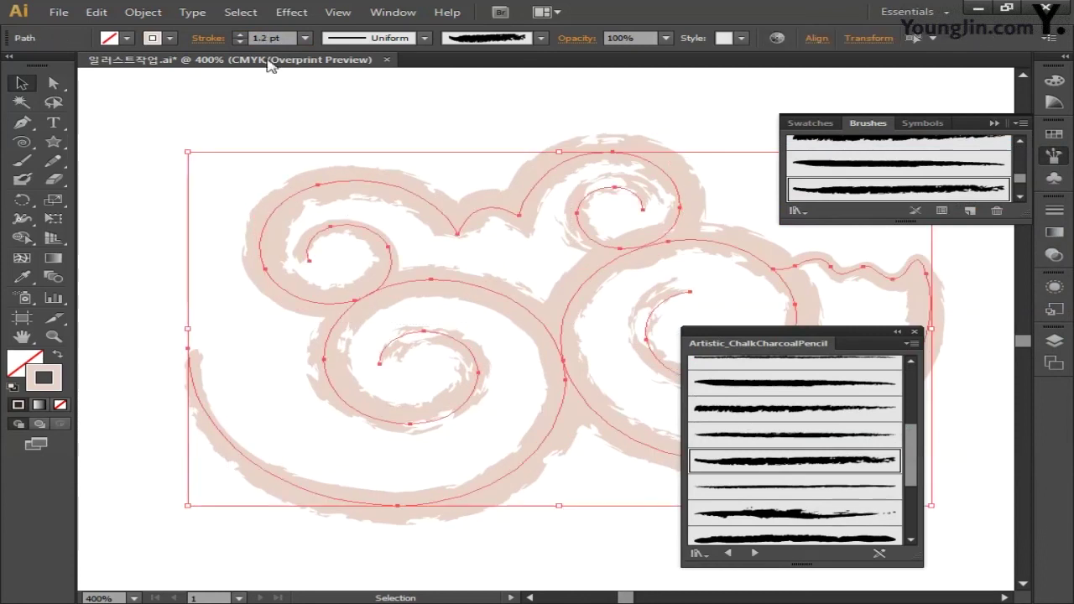
left_click(268, 38)
type("1.3")
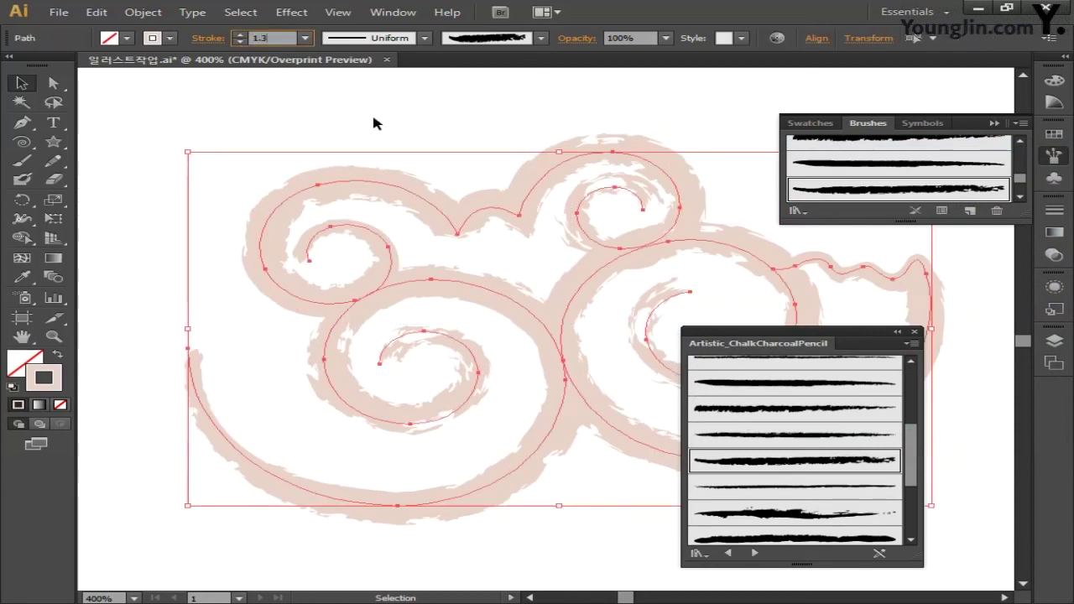
key("Return")
left_click(914, 332)
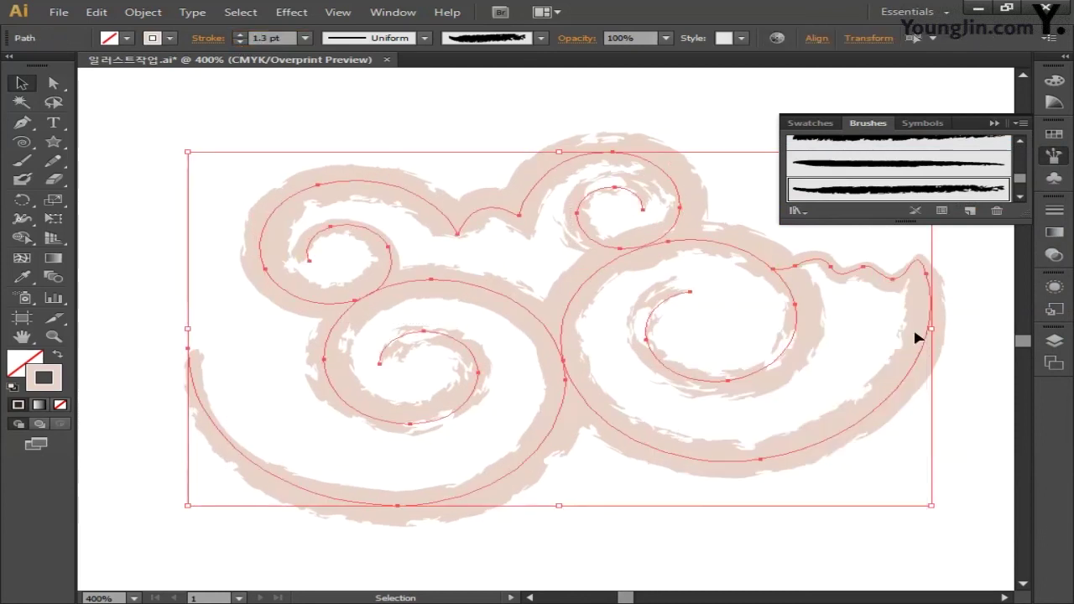
Convert the brushed spiral lines to filled shapes with Outline Stroke, deselect them, and collapse the Brushes panel
left_click(143, 12)
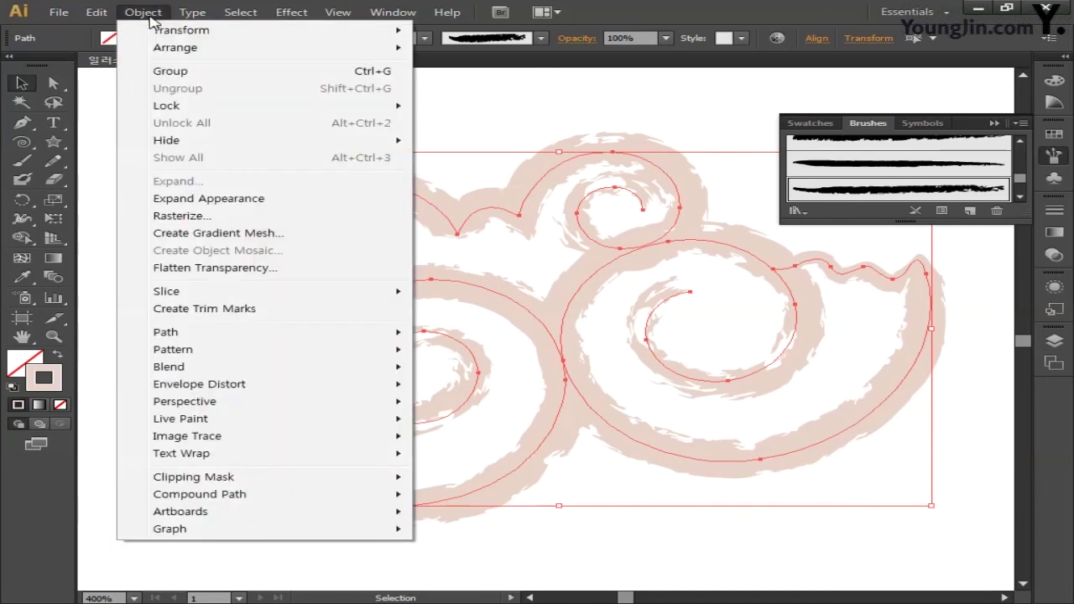
mouse_move(289, 336)
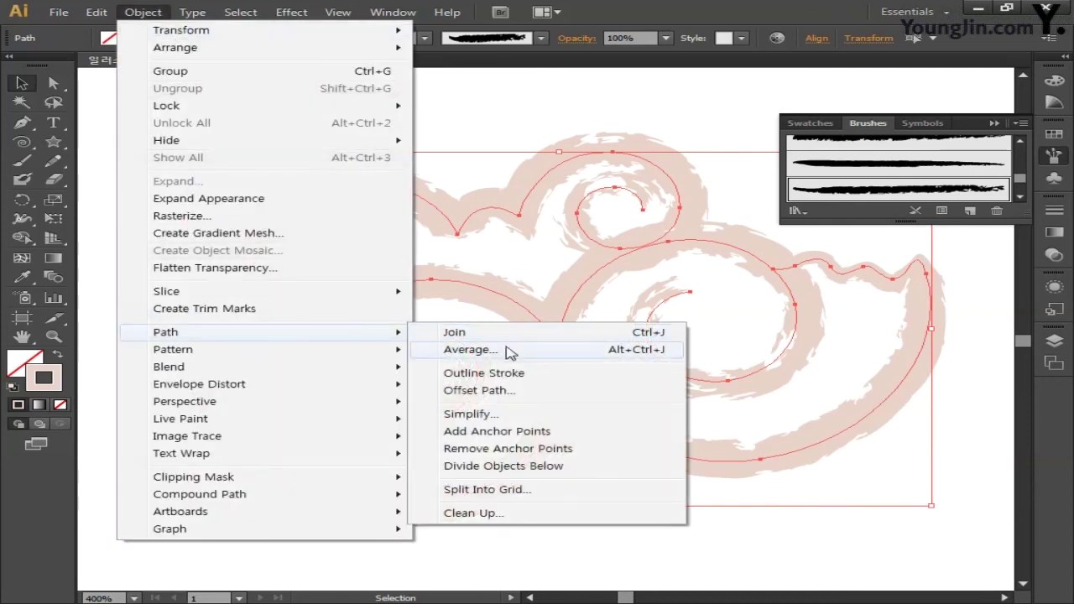
left_click(531, 376)
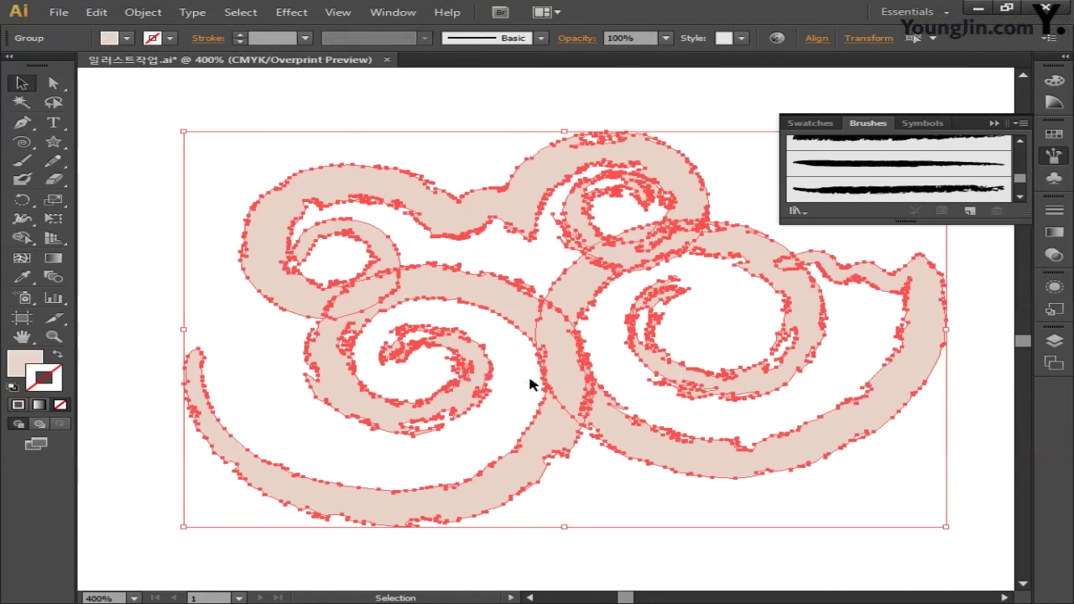
left_click(611, 489)
key("space")
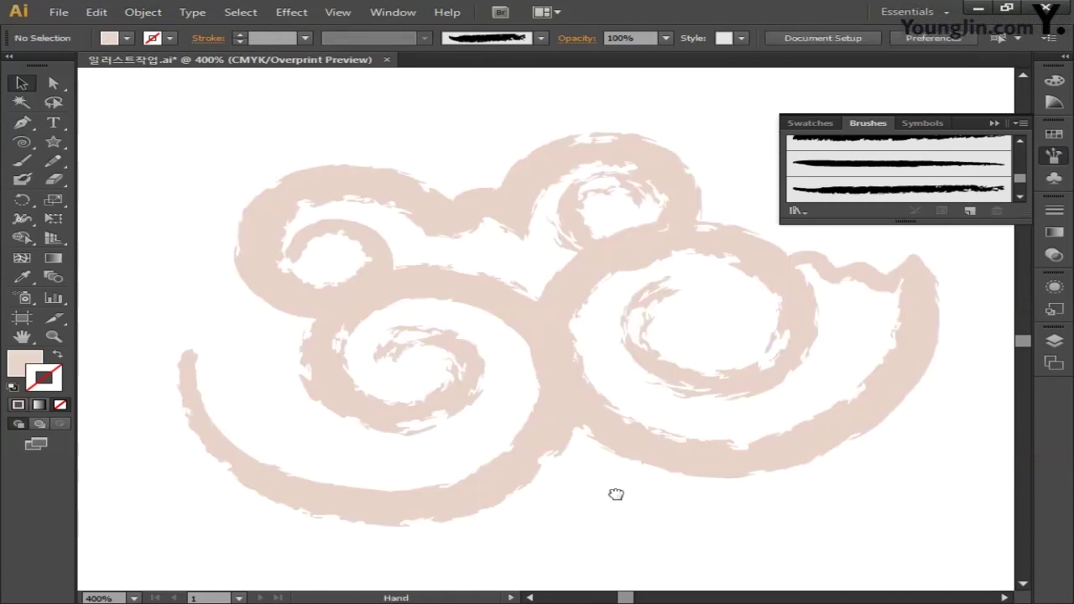
left_click(1055, 156)
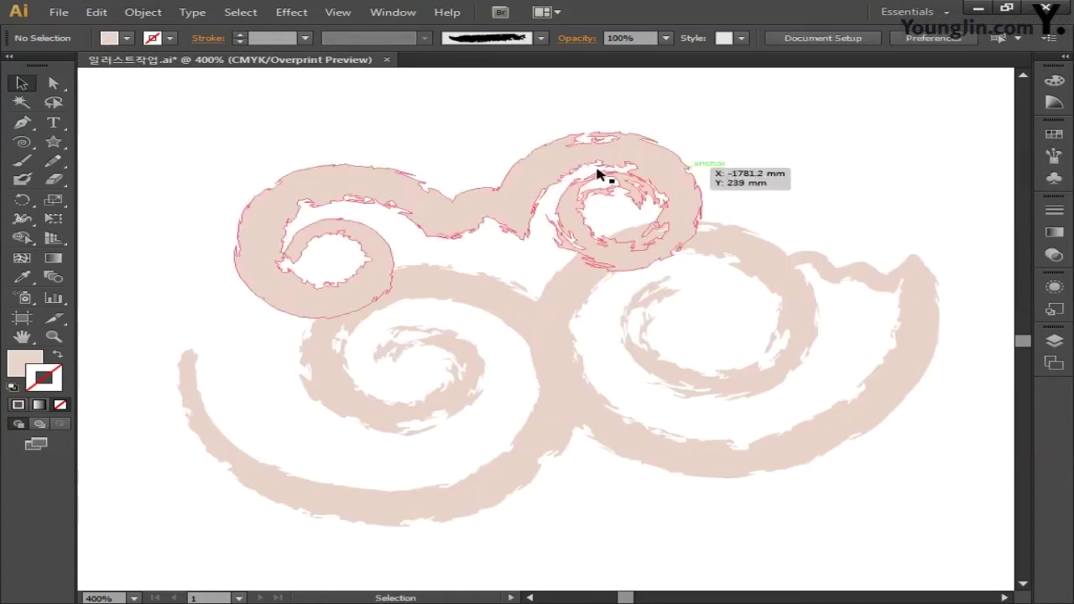
Select the whole outlined spiral figure to check its outlines, deselect it, and save the document
left_click_drag(168, 112, 965, 555)
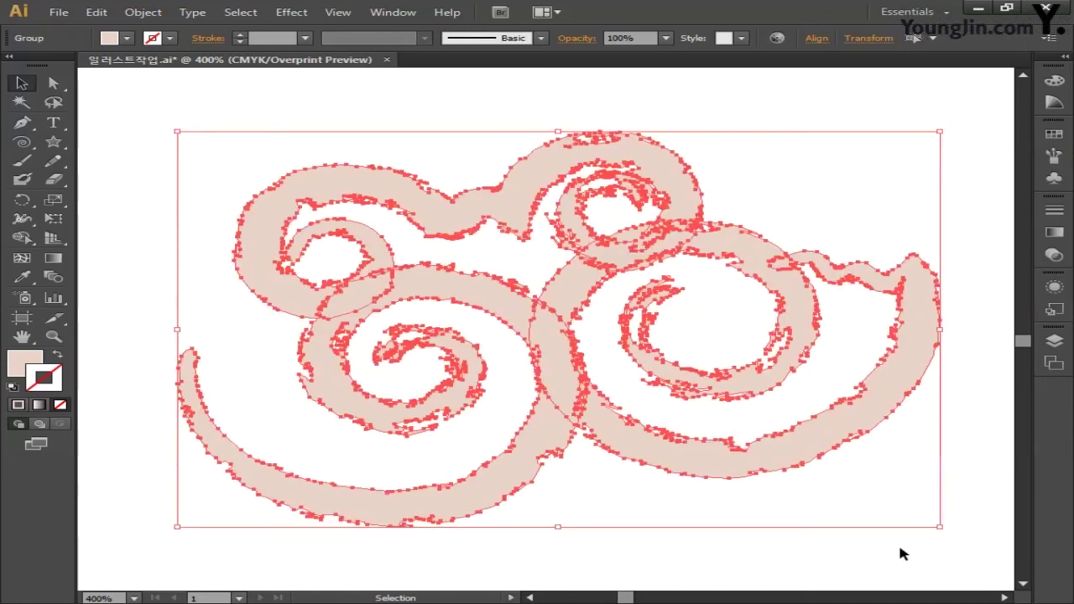
left_click(714, 543)
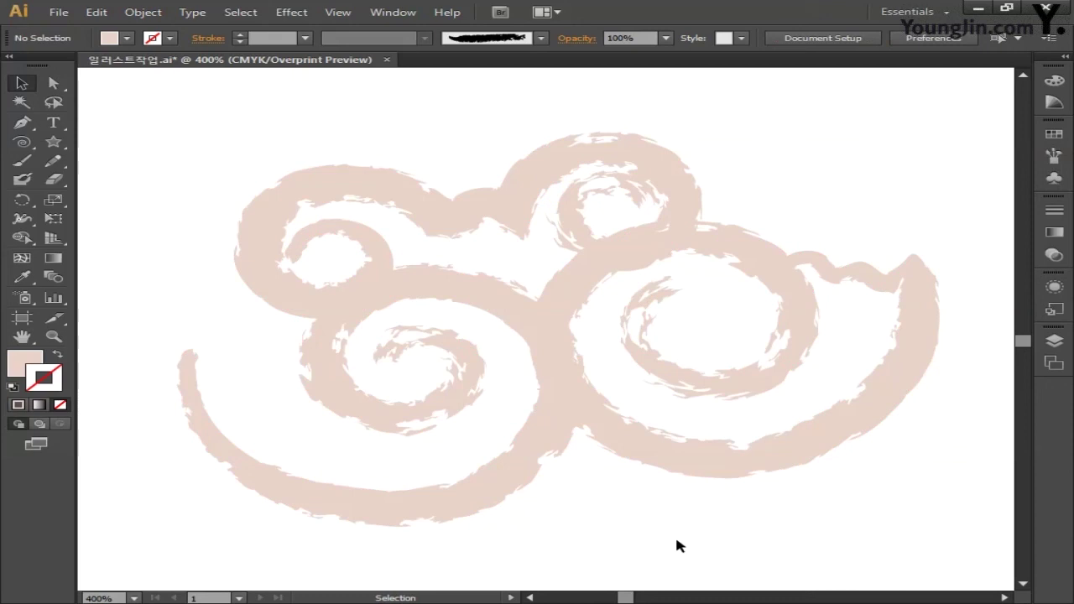
left_click_drag(680, 542, 675, 510)
key("ctrl+s")
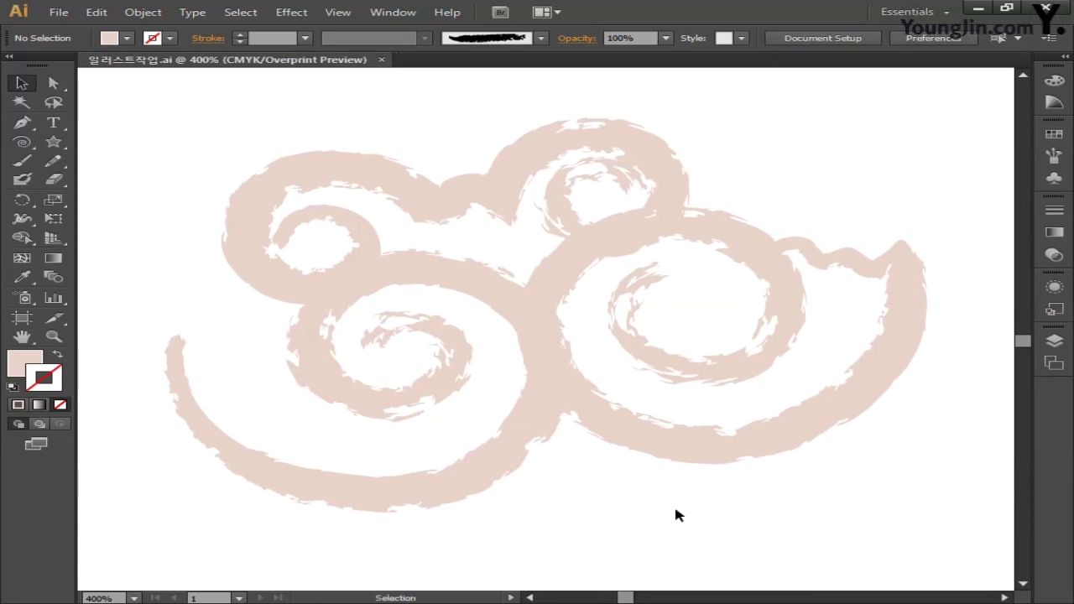